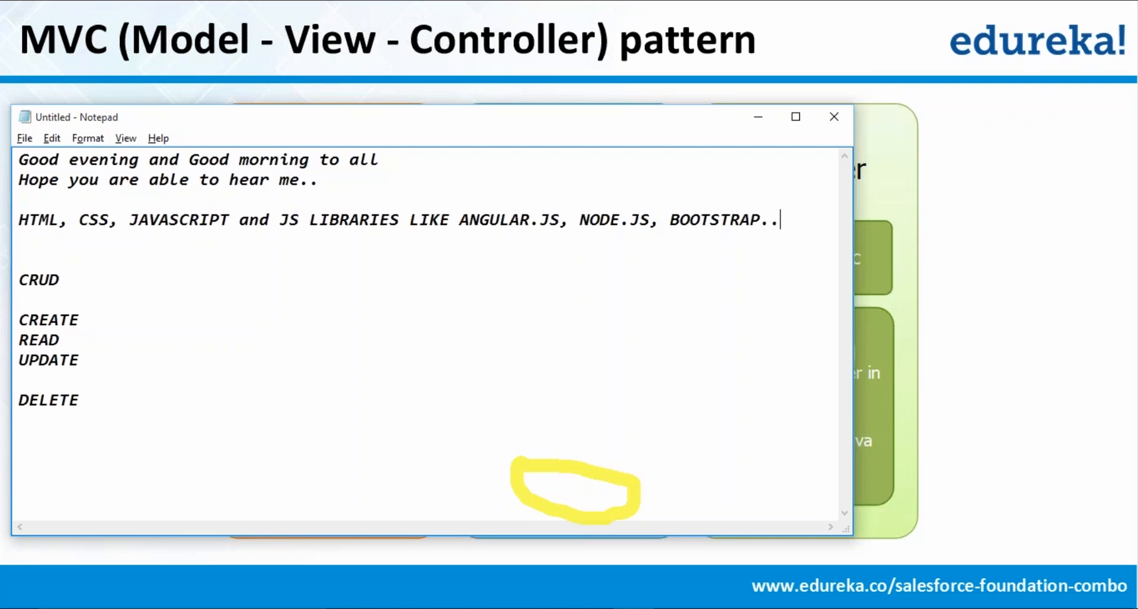
# - Remove the dots after BOOTSTRAP and add the line "LIGHTNING PAGES -- JAVASCRIPTING..." below it in the notes
pyautogui.press('BackSpace')
pyautogui.press('BackSpace')
pyautogui.press('Return')
pyautogui.press('Return')
pyautogui.write('LIGHT')
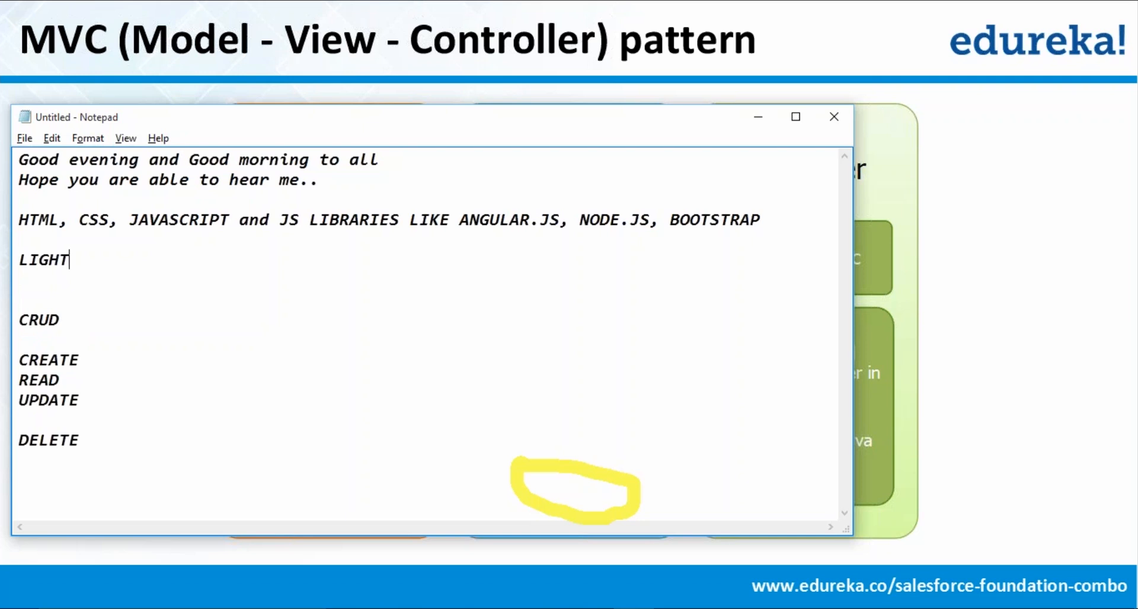
pyautogui.write('NING PAGES --')
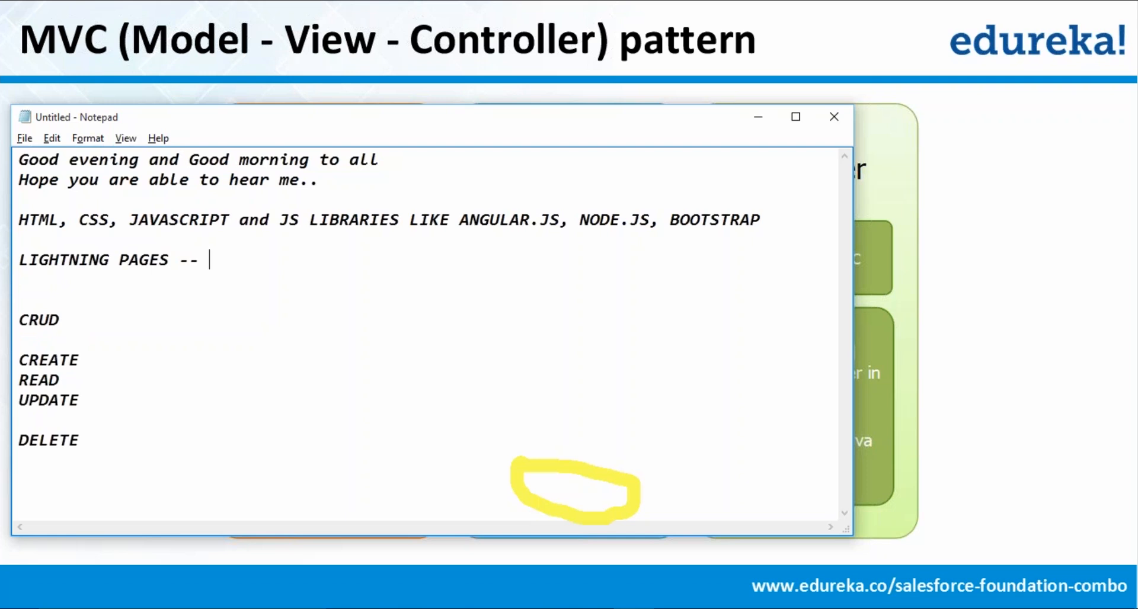
pyautogui.write('JAVASCRIPTING..')
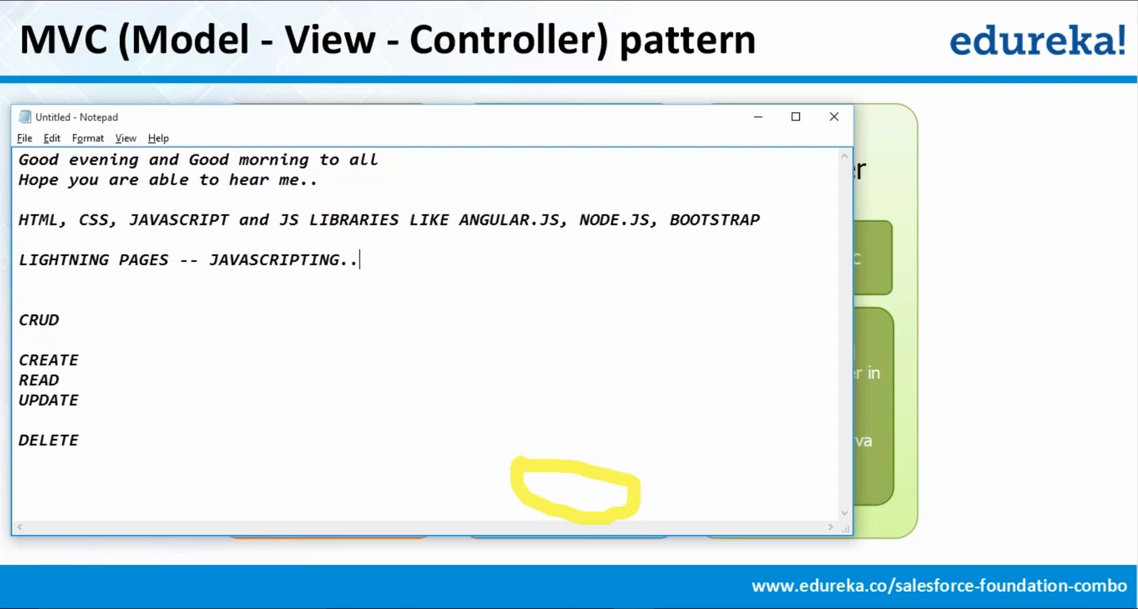
pyautogui.write('.')
# - Clear the yellow mark, minimize the notes and switch to the Salesforce home page in Chrome
pyautogui.click(902, 199)
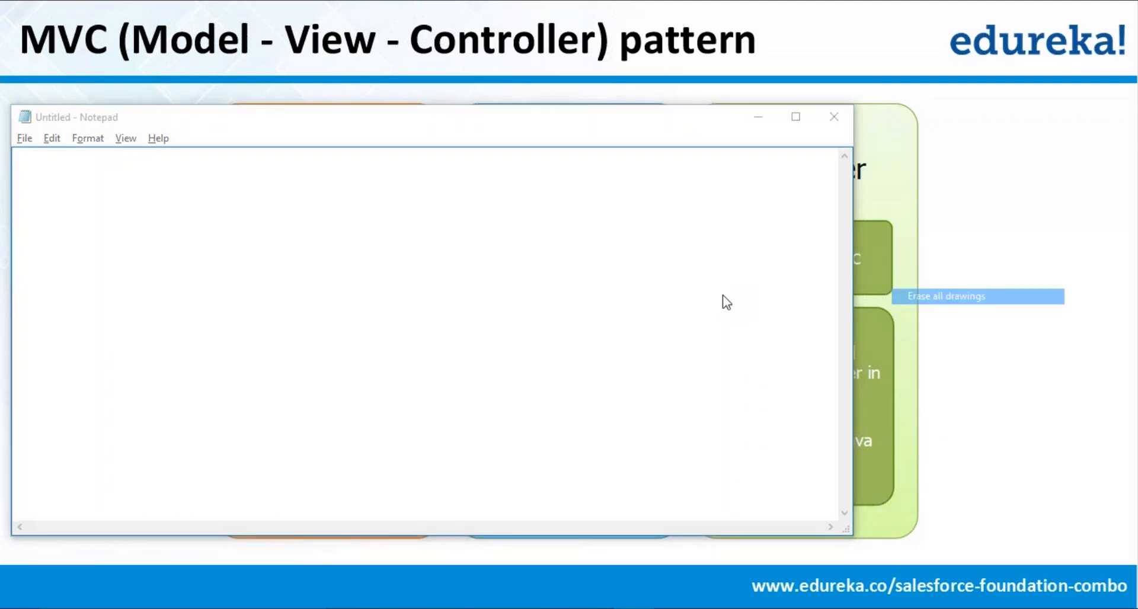
pyautogui.click(393, 269)
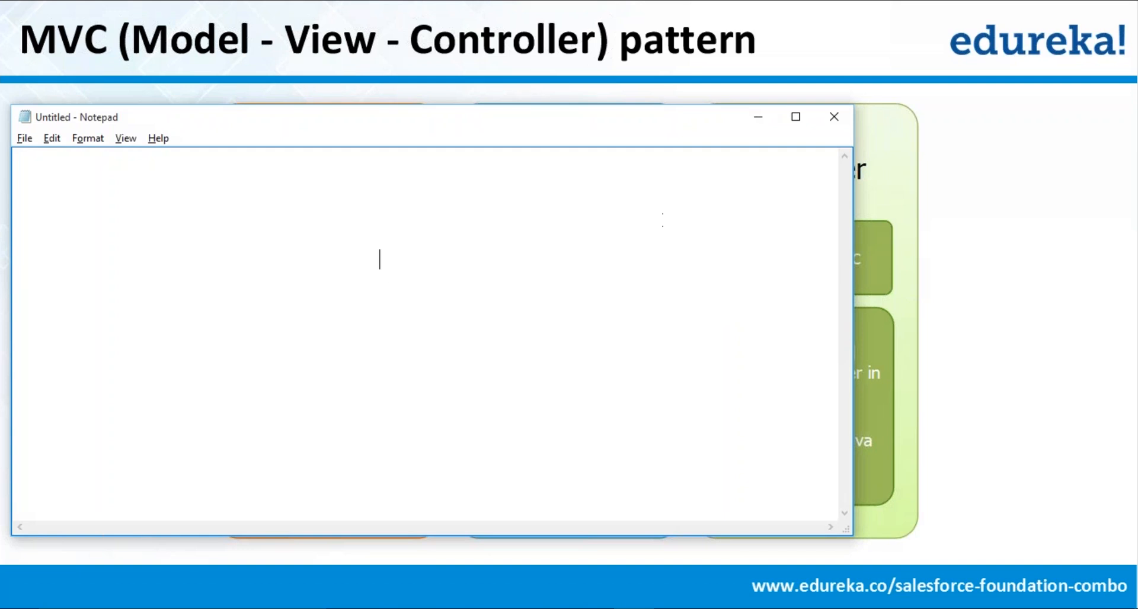
pyautogui.click(757, 118)
pyautogui.hotkey('alt', 'Tab')
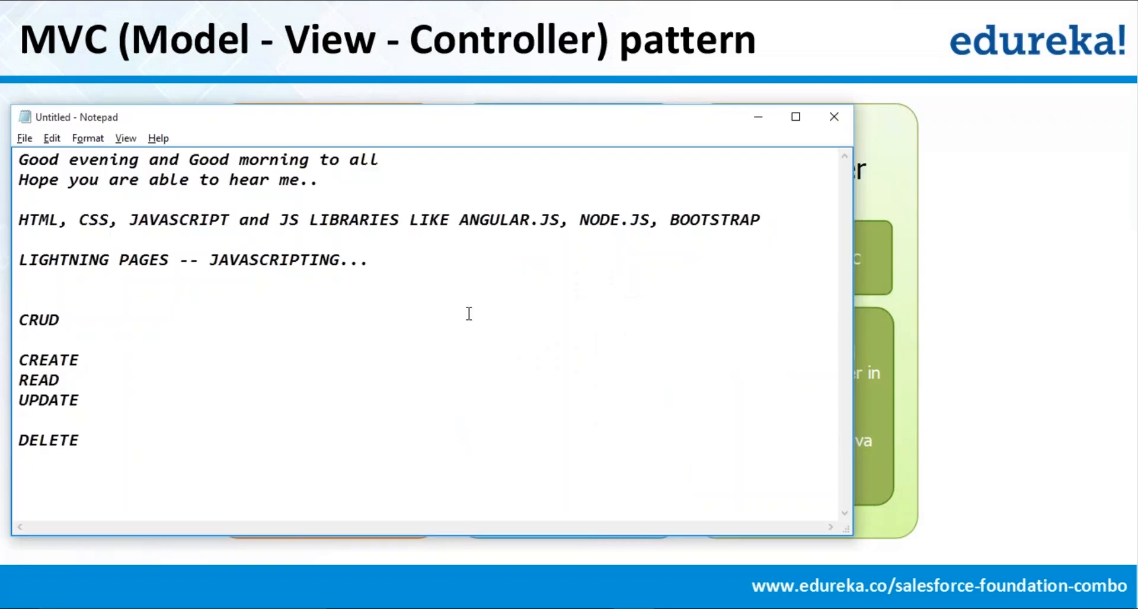
pyautogui.click(759, 122)
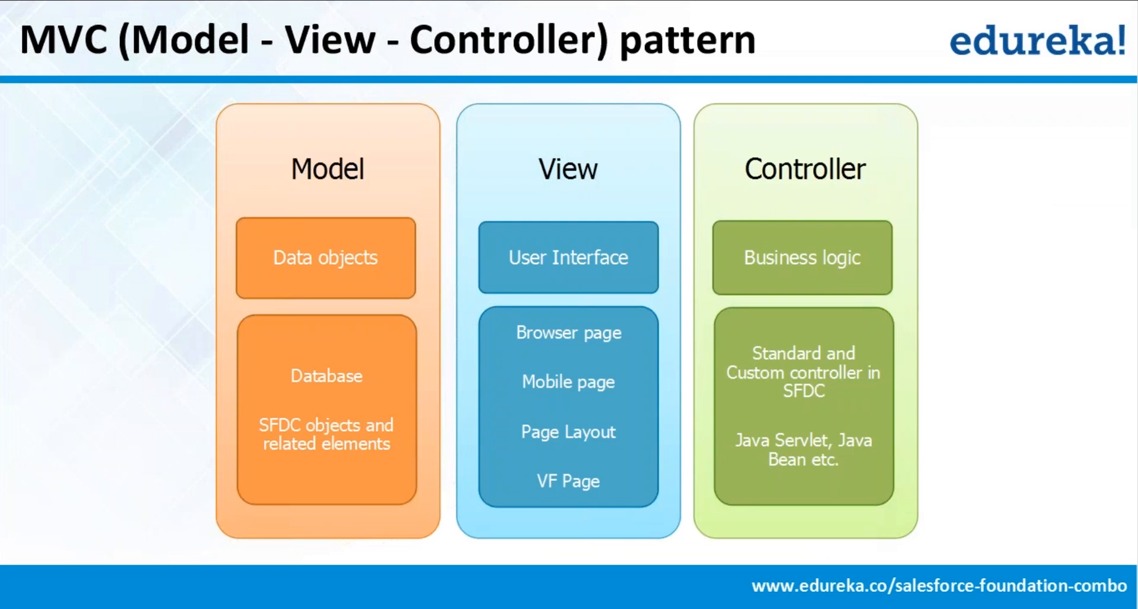
pyautogui.press('Right')
pyautogui.hotkey('alt', 'Tab')
pyautogui.hotkey('alt', 'Tab')
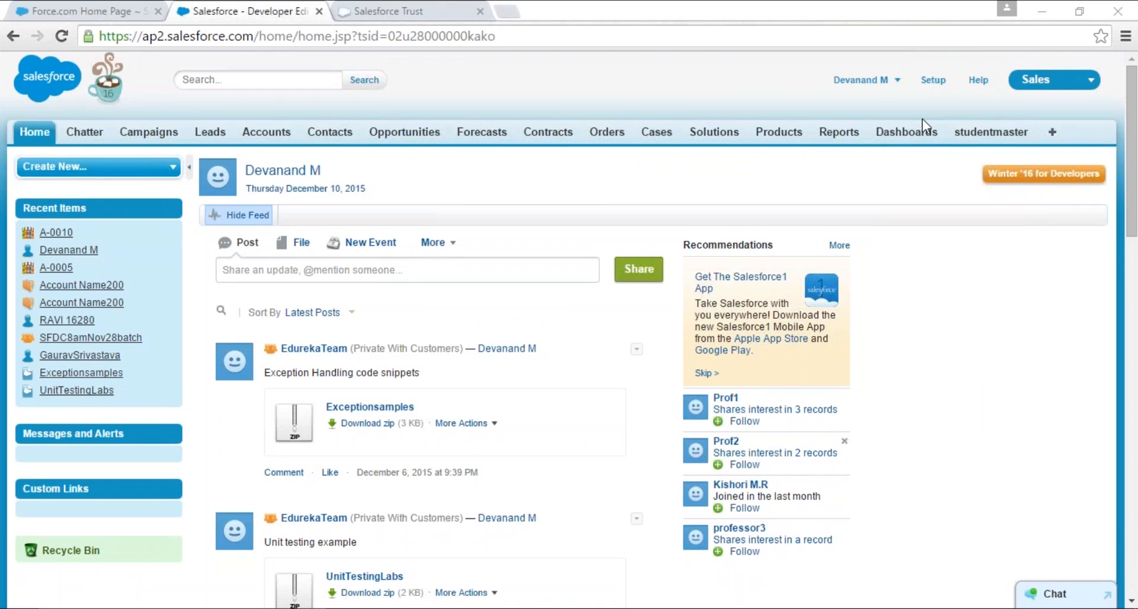
# - Circle the Sales app's object tabs in yellow, marking Campaigns, Leads and Accounts, and clear the markings
pyautogui.click(904, 38)
pyautogui.moveTo(7, 110)
pyautogui.mouseDown()
pyautogui.moveTo(53, 149)
pyautogui.moveTo(483, 178)
pyautogui.moveTo(845, 122)
pyautogui.moveTo(779, 109)
pyautogui.mouseUp()
pyautogui.moveTo(465, 79); pyautogui.dragTo(25, 118)
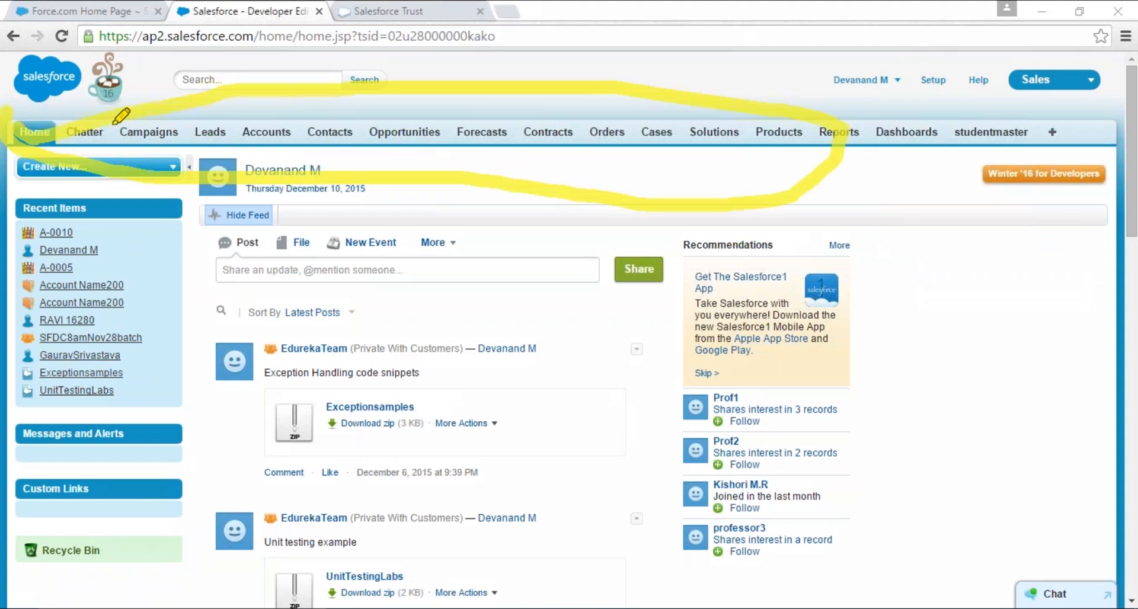
pyautogui.moveTo(113, 123)
pyautogui.mouseDown()
pyautogui.moveTo(178, 136)
pyautogui.moveTo(292, 131)
pyautogui.mouseUp()
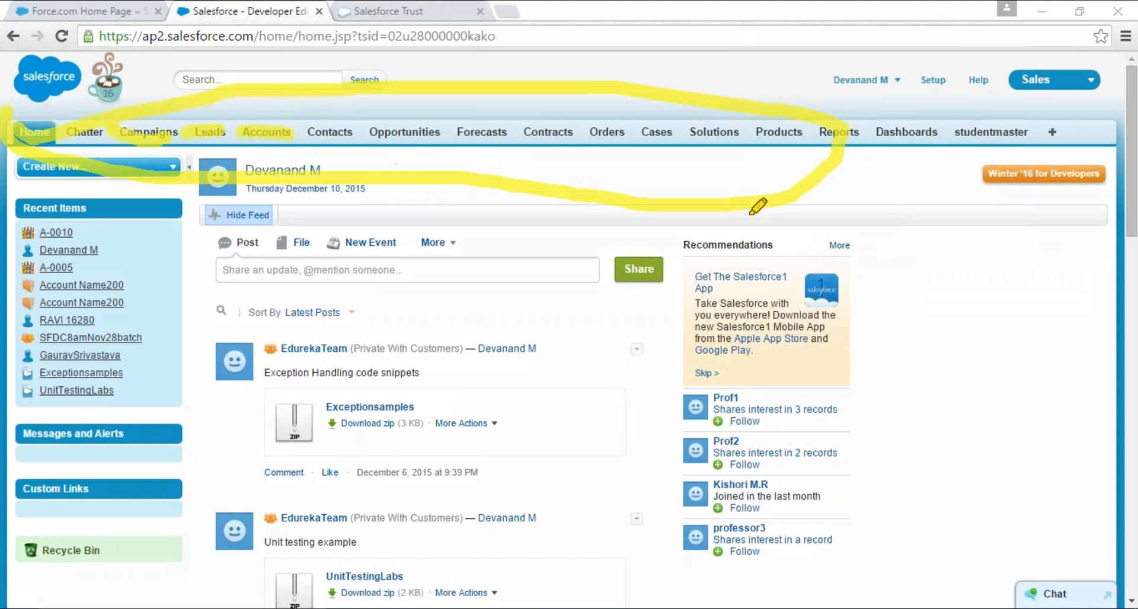
pyautogui.click(1017, 293)
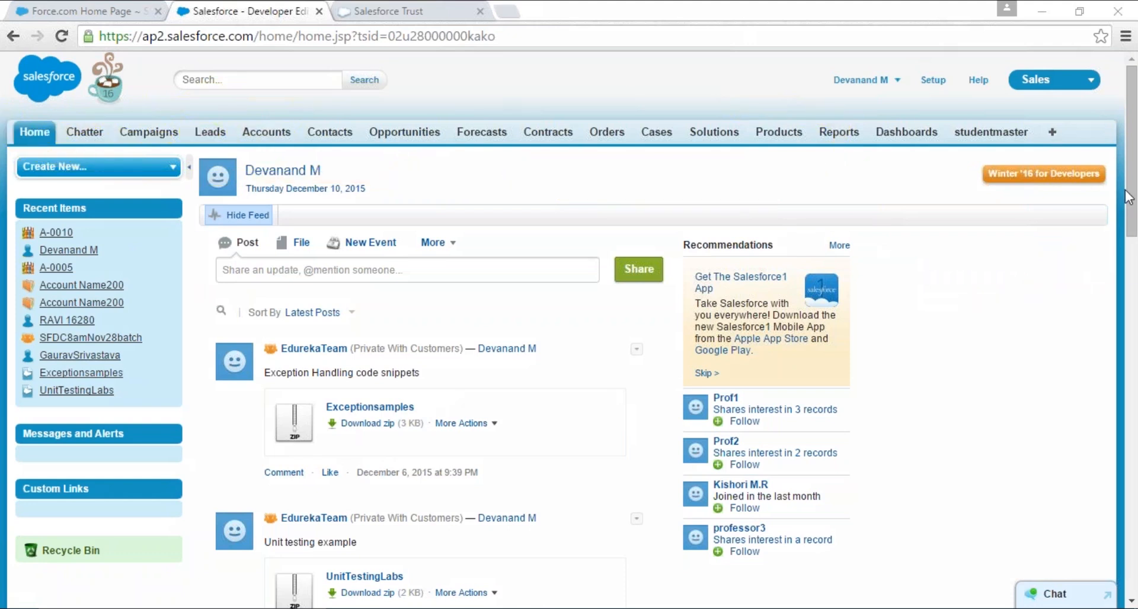
# - View the Accounts home page, and switch to the Marketing app with its object tabs highlighted in yellow
pyautogui.click(263, 135)
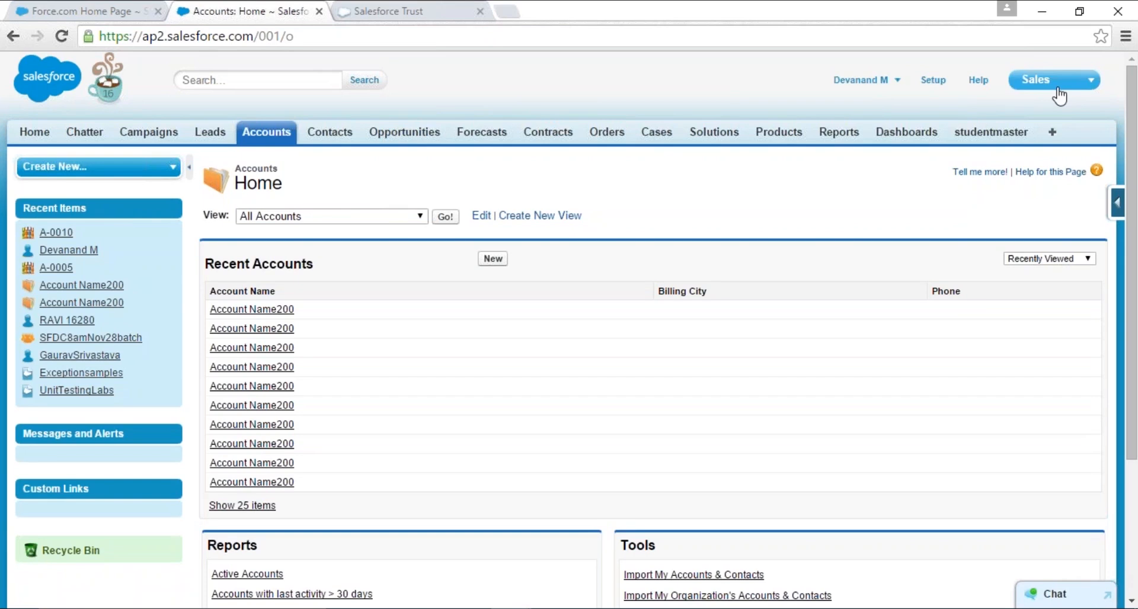
pyautogui.click(1057, 88)
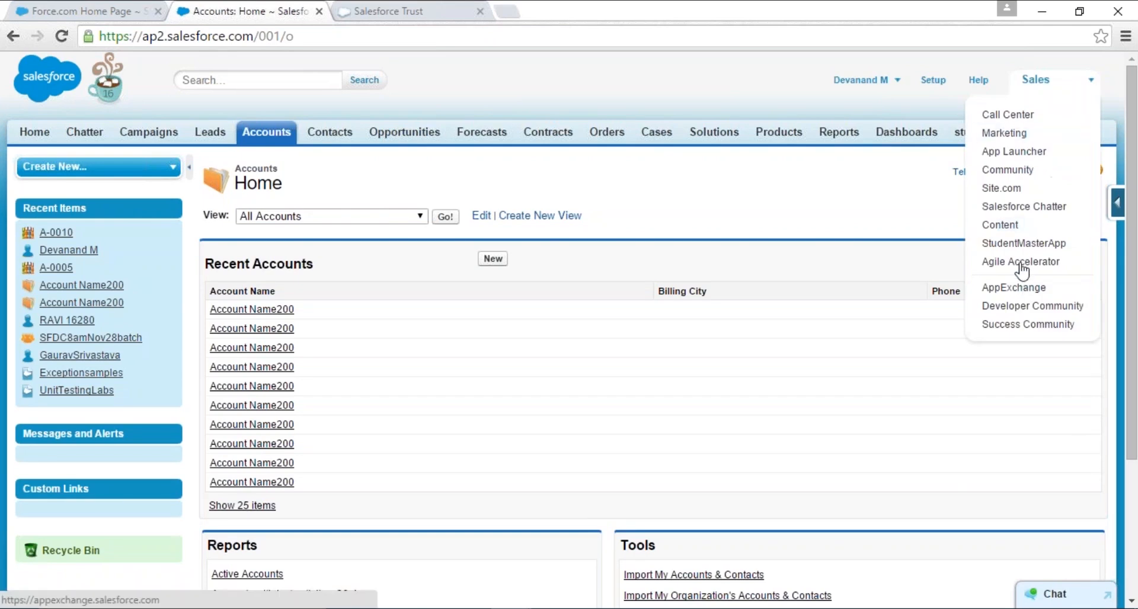
pyautogui.click(1011, 133)
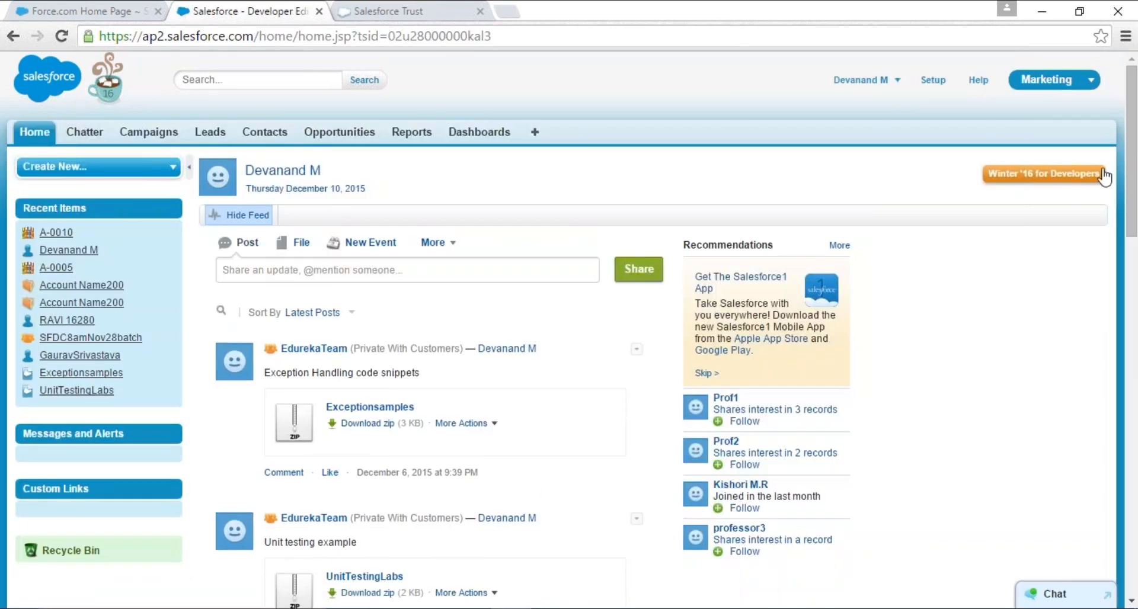
pyautogui.click(1124, 190)
pyautogui.click(996, 247)
pyautogui.moveTo(563, 163)
pyautogui.mouseDown()
pyautogui.moveTo(468, 115)
pyautogui.moveTo(6, 126)
pyautogui.moveTo(524, 148)
pyautogui.mouseUp()
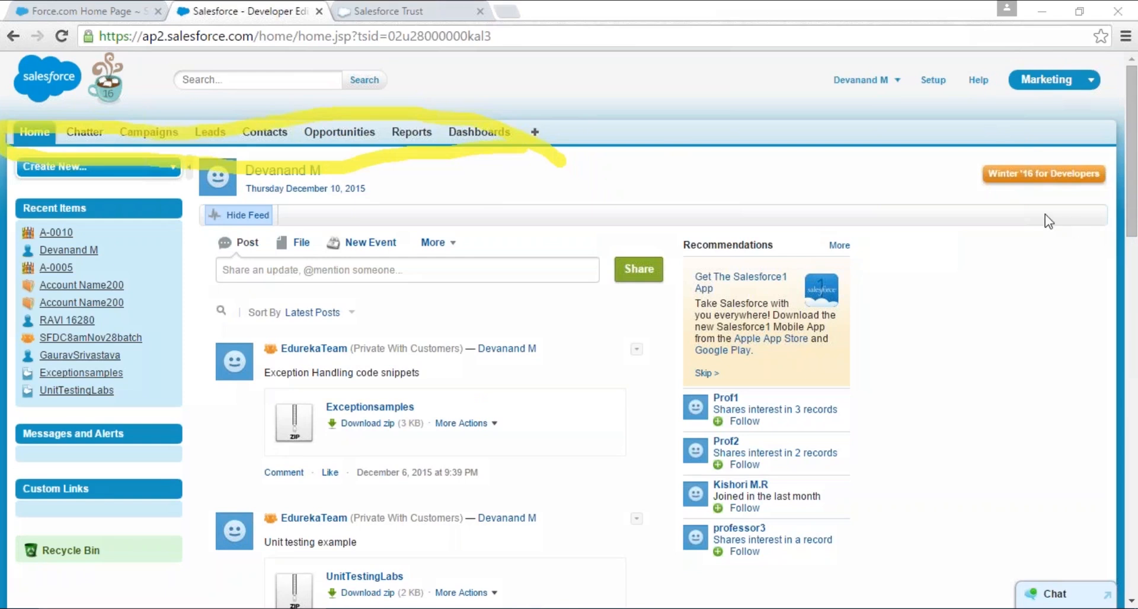
# - Switch back to the Sales app and list the records in the All Accounts view
pyautogui.click(1044, 80)
pyautogui.click(995, 112)
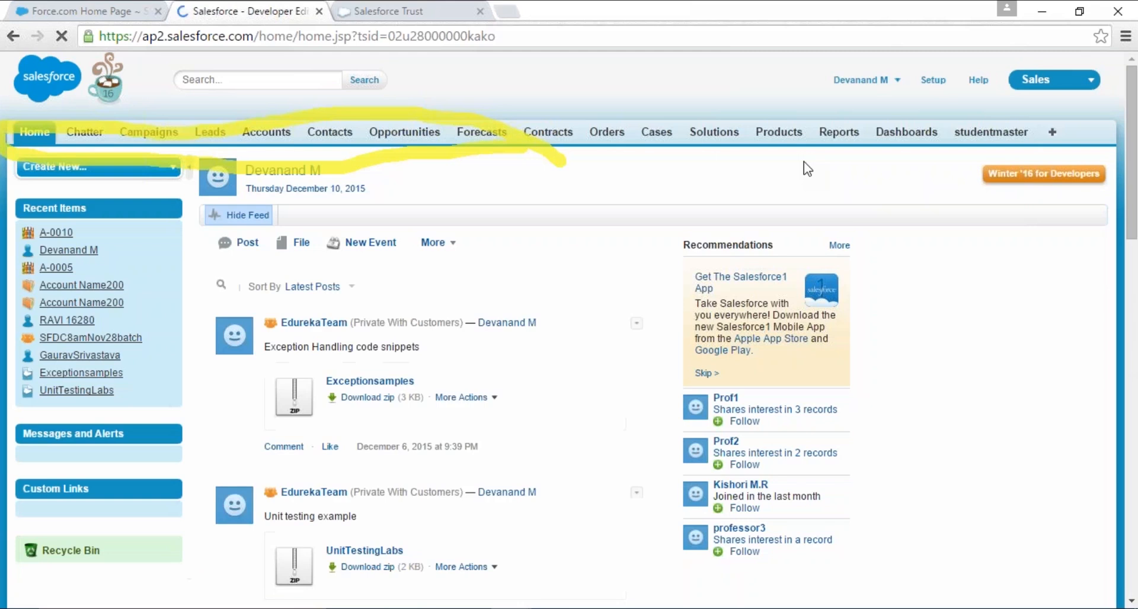
pyautogui.click(266, 131)
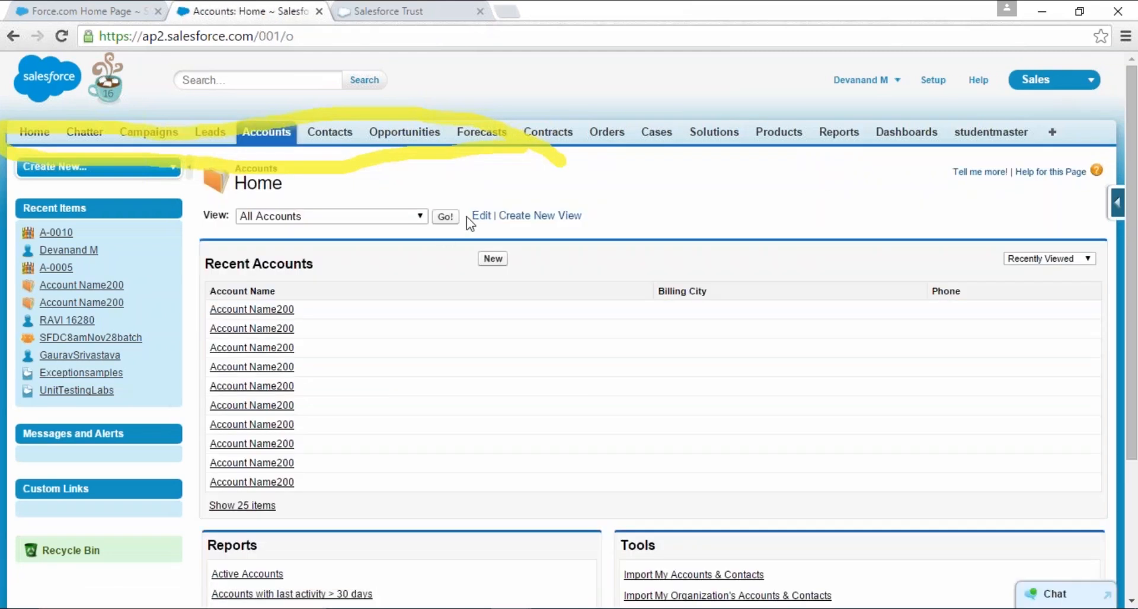
pyautogui.click(445, 216)
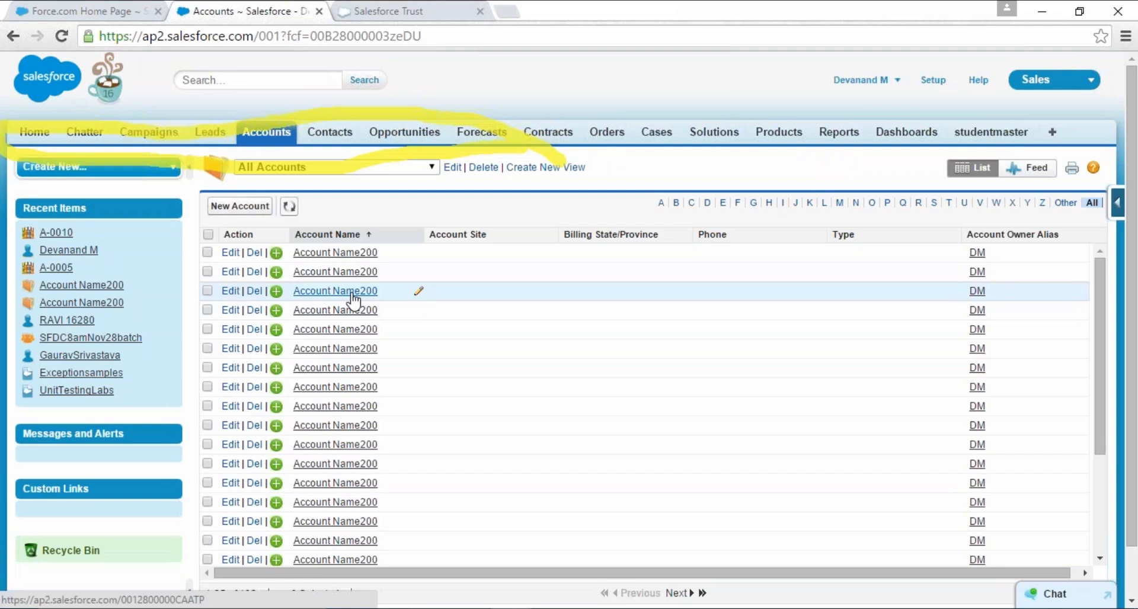
# - View the Contacts, Opportunities and Orders home pages, and clear the yellow highlight
pyautogui.click(332, 133)
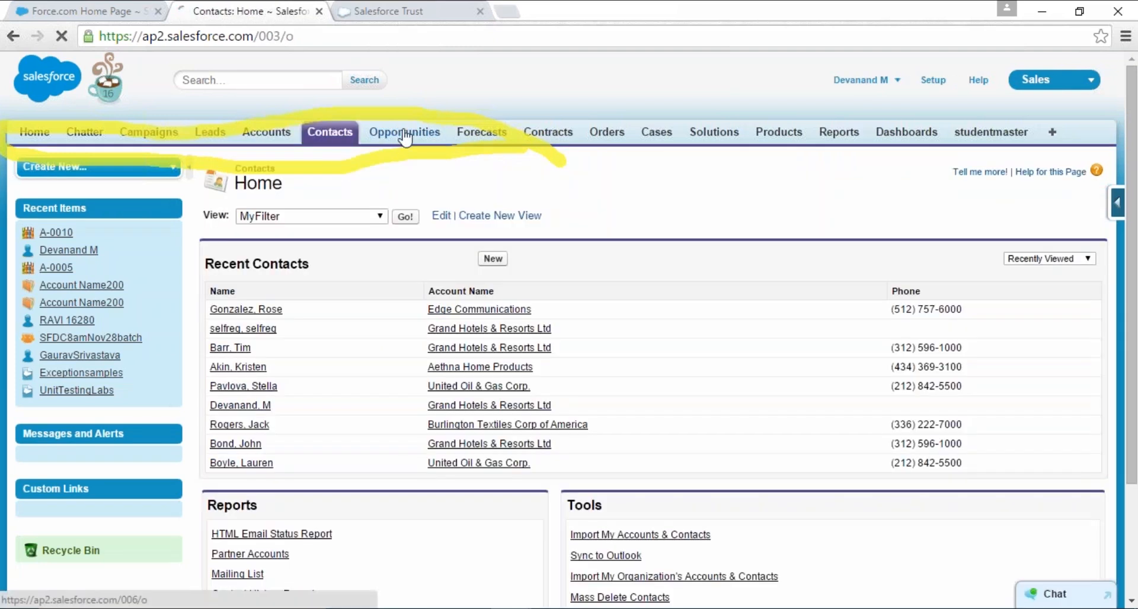
pyautogui.click(405, 135)
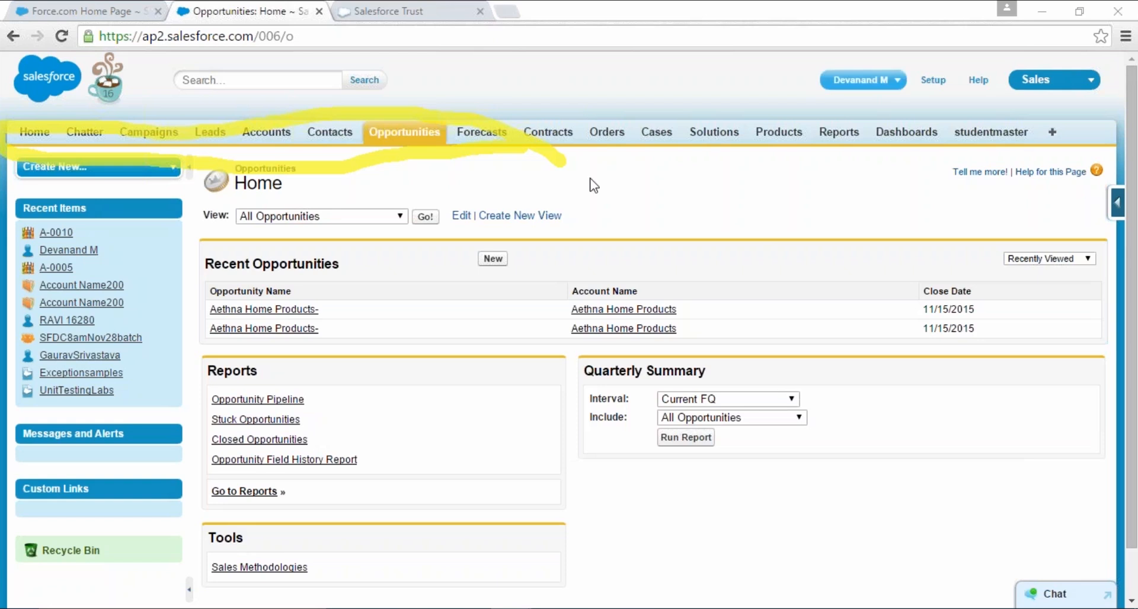
pyautogui.click(603, 139)
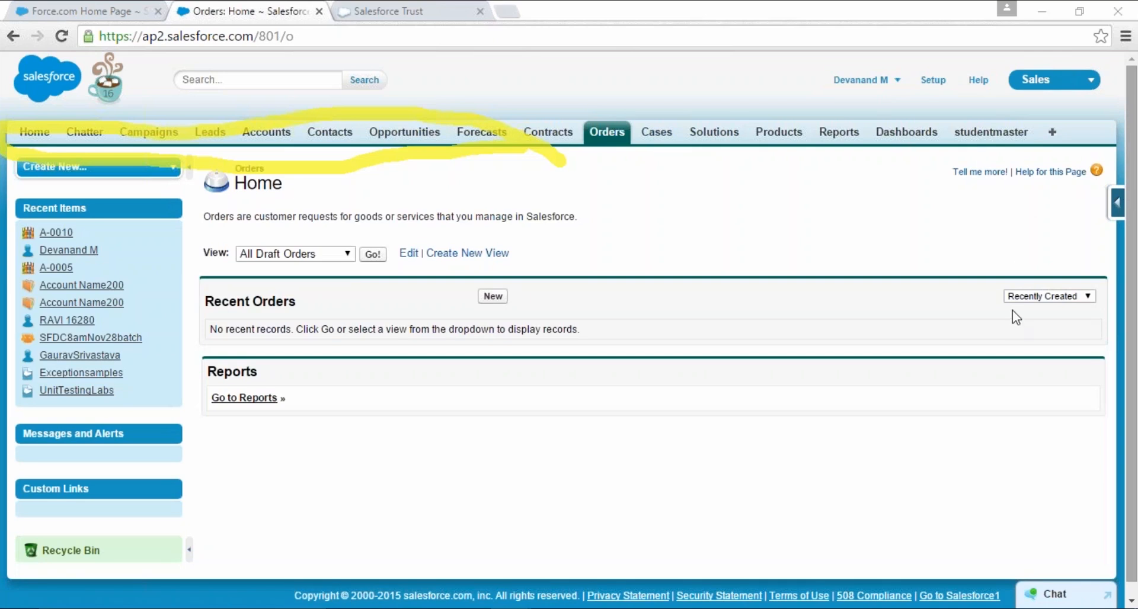
pyautogui.press('Escape')
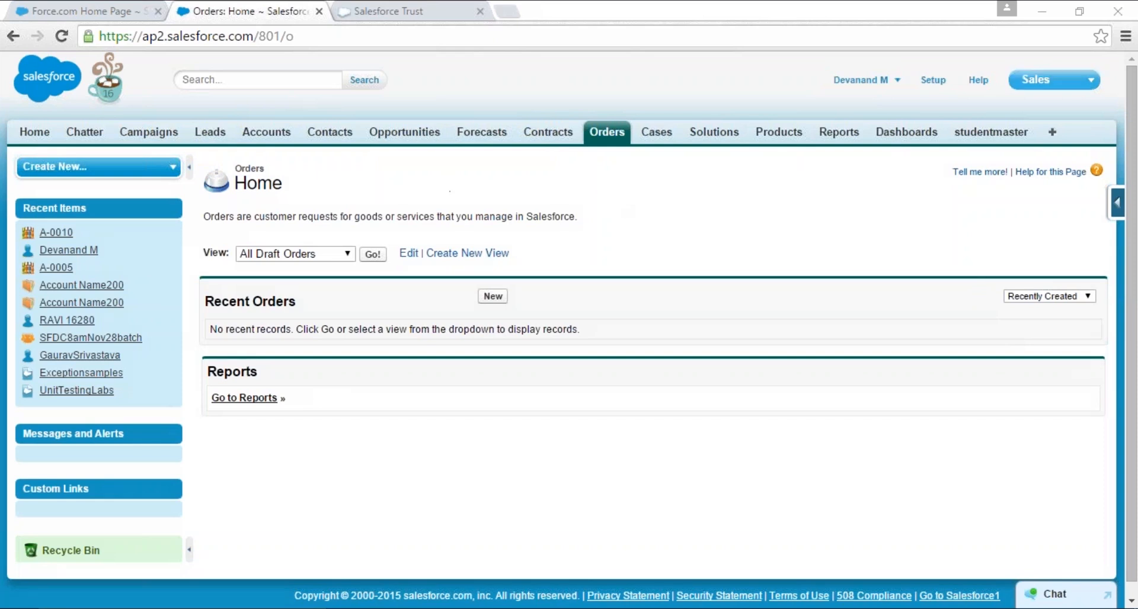
# - Switch to StudentMasterApp and open the A-0002 record from the studentmaster object's All view
pyautogui.click(1032, 91)
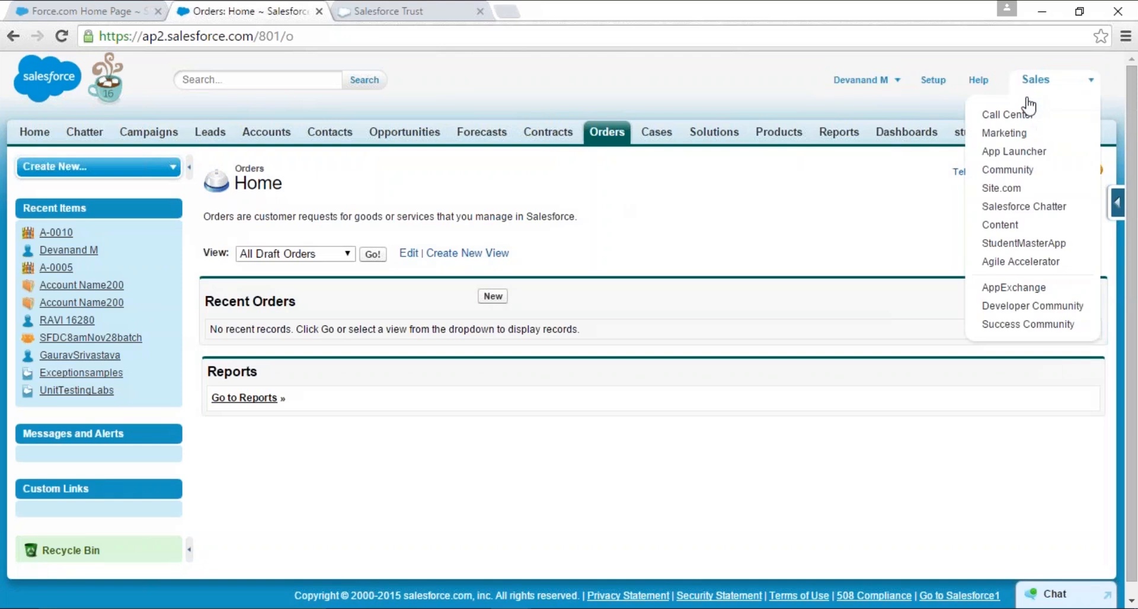
pyautogui.click(1016, 245)
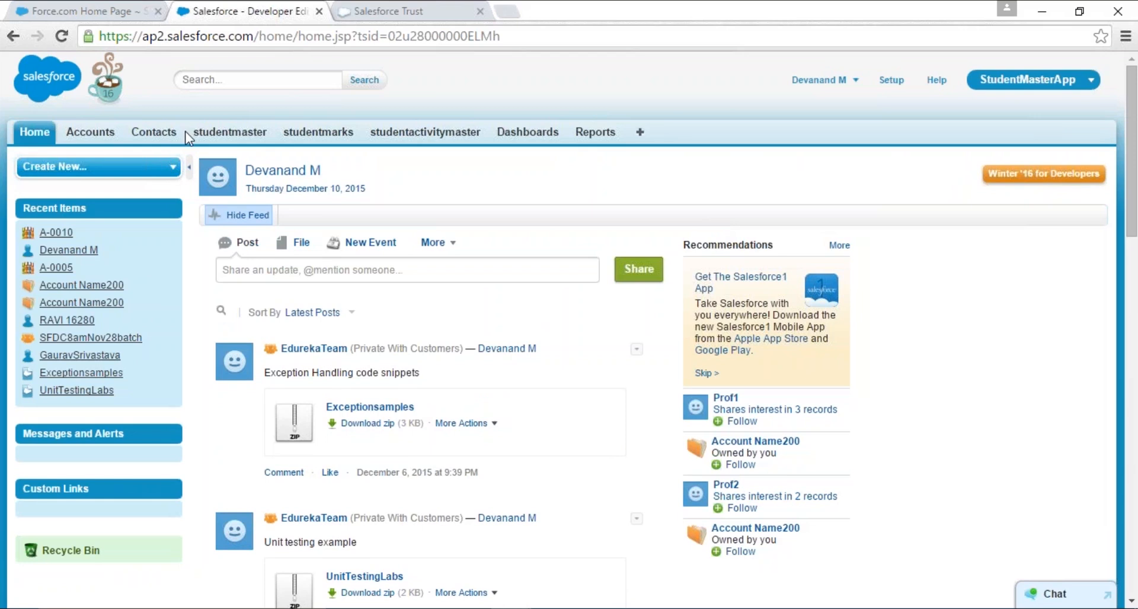
pyautogui.doubleClick(230, 133)
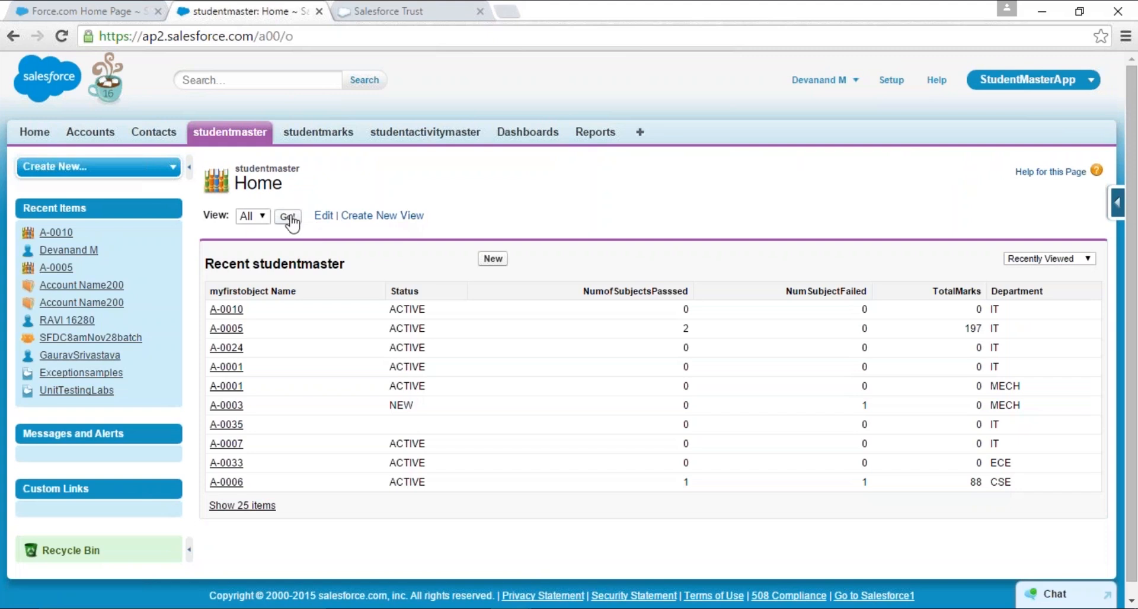
pyautogui.click(288, 217)
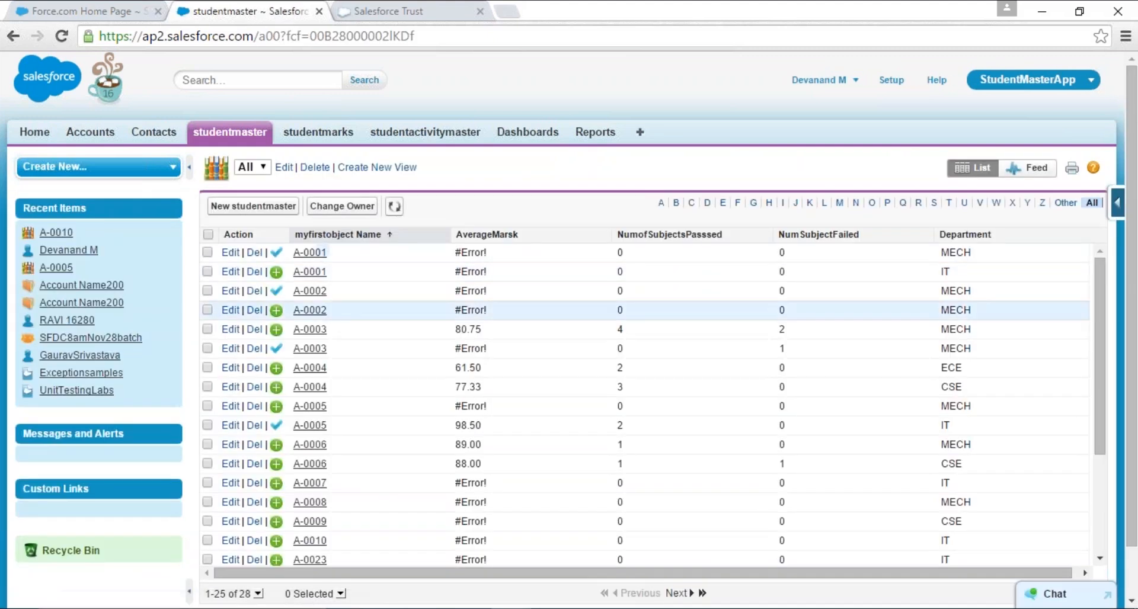
pyautogui.click(317, 311)
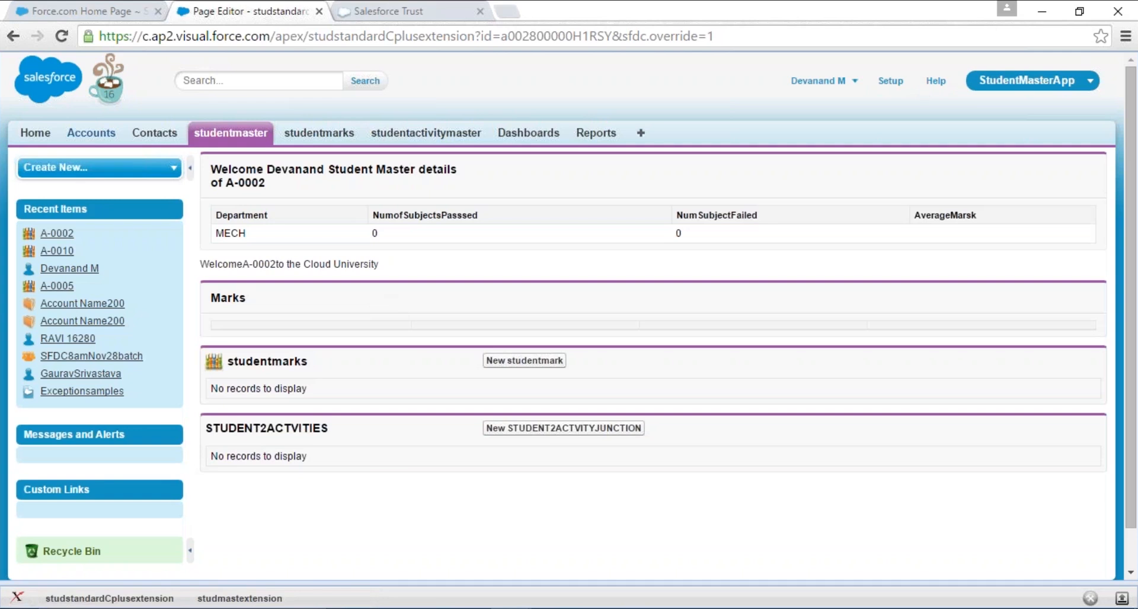
# - Leave the student record for the Home page and reload Setup in the Force.com Home Page browser tab
pyautogui.click(89, 135)
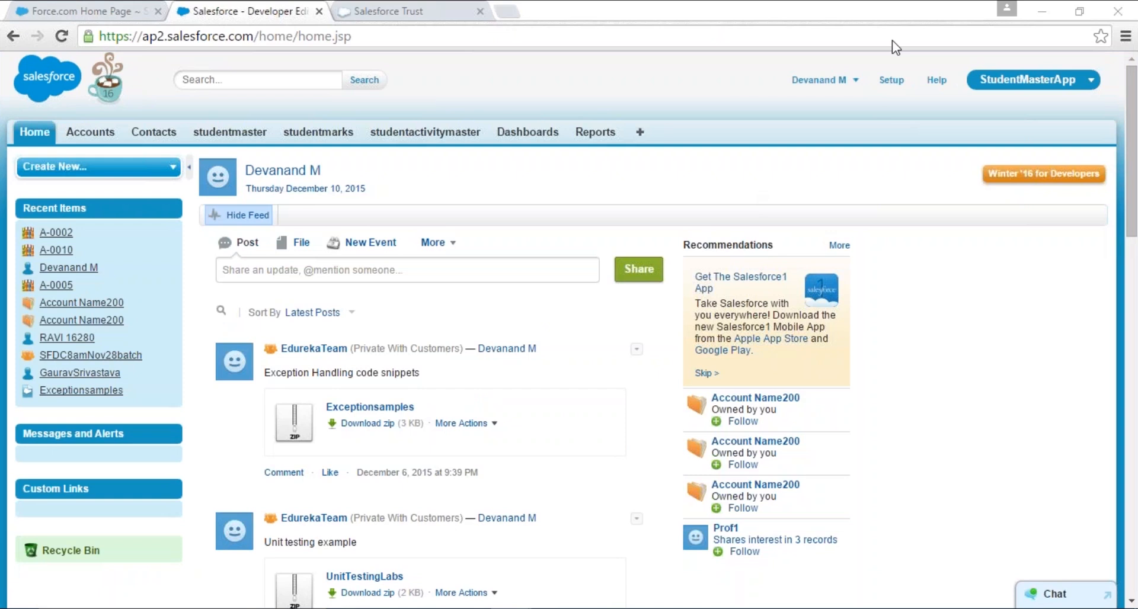
pyautogui.click(77, 11)
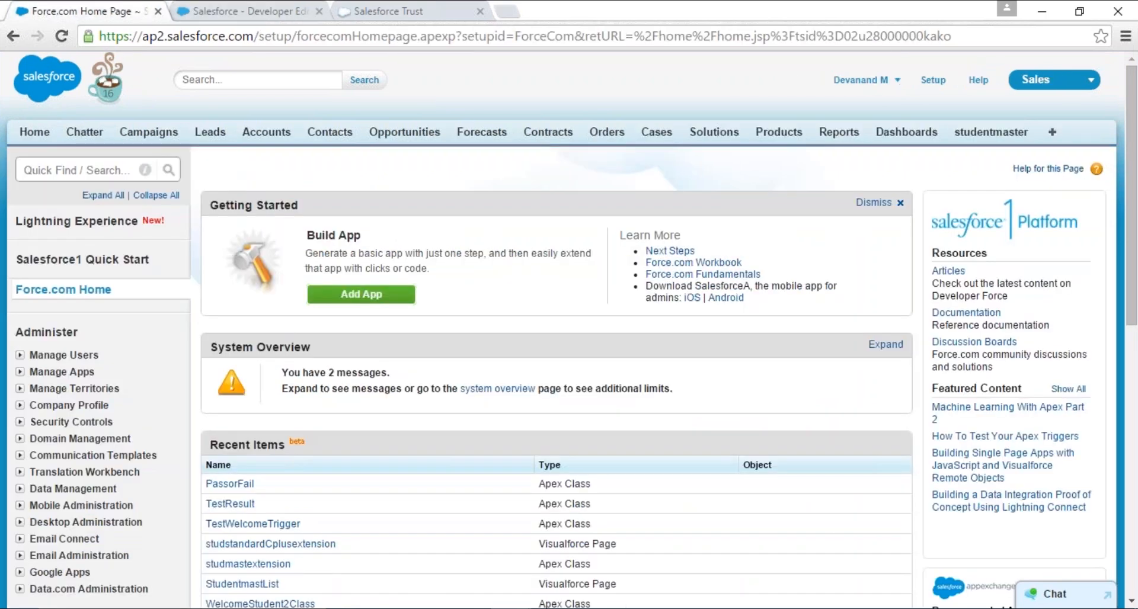
pyautogui.click(932, 81)
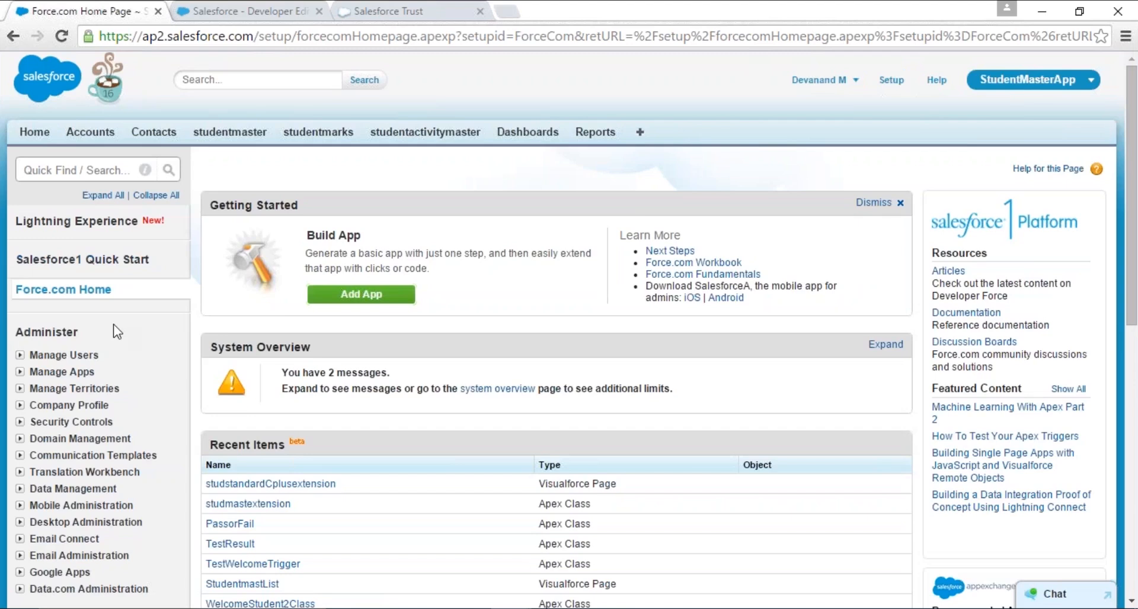
# - Examine the Administer and Build categories of Setup alongside the StudentMasterApp home page
pyautogui.scroll(-4, 119, 321)
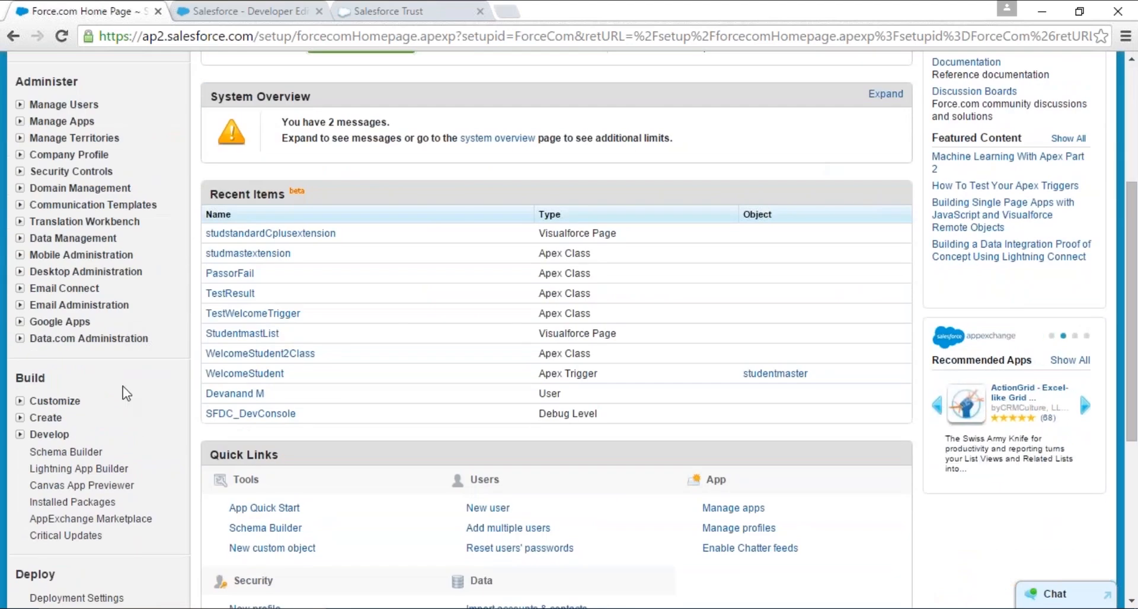
pyautogui.scroll(4, 127, 393)
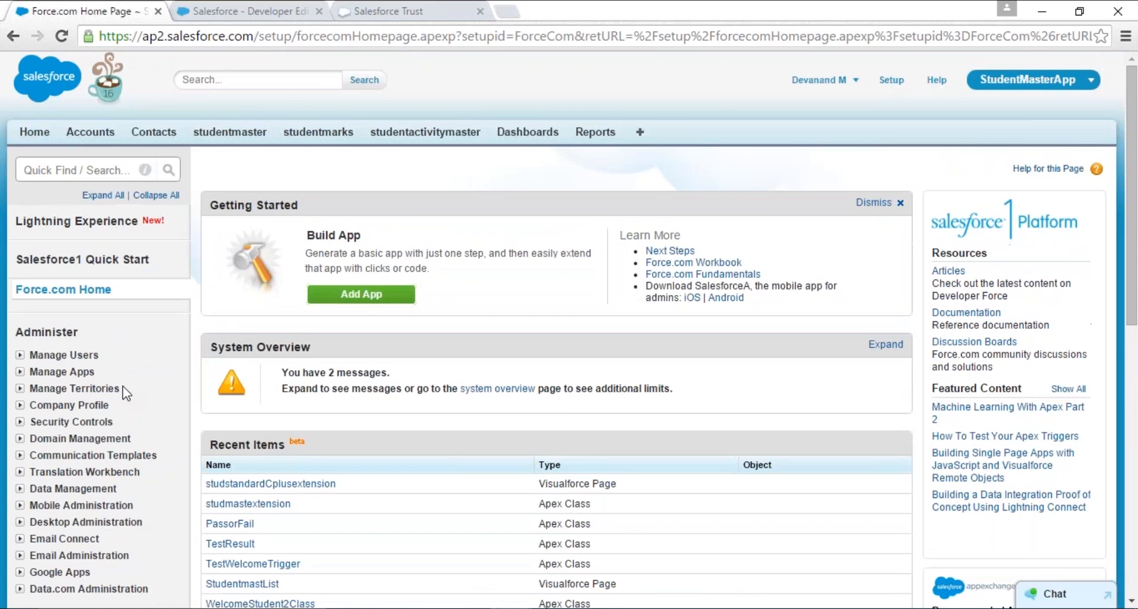
pyautogui.click(256, 8)
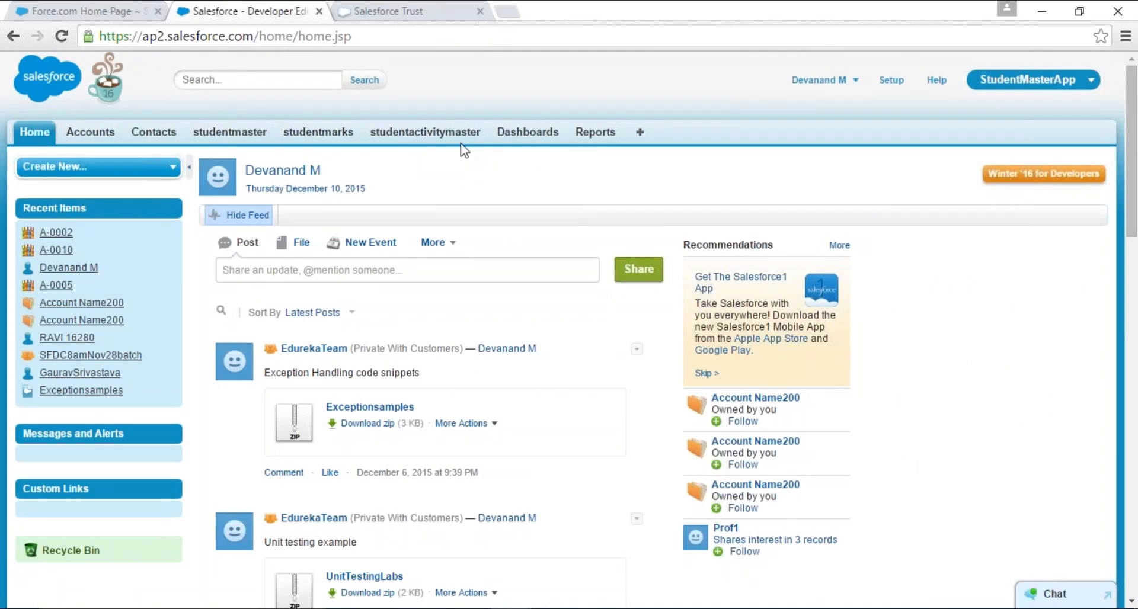
pyautogui.click(98, 9)
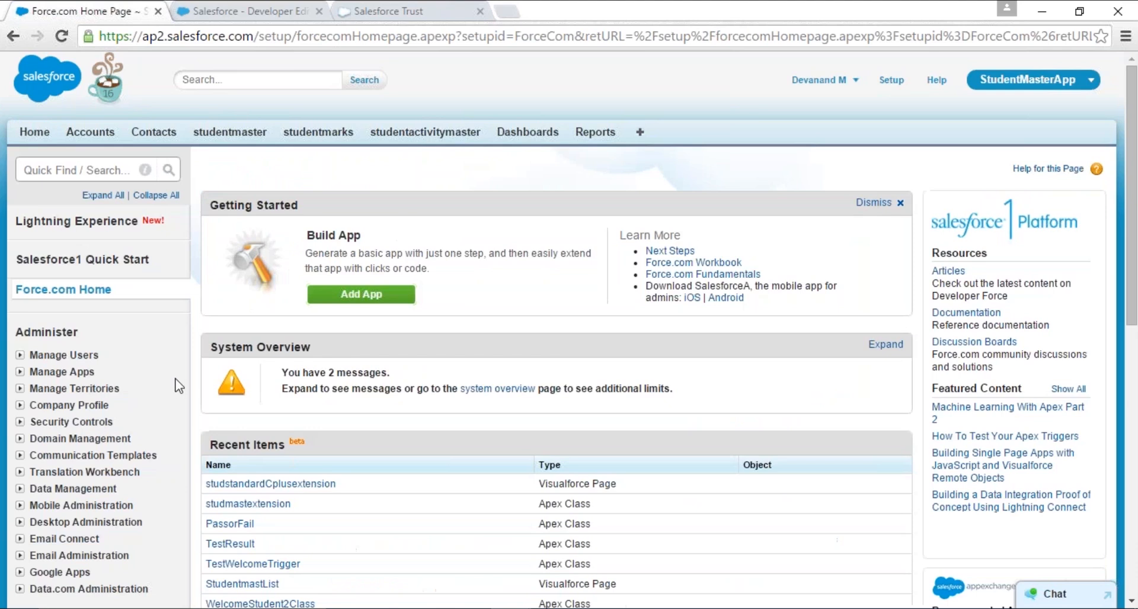
pyautogui.scroll(-3, 165, 376)
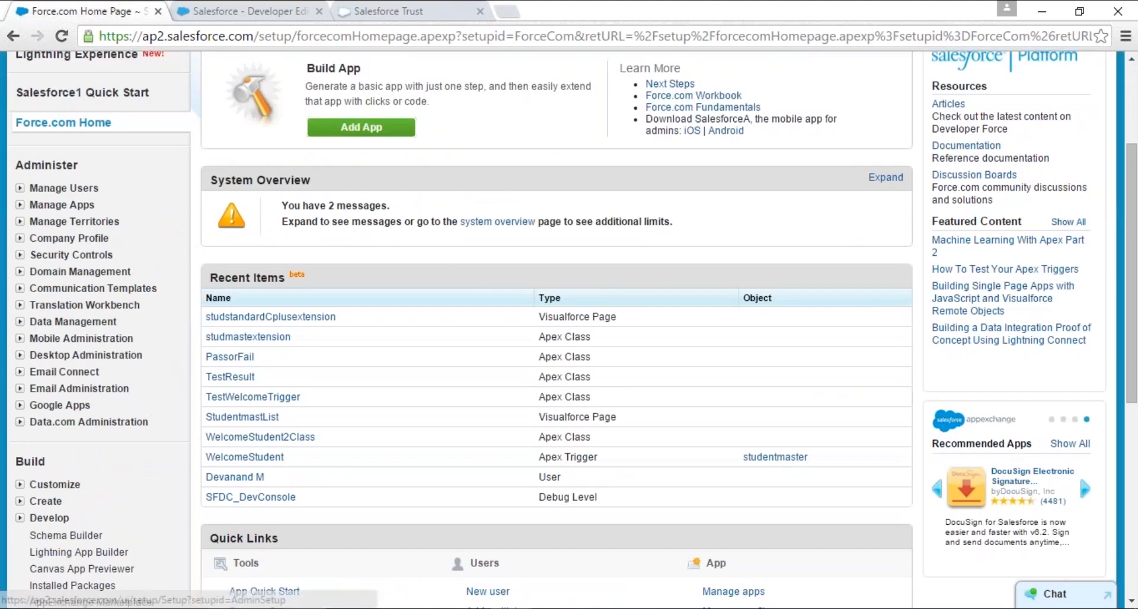
# - Highlight Force.com Home, Administer, Manage Users and Manage Apps in Setup, and clear the highlight
pyautogui.tripleClick(14, 126)
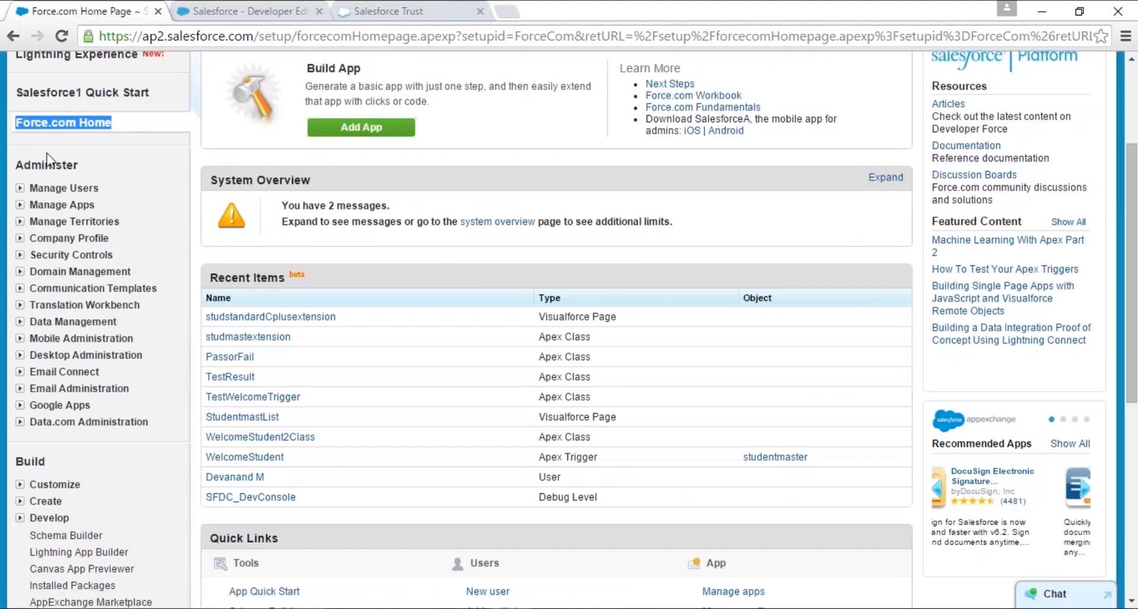
pyautogui.tripleClick(13, 167)
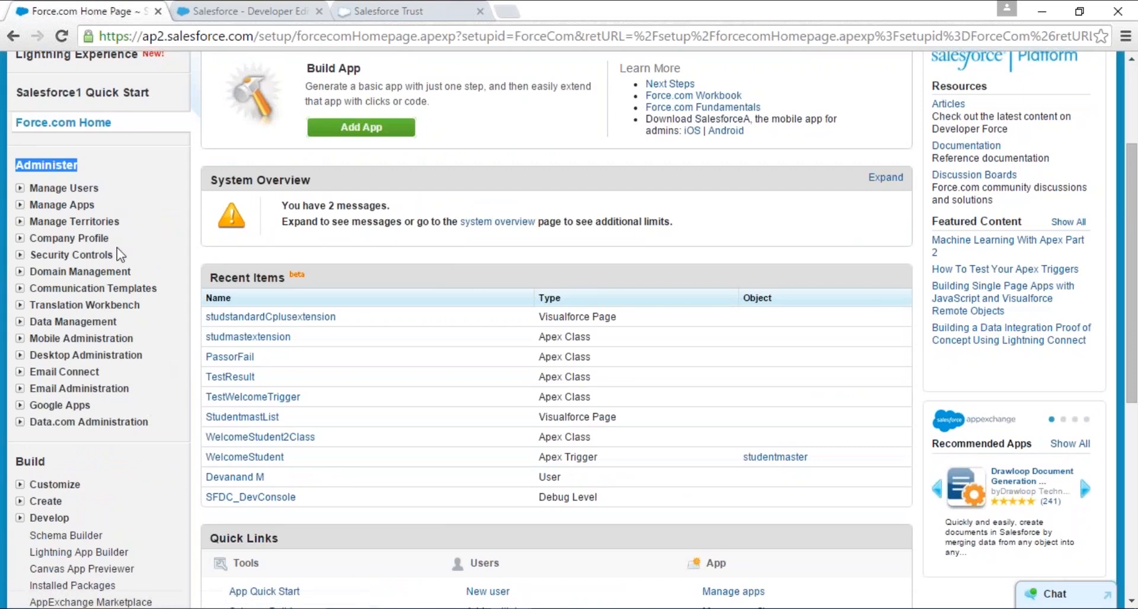
pyautogui.moveTo(23, 188); pyautogui.dragTo(137, 220)
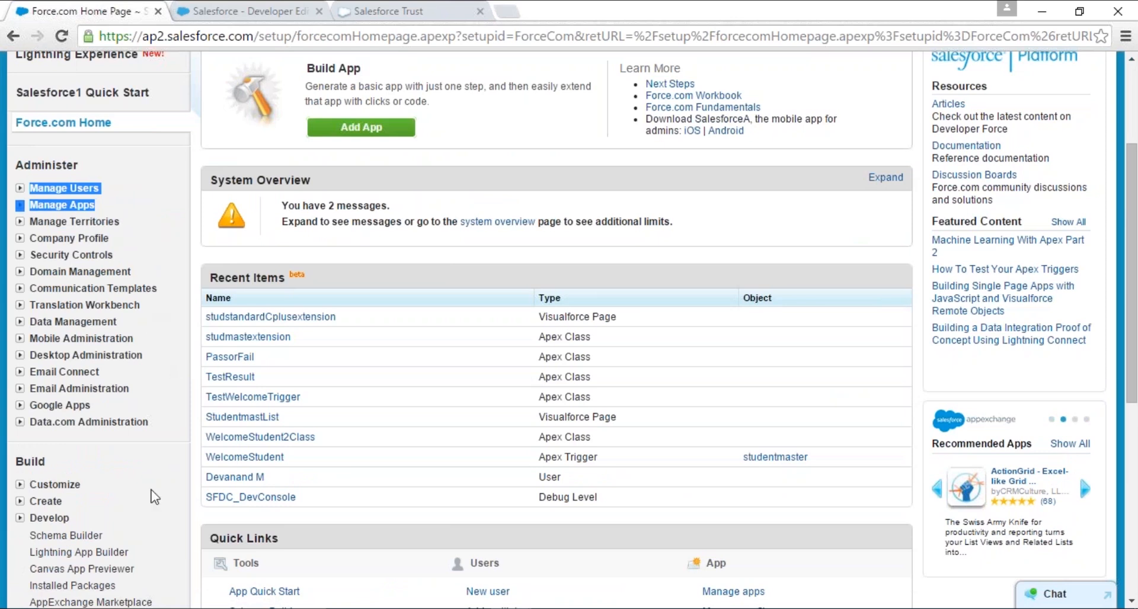
pyautogui.click(148, 480)
pyautogui.scroll(-4, 148, 480)
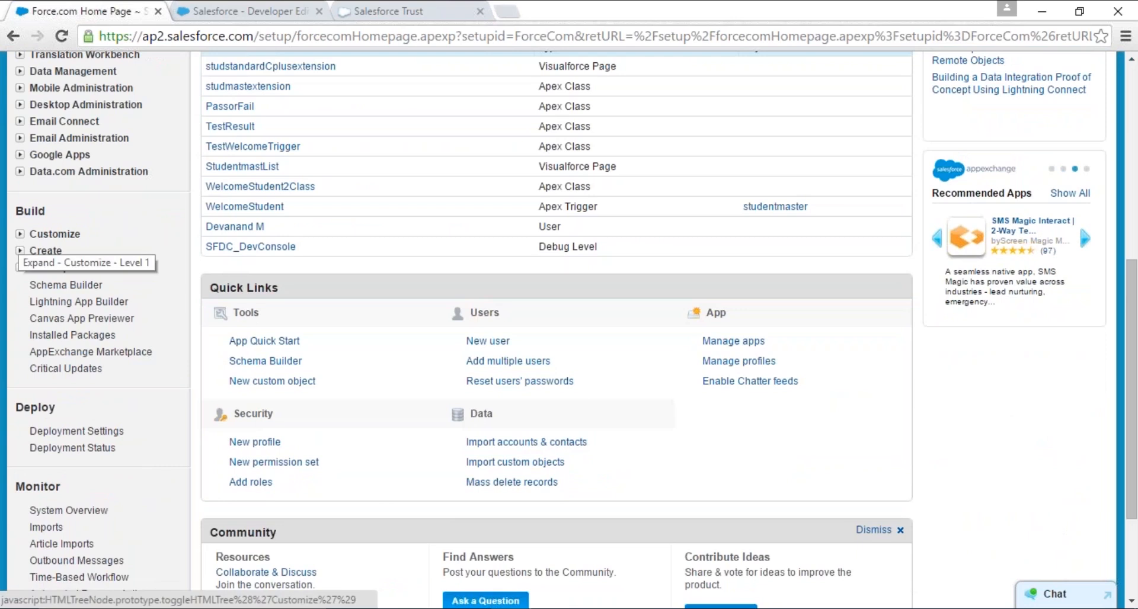
# - View the items under Customize and Create in the Build category, collapsing each group again
pyautogui.click(20, 234)
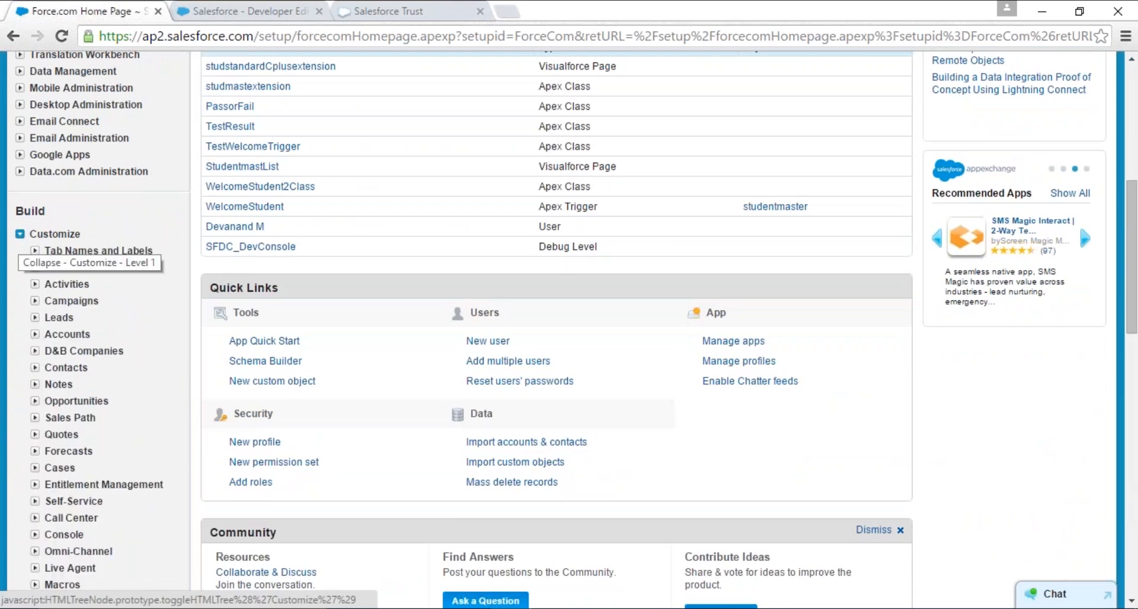
pyautogui.click(20, 234)
pyautogui.click(20, 251)
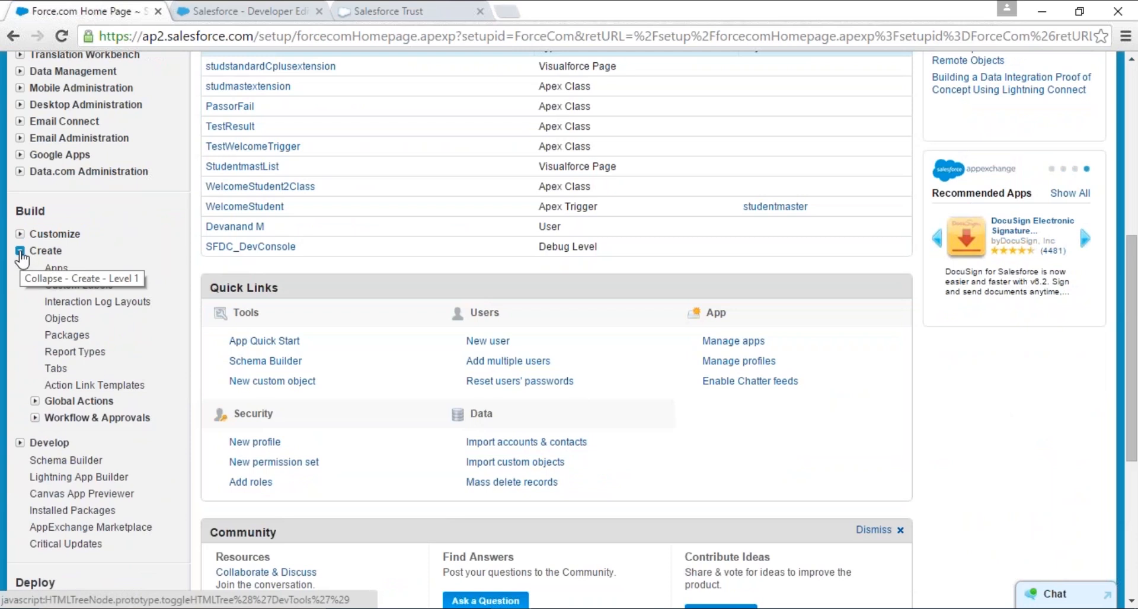
pyautogui.click(20, 251)
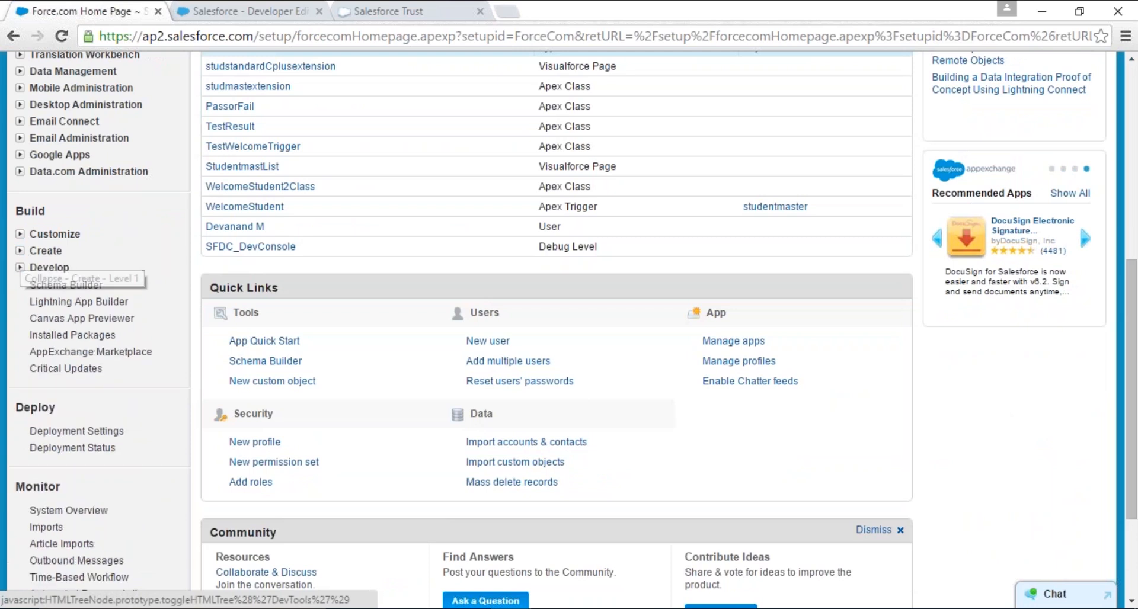
# - View the Workflow & Approvals items under Create and the items under Develop, collapsing each group again
pyautogui.click(20, 251)
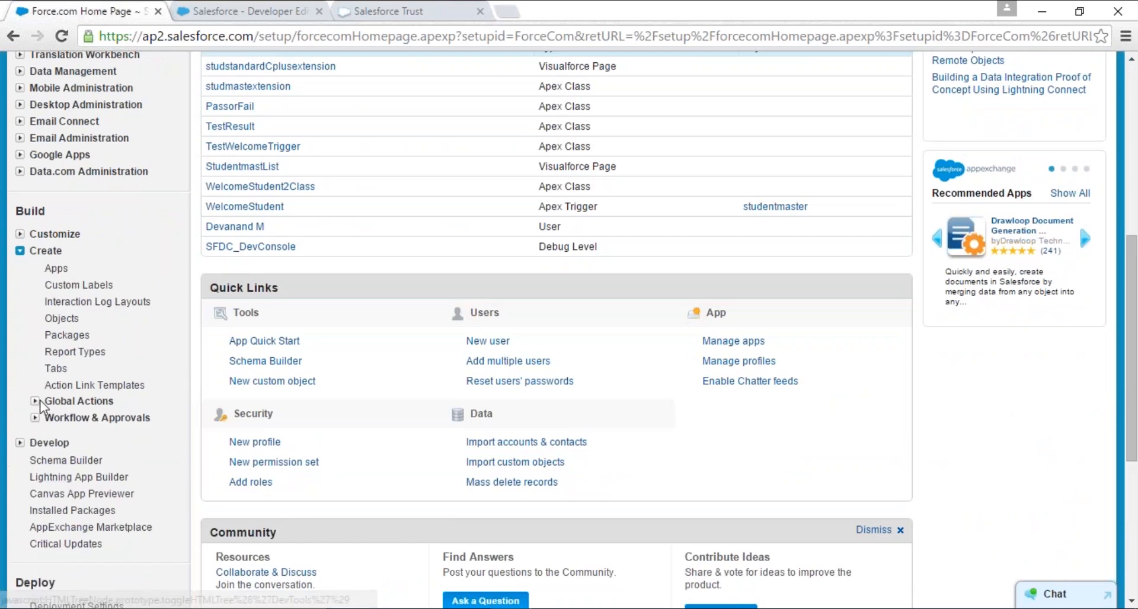
pyautogui.click(35, 418)
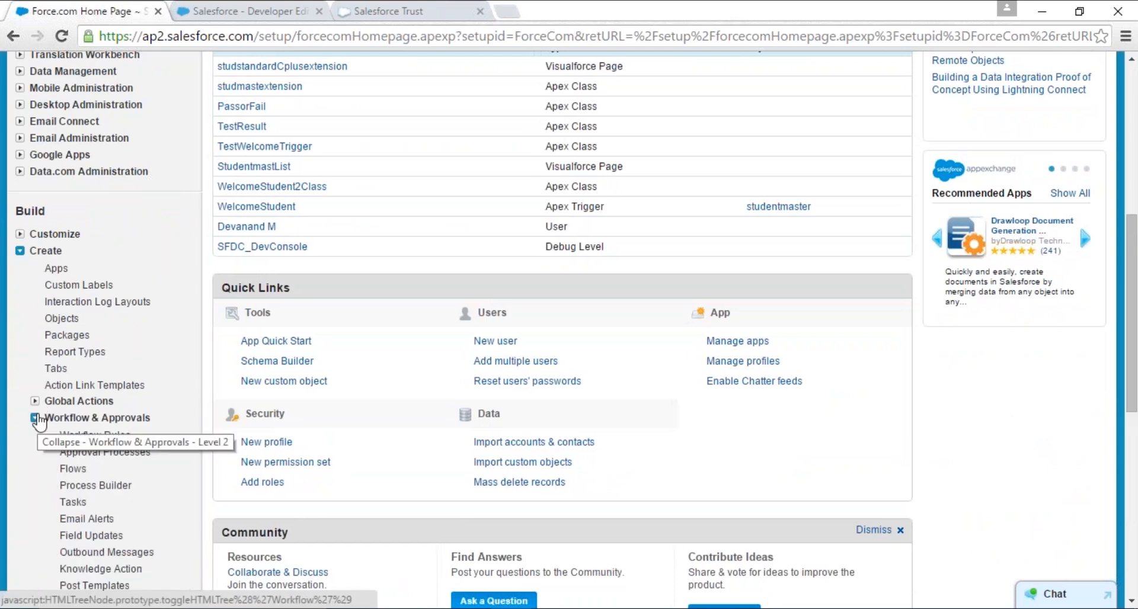
pyautogui.click(35, 418)
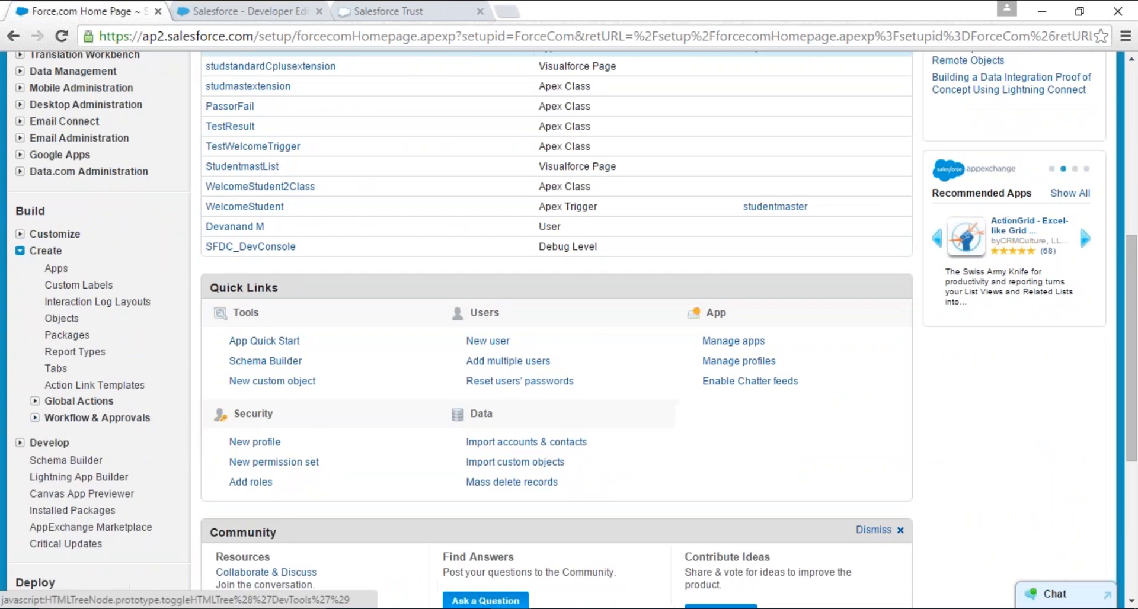
pyautogui.click(20, 251)
pyautogui.click(20, 267)
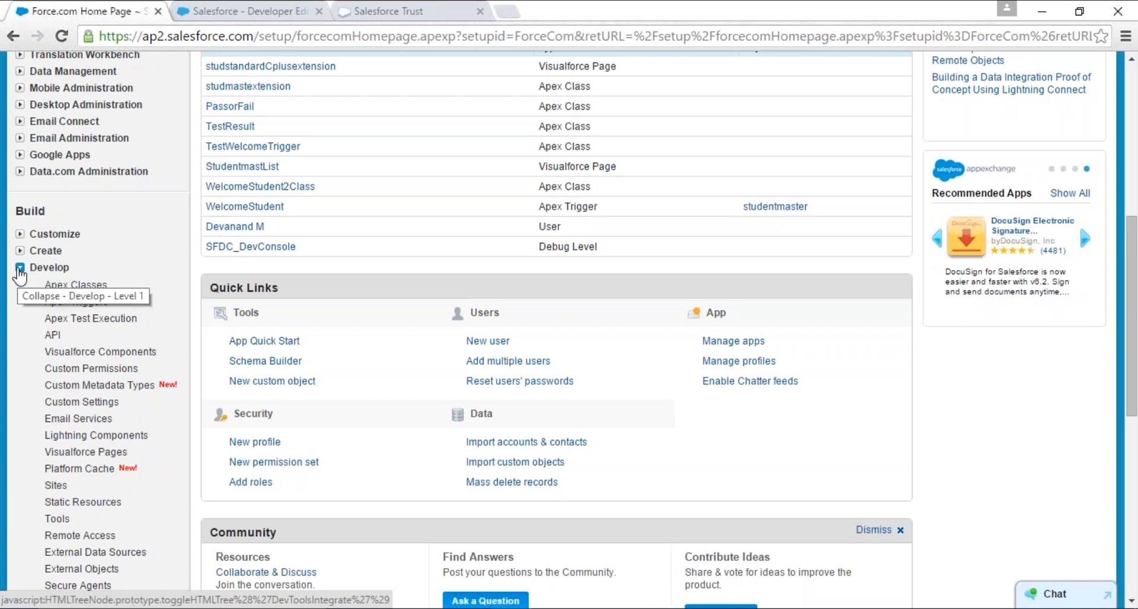
pyautogui.click(20, 268)
# - Visit the studentmaster home page, and open the third Account Name200 record from the Accounts home page
pyautogui.scroll(7, 88, 317)
pyautogui.click(230, 132)
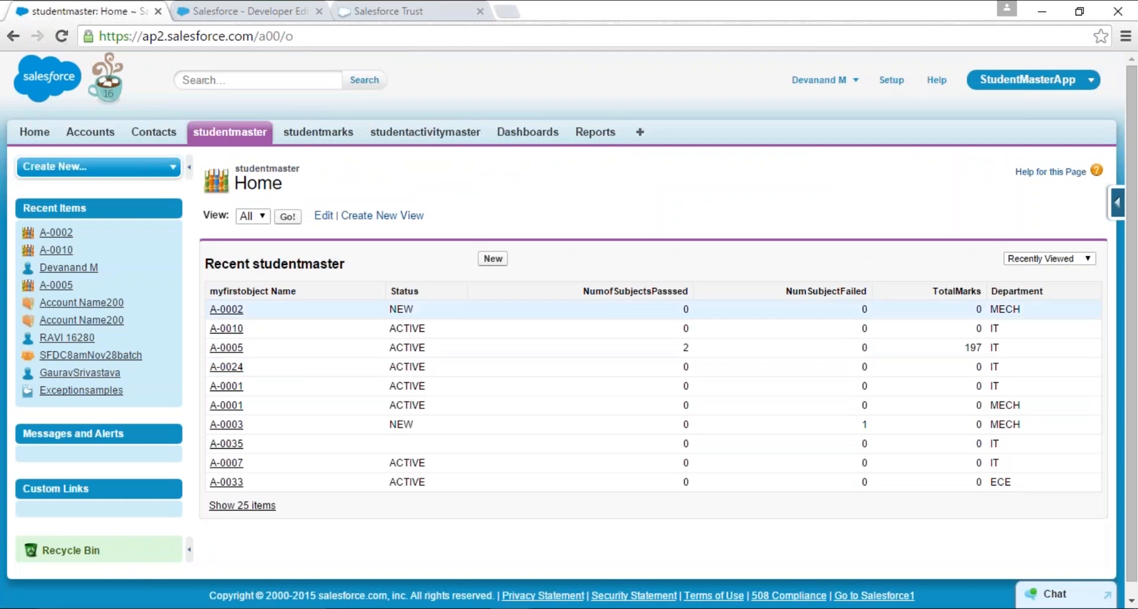
pyautogui.click(90, 131)
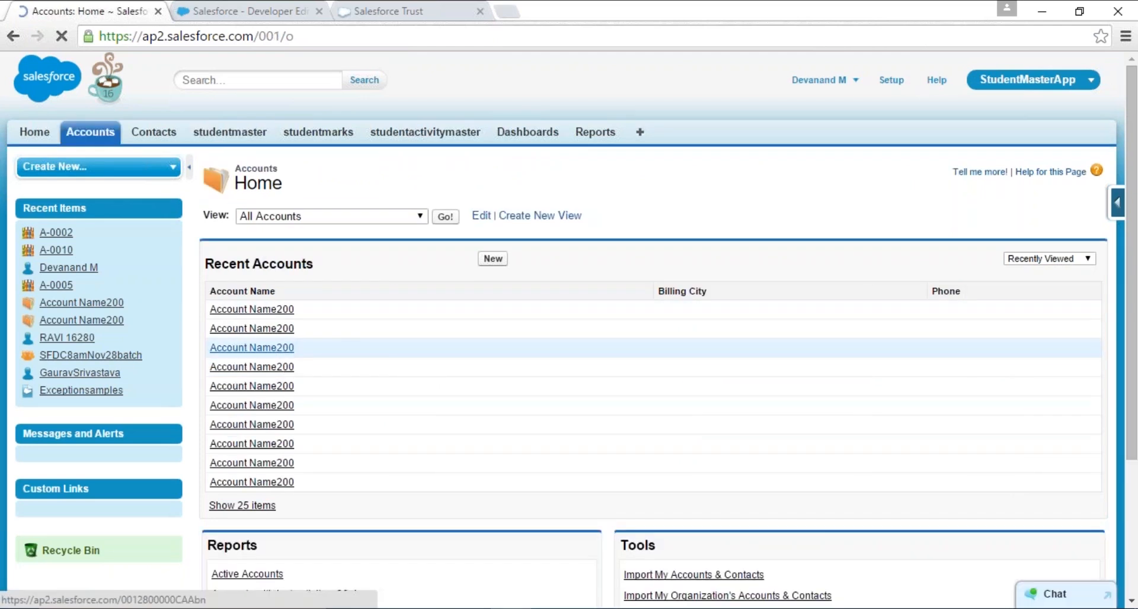
pyautogui.click(277, 351)
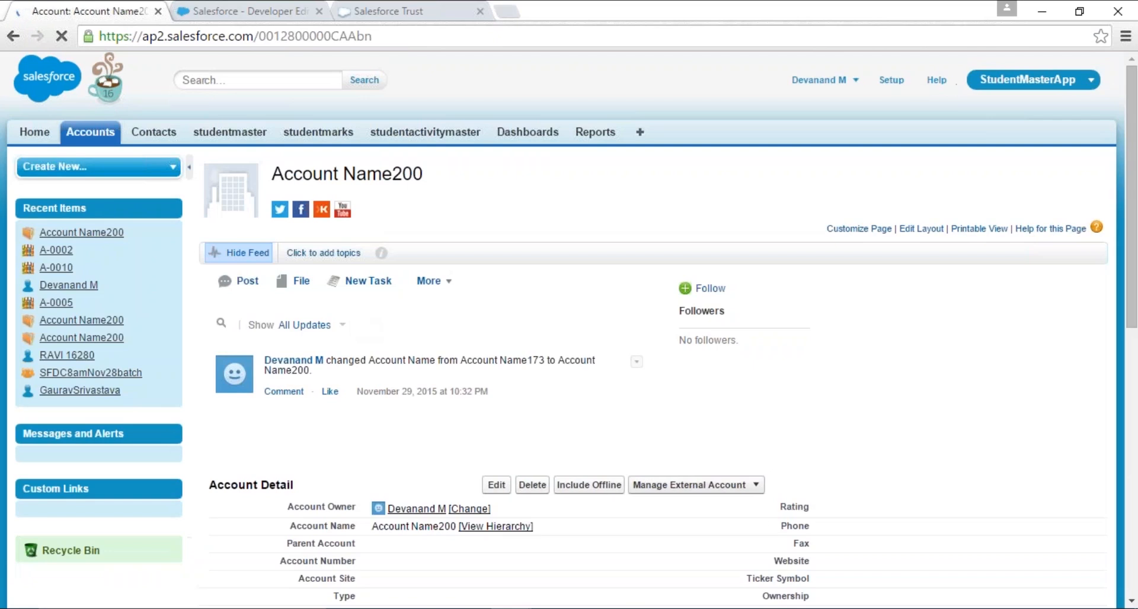
# - Highlight the Account Detail section of the record, look over its related lists, and clear the highlight
pyautogui.scroll(-1, 569, 330)
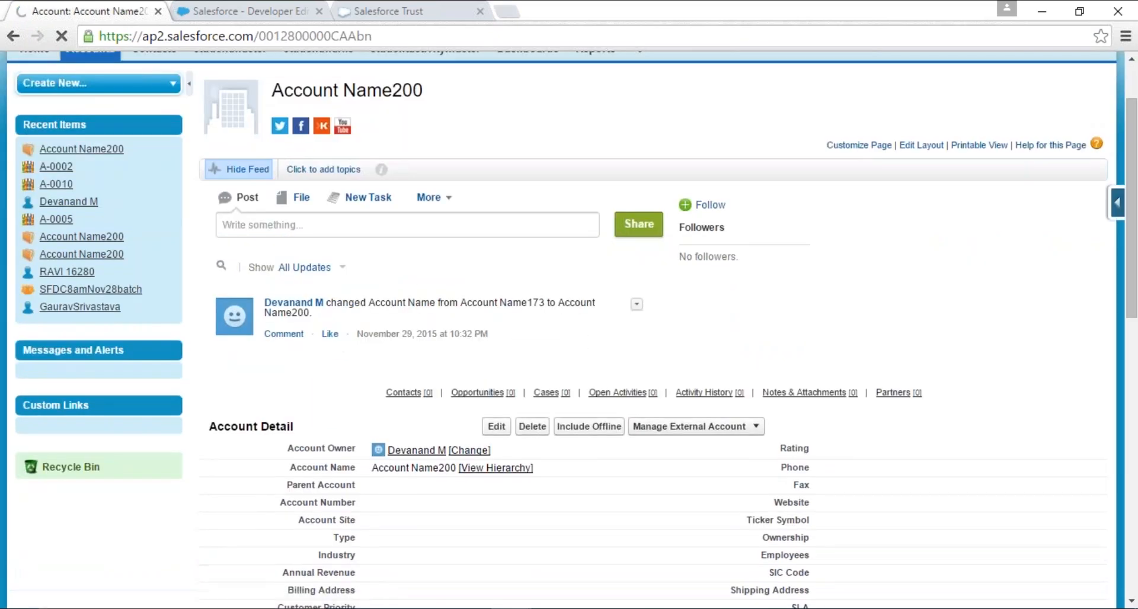
pyautogui.scroll(-2, 332, 326)
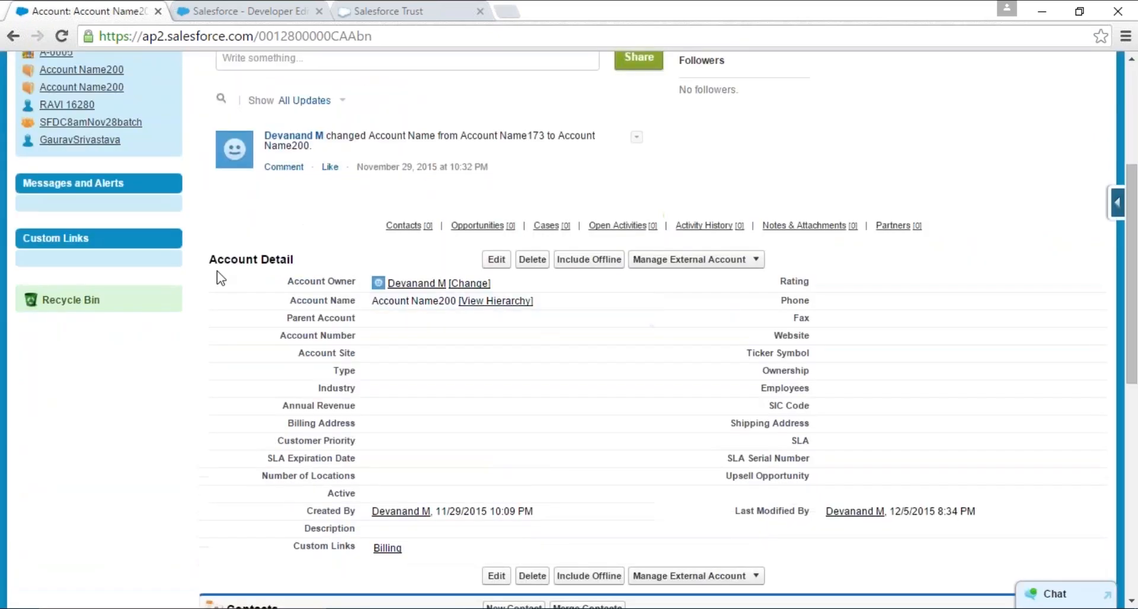
pyautogui.moveTo(253, 268); pyautogui.dragTo(802, 542)
pyautogui.scroll(-3, 858, 396)
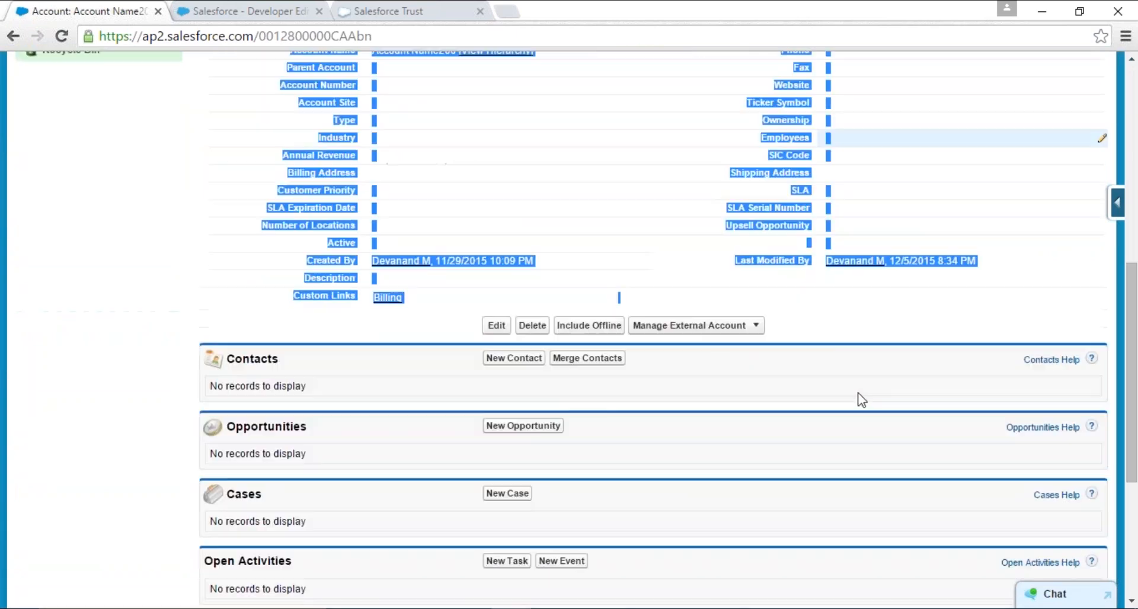
pyautogui.scroll(2, 787, 399)
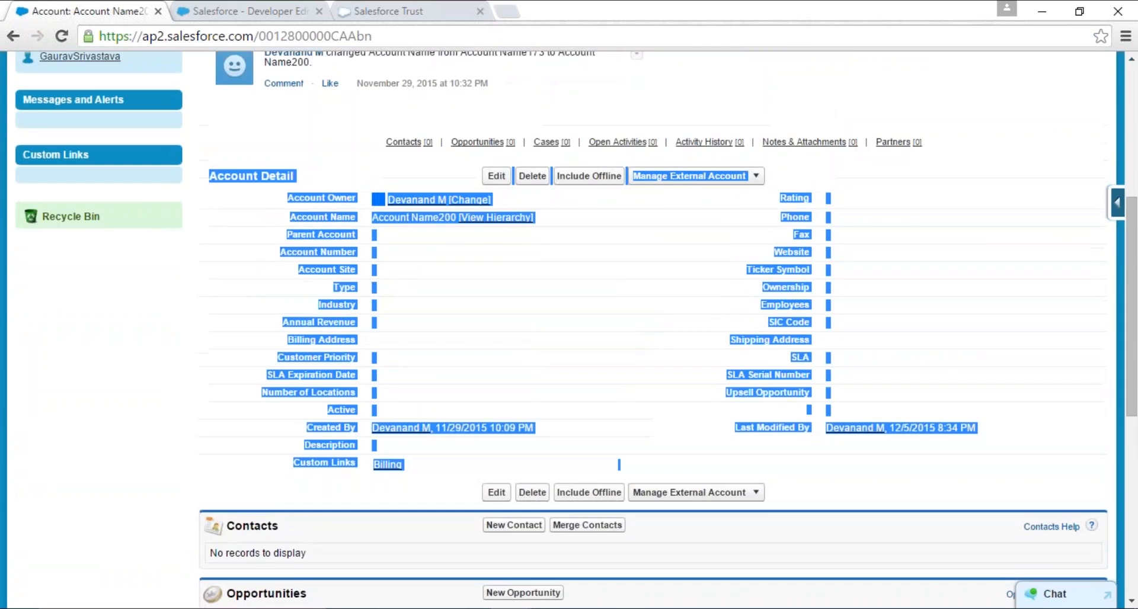
pyautogui.click(416, 280)
# - Edit the Account Name200 record and set its Rating to Hot
pyautogui.click(495, 177)
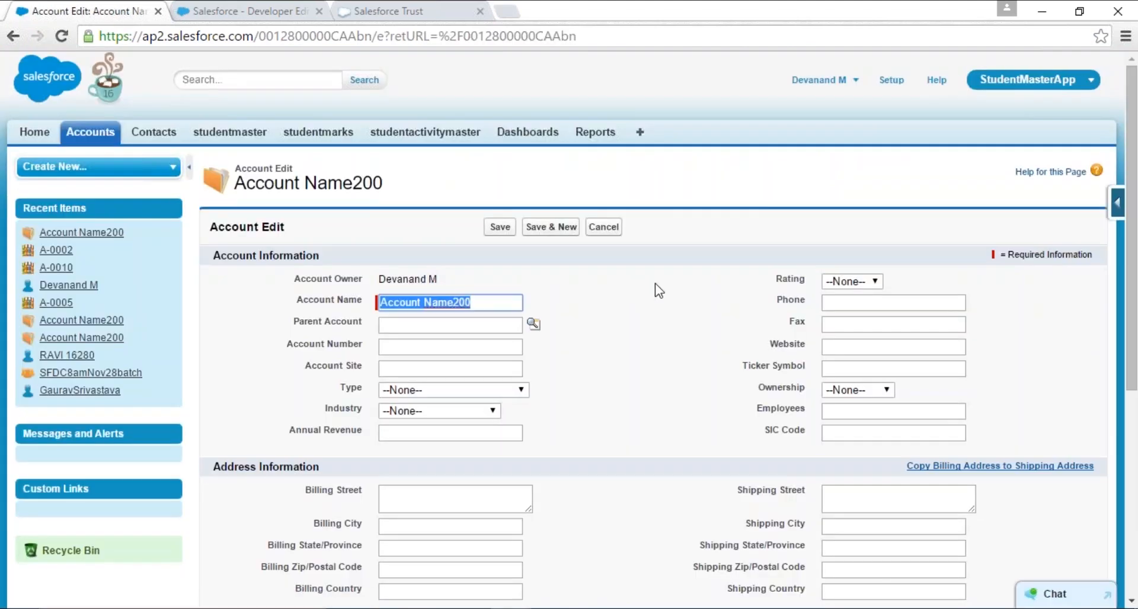
pyautogui.scroll(-2, 816, 137)
pyautogui.click(876, 115)
pyautogui.click(848, 137)
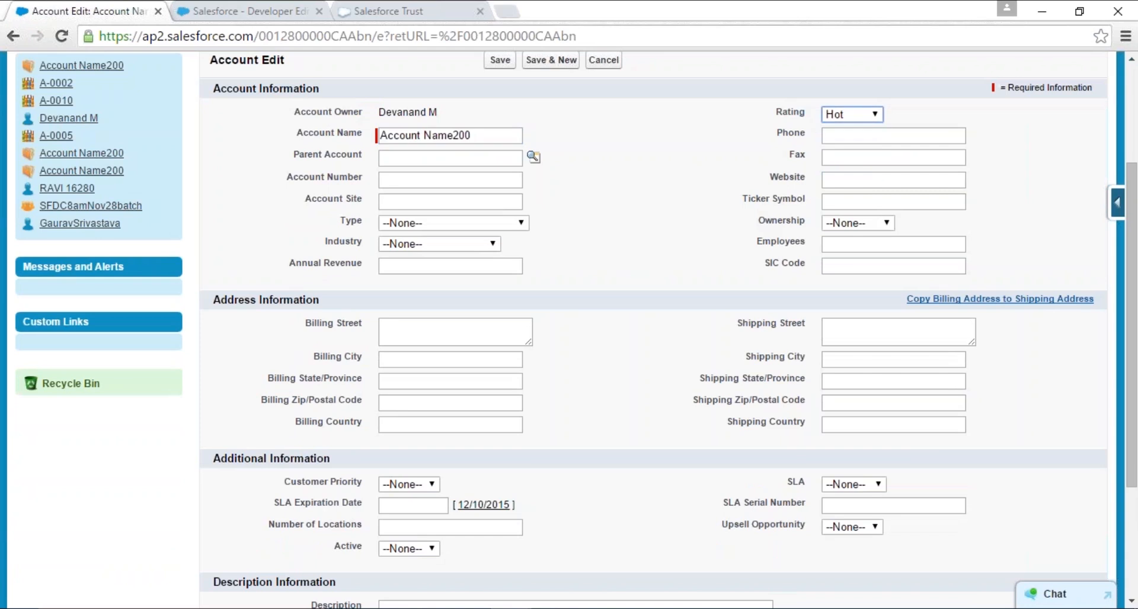
# - Set the account's Customer Priority to High, SLA to Gold and Upsell Opportunity to No
pyautogui.scroll(-3, 579, 332)
pyautogui.click(418, 302)
pyautogui.click(393, 331)
pyautogui.click(853, 302)
pyautogui.click(844, 330)
pyautogui.click(851, 342)
pyautogui.click(843, 386)
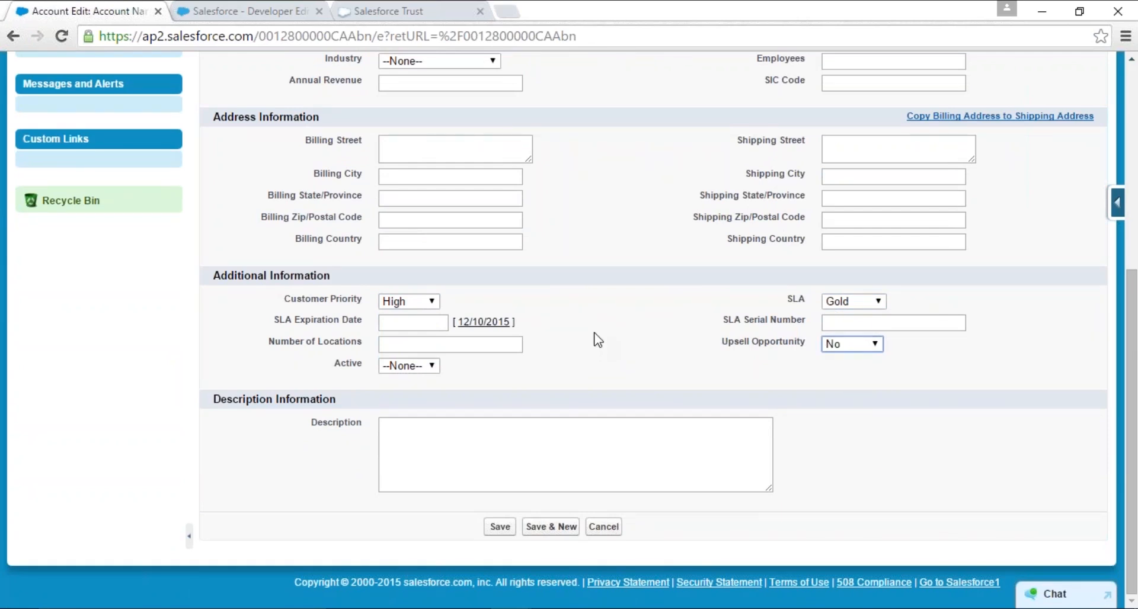
# - Enter the description "This is SFDC Demo" and save the account
pyautogui.click(483, 452)
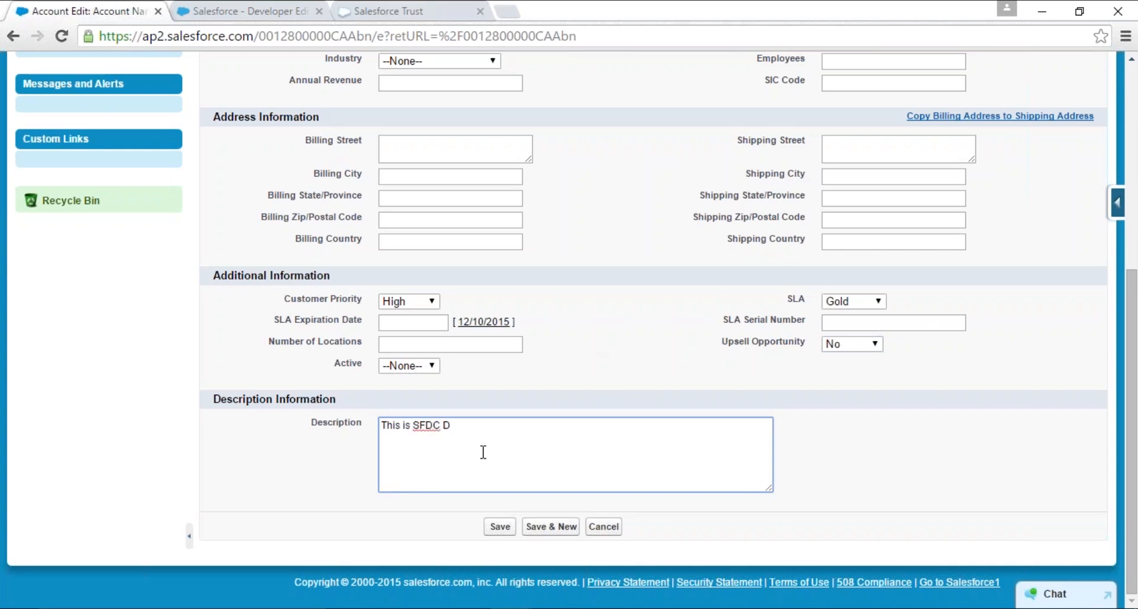
pyautogui.click(501, 527)
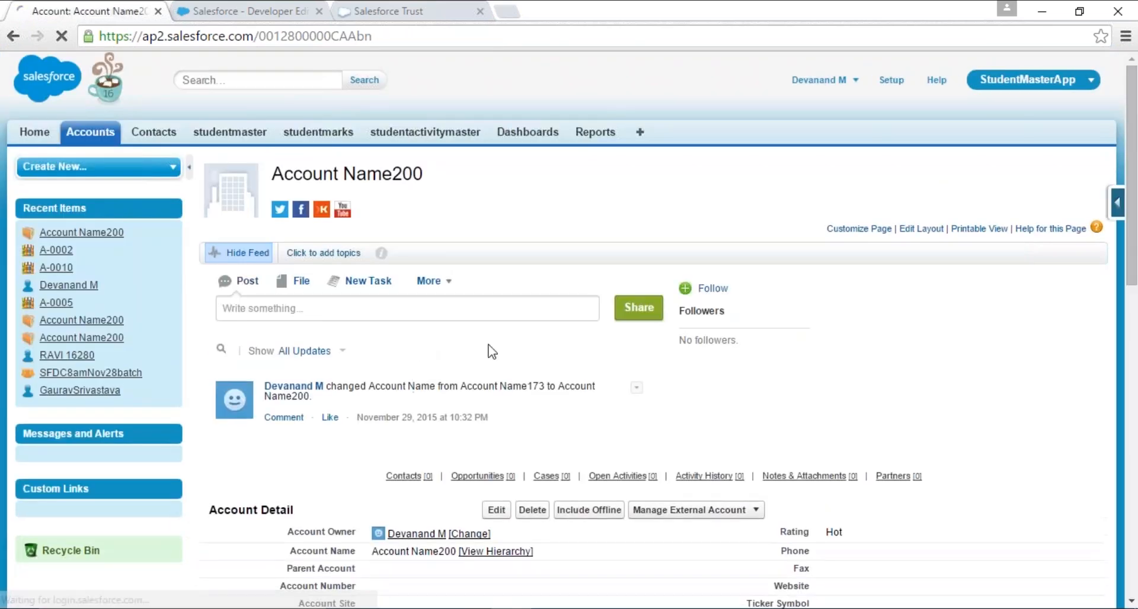
pyautogui.scroll(-5, 490, 350)
pyautogui.scroll(5, 489, 349)
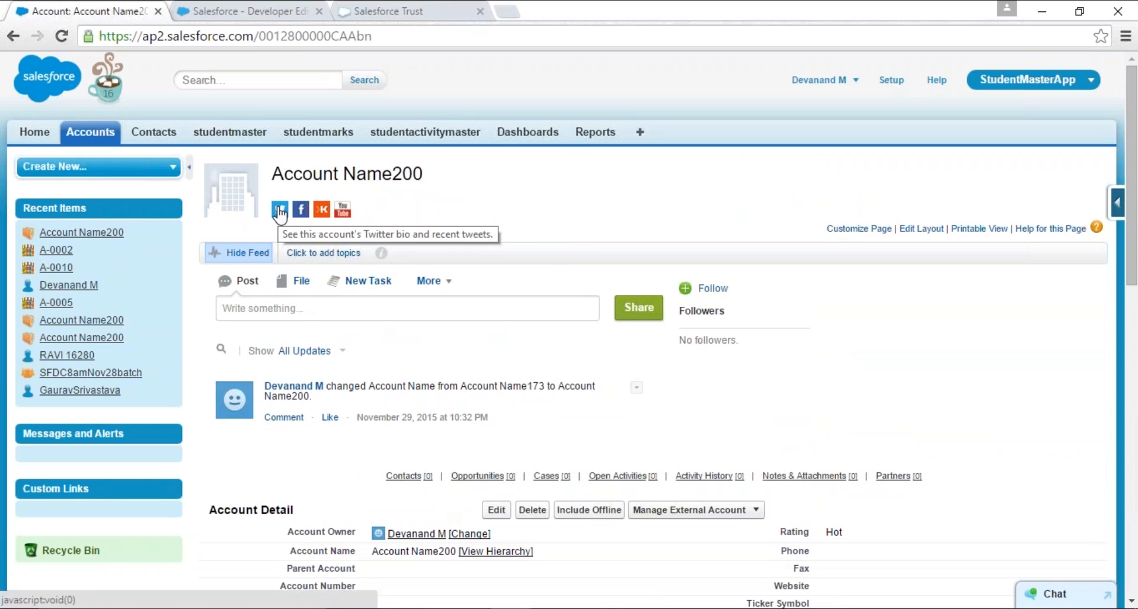
# - Review the saved account's details and related lists, highlighting the Contacts related list heading
pyautogui.scroll(-3, 280, 213)
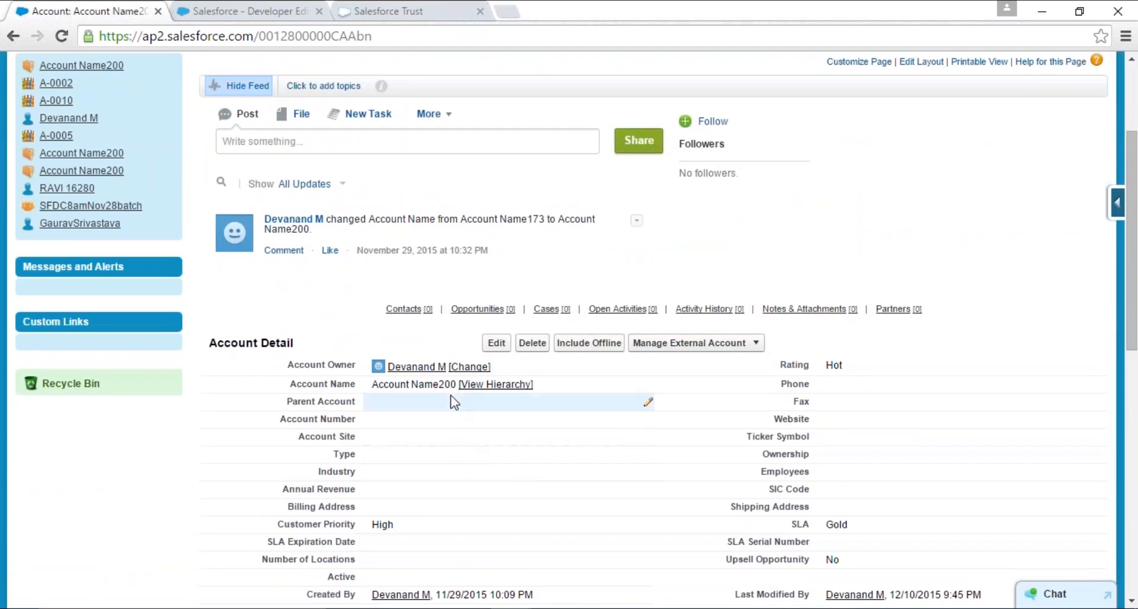
pyautogui.scroll(-6, 450, 396)
pyautogui.scroll(4, 445, 369)
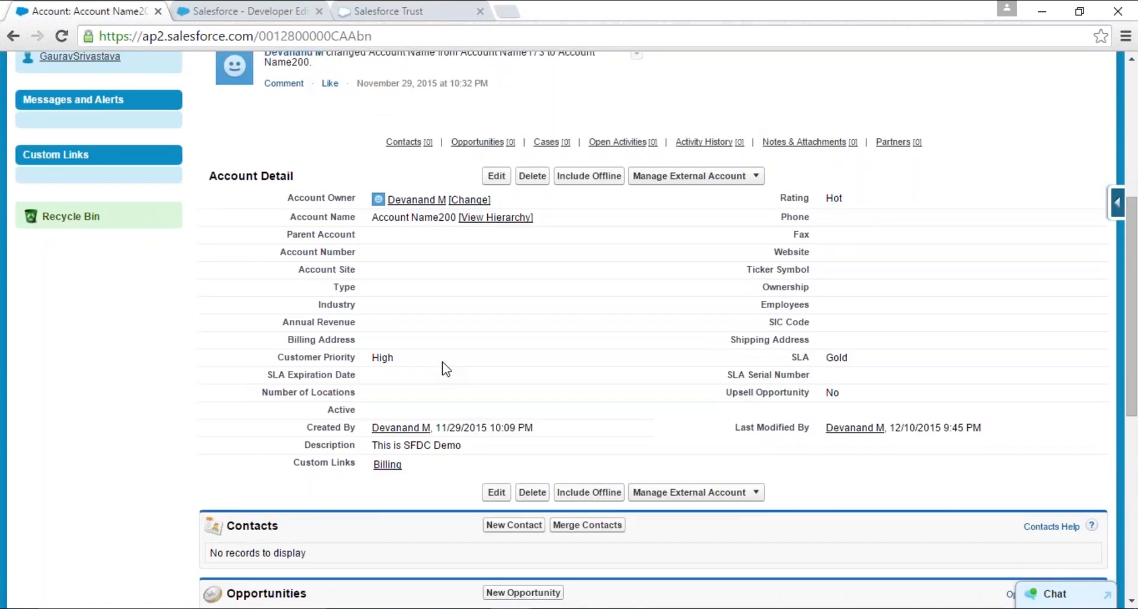
pyautogui.scroll(-6, 444, 368)
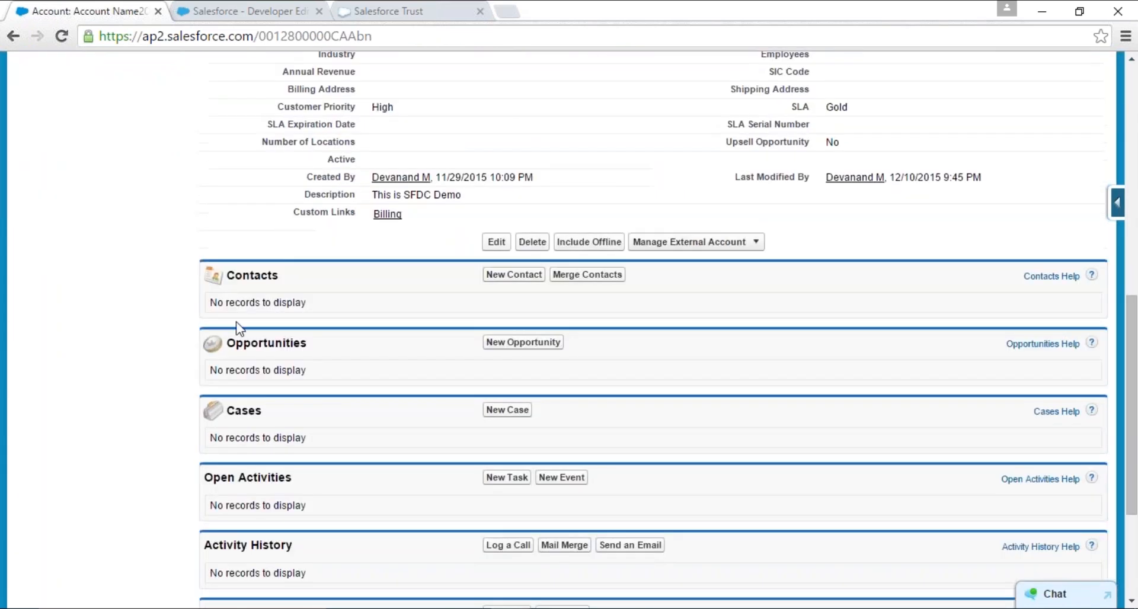
pyautogui.doubleClick(292, 275)
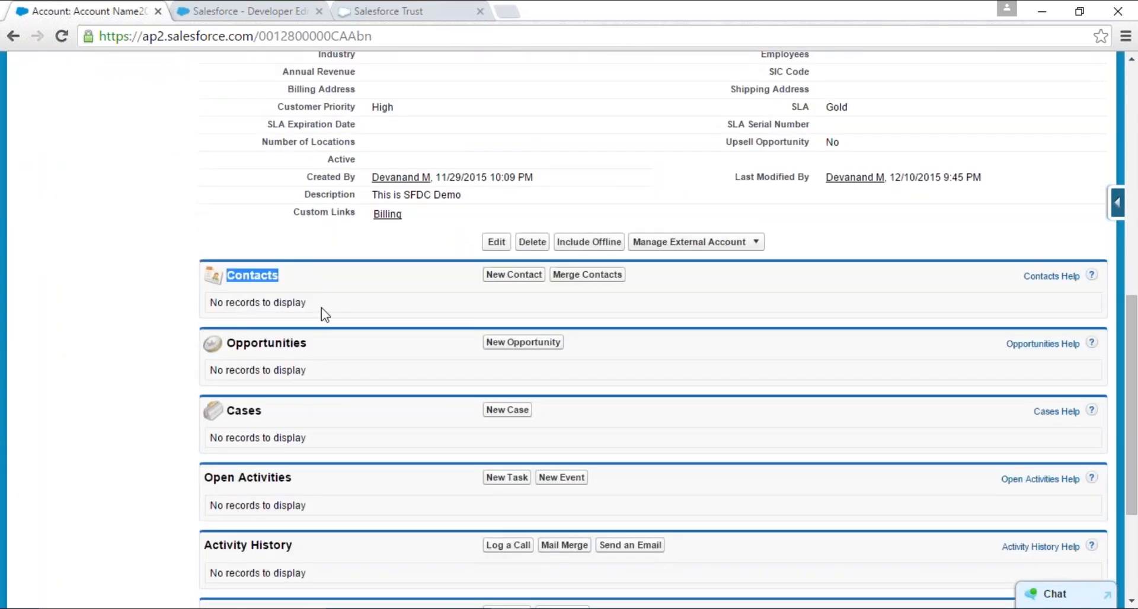
pyautogui.scroll(10, 325, 315)
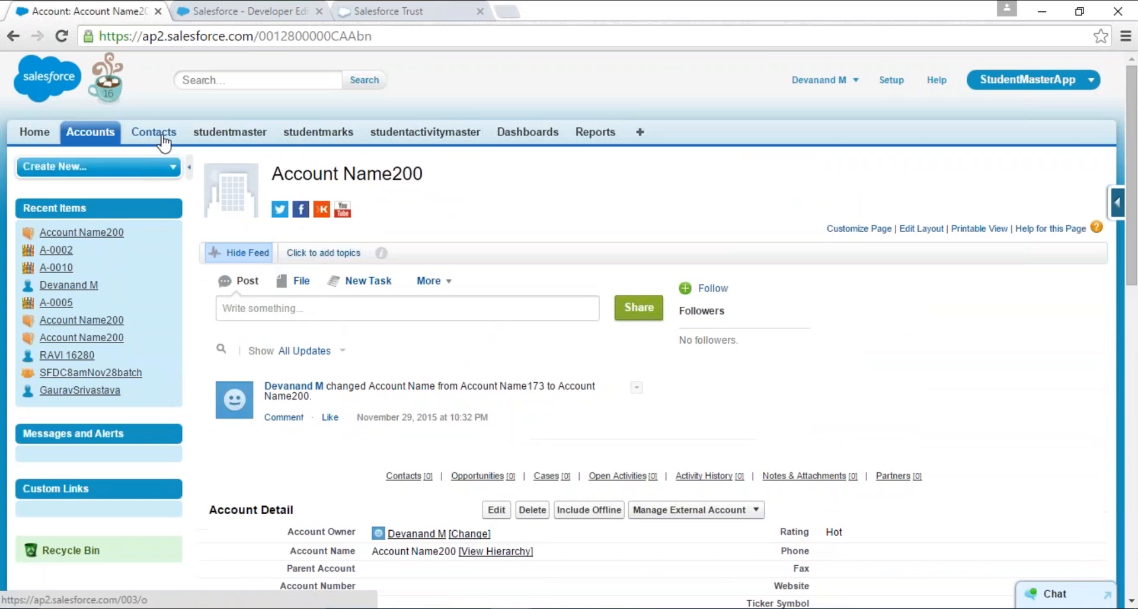
# - Switch to the Sales app and open the second Account Name200 record from the Accounts home page
pyautogui.click(986, 85)
pyautogui.click(989, 108)
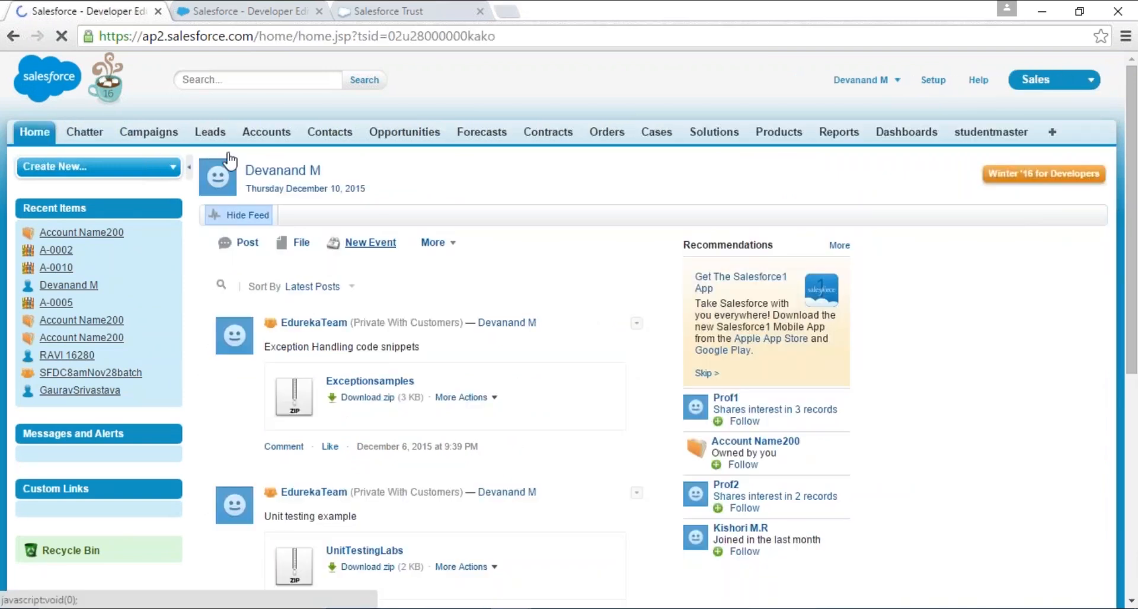
pyautogui.click(276, 132)
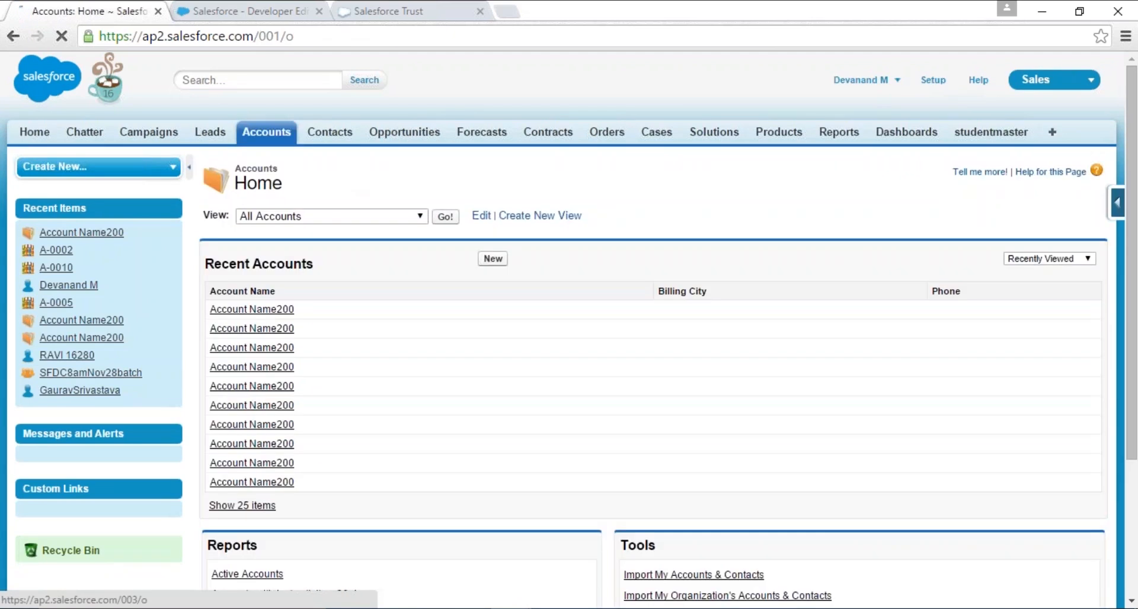
pyautogui.click(277, 330)
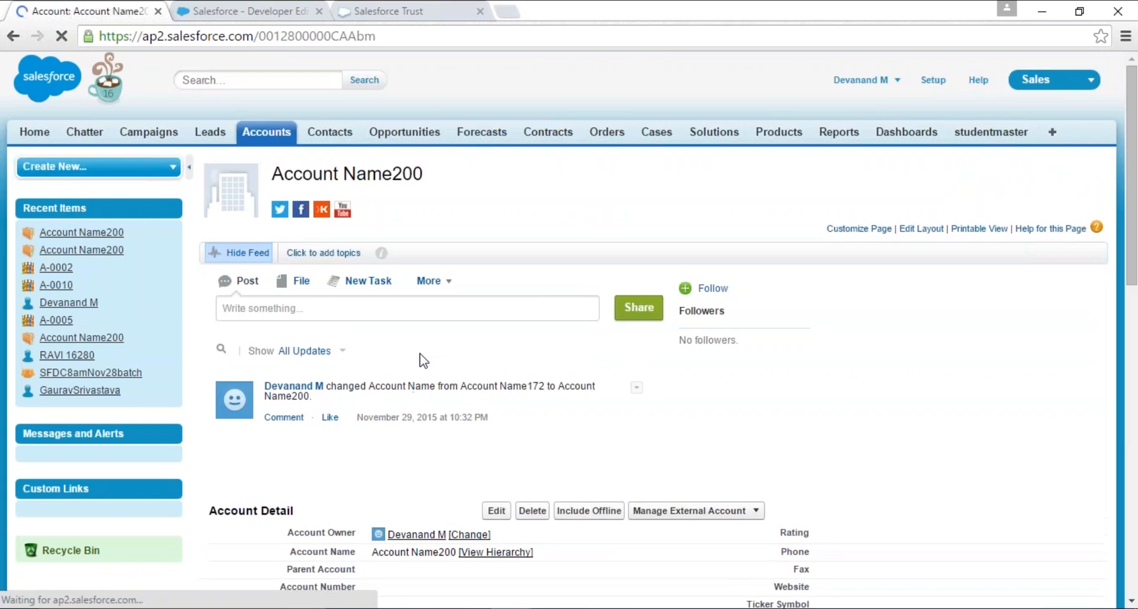
# - View the account's details and related lists, and switch to the browser tab showing the StudentMasterApp home page
pyautogui.scroll(-4, 423, 359)
pyautogui.scroll(-6, 376, 419)
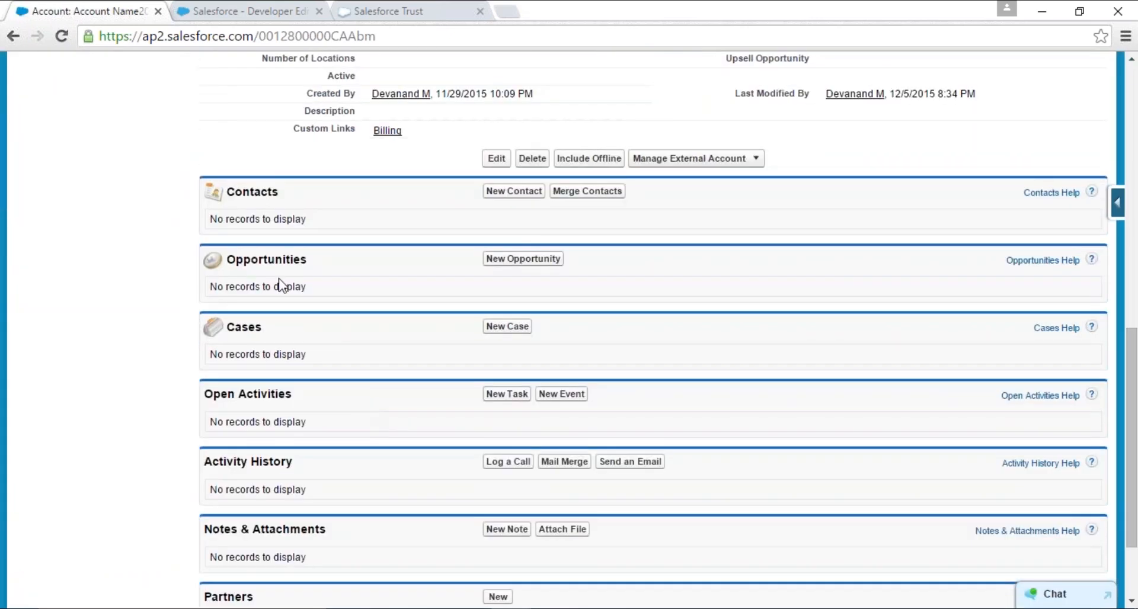
pyautogui.scroll(3, 299, 486)
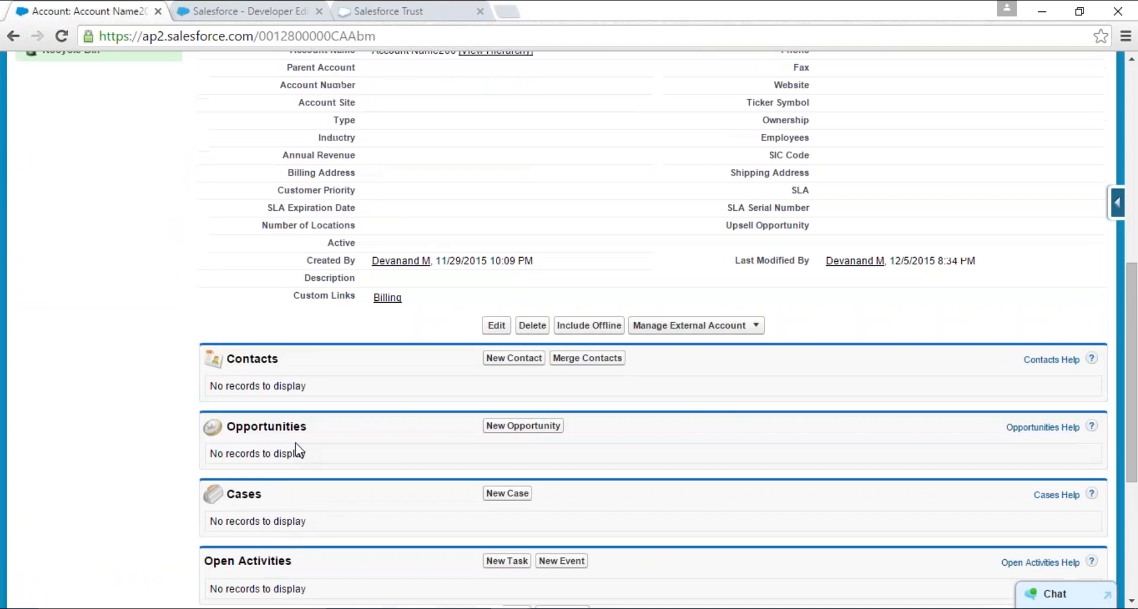
pyautogui.click(208, 12)
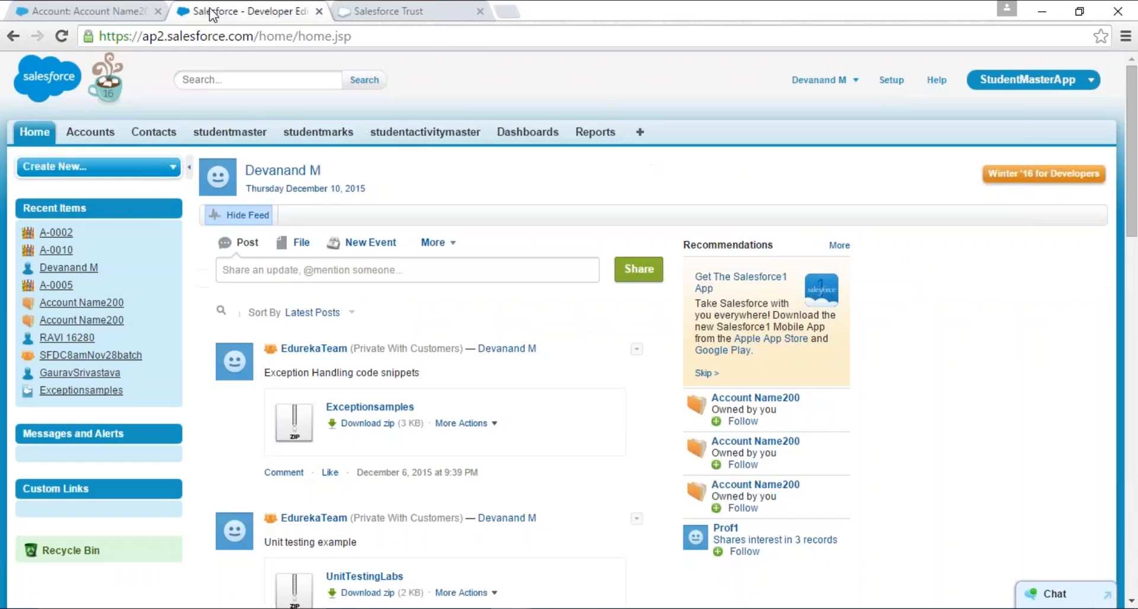
# - Search Setup for "schem" and open Schema Builder
pyautogui.click(889, 80)
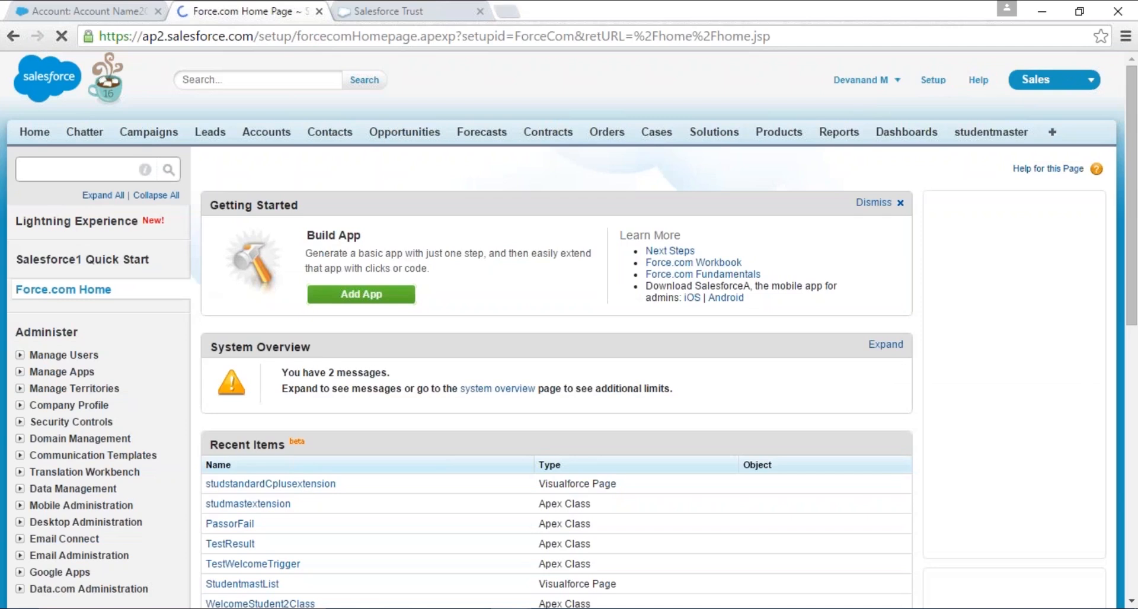
pyautogui.click(103, 171)
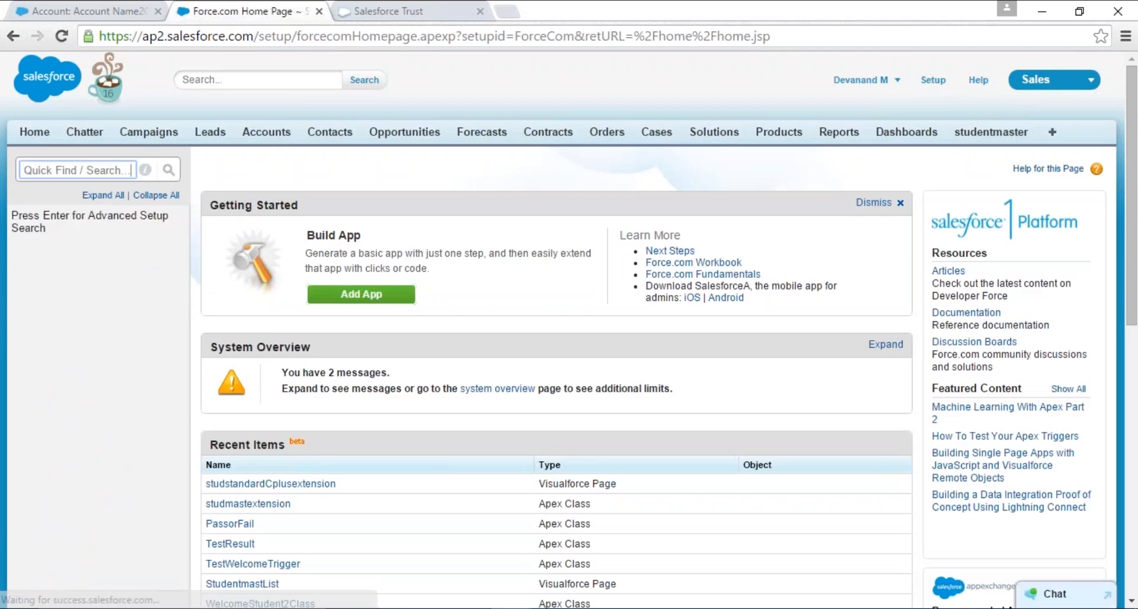
pyautogui.write('schem')
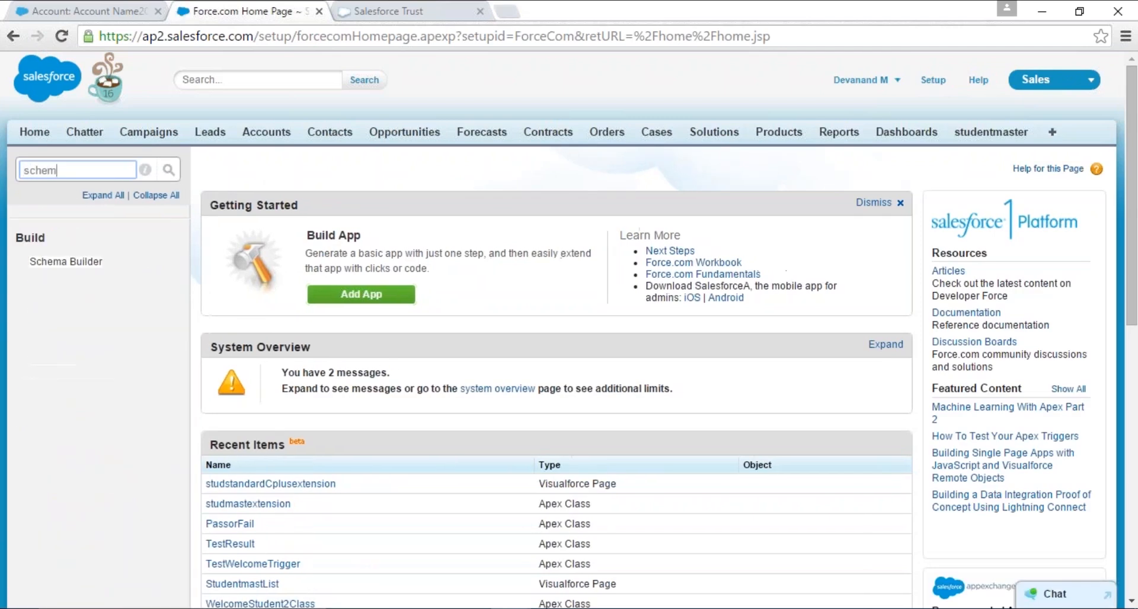
pyautogui.click(66, 262)
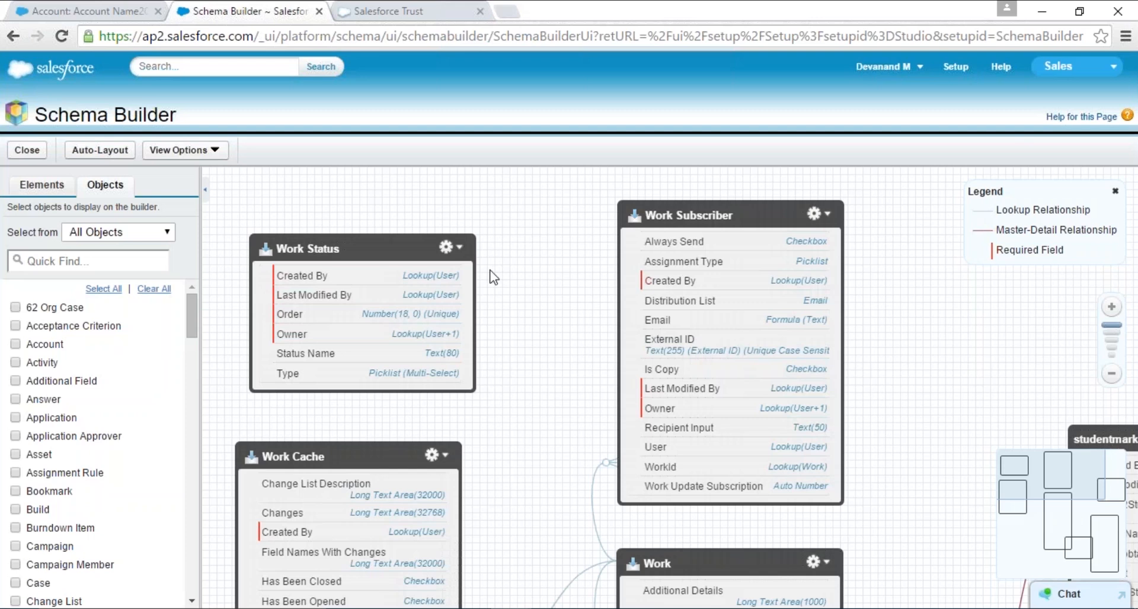
# - Filter the object list to Standard Objects and add Account, Contact, Contract, Opportunity and Lead to the schema canvas
pyautogui.click(137, 234)
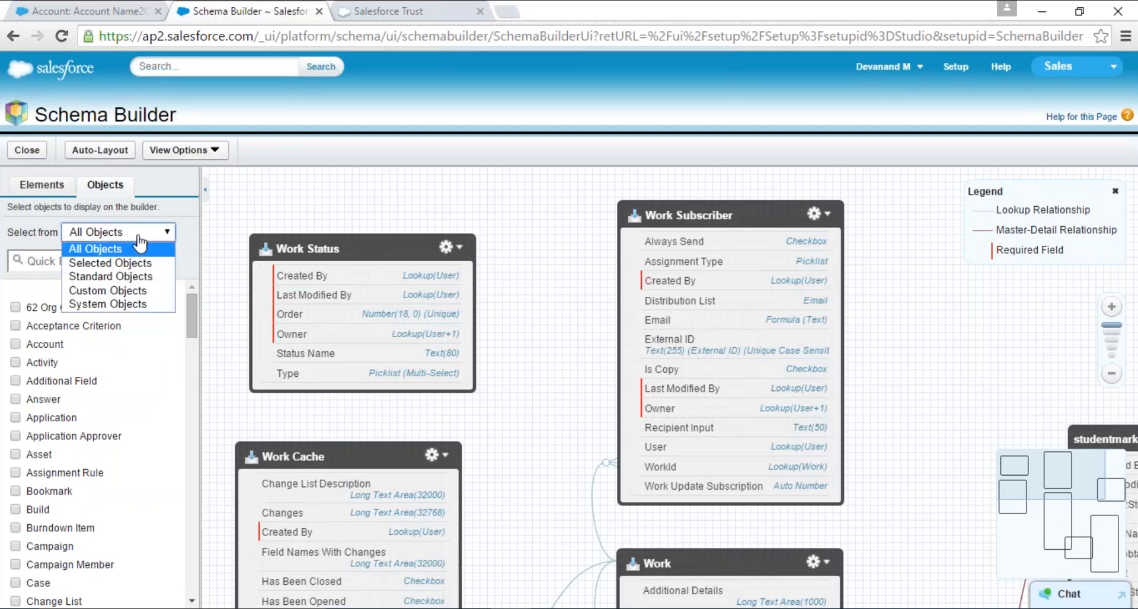
pyautogui.click(147, 281)
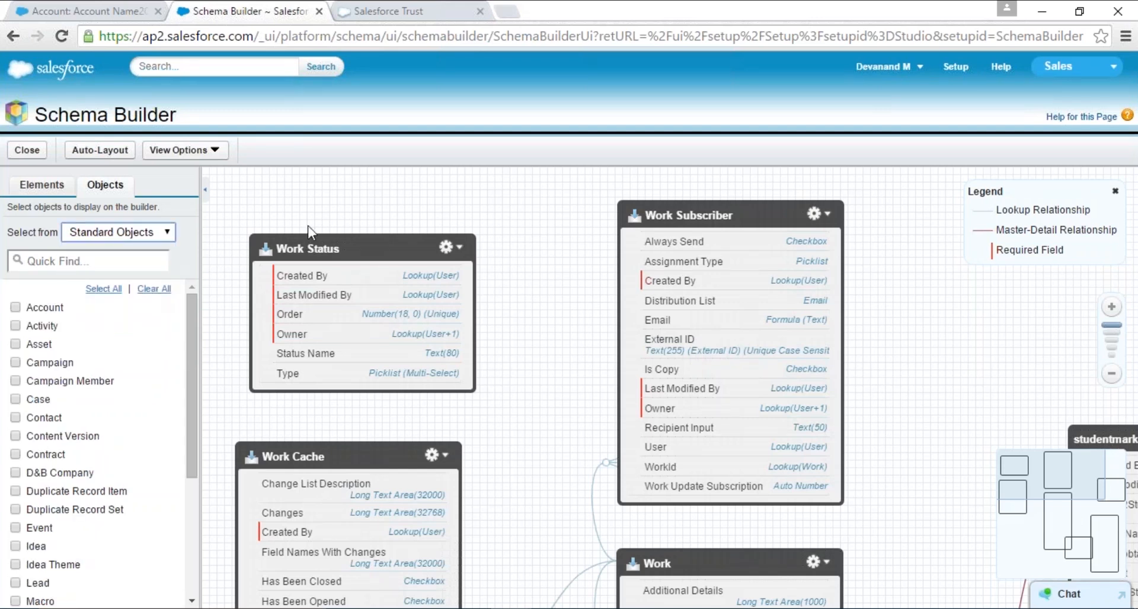
pyautogui.click(16, 308)
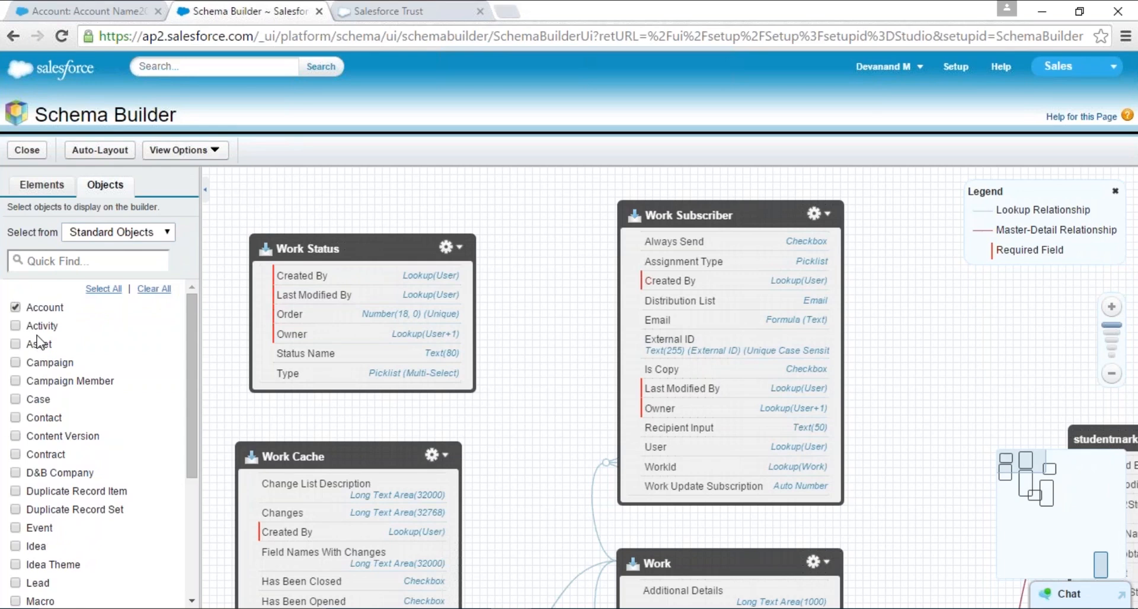
pyautogui.click(16, 418)
pyautogui.click(14, 455)
pyautogui.scroll(-3, 152, 459)
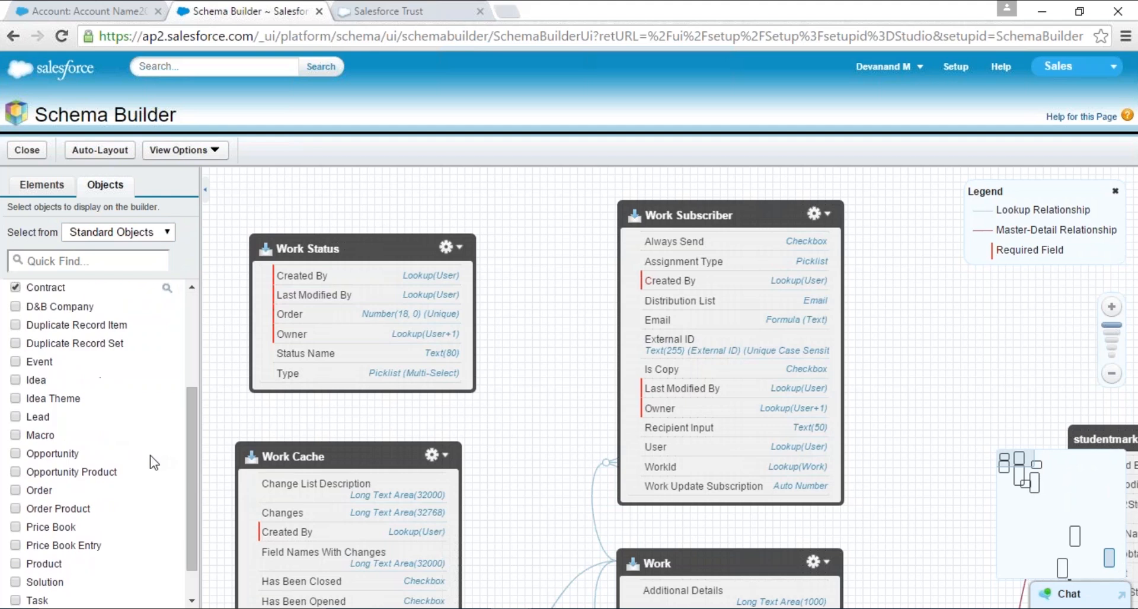
pyautogui.click(15, 453)
pyautogui.click(15, 416)
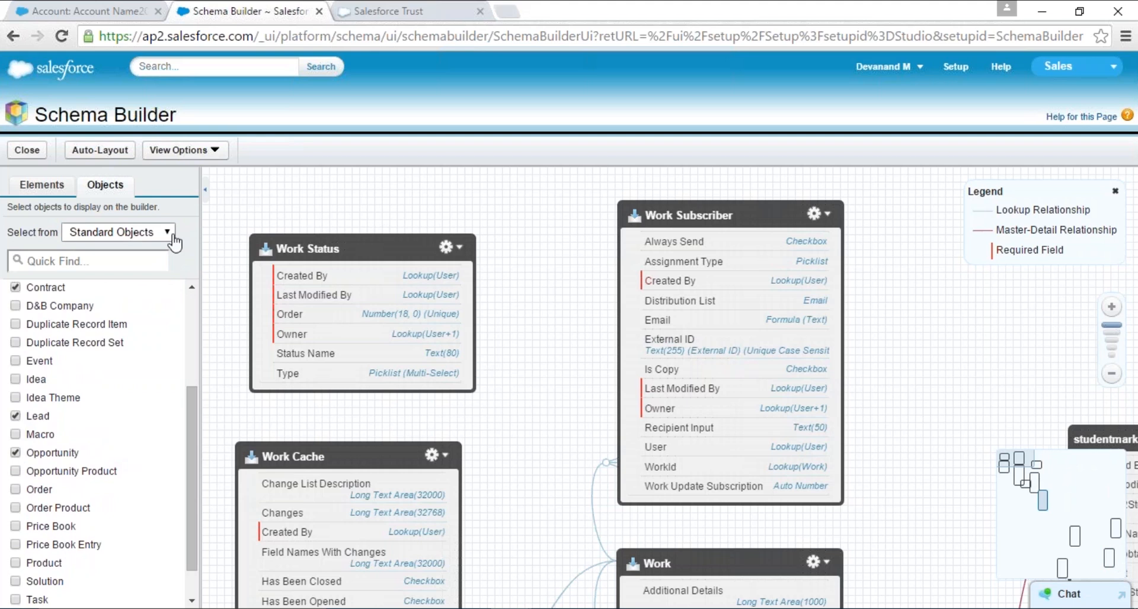
# - Hide the Work Status, Work Subscriber and Work Cache objects on the canvas
pyautogui.rightClick(446, 246)
pyautogui.press('Escape')
pyautogui.click(459, 252)
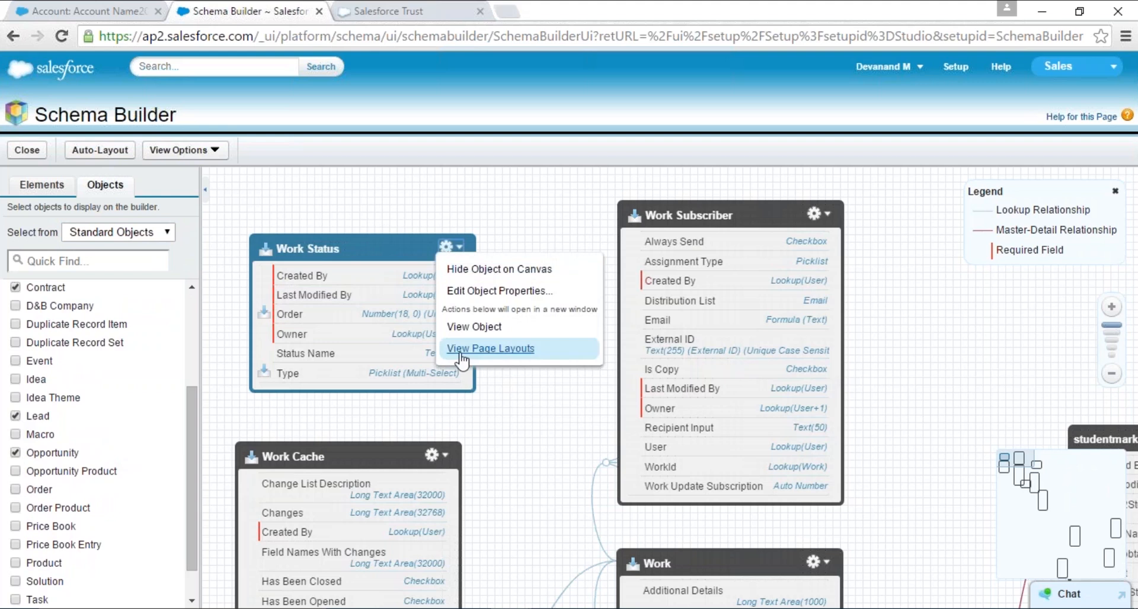
pyautogui.click(585, 273)
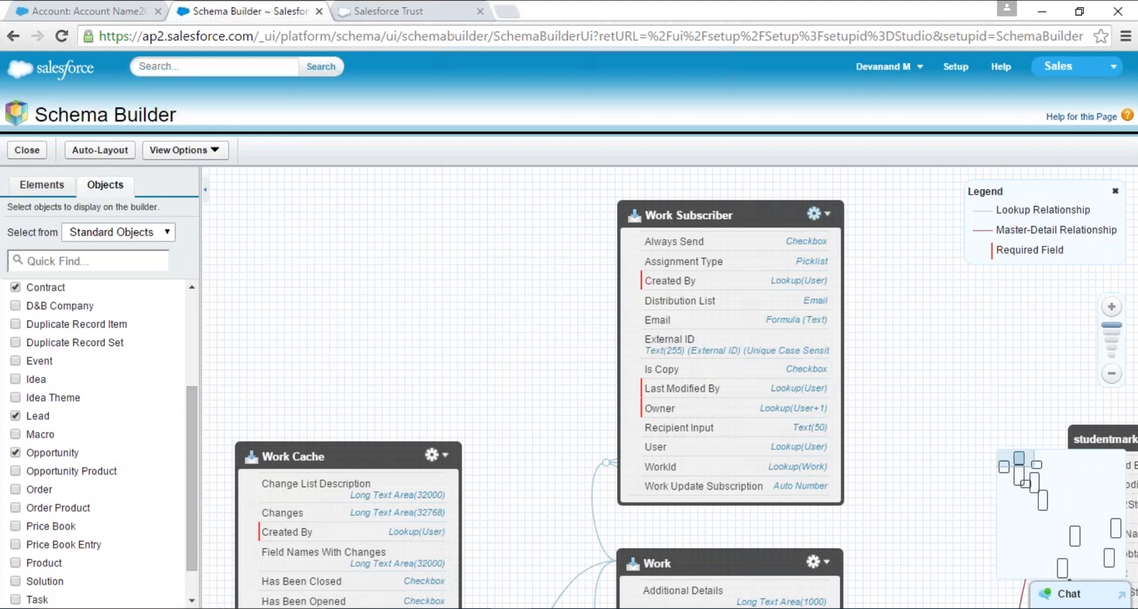
pyautogui.click(816, 214)
pyautogui.click(859, 234)
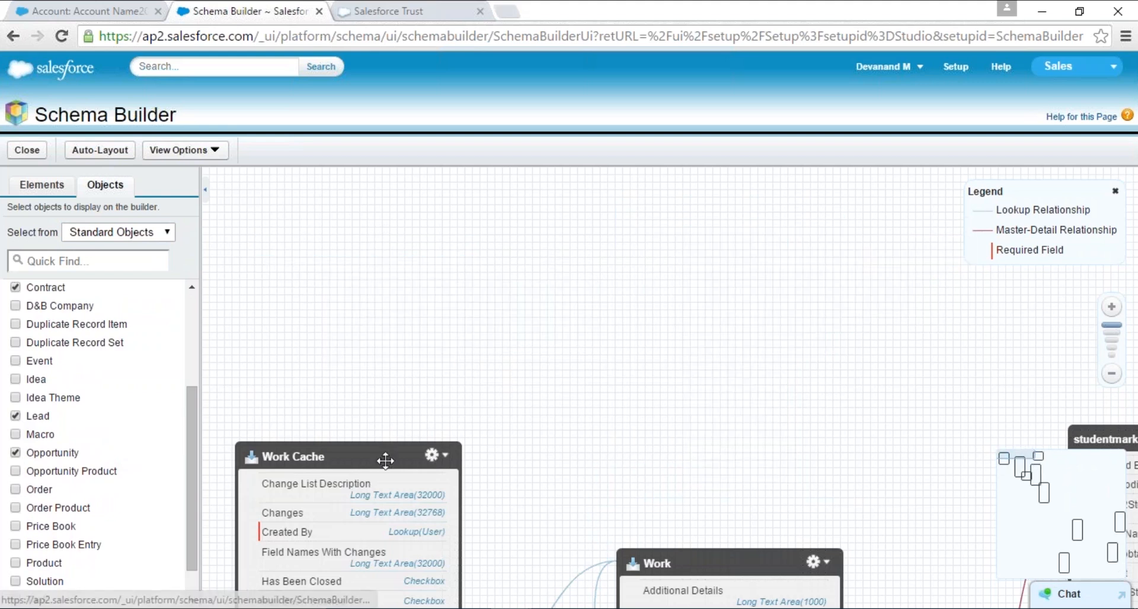
pyautogui.click(447, 460)
pyautogui.click(474, 473)
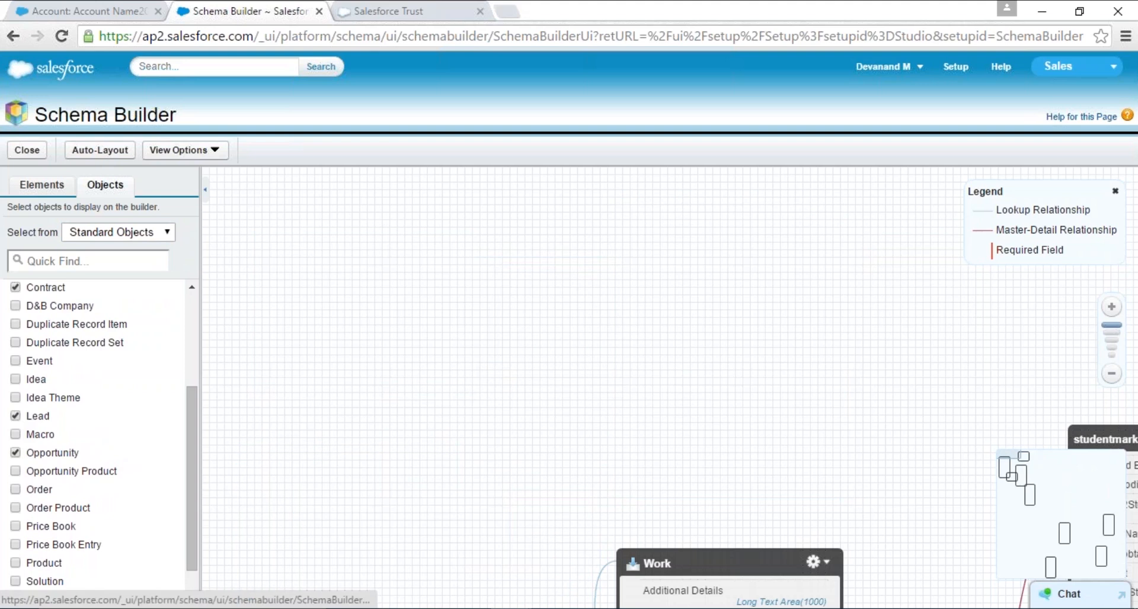
# - Locate the Lead object on the canvas and move it clear of the neighbouring object boxes
pyautogui.click(1006, 467)
pyautogui.scroll(-3, 821, 455)
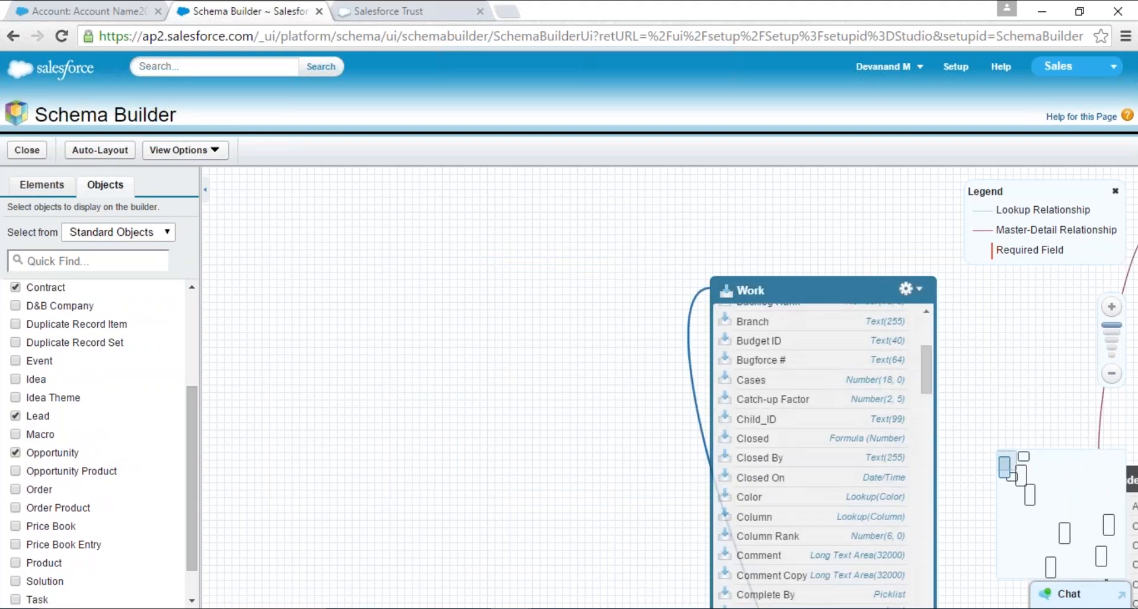
pyautogui.click(1023, 478)
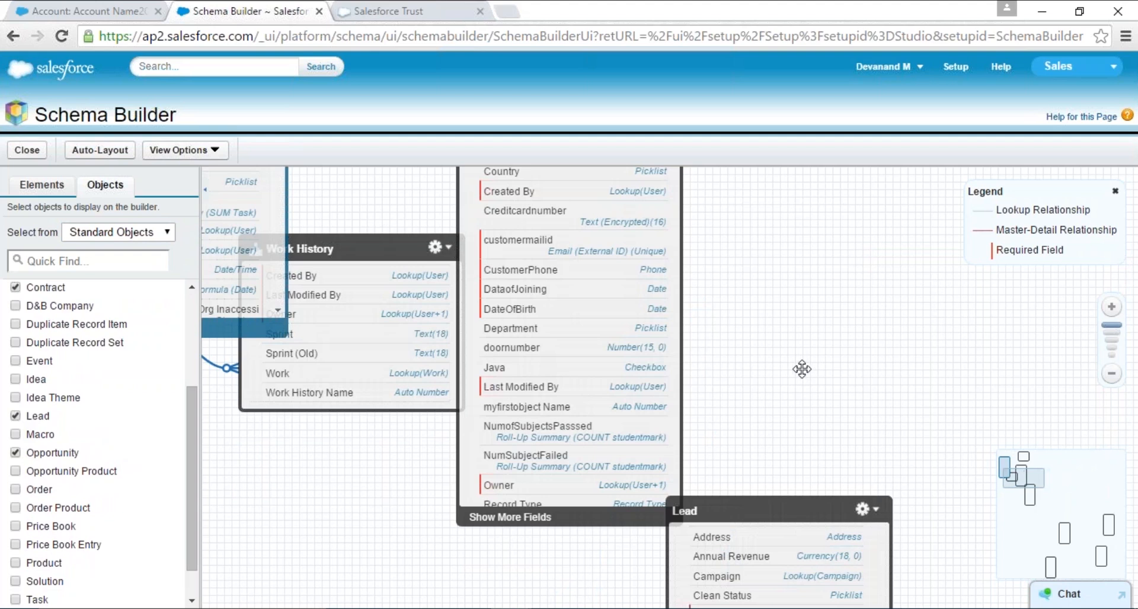
pyautogui.moveTo(783, 507); pyautogui.dragTo(840, 265)
pyautogui.scroll(-3, 694, 270)
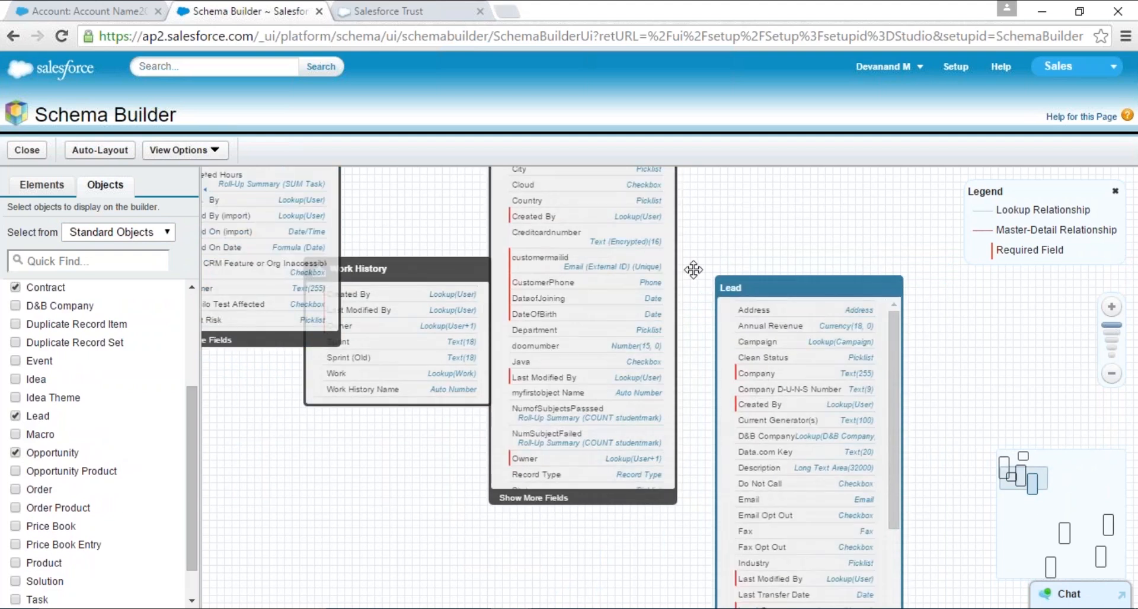
# - Inspect the relationship line leading out of the Lead object to see which objects it connects
pyautogui.moveTo(709, 250); pyautogui.dragTo(708, 407)
pyautogui.moveTo(501, 292); pyautogui.dragTo(409, 263)
pyautogui.moveTo(598, 480); pyautogui.dragTo(549, 277)
pyautogui.moveTo(822, 509); pyautogui.dragTo(526, 336)
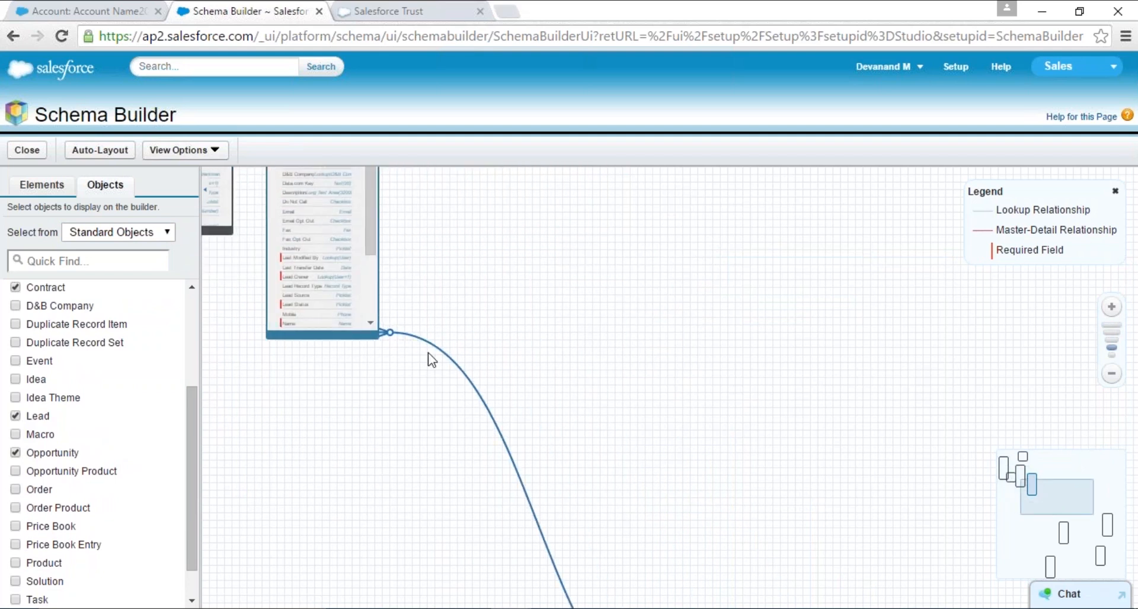
pyautogui.moveTo(449, 362)
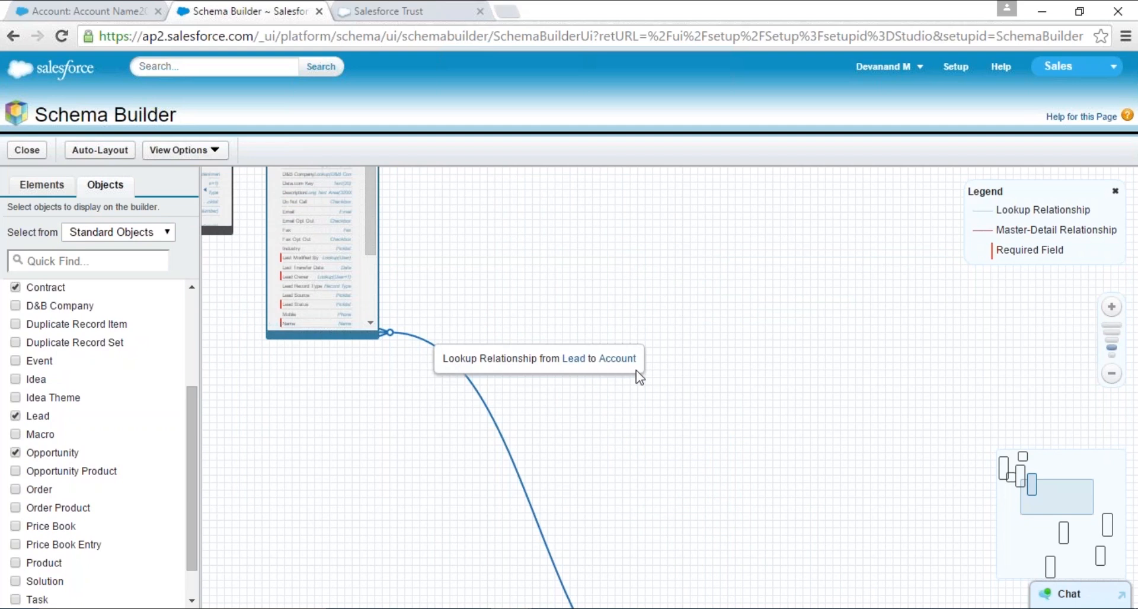
# - Arrange the Opportunity object beside Account and place the Contract object below, between the two
pyautogui.scroll(-1, 749, 495)
pyautogui.moveTo(746, 487); pyautogui.dragTo(610, 200)
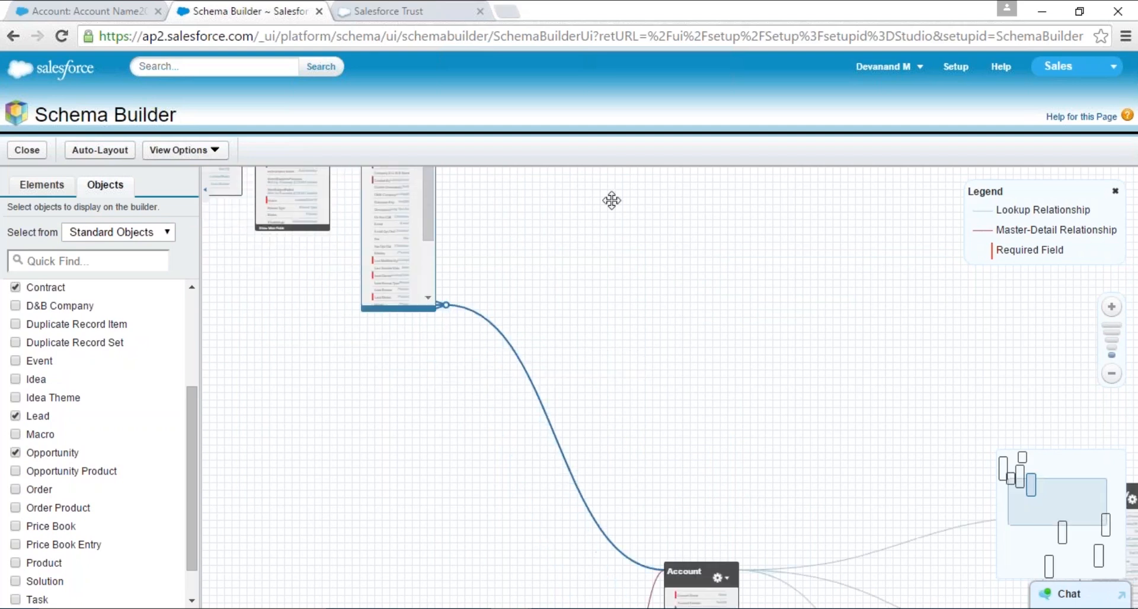
pyautogui.moveTo(592, 334); pyautogui.dragTo(516, 216)
pyautogui.moveTo(970, 271); pyautogui.dragTo(715, 204)
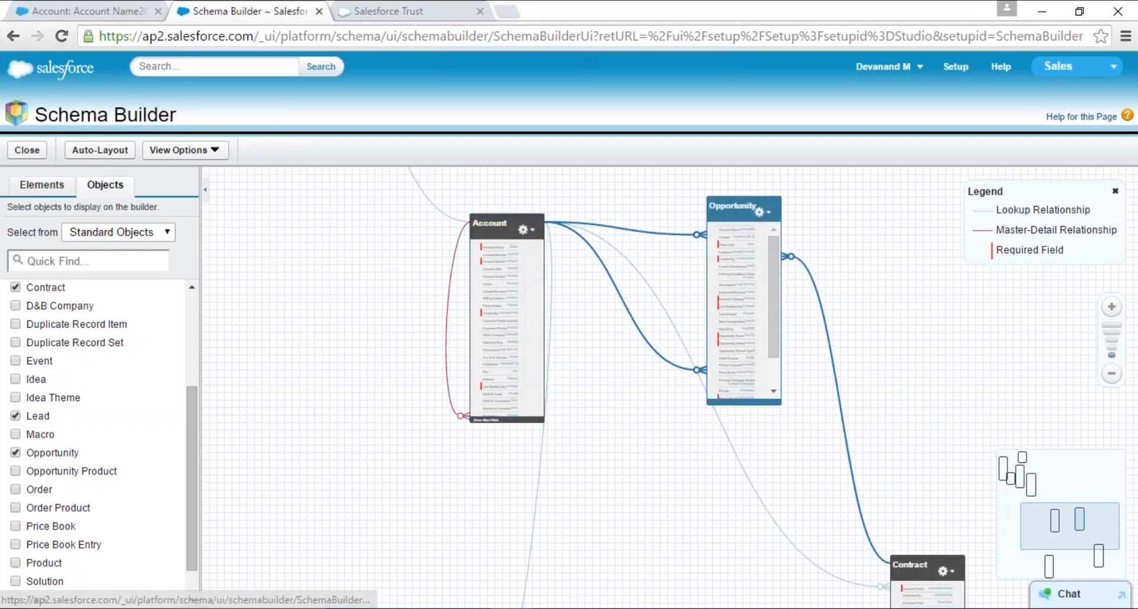
pyautogui.moveTo(912, 566); pyautogui.dragTo(607, 407)
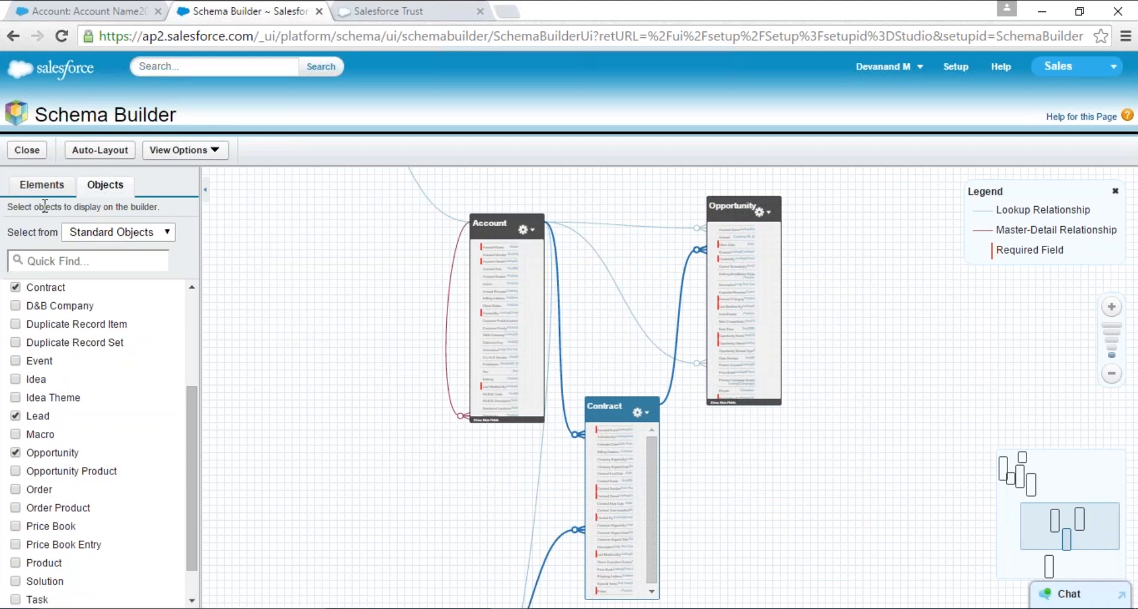
# - Create a custom object labelled MyDemoObject with the plural label MyDemoobjects on the canvas and save it
pyautogui.moveTo(46, 255); pyautogui.dragTo(311, 372)
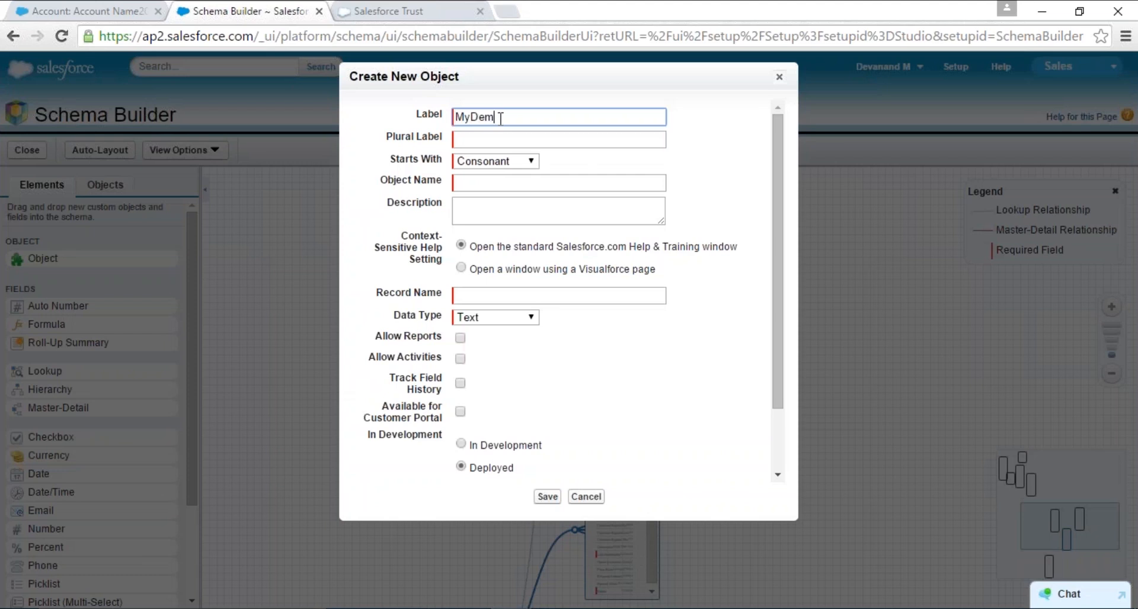
pyautogui.write('MyDemoObject')
pyautogui.press('Tab')
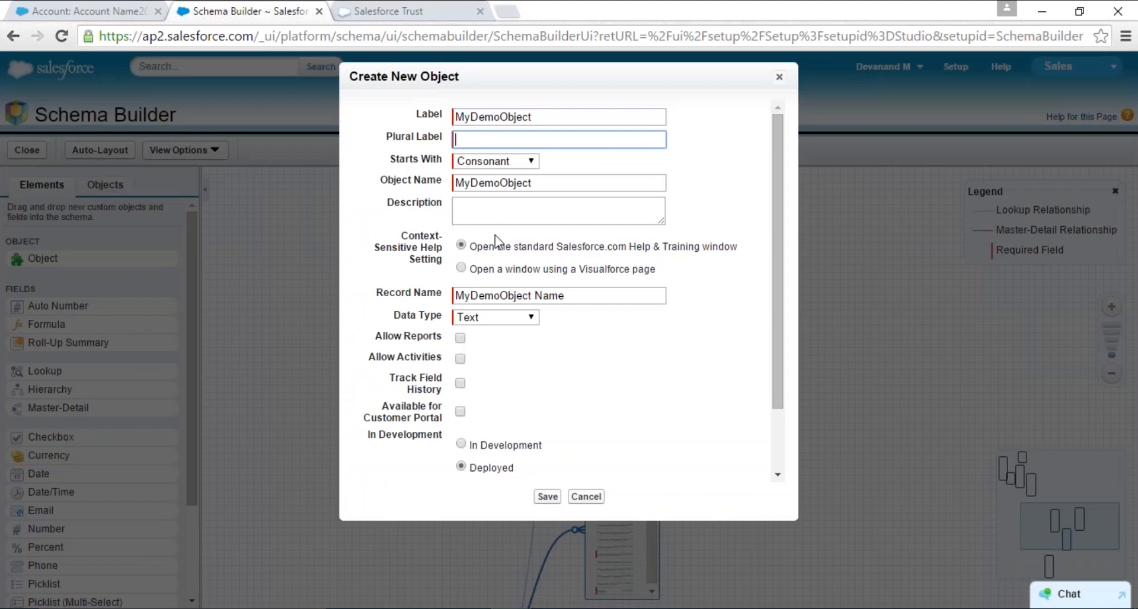
pyautogui.click(548, 498)
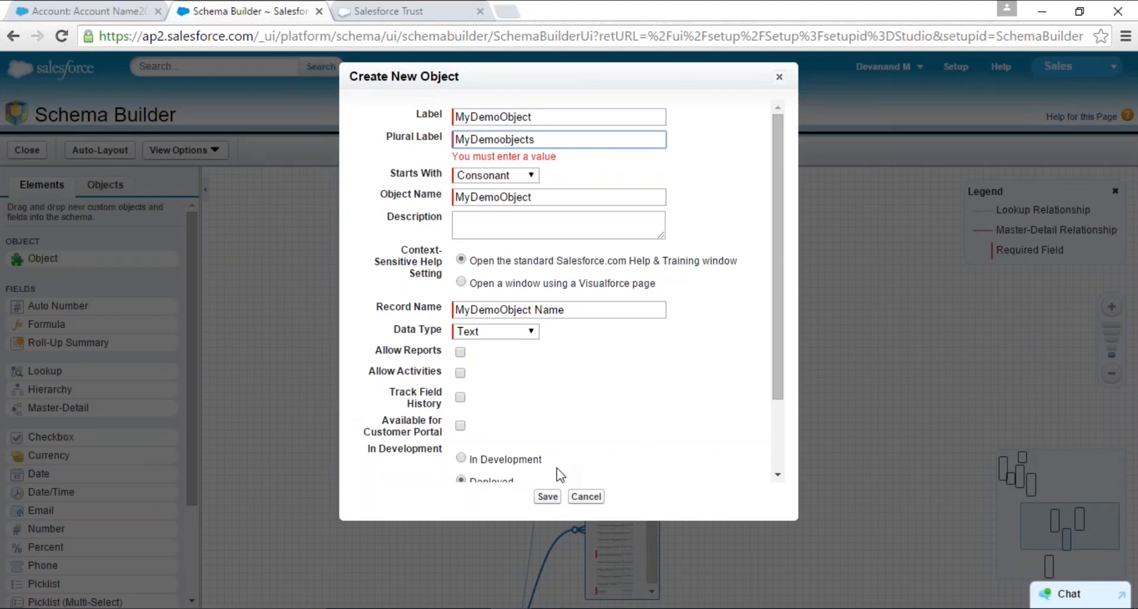
pyautogui.scroll(-3, 552, 451)
pyautogui.click(549, 498)
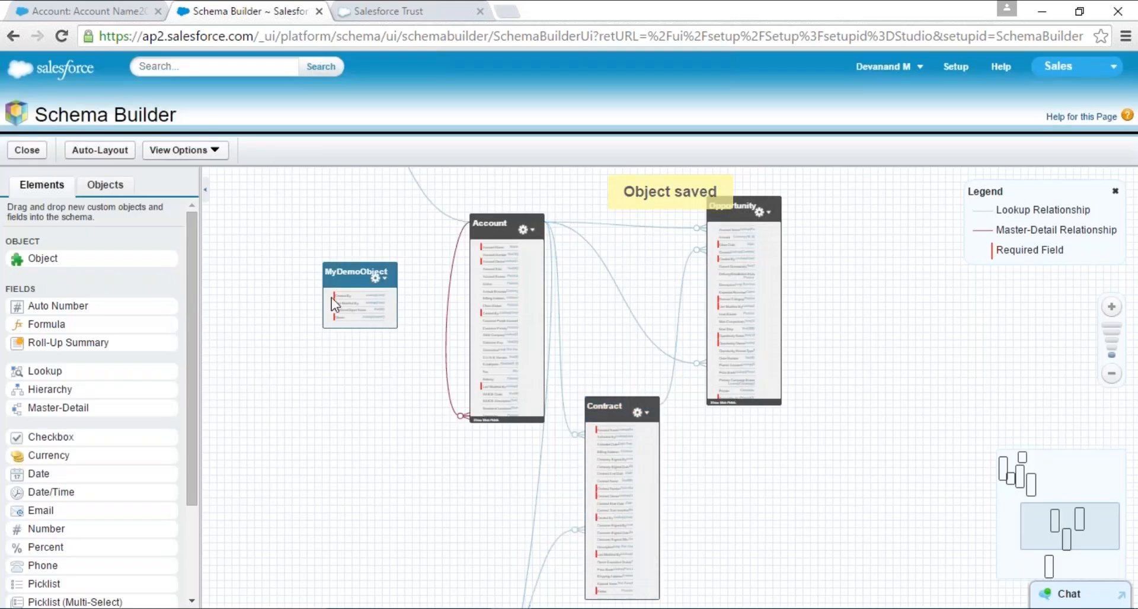
# - Move MyDemoObject farther from Account, and add and save a Date field labelled DateOfDemo on it
pyautogui.moveTo(332, 297); pyautogui.dragTo(264, 296)
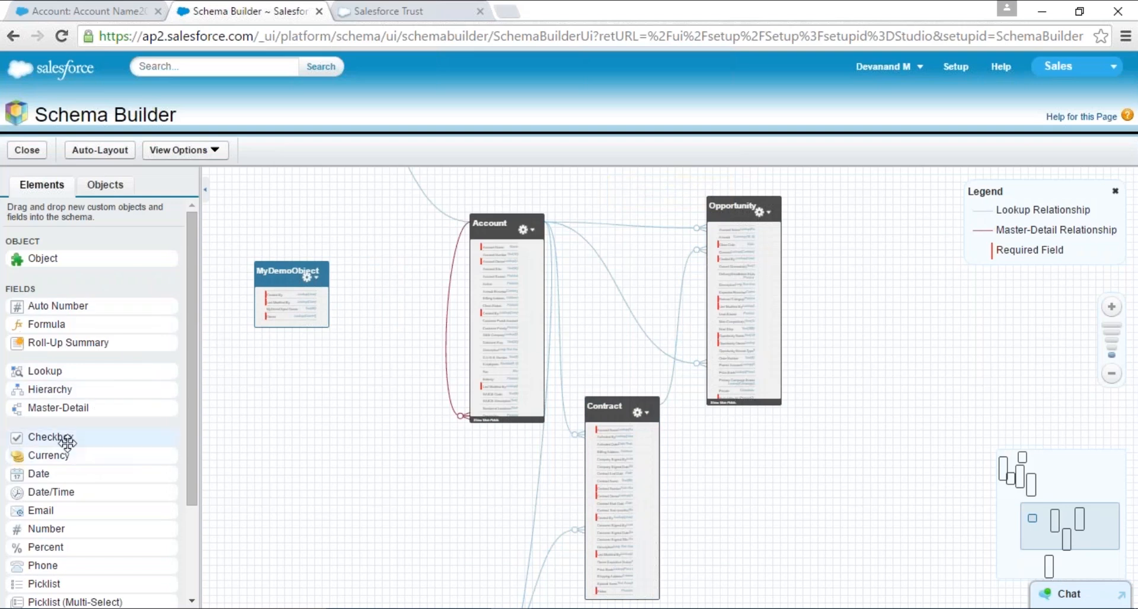
pyautogui.moveTo(118, 473); pyautogui.dragTo(287, 308)
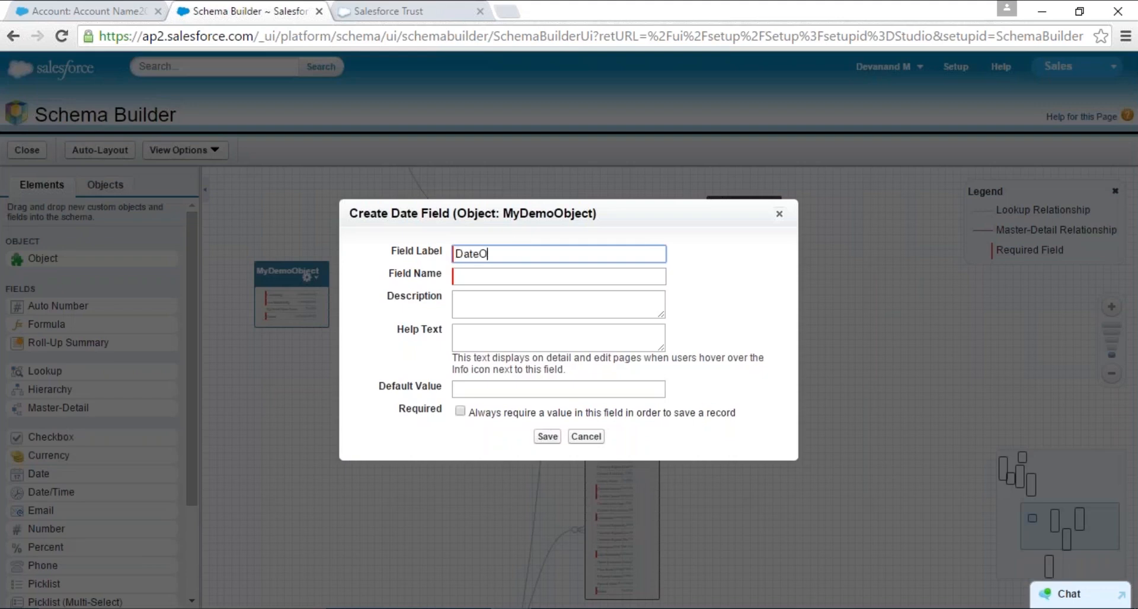
pyautogui.press('Tab')
pyautogui.press('Tab')
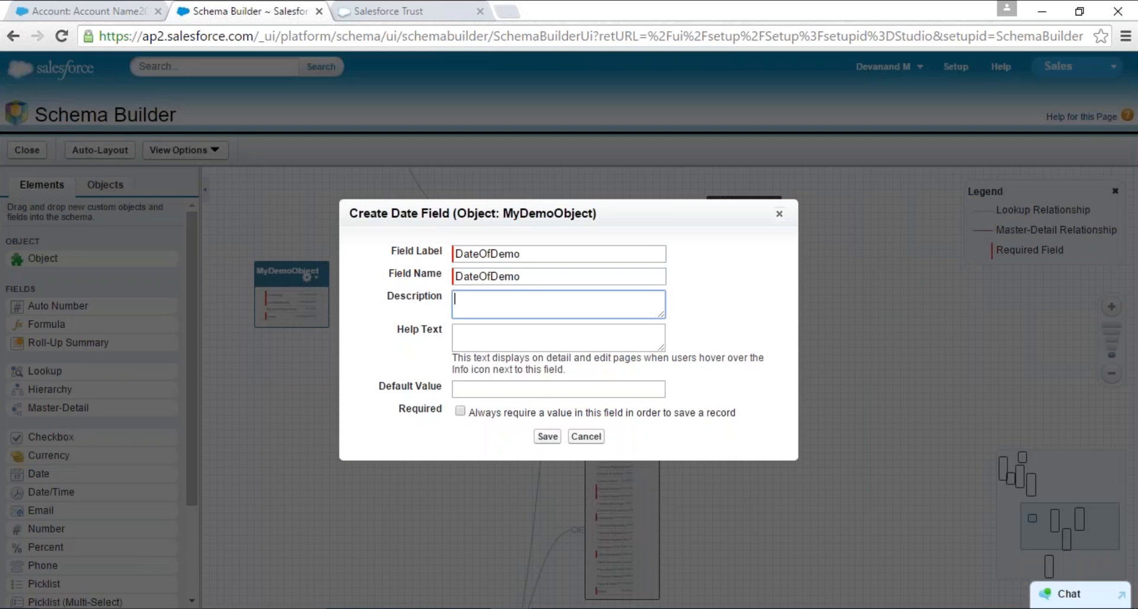
pyautogui.click(545, 438)
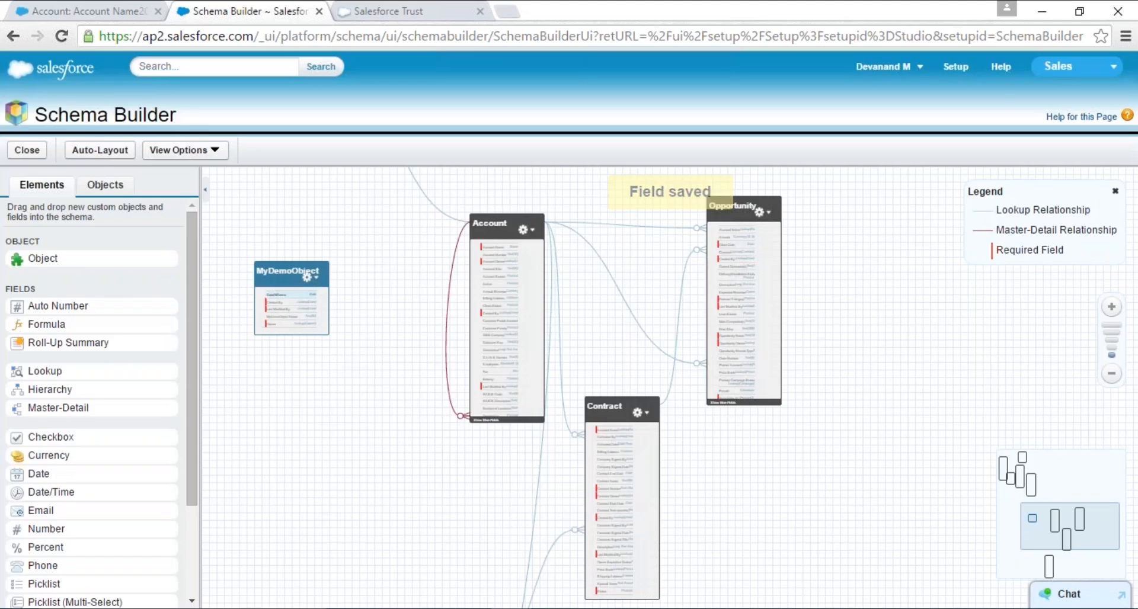
# - Examine the fields of MyDemoObject at a readable size and shift its box slightly away from Account
pyautogui.scroll(1, 333, 354)
pyautogui.scroll(1, 329, 348)
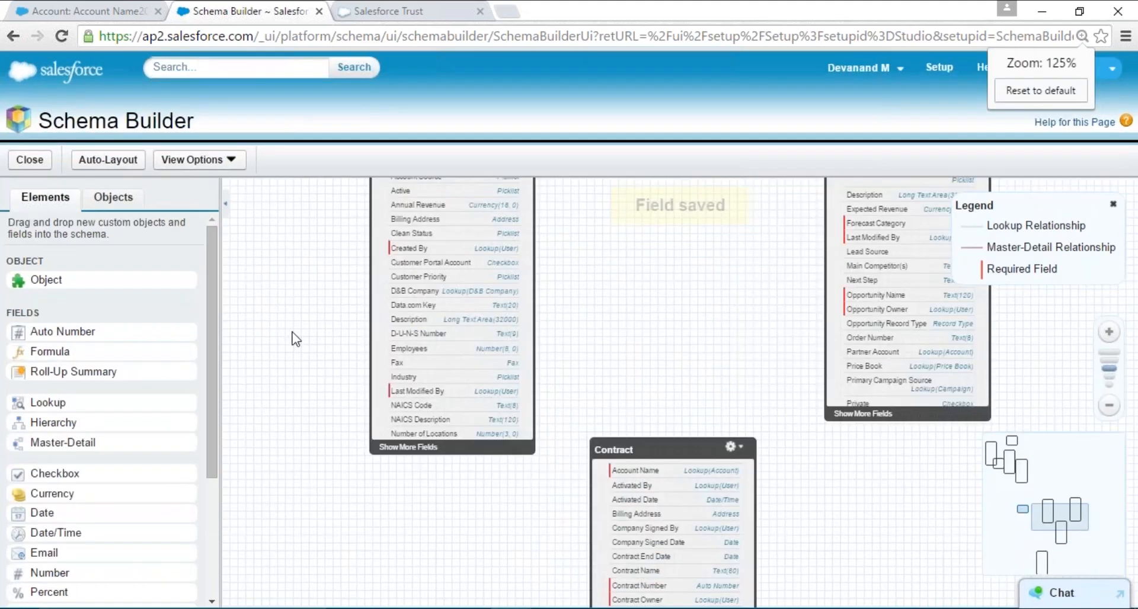
pyautogui.moveTo(292, 335); pyautogui.dragTo(670, 394)
pyautogui.scroll(2, 541, 314)
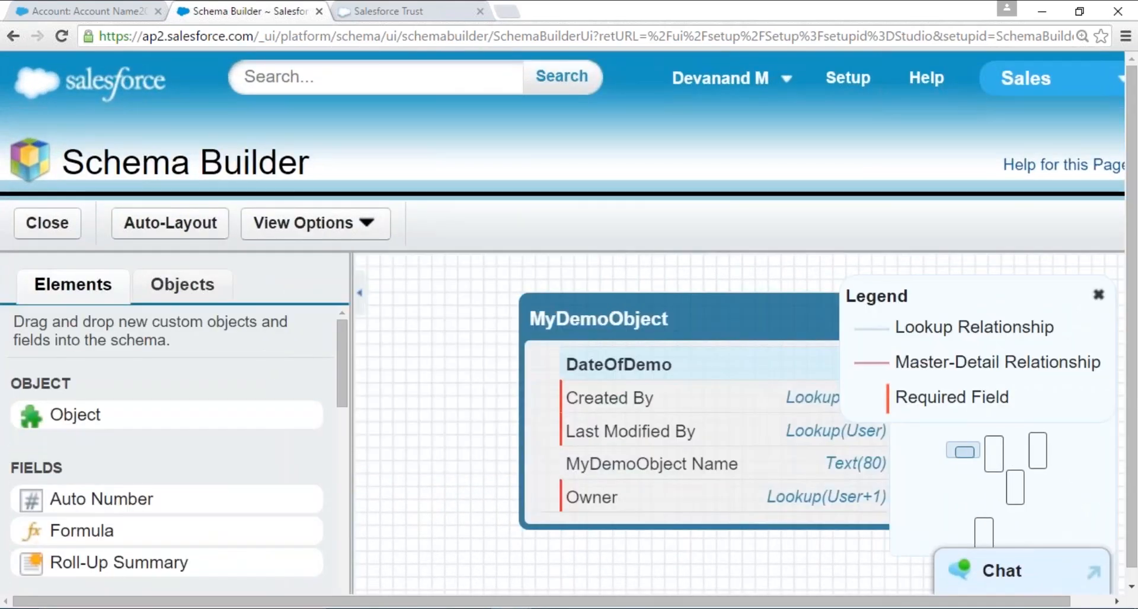
pyautogui.scroll(-2, 504, 358)
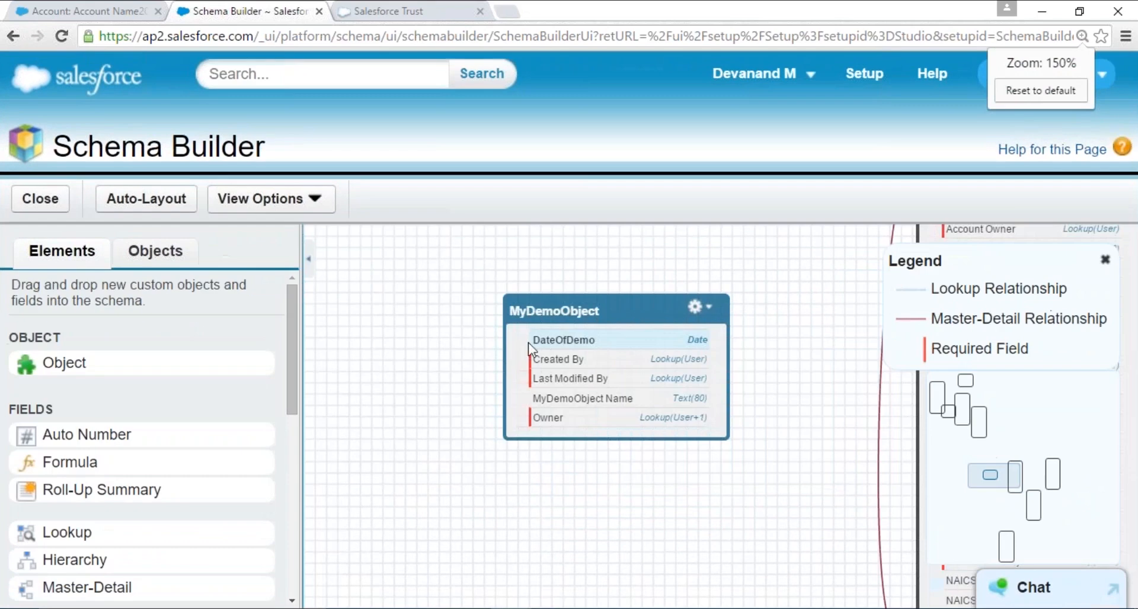
pyautogui.moveTo(551, 295); pyautogui.dragTo(431, 279)
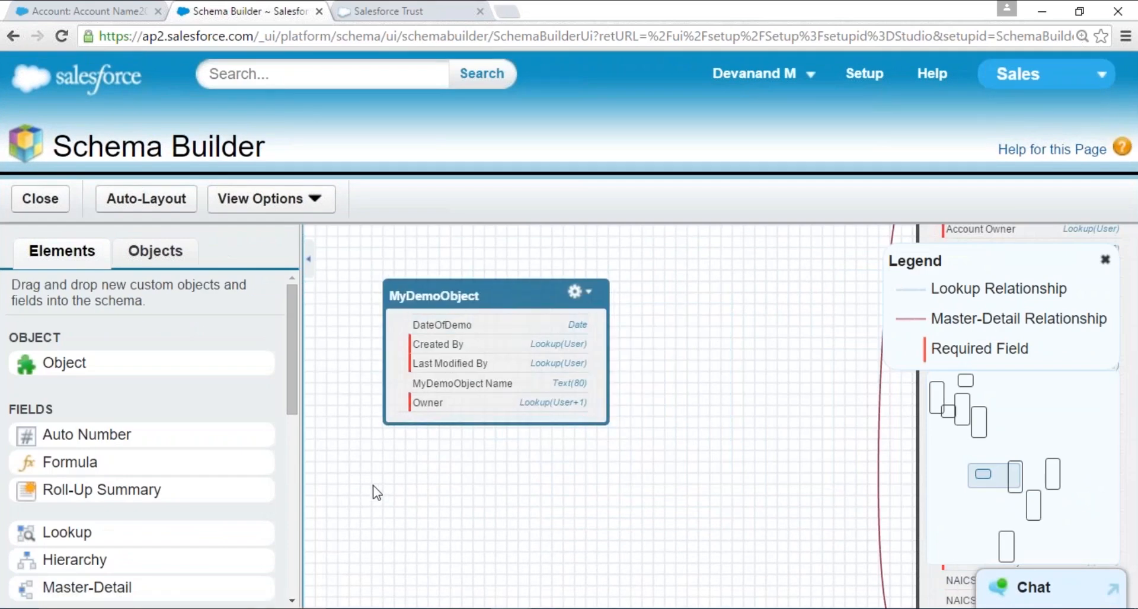
# - Add a Master-Detail field to MyDemoObject on the canvas and relate it to the Account object
pyautogui.scroll(-1, 290, 388)
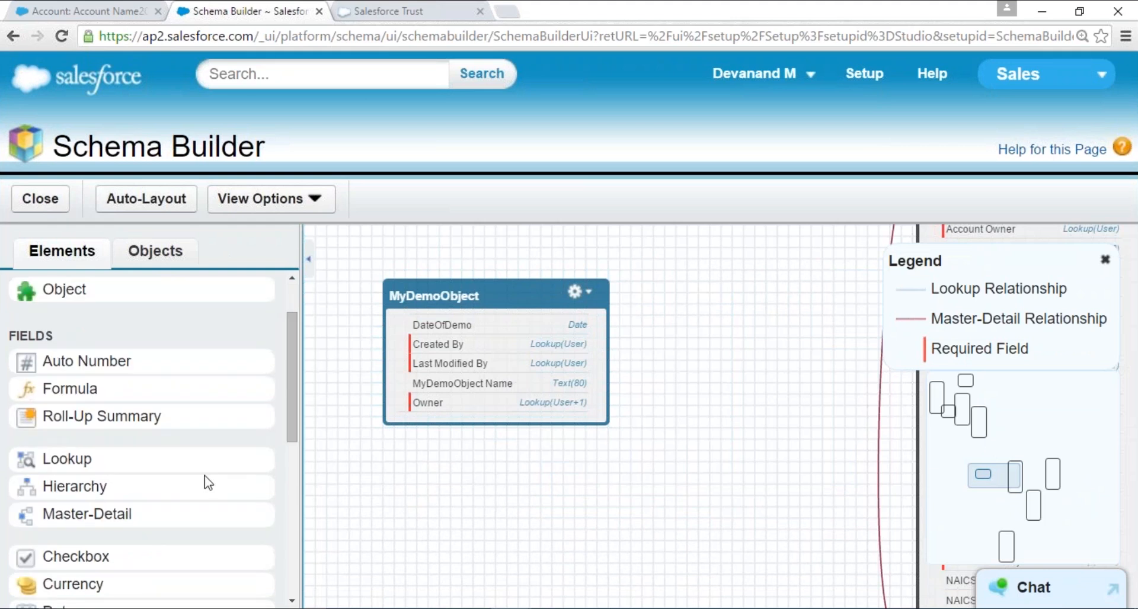
pyautogui.moveTo(129, 526); pyautogui.dragTo(523, 341)
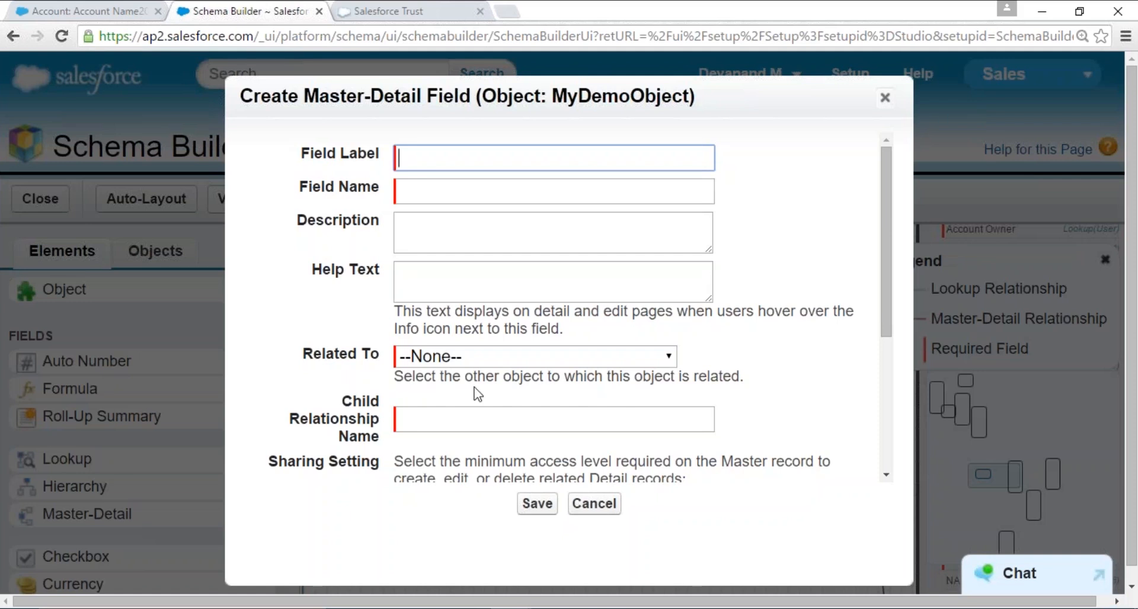
pyautogui.click(499, 356)
pyautogui.press('c')
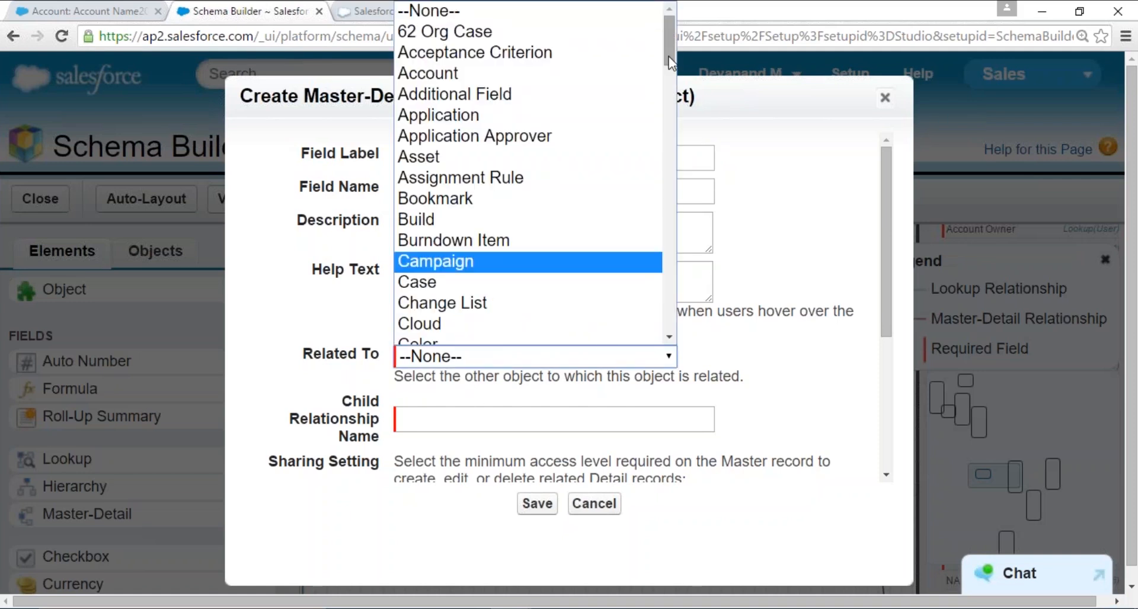
pyautogui.click(480, 73)
# - Label the master-detail field Demo2Account, fill in its required related list label, and save the field
pyautogui.click(495, 156)
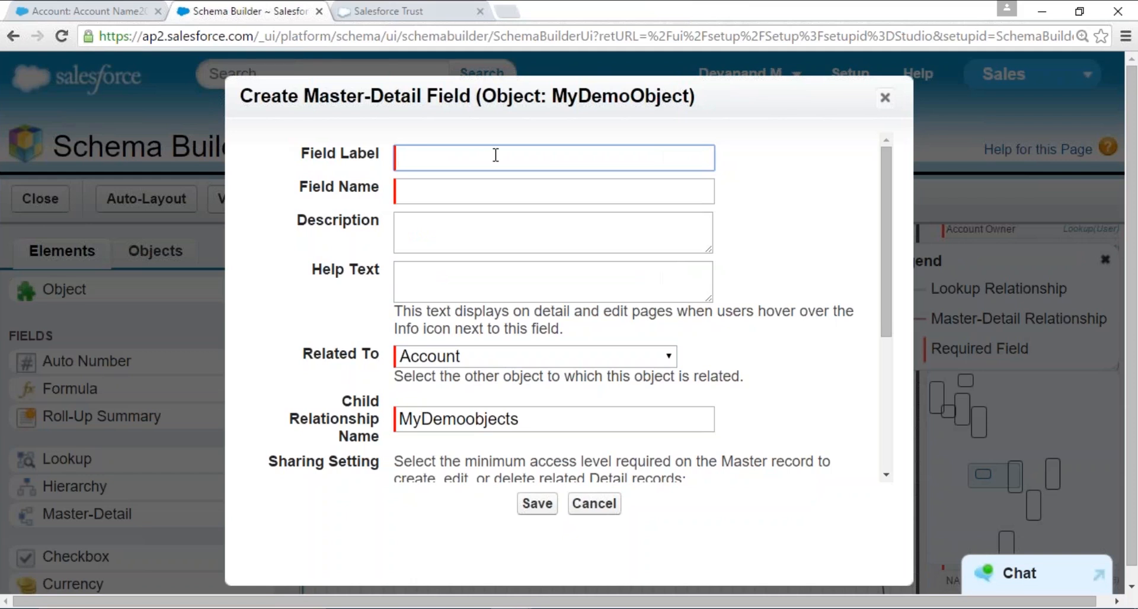
pyautogui.write('Demo2Account')
pyautogui.press('Tab')
pyautogui.press('Tab')
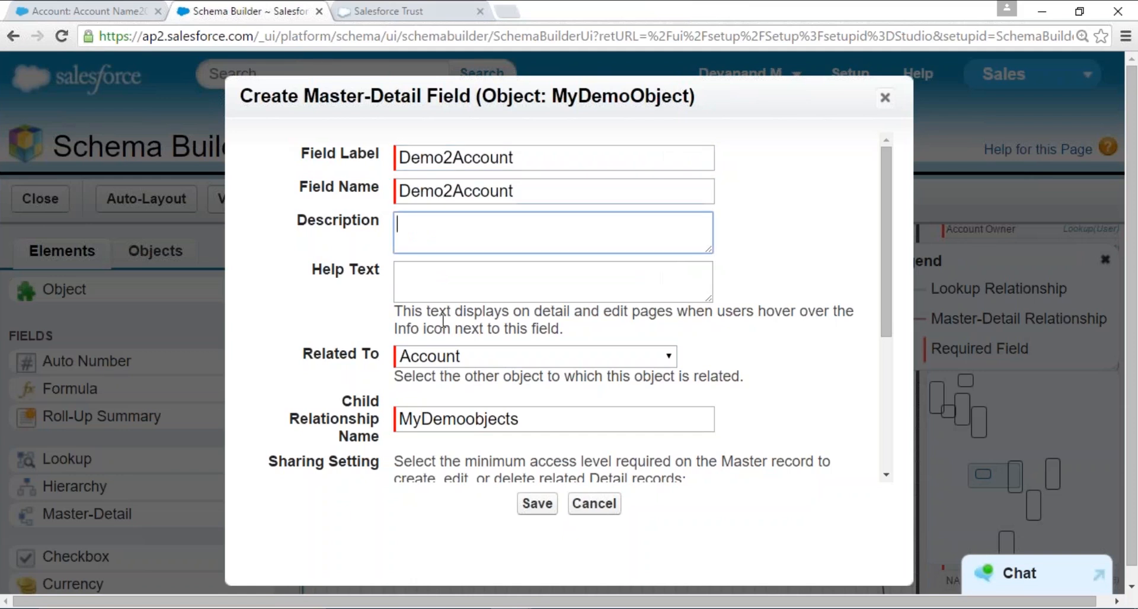
pyautogui.click(529, 504)
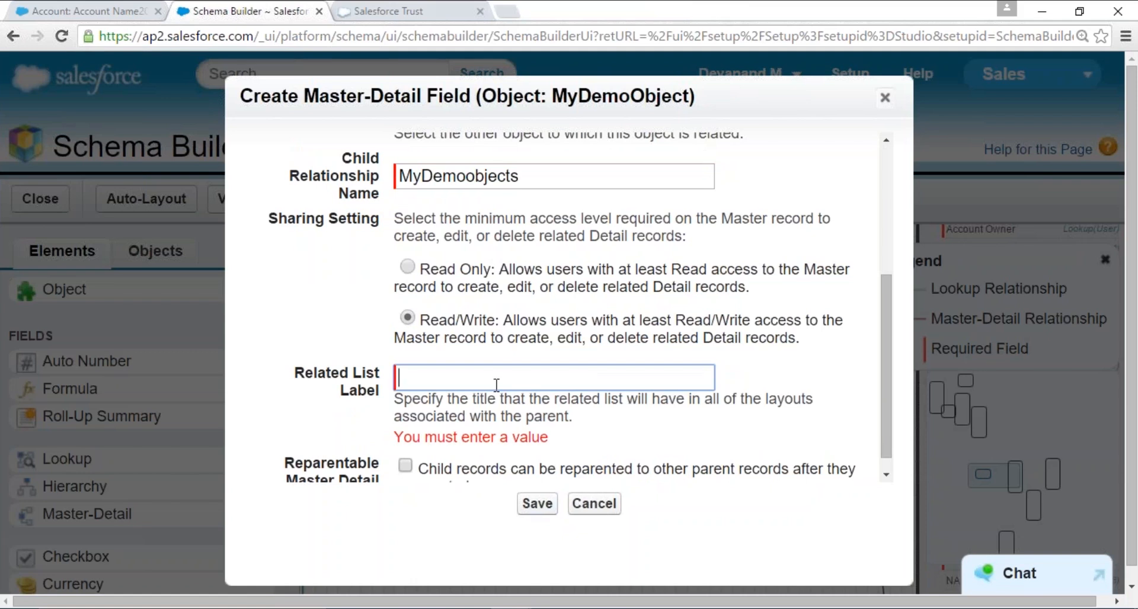
pyautogui.write('Demo2Account')
pyautogui.click(535, 501)
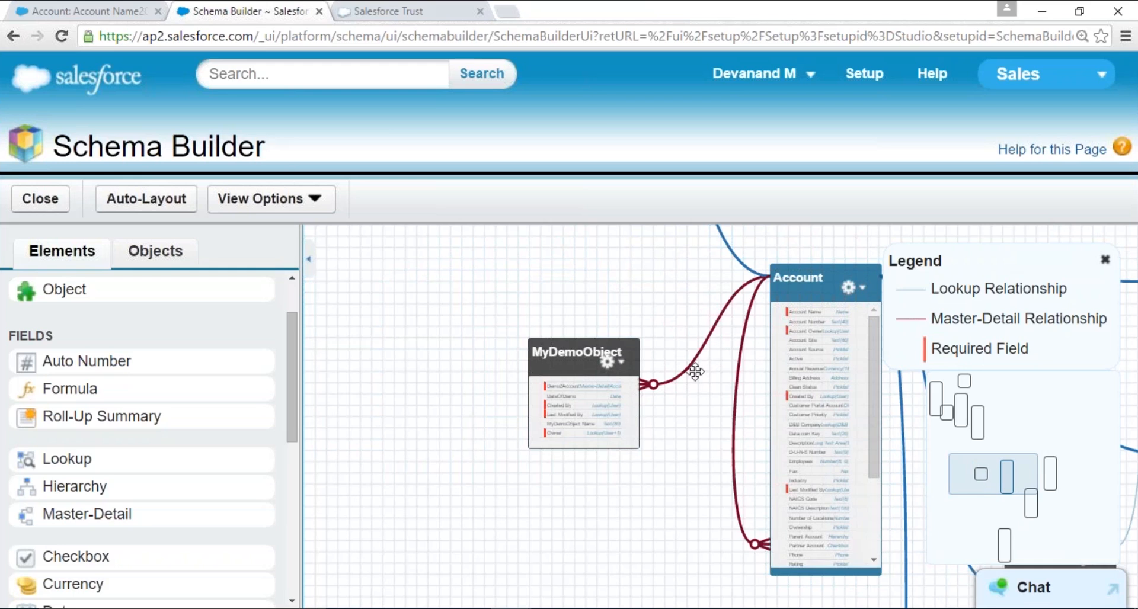
pyautogui.moveTo(682, 377)
# - Close Schema Builder and open the list of custom objects in Setup at the default page zoom
pyautogui.click(24, 203)
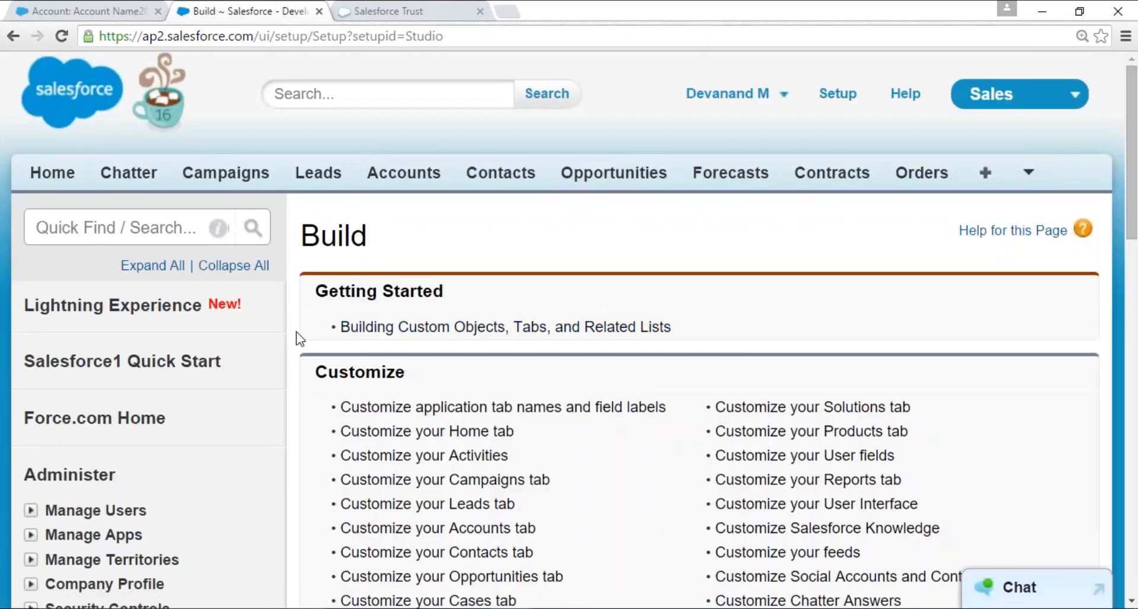
pyautogui.scroll(-5, 310, 339)
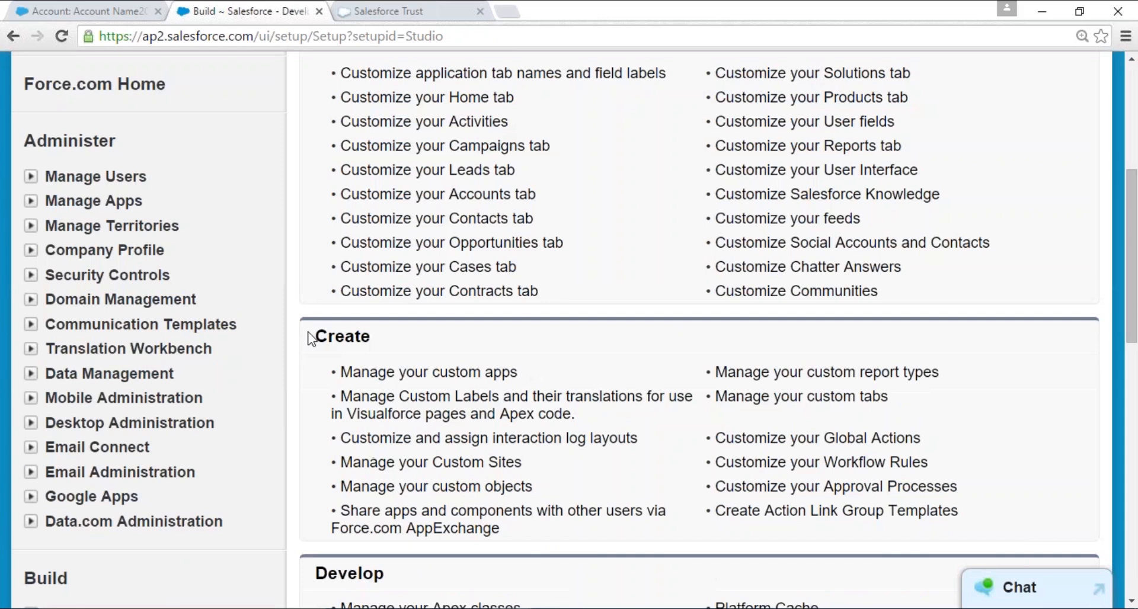
pyautogui.hotkey('ctrl', '0')
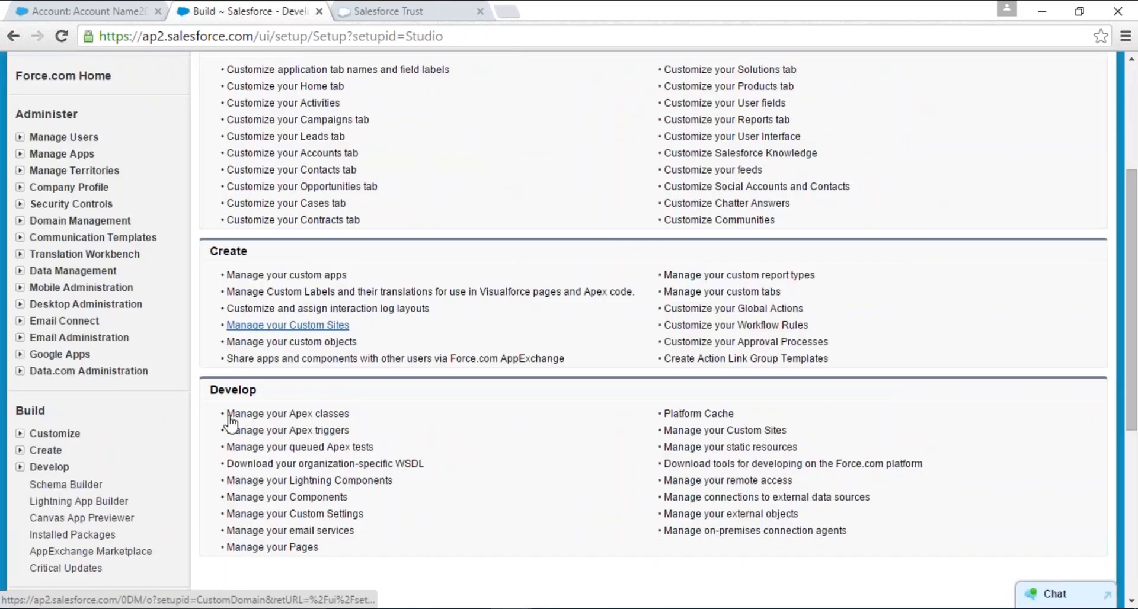
pyautogui.click(20, 450)
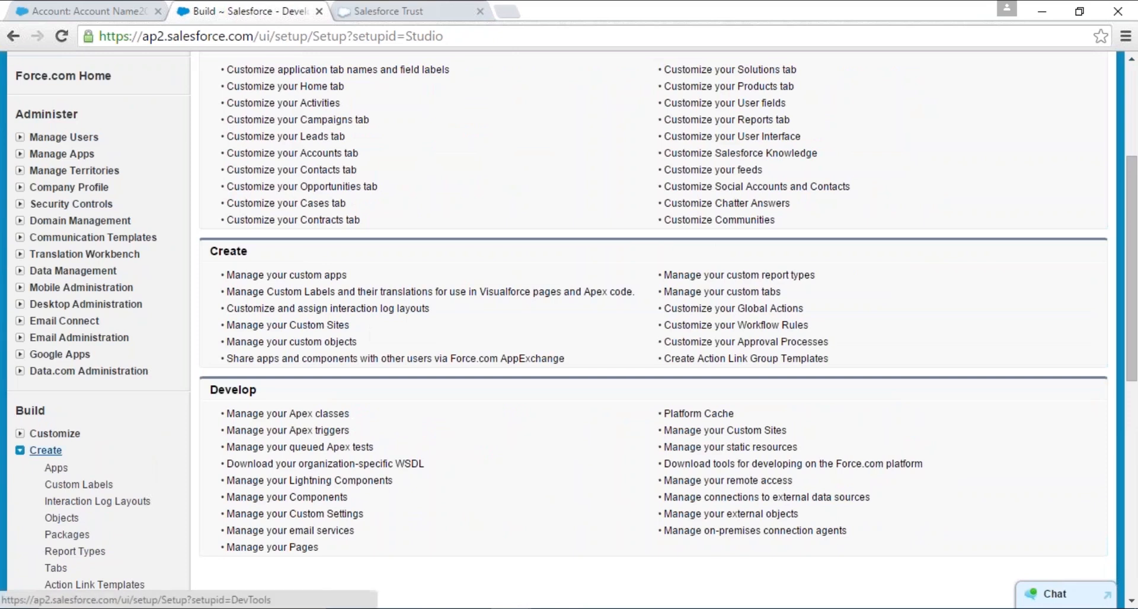
pyautogui.click(61, 518)
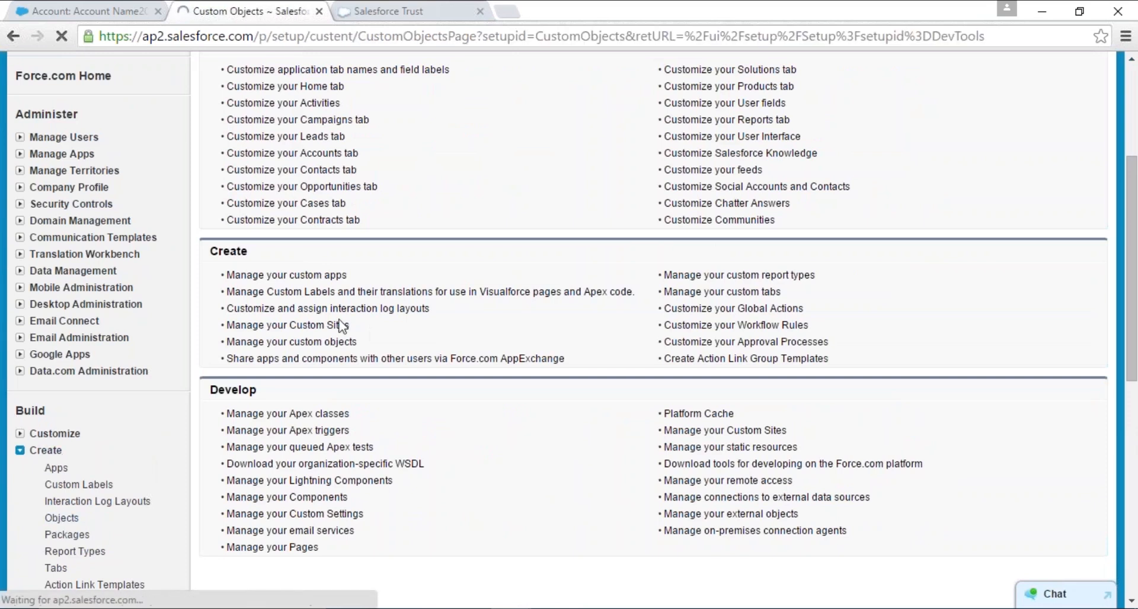
# - Find MyDemoObject in the custom objects list by searching the page for "myd", and open its definition
pyautogui.scroll(-15, 371, 329)
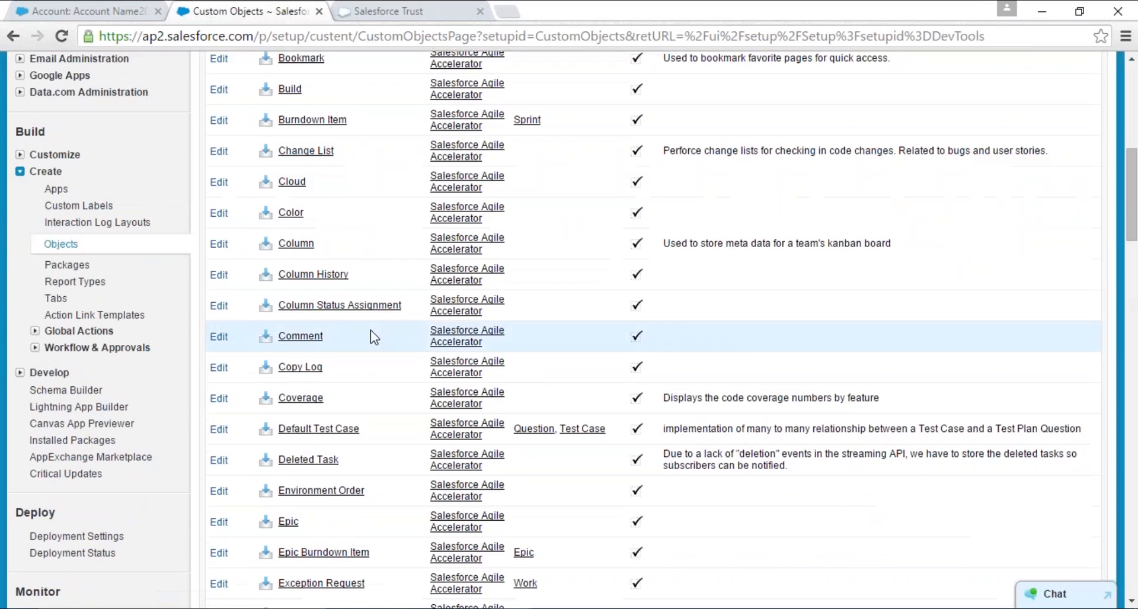
pyautogui.scroll(-20, 371, 330)
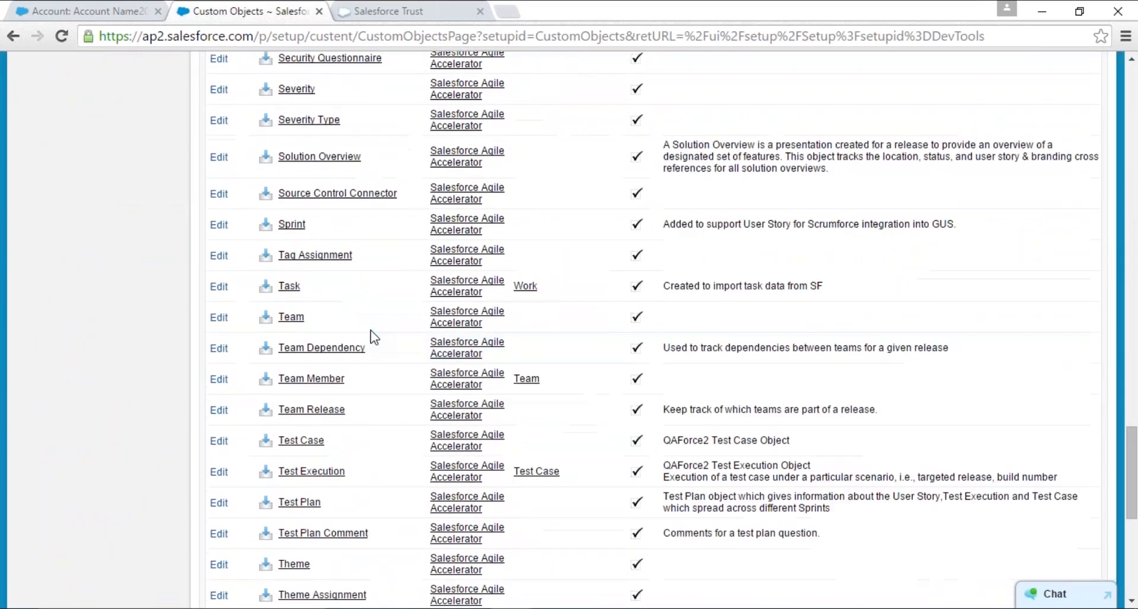
pyautogui.scroll(-8, 405, 437)
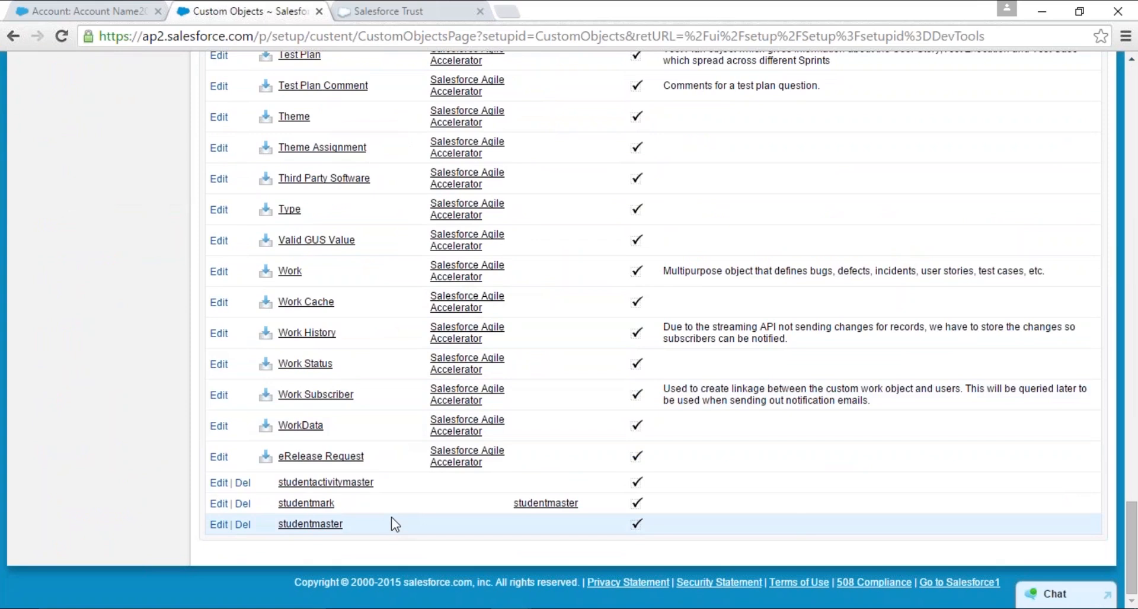
pyautogui.scroll(4, 391, 521)
pyautogui.hotkey('ctrl', 'f')
pyautogui.write('my')
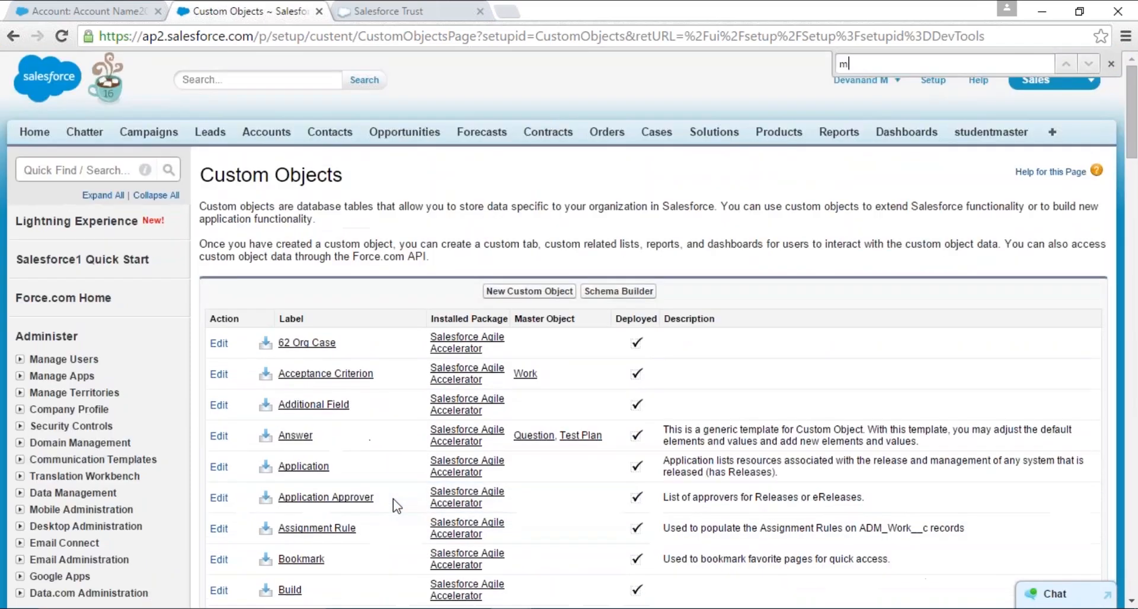
pyautogui.write('d')
pyautogui.press('Escape')
pyautogui.click(314, 330)
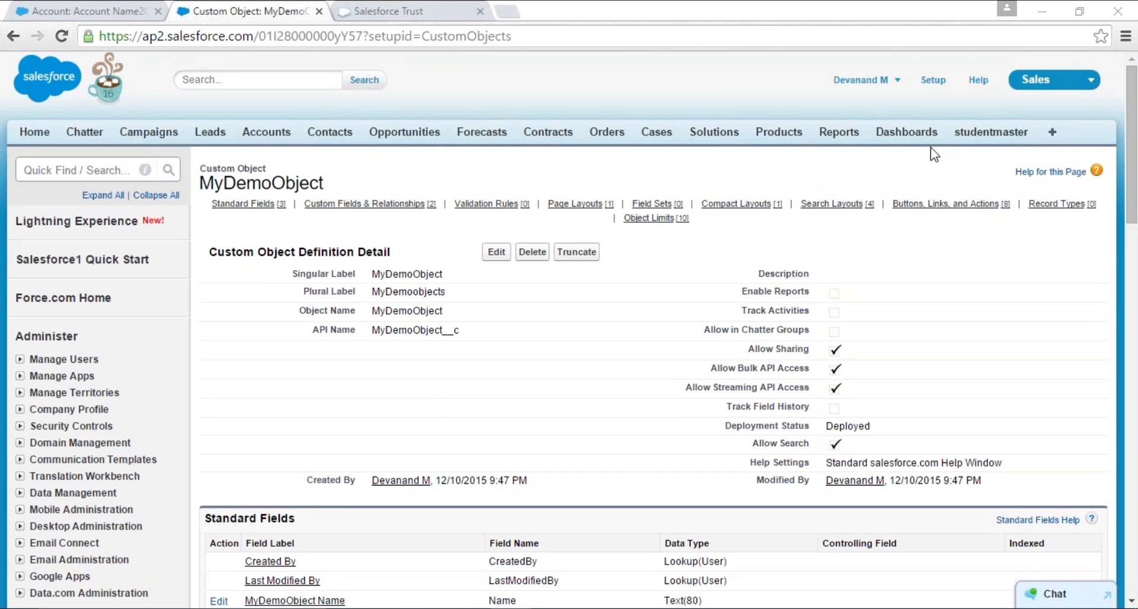
# - Examine the definition details, standard fields, and custom fields and relationships of MyDemoObject
pyautogui.scroll(-3, 944, 203)
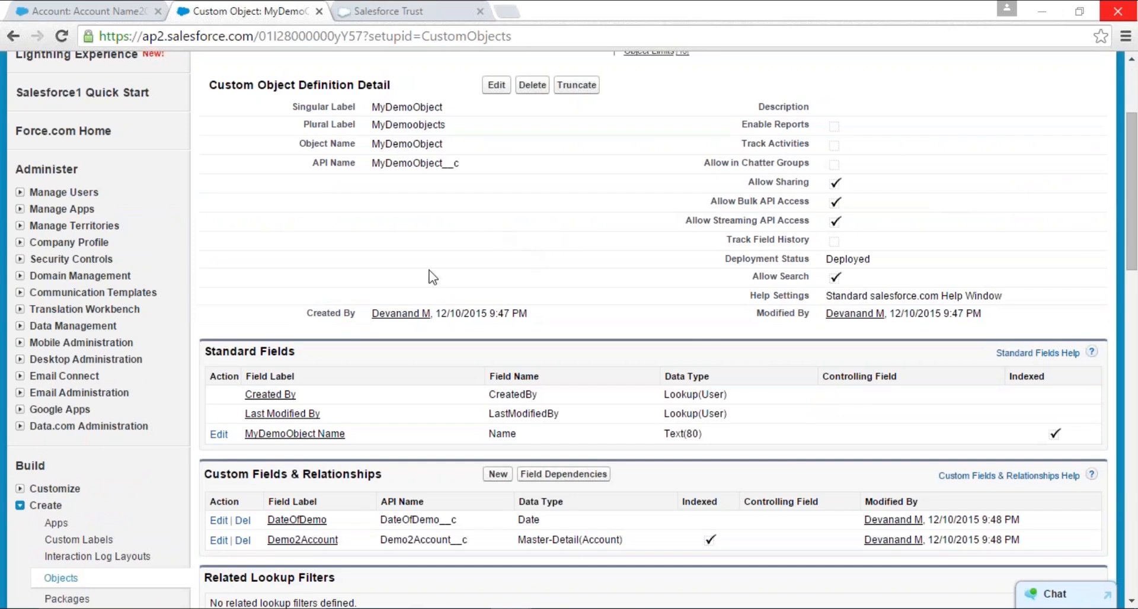
pyautogui.scroll(3, 382, 263)
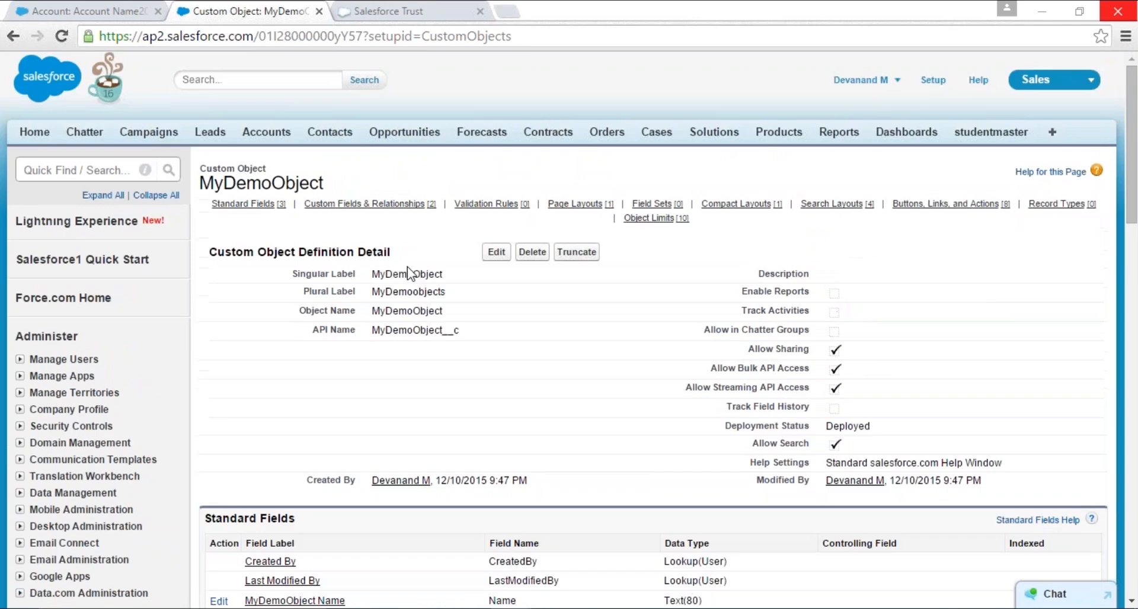
pyautogui.doubleClick(420, 273)
pyautogui.scroll(-4, 419, 274)
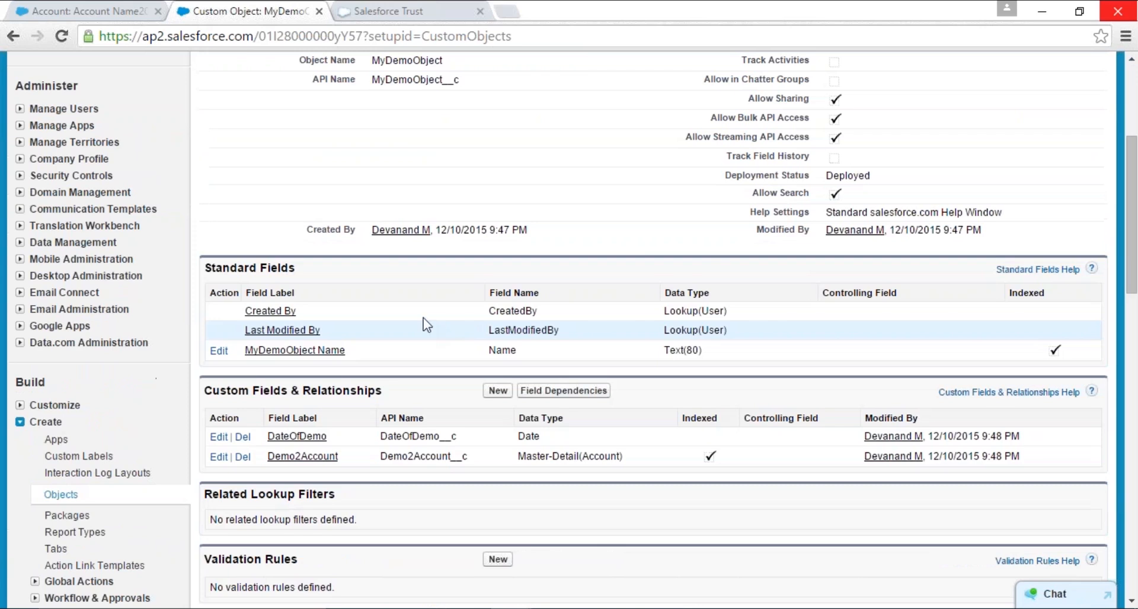
pyautogui.moveTo(204, 268); pyautogui.dragTo(299, 268)
pyautogui.click(333, 422)
pyautogui.scroll(-1, 333, 422)
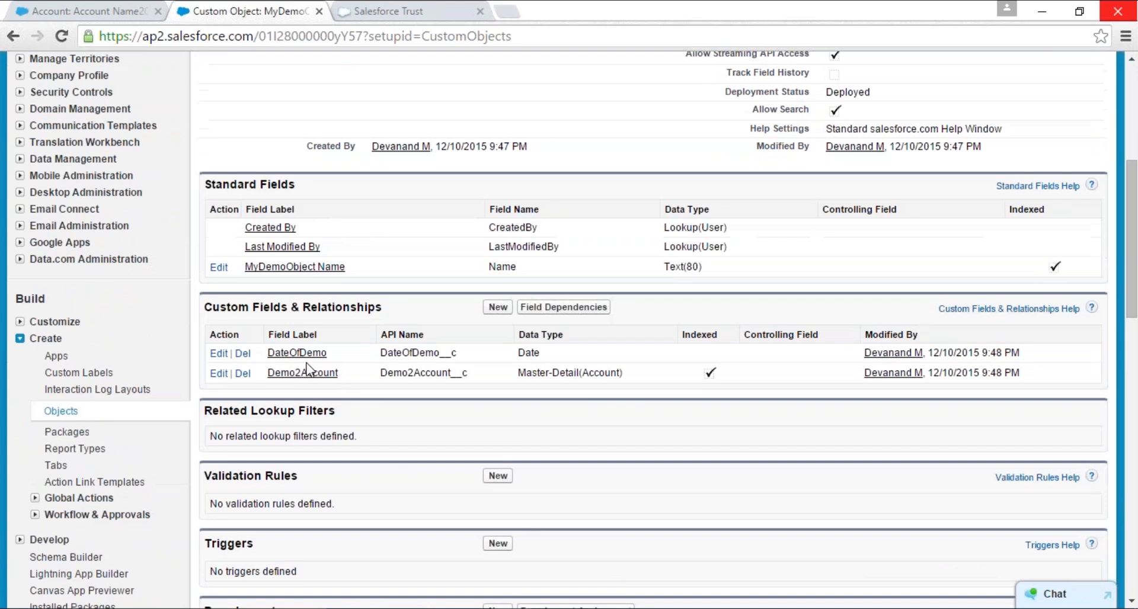
pyautogui.moveTo(205, 307); pyautogui.dragTo(436, 314)
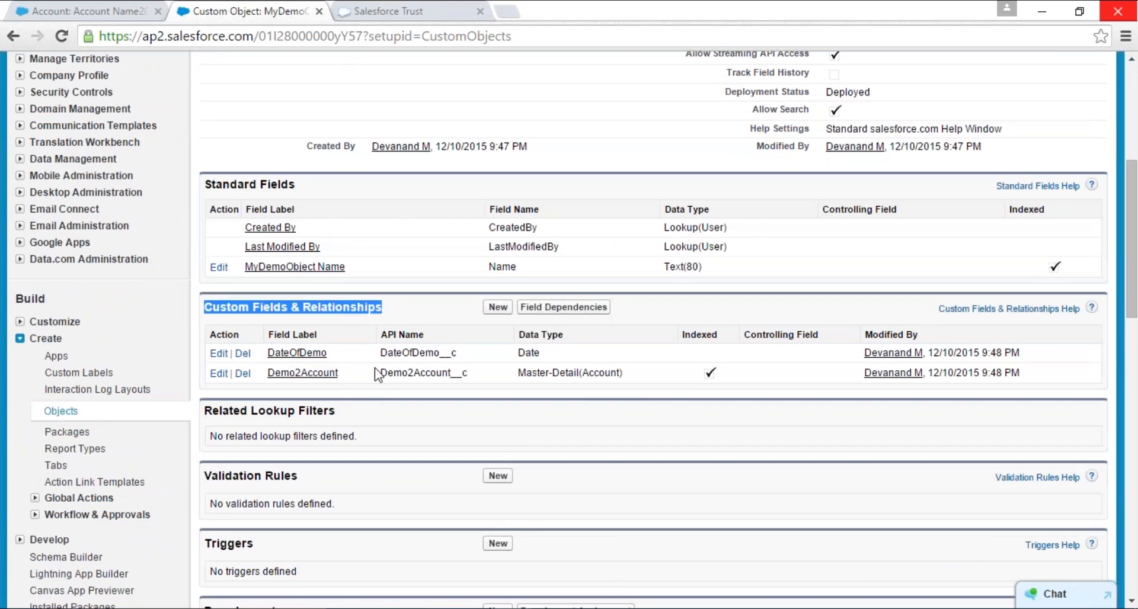
pyautogui.click(339, 358)
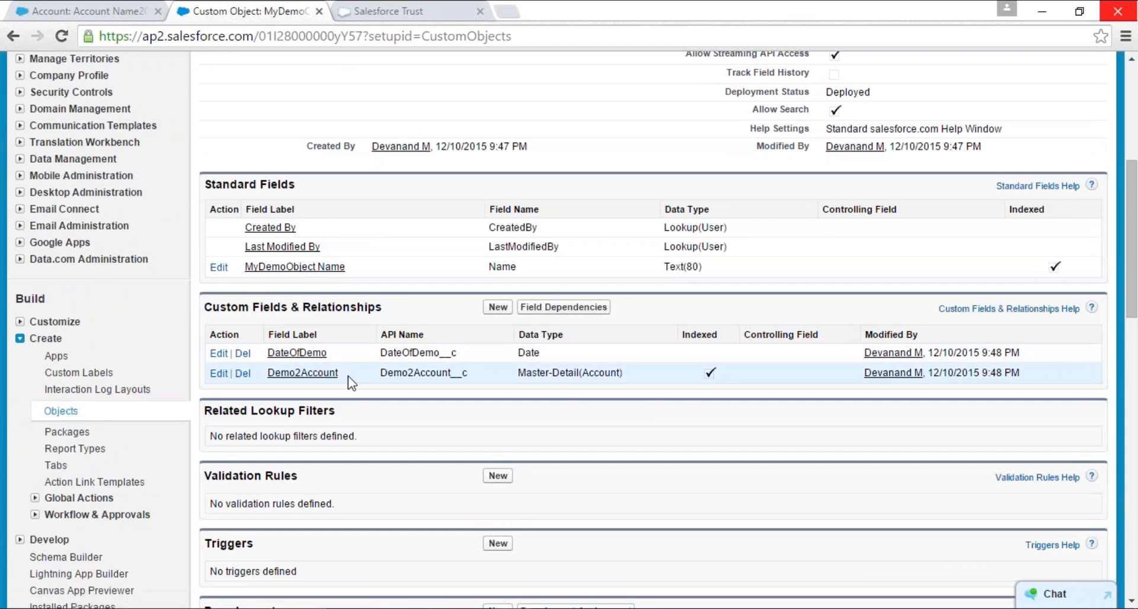
# - Create a validation rule on MyDemoObject named Datedemointhepast with the description "Datacannotbe beyond 1Dec2015"
pyautogui.scroll(-4, 352, 382)
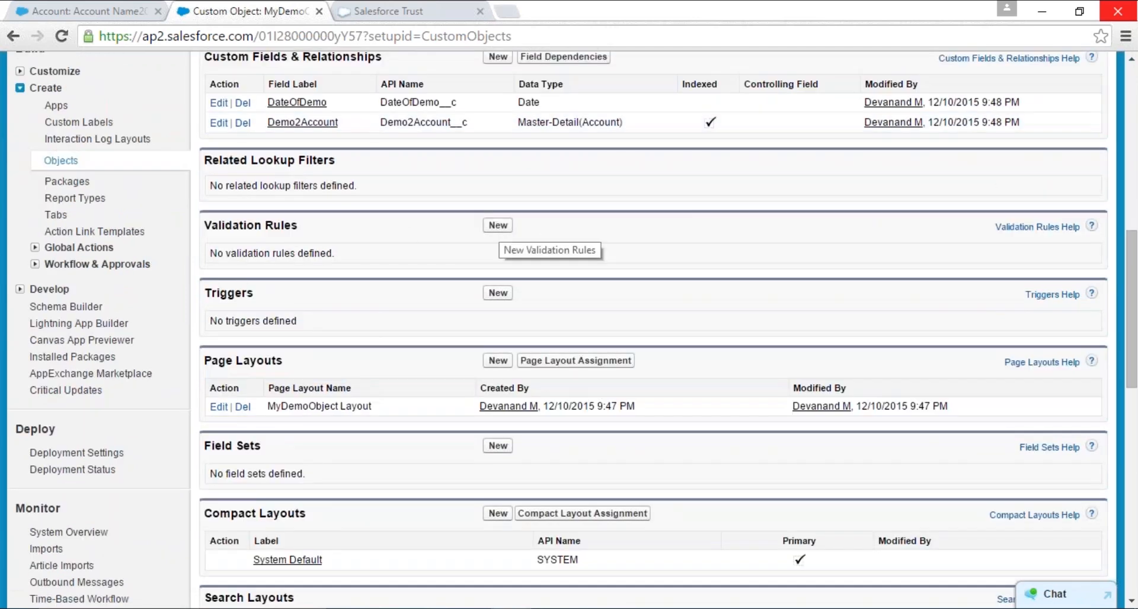
pyautogui.click(498, 225)
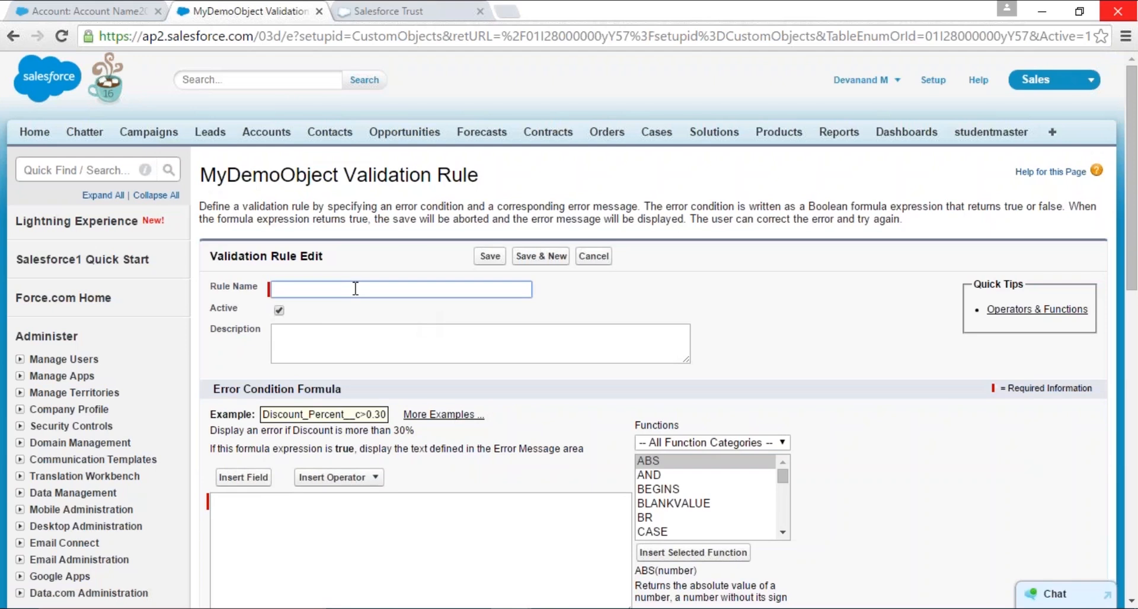
pyautogui.write('Datedemointhepas')
pyautogui.press('Tab')
pyautogui.press('Tab')
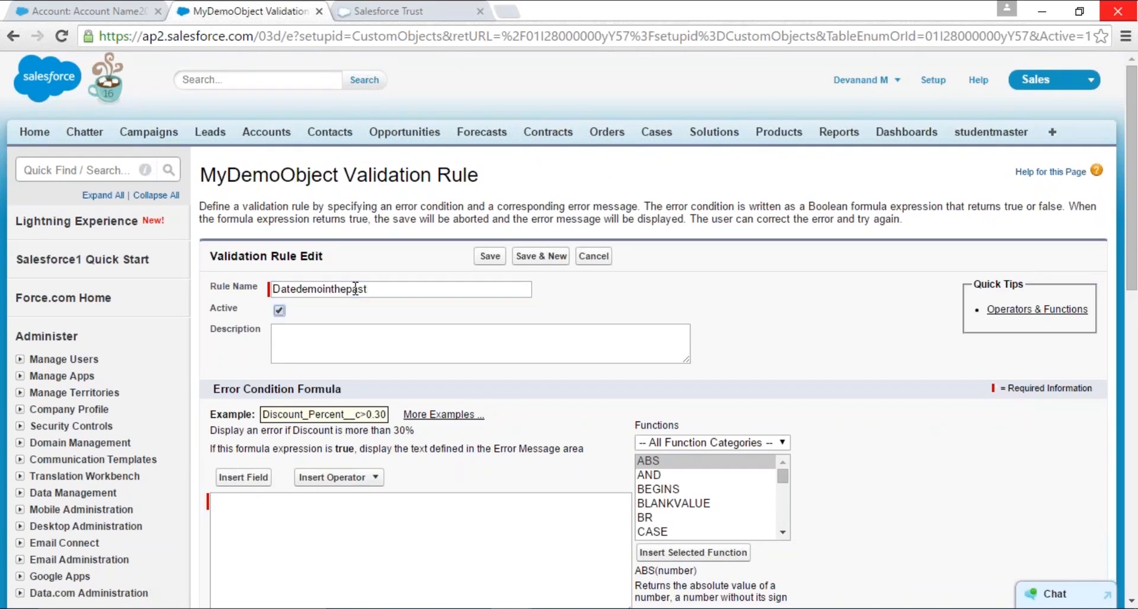
pyautogui.write('Datacannotbe beyond 1Dec2015')
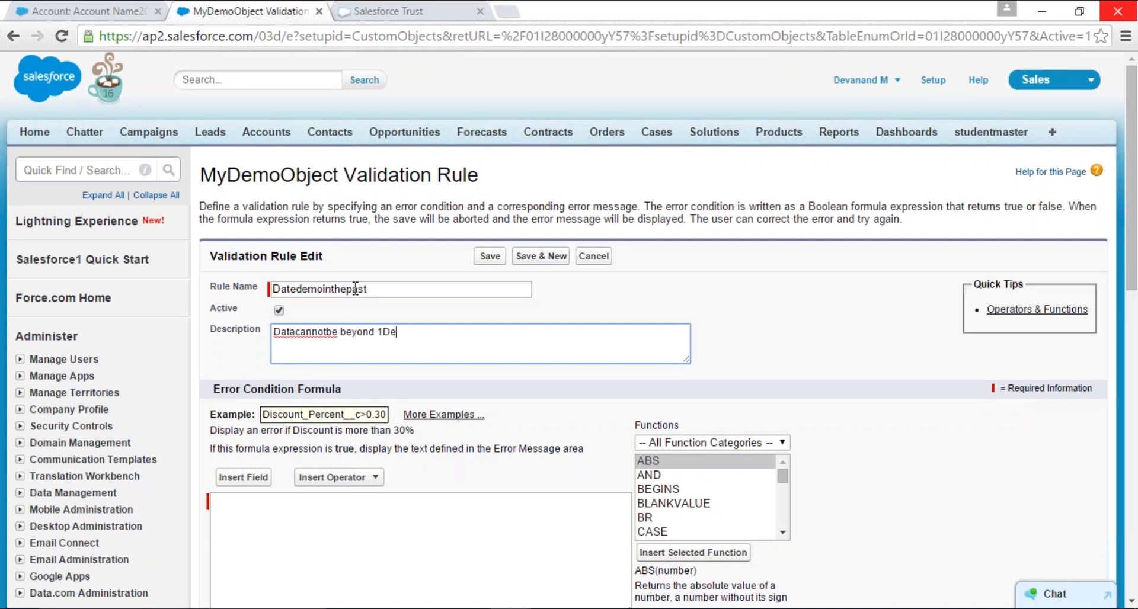
# - Insert the DateOfDemo field of MyDemoObject into the rule's error condition formula
pyautogui.click(415, 578)
pyautogui.scroll(-3, 516, 401)
pyautogui.click(243, 310)
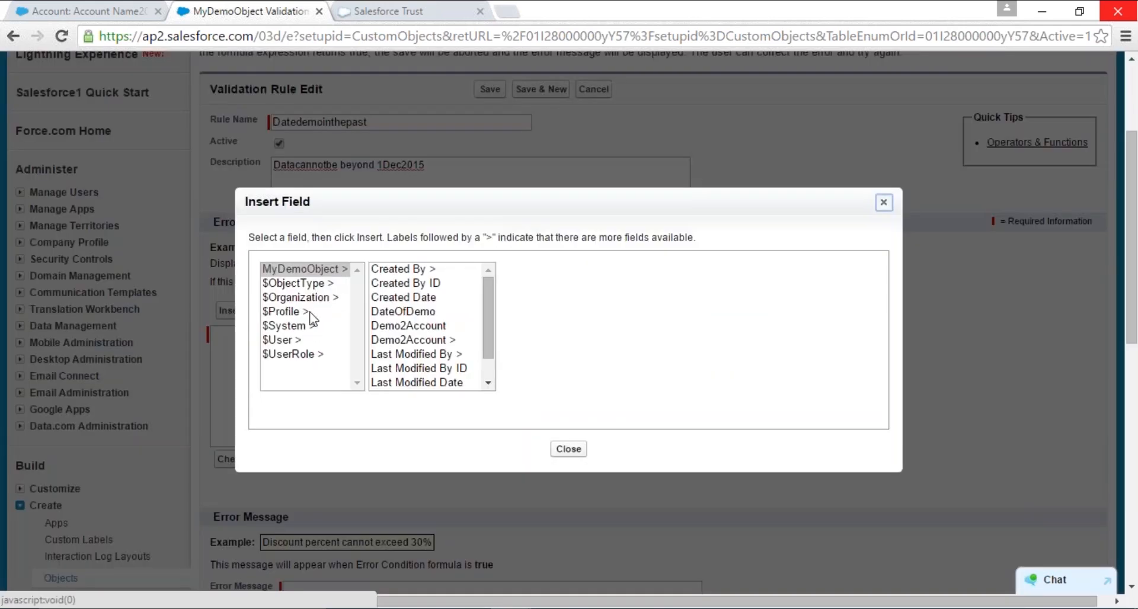
pyautogui.click(298, 268)
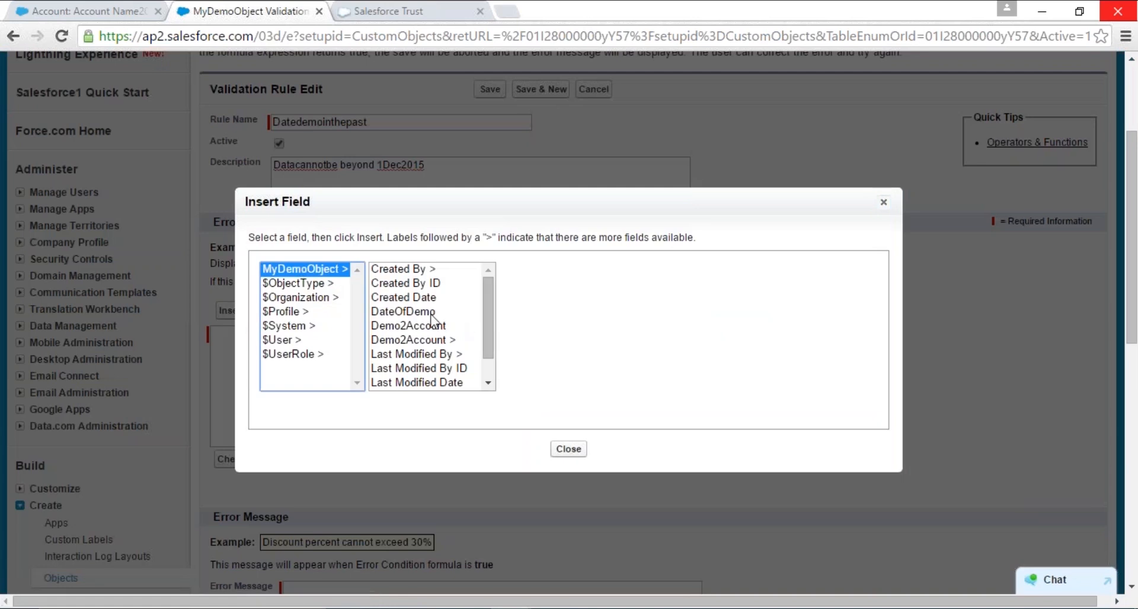
pyautogui.click(431, 312)
pyautogui.click(564, 360)
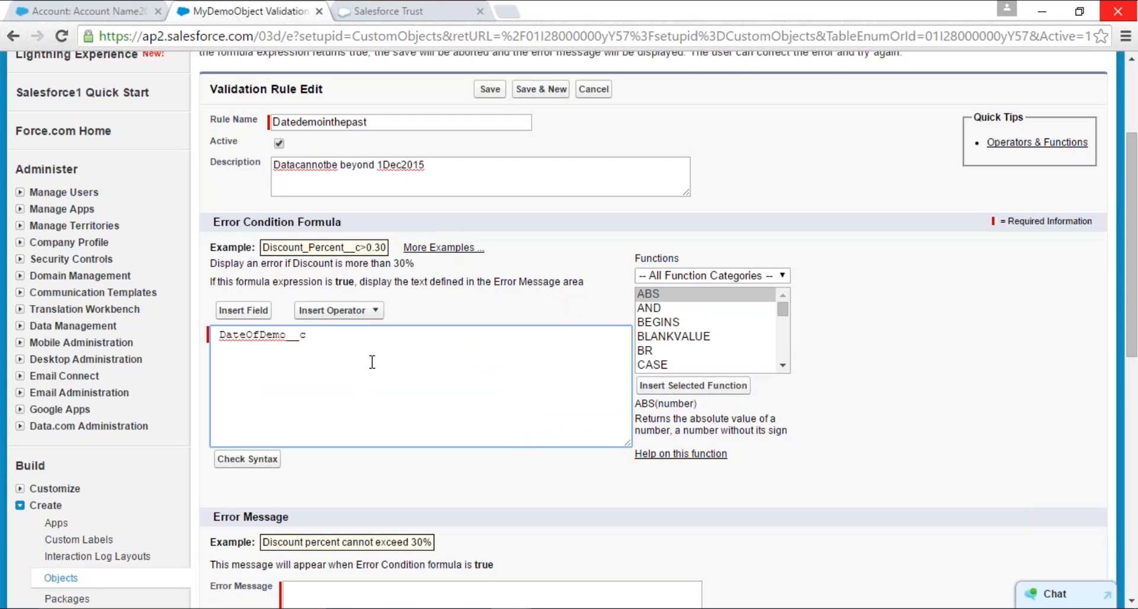
# - Complete the error condition formula as DateOfDemo__c < TODAY() - 10, using the TODAY function from the Date & Time category
pyautogui.write('<')
pyautogui.click(693, 273)
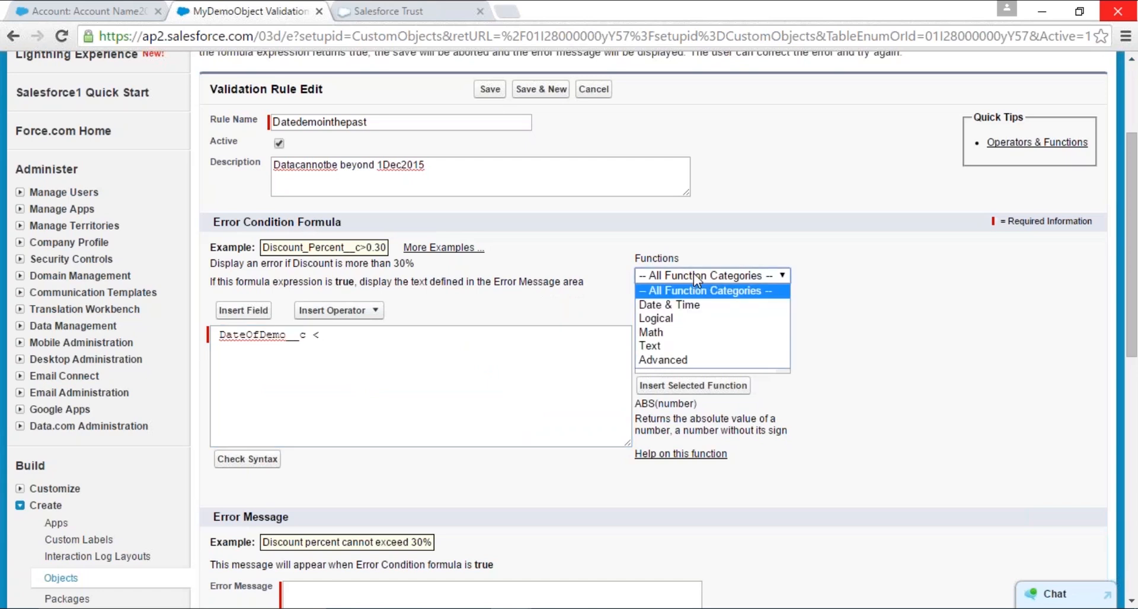
pyautogui.click(687, 306)
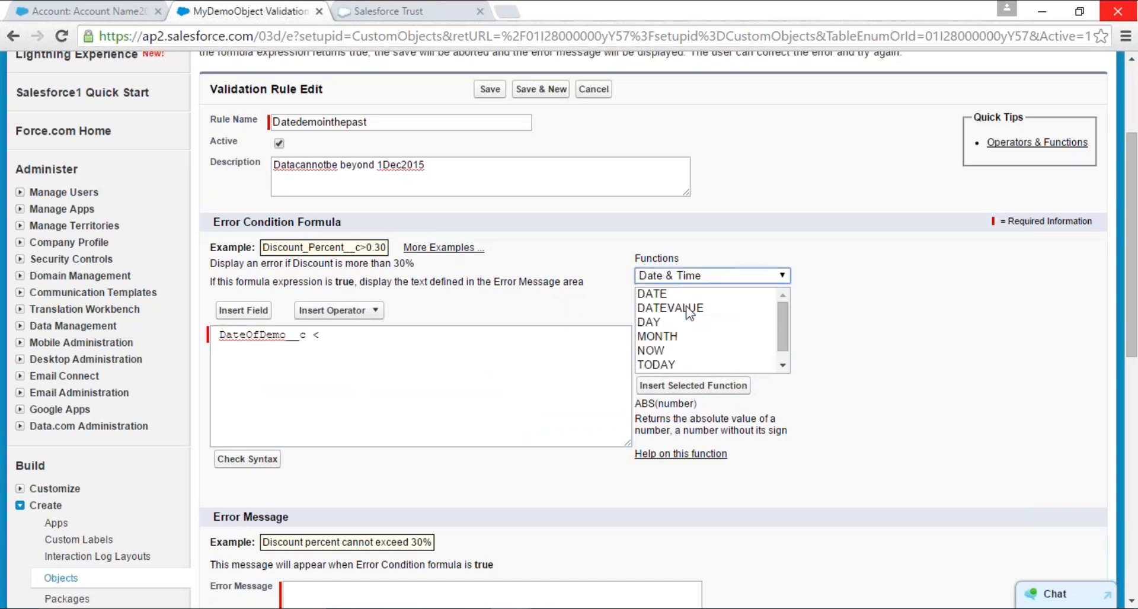
pyautogui.click(782, 365)
pyautogui.doubleClick(682, 353)
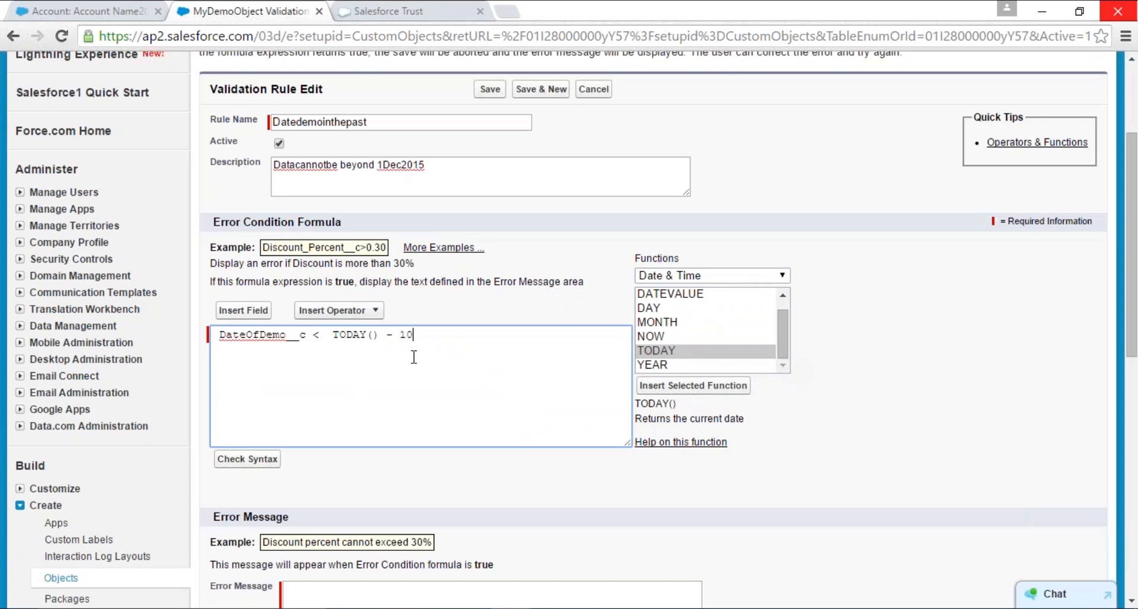
pyautogui.scroll(2, 355, 436)
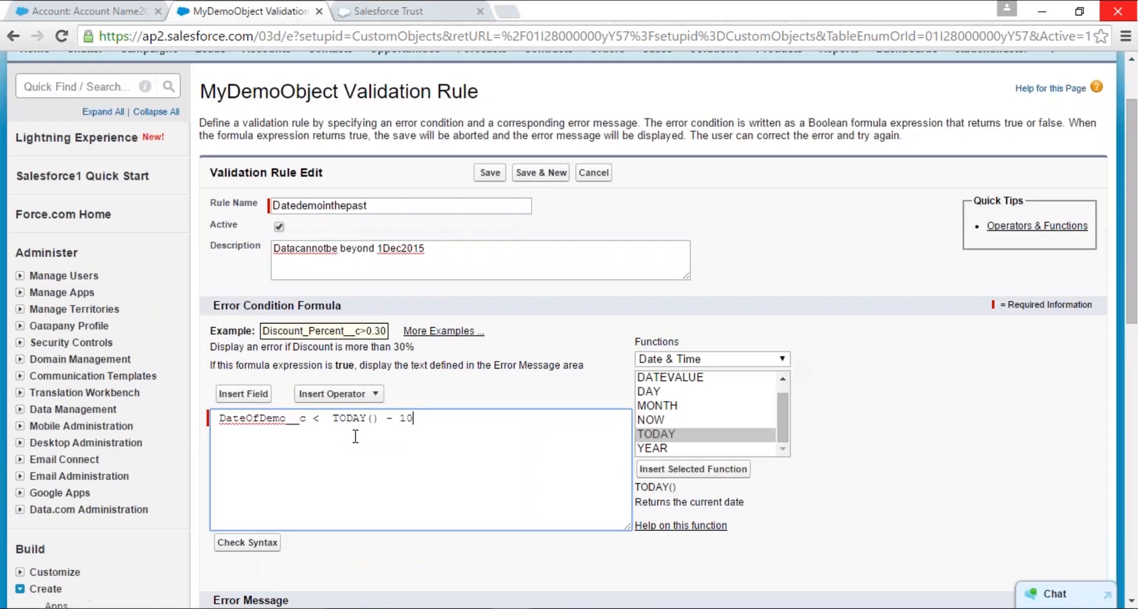
pyautogui.scroll(-1, 297, 435)
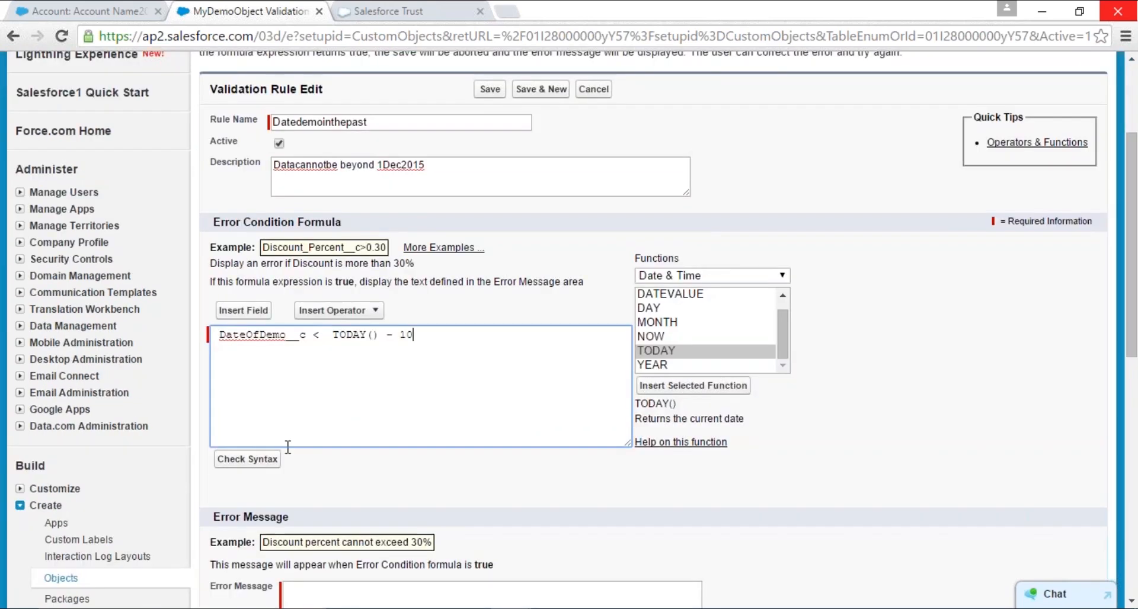
# - Check the syntax of the error condition formula and review its DateOfDemo__c comparison
pyautogui.click(254, 460)
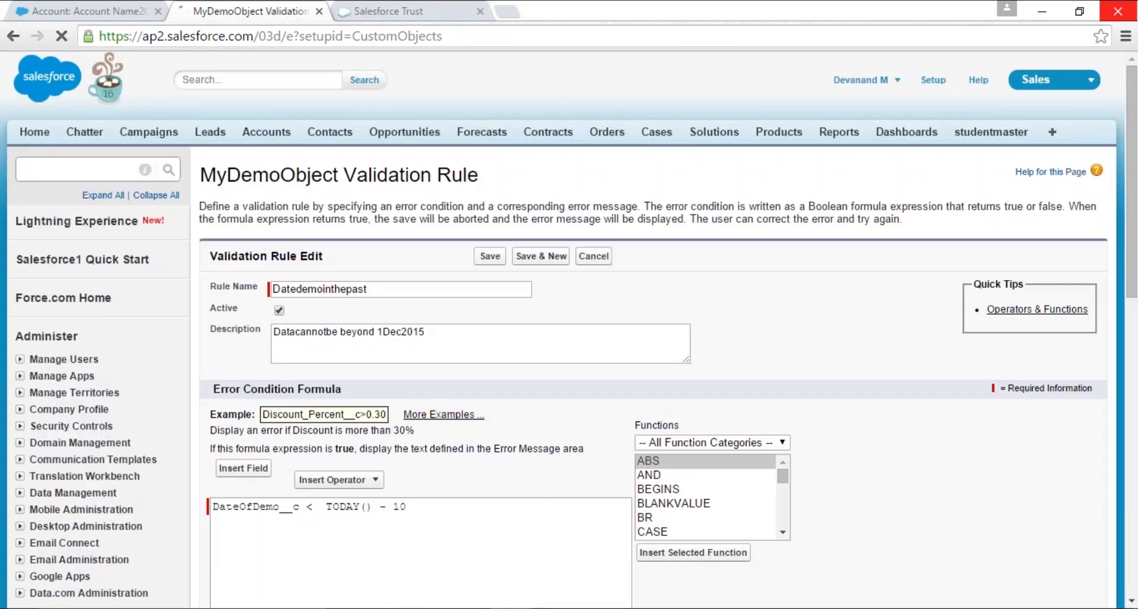
pyautogui.scroll(-3, 470, 434)
pyautogui.scroll(-1, 470, 433)
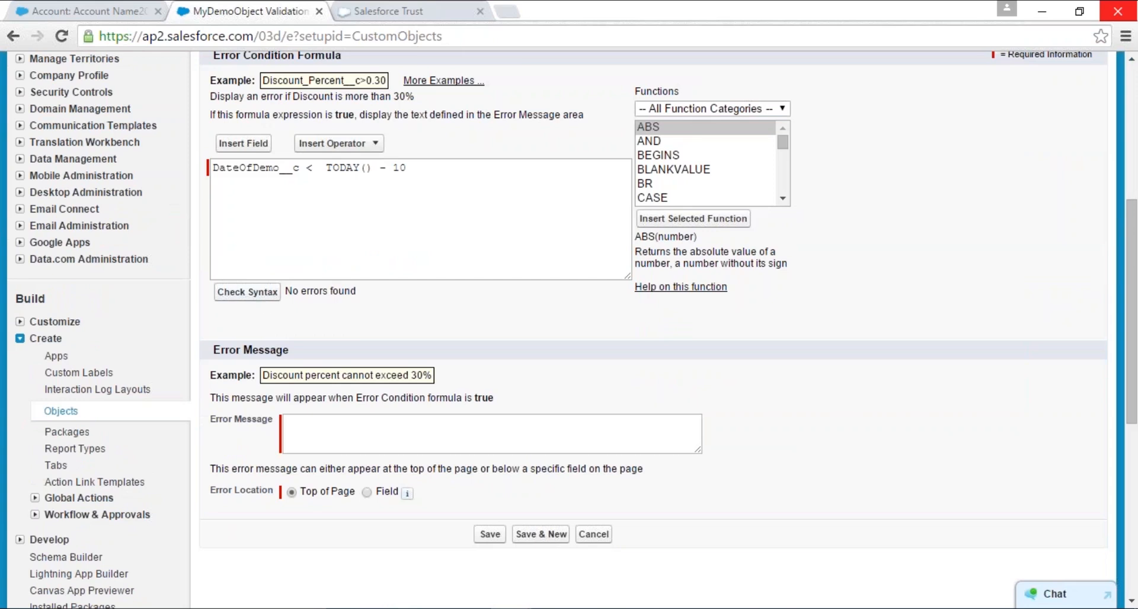
pyautogui.click(415, 169)
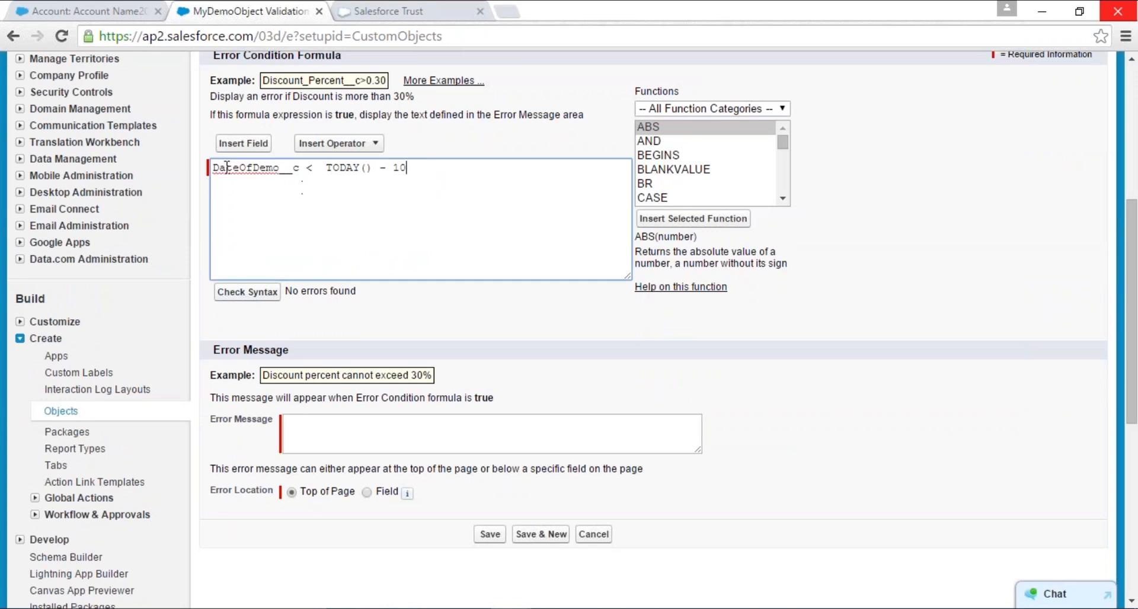
pyautogui.hotkey('ctrl', '+')
pyautogui.hotkey('ctrl', '+')
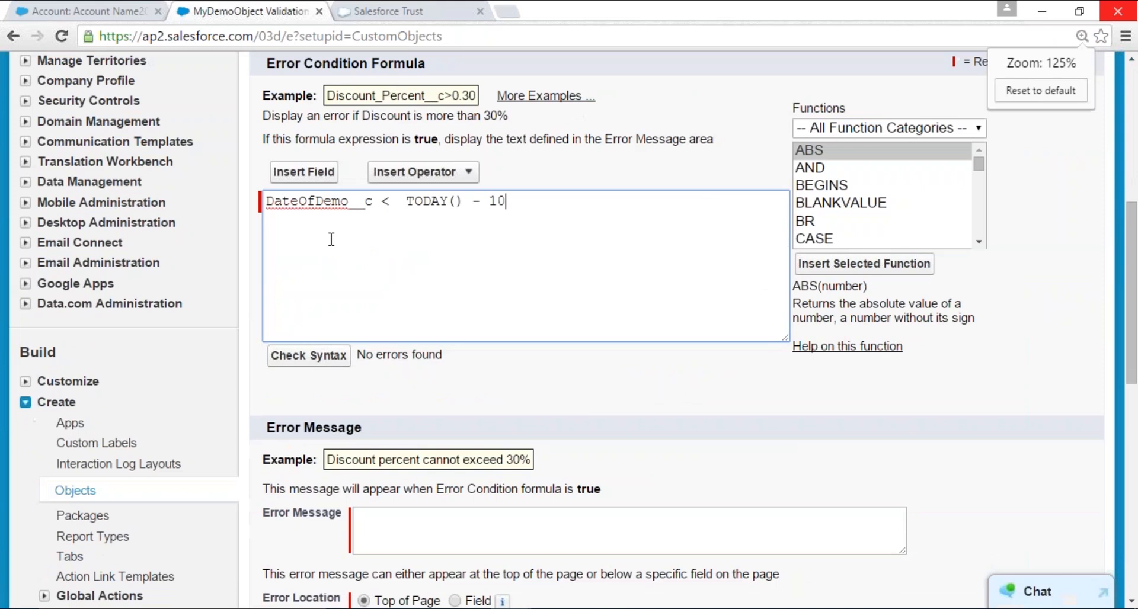
pyautogui.moveTo(267, 200); pyautogui.dragTo(372, 200)
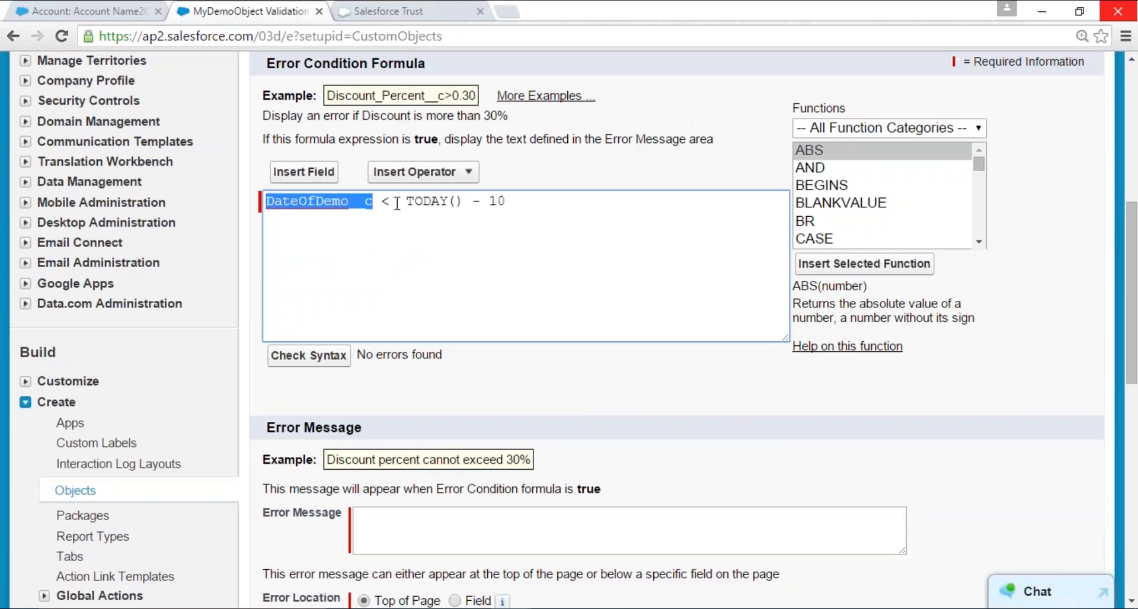
pyautogui.click(529, 194)
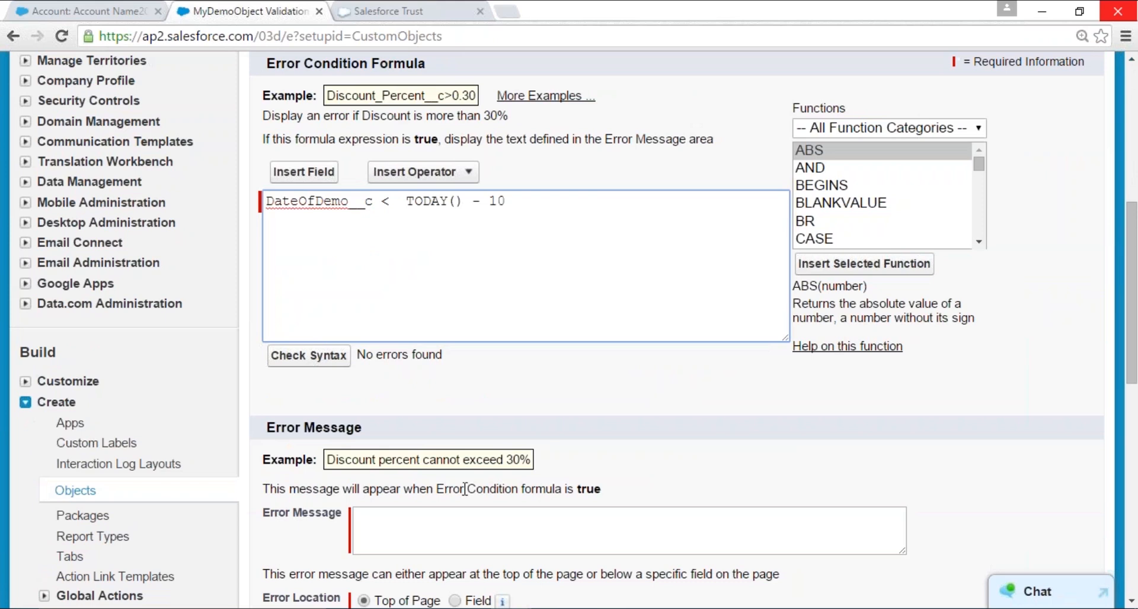
# - Enter the rule's error message "The Date of demo should be a date in December or beyond not before December 1st"
pyautogui.scroll(-3, 458, 484)
pyautogui.click(404, 352)
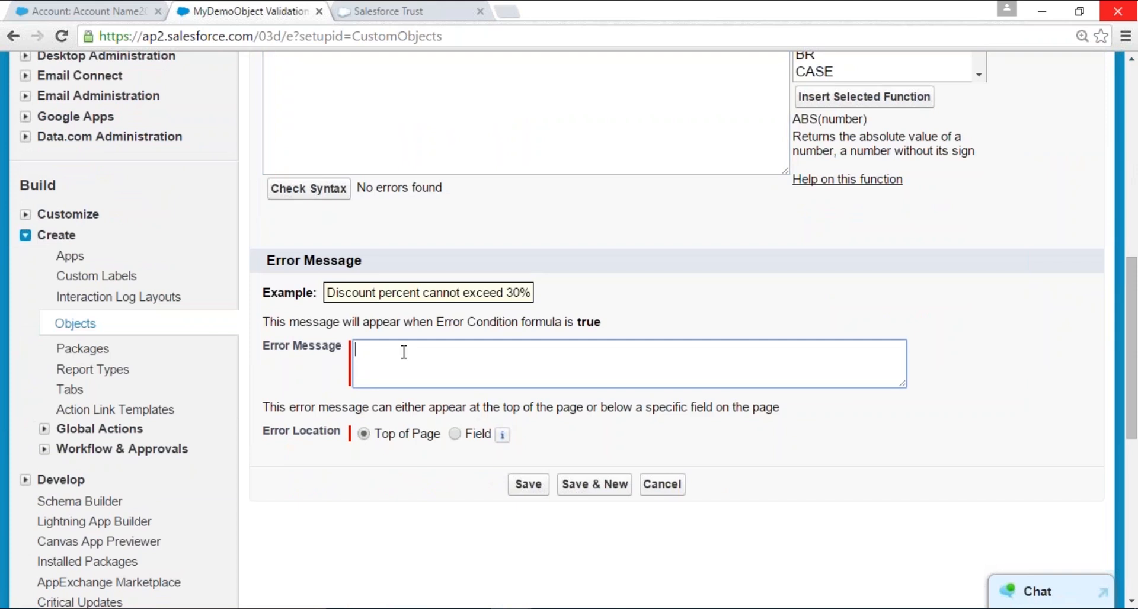
pyautogui.write('The Date of demo should be a date in D')
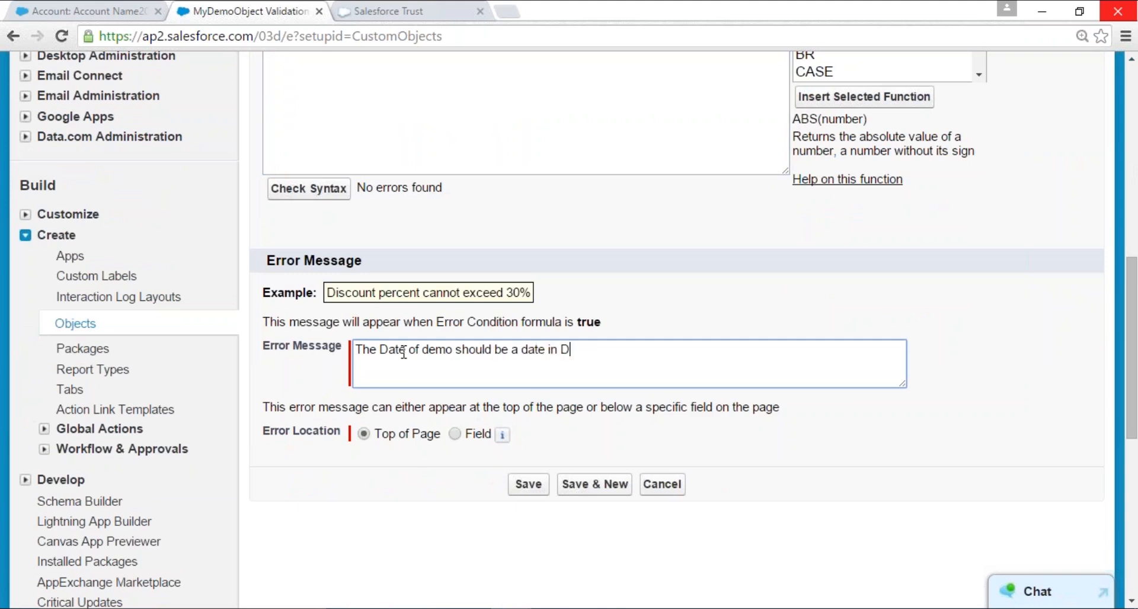
pyautogui.write('ecember or beyond not')
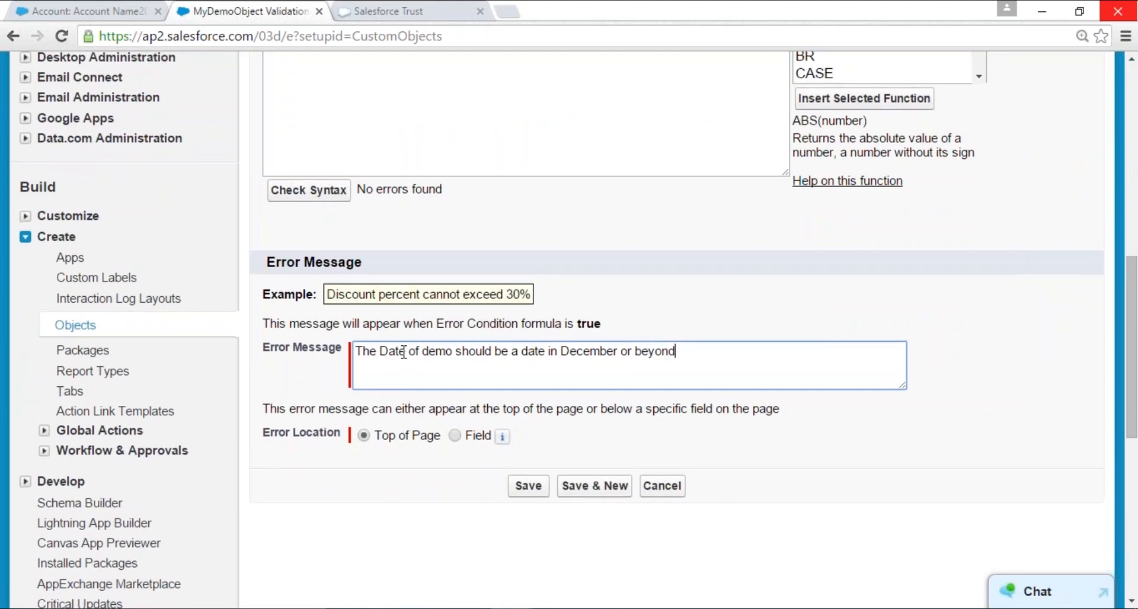
pyautogui.scroll(-1, 403, 353)
pyautogui.scroll(1, 404, 353)
pyautogui.write('before')
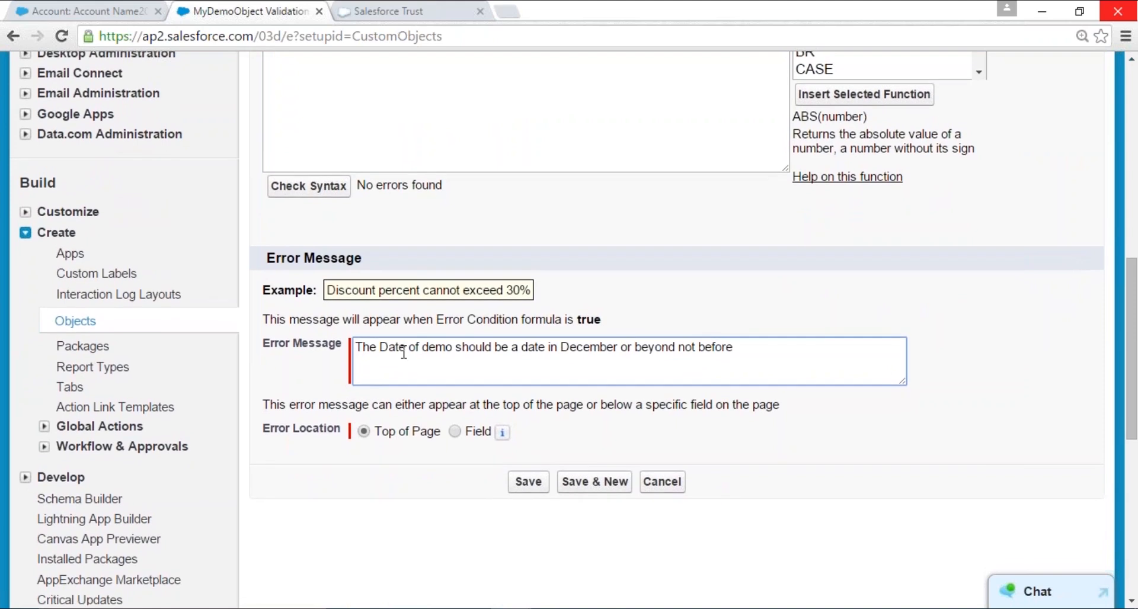
pyautogui.scroll(1, 403, 352)
pyautogui.write('Decembe')
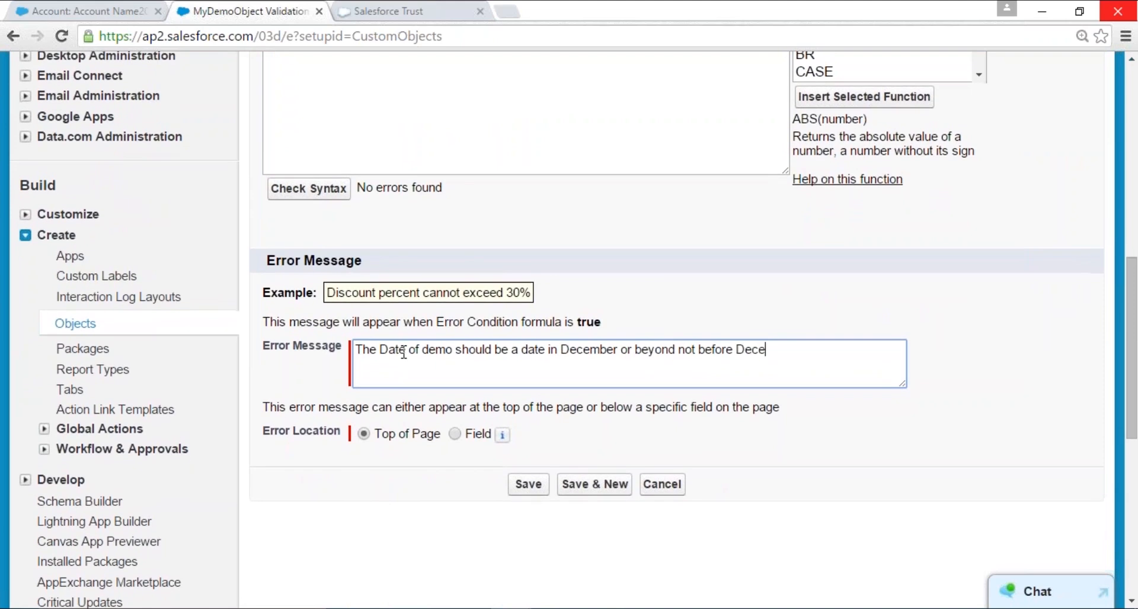
pyautogui.scroll(-1, 404, 353)
pyautogui.write('r 1st')
pyautogui.scroll(3, 403, 353)
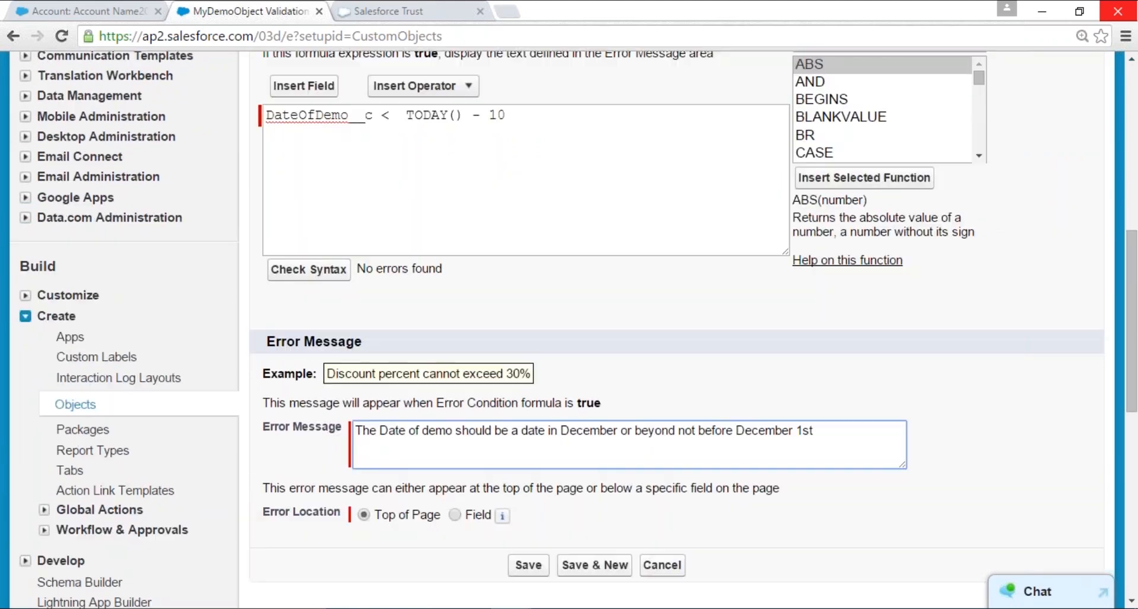
# - Set the error location to Top of Page and save the validation rule
pyautogui.click(454, 515)
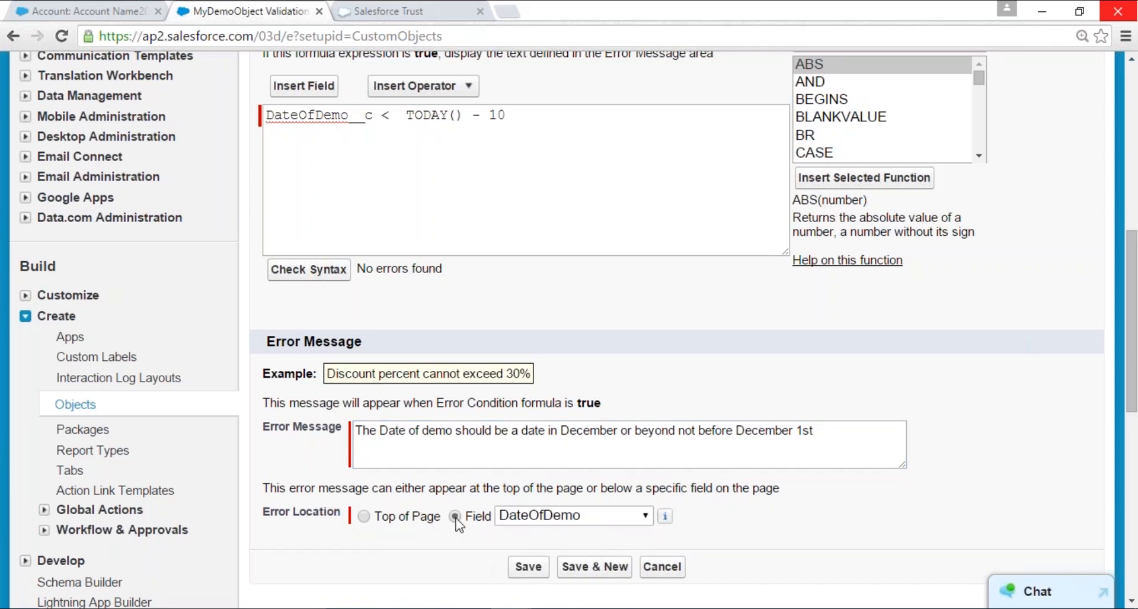
pyautogui.click(365, 516)
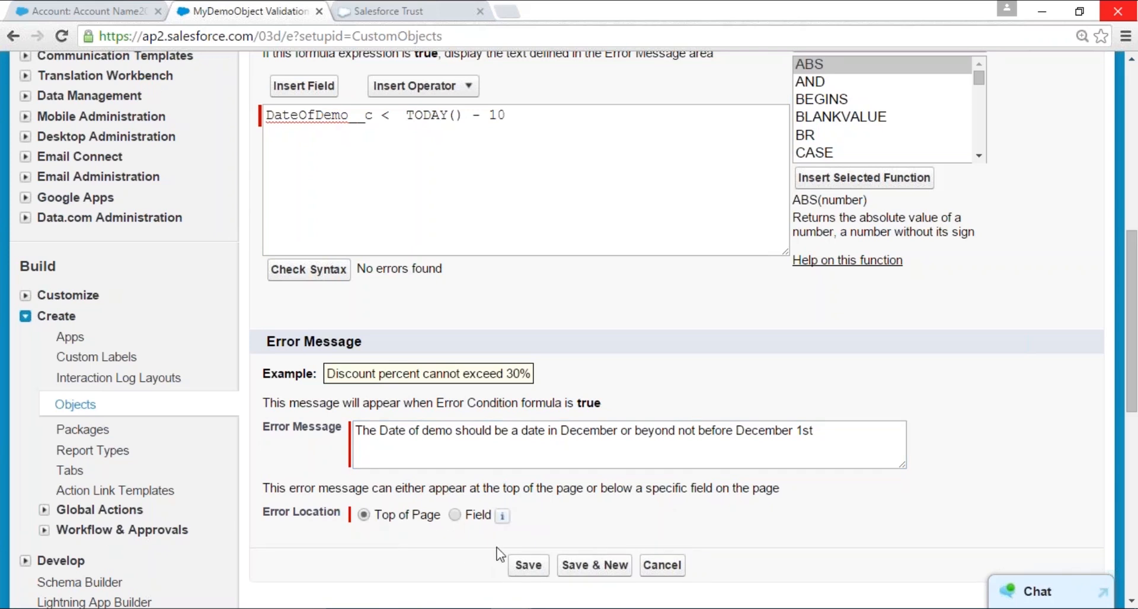
pyautogui.click(528, 566)
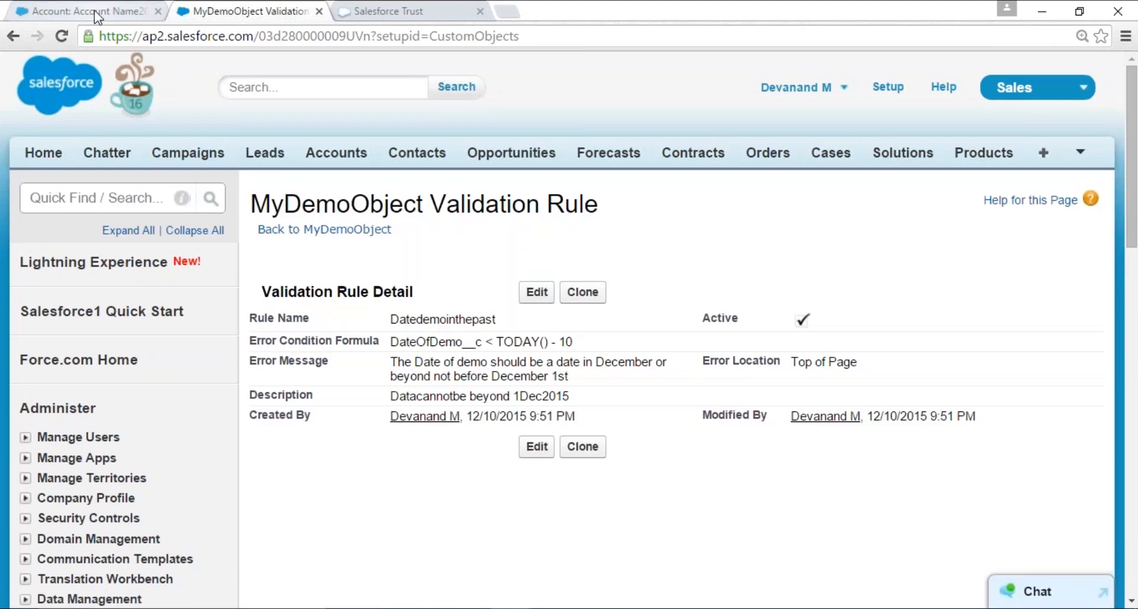
# - Look through the list of all tabs for one belonging to MyDemoObject
pyautogui.click(95, 9)
pyautogui.scroll(10, 468, 265)
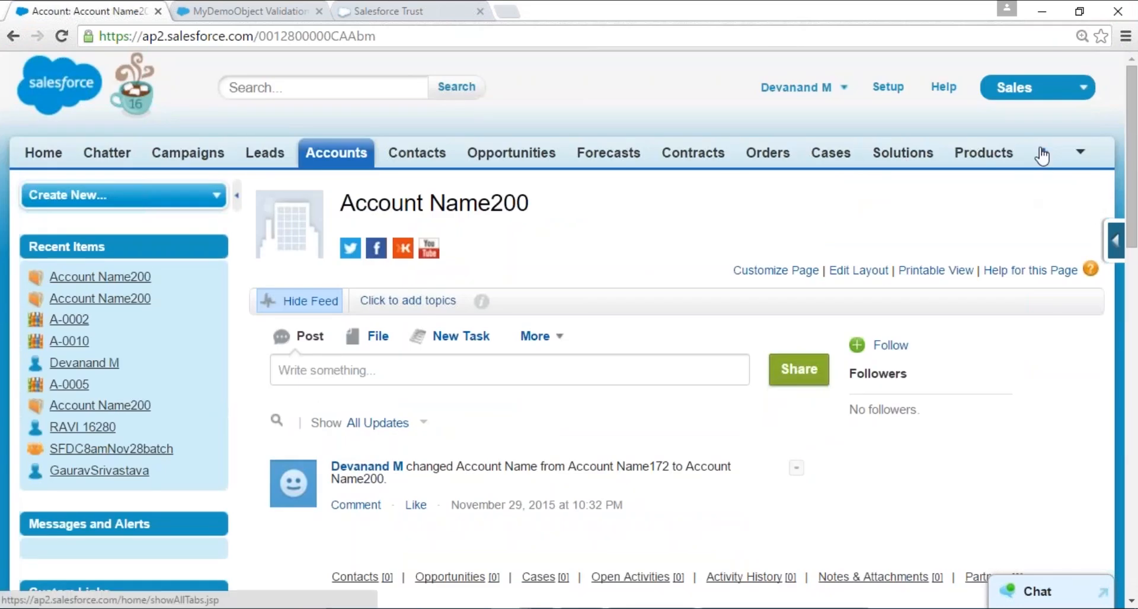
pyautogui.click(1042, 155)
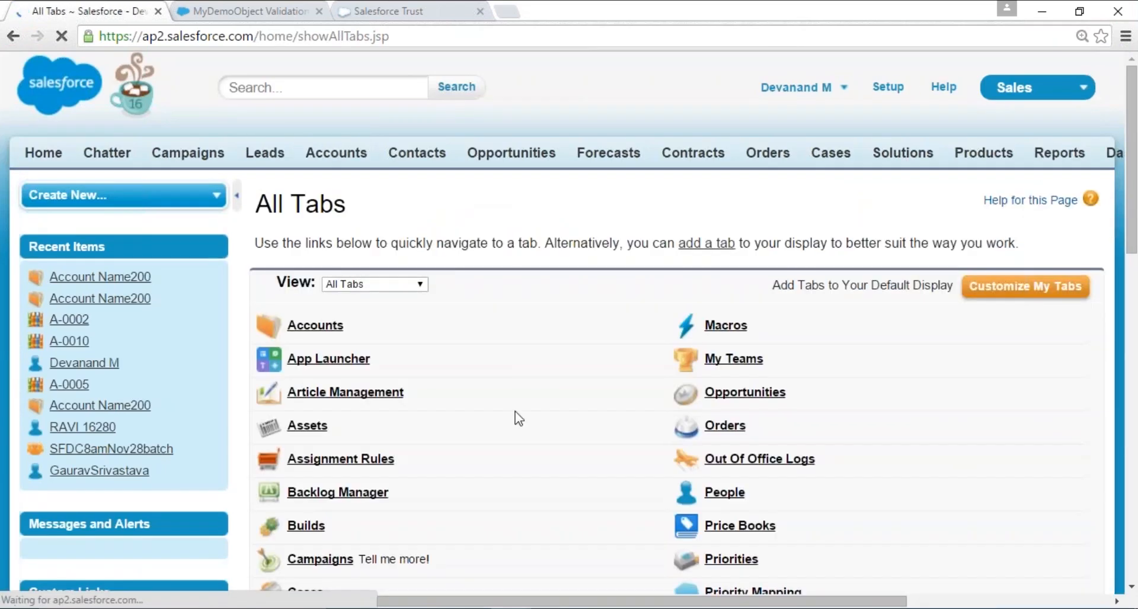
pyautogui.scroll(-4, 518, 418)
pyautogui.scroll(-5, 519, 418)
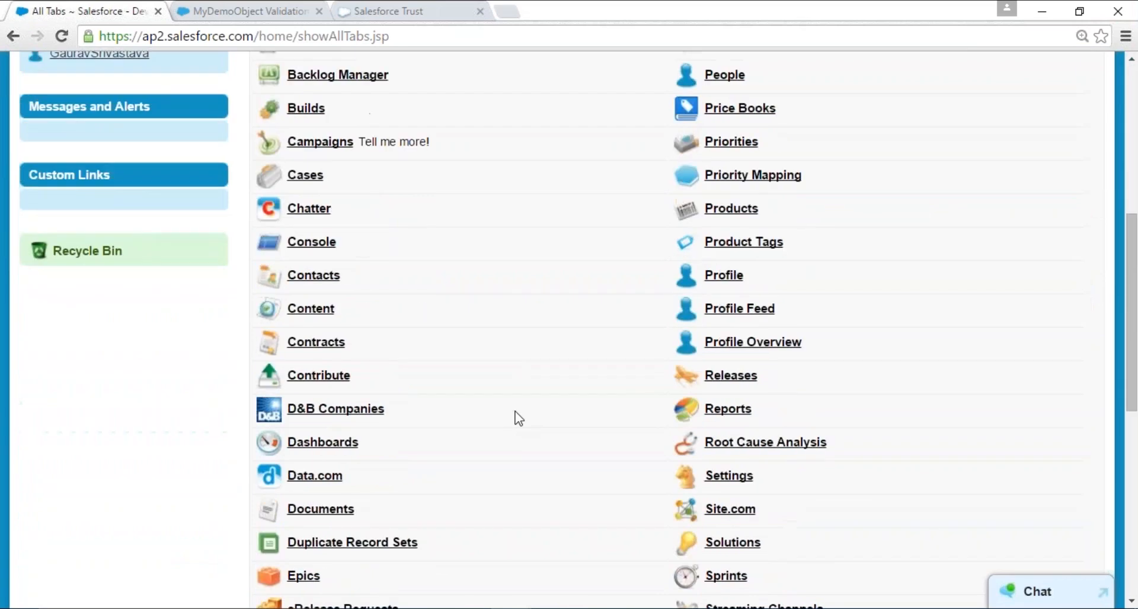
pyautogui.scroll(4, 519, 418)
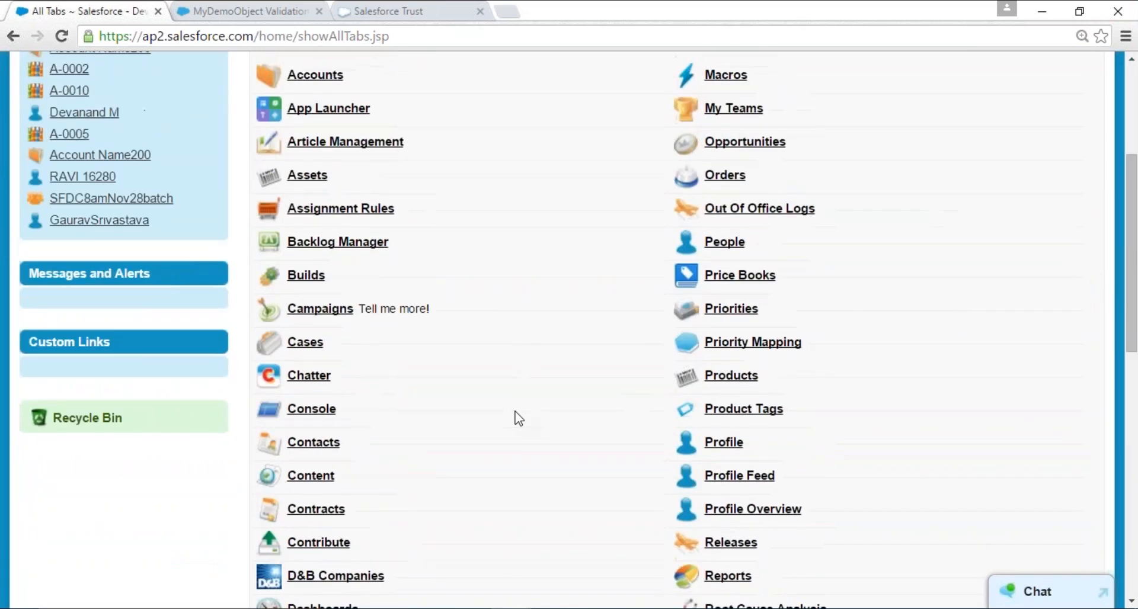
pyautogui.scroll(4, 519, 418)
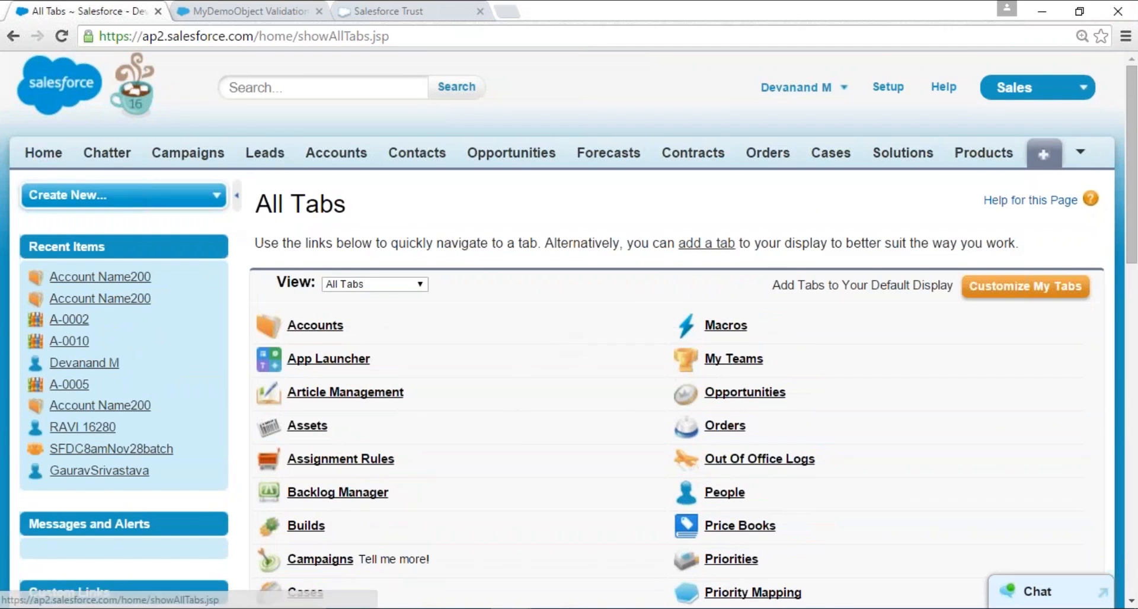
# - Start a new custom object tab from the Custom Tabs setup page
pyautogui.hotkey('ctrl', 'Tab')
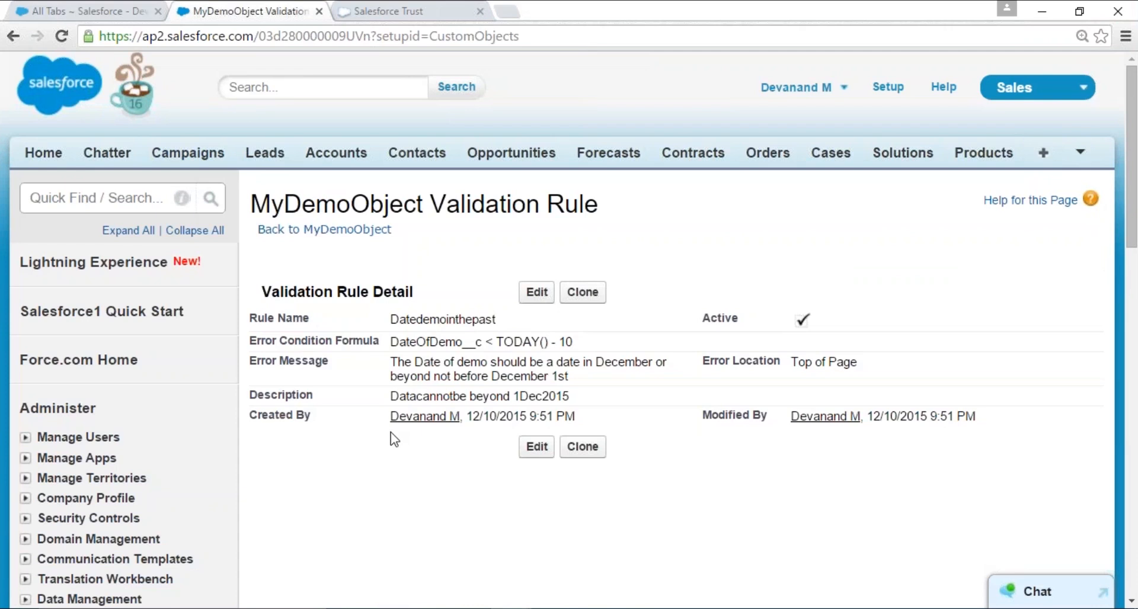
pyautogui.scroll(-4, 390, 432)
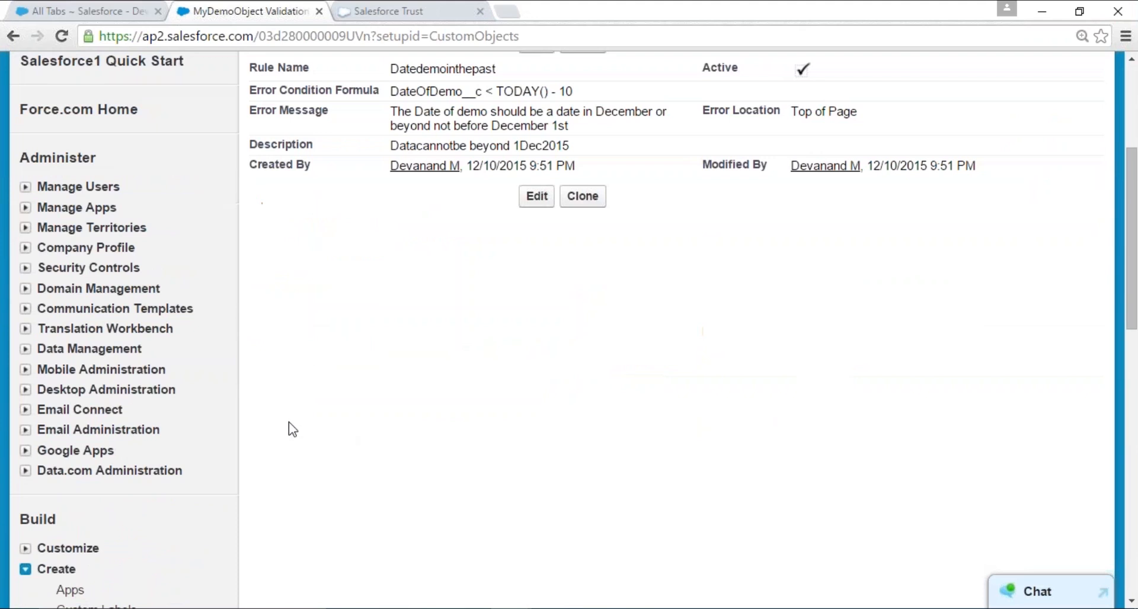
pyautogui.scroll(-3, 241, 422)
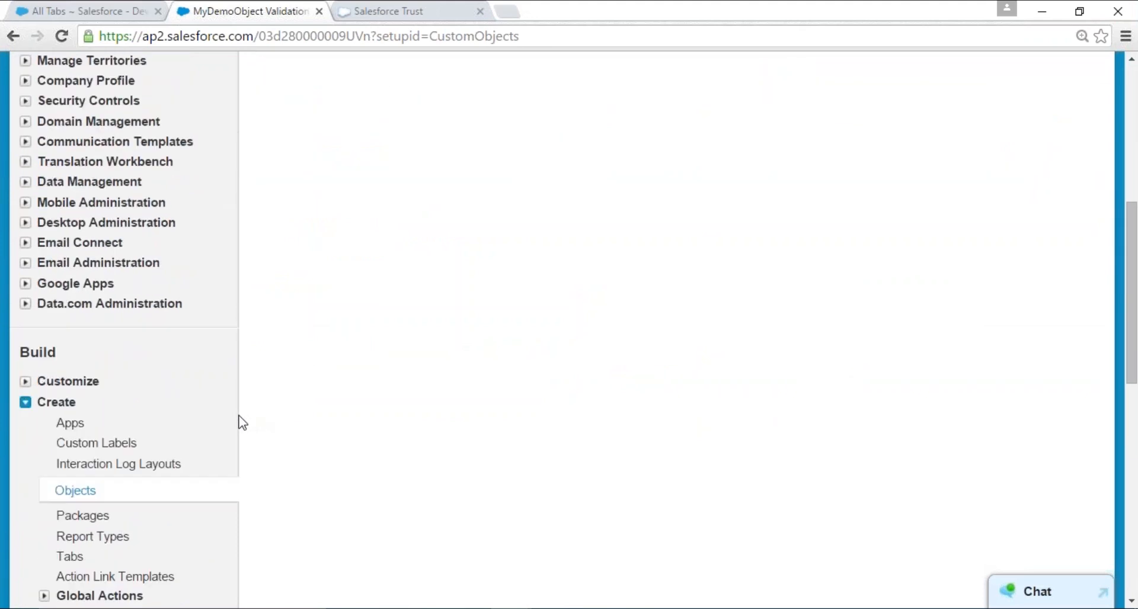
pyautogui.scroll(-1, 194, 442)
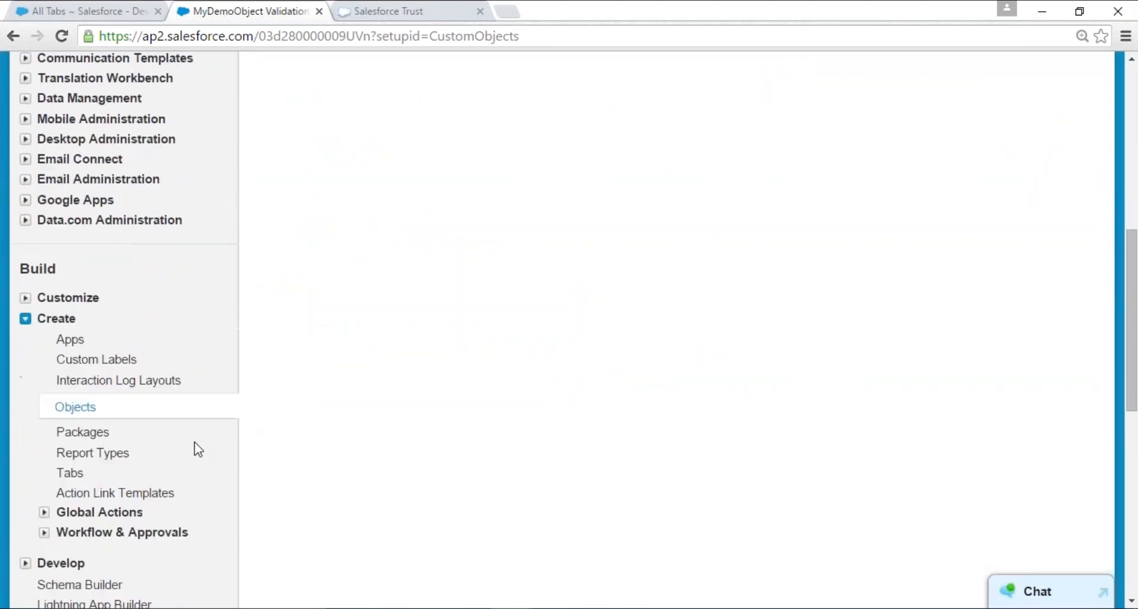
pyautogui.click(70, 473)
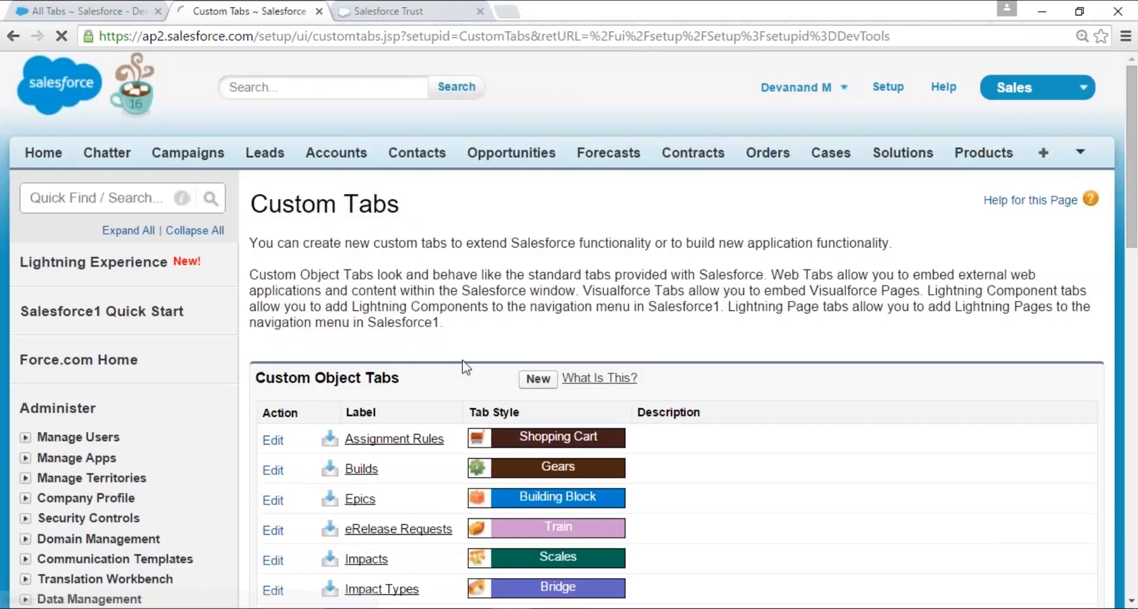
pyautogui.click(539, 381)
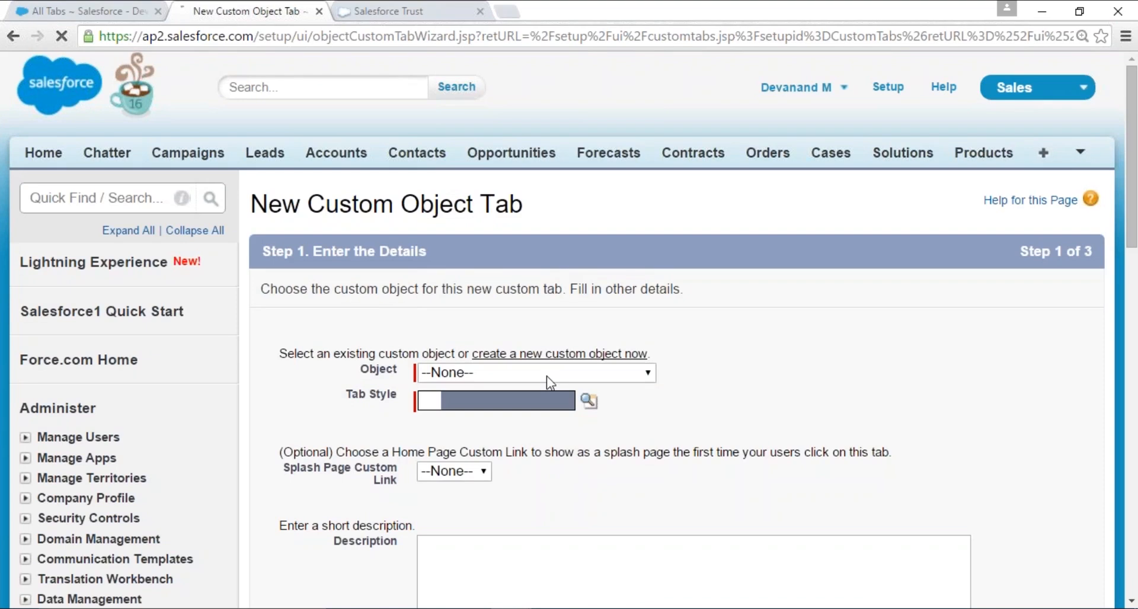
# - Assign MyDemoObject as the new tab's object and Airplane as its tab style
pyautogui.click(546, 374)
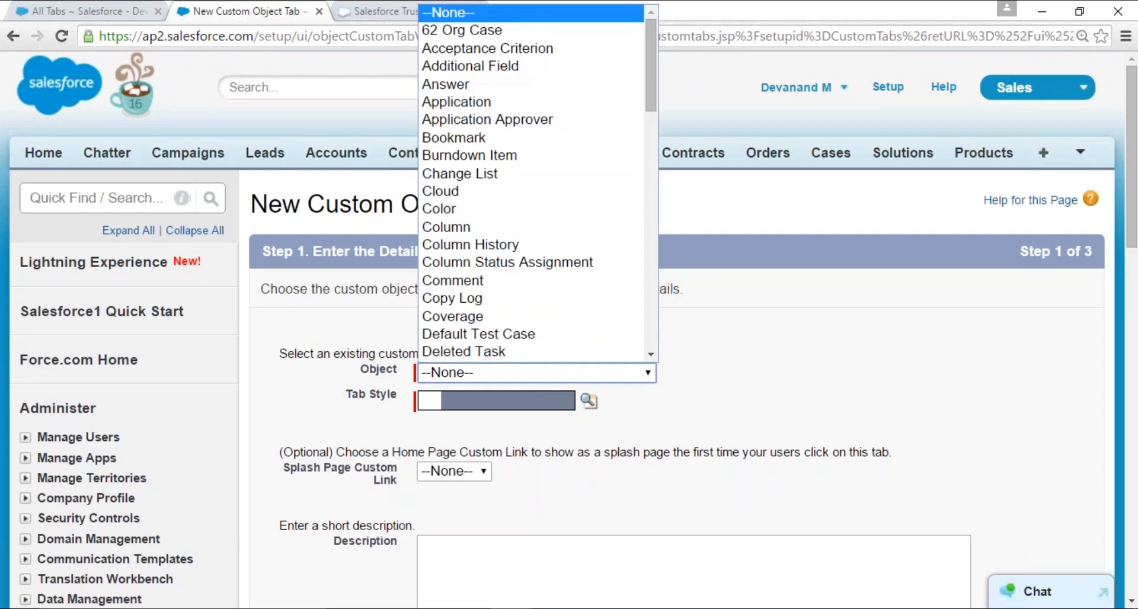
pyautogui.press('m')
pyautogui.click(499, 354)
pyautogui.scroll(-3, 589, 296)
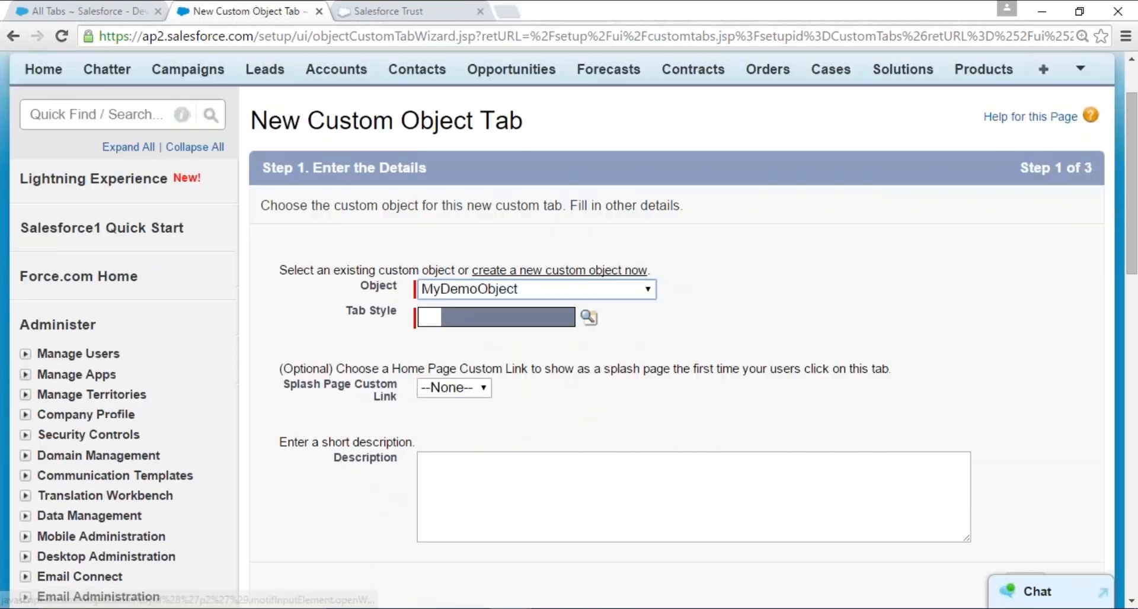
pyautogui.click(589, 235)
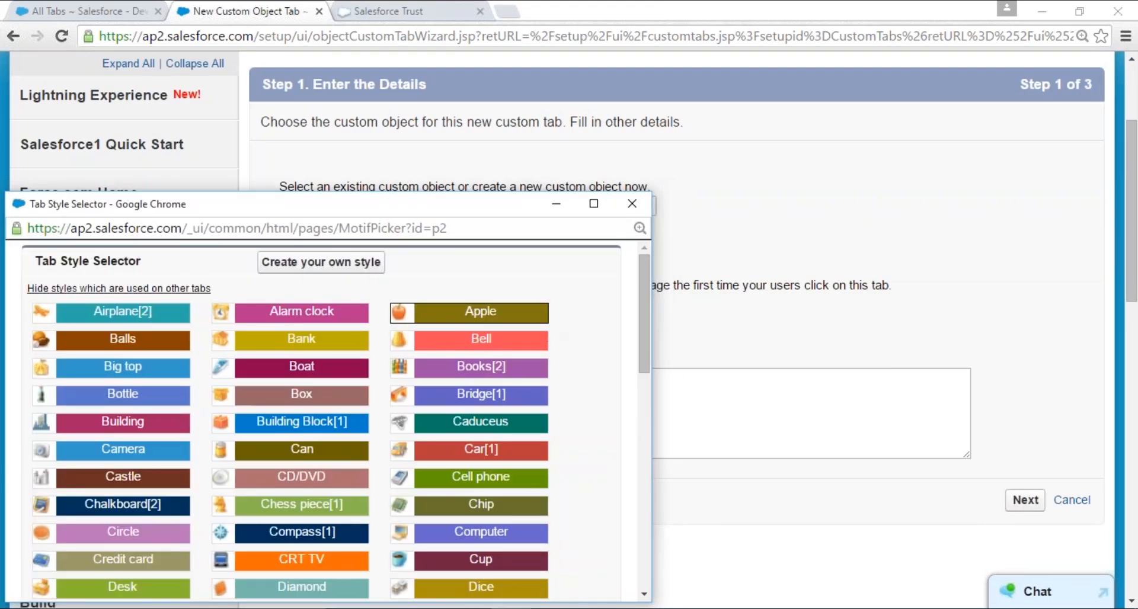
pyautogui.click(128, 311)
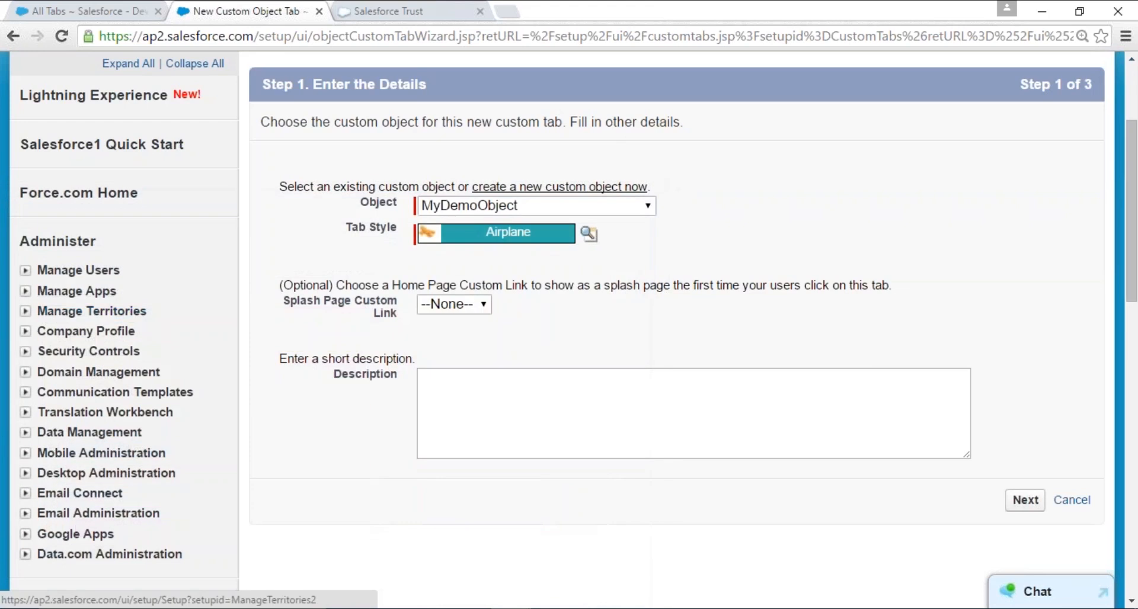
# - Save the MyDemoObject tab with Default On visibility for all profiles, included in all custom apps
pyautogui.click(1024, 501)
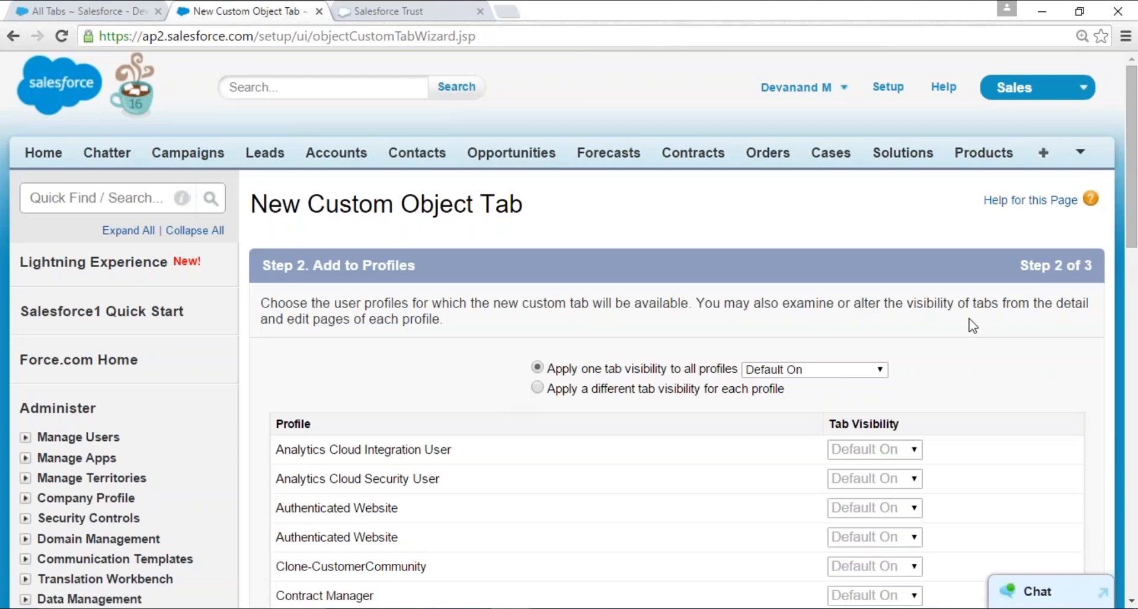
pyautogui.scroll(-14, 924, 346)
pyautogui.scroll(-4, 1003, 356)
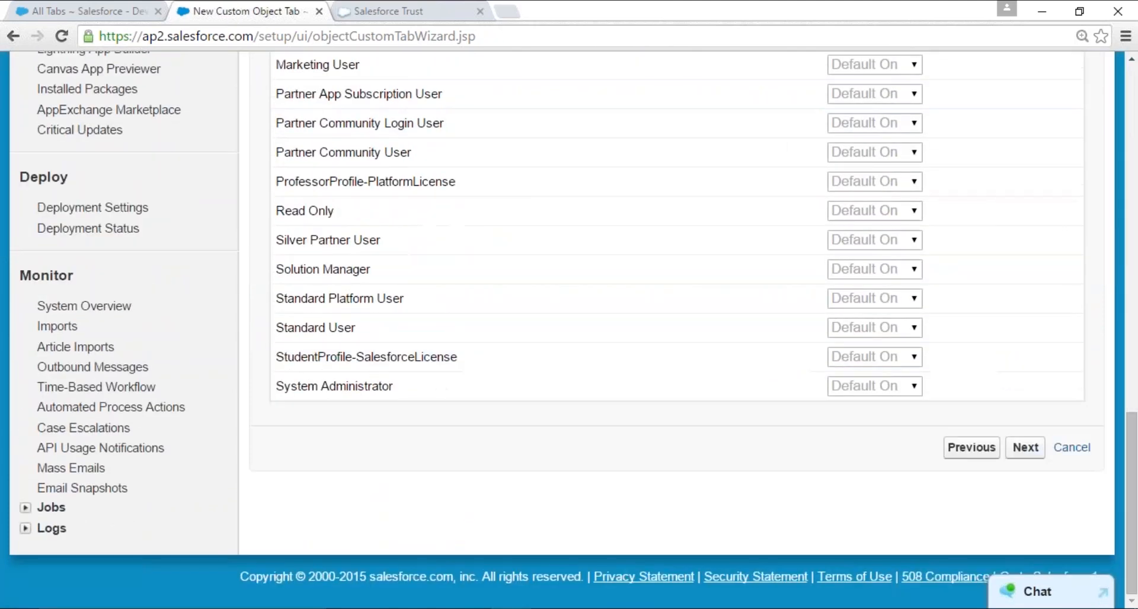
pyautogui.click(1024, 447)
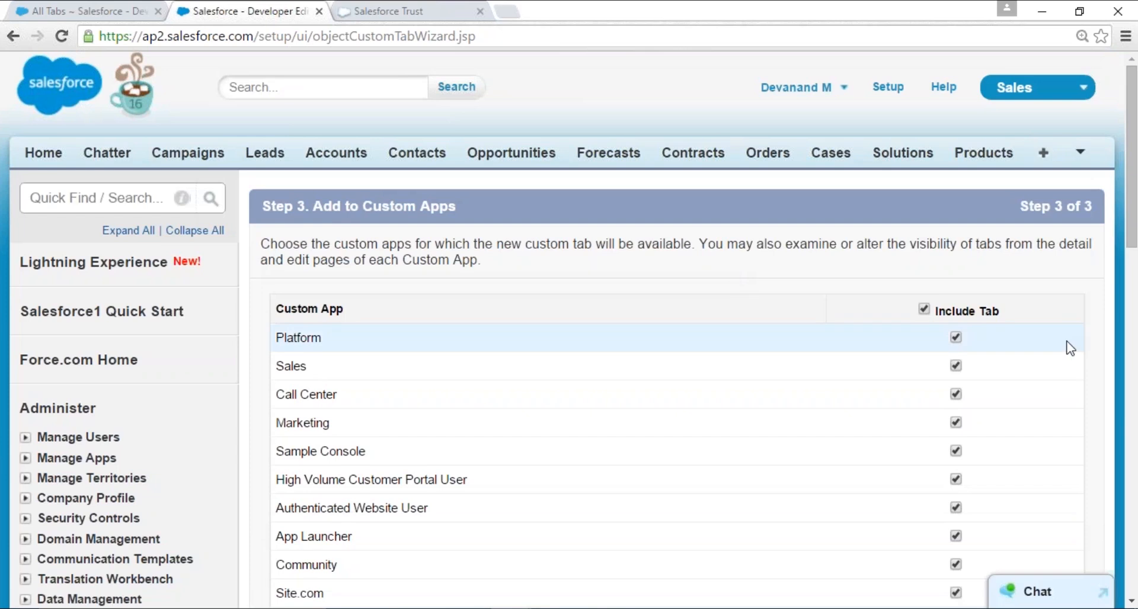
pyautogui.scroll(-8, 1007, 337)
pyautogui.click(1019, 287)
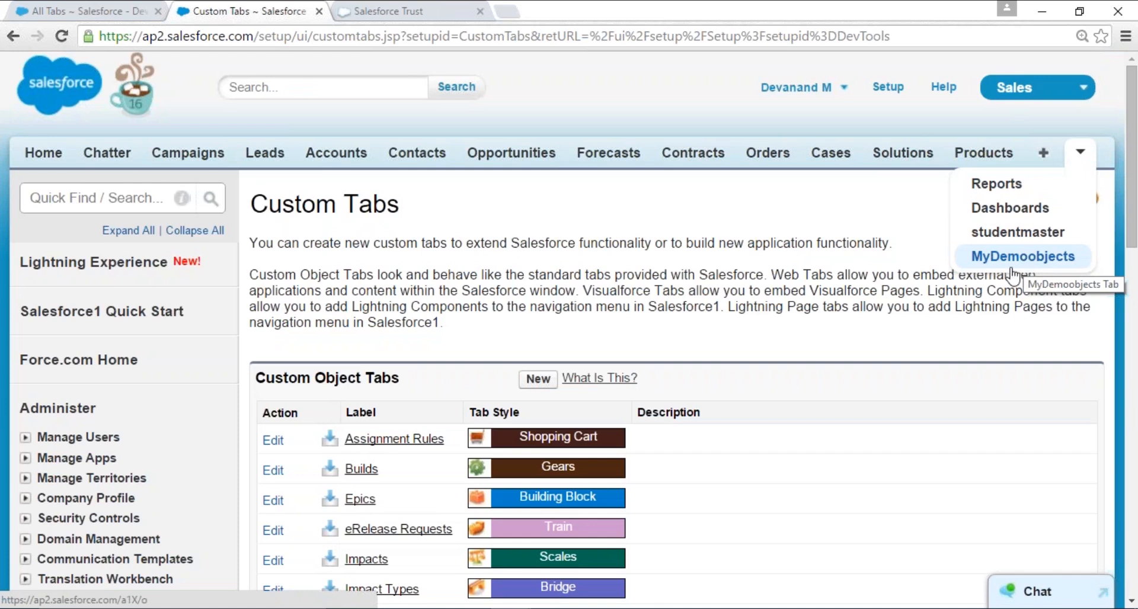
# - Switch to the StudentMasterApp and open a blank MyDemoObject record form from the MyDemoobjects tab
pyautogui.click(1015, 91)
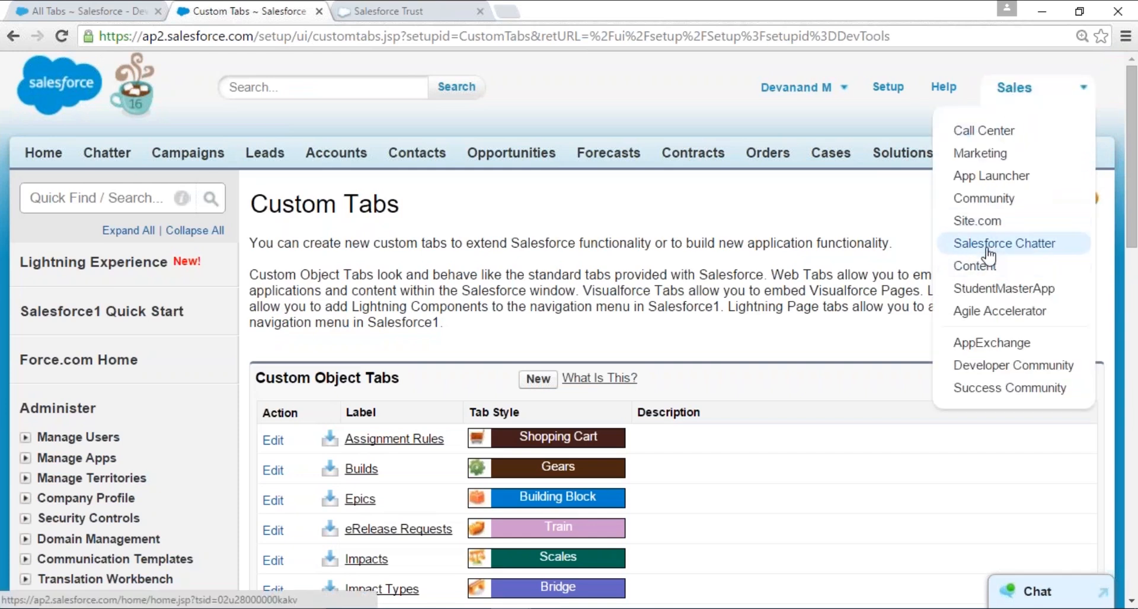
pyautogui.click(997, 289)
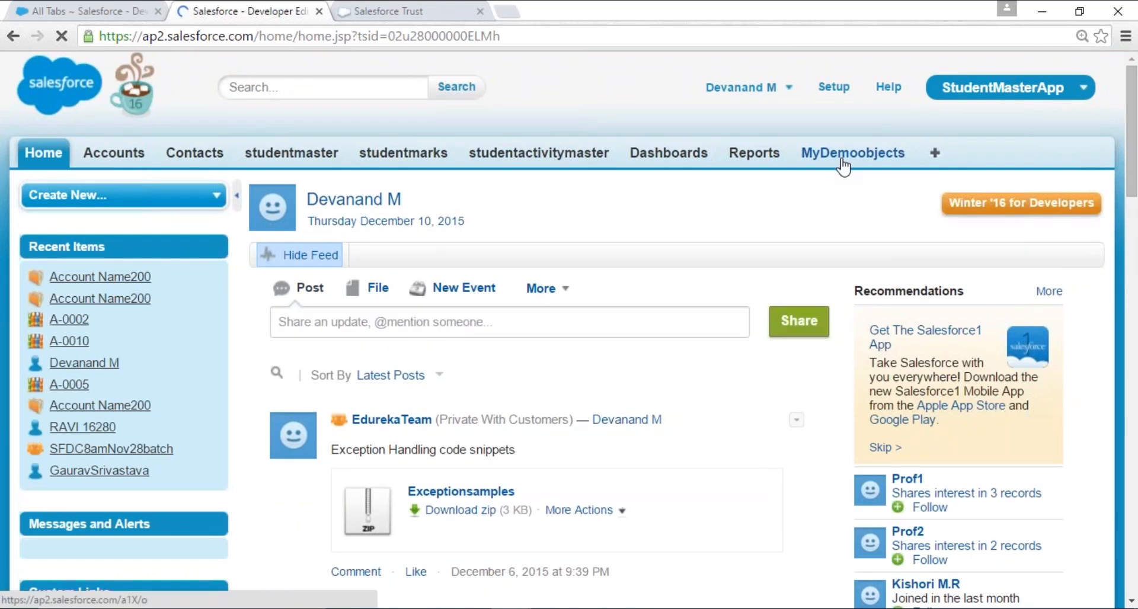
pyautogui.moveTo(797, 155); pyautogui.dragTo(906, 156)
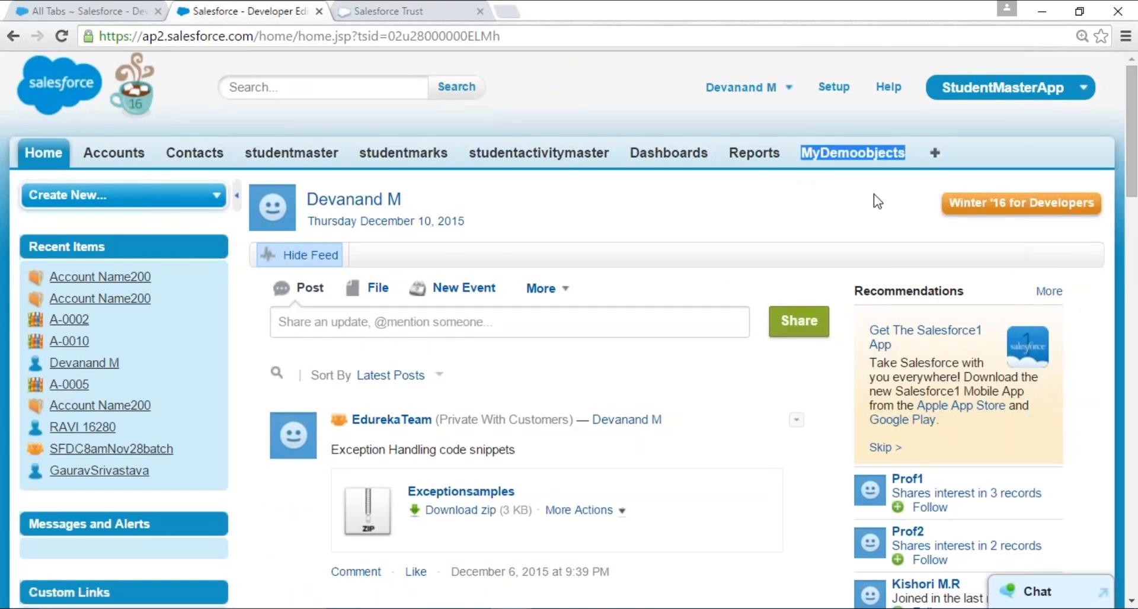
pyautogui.click(859, 153)
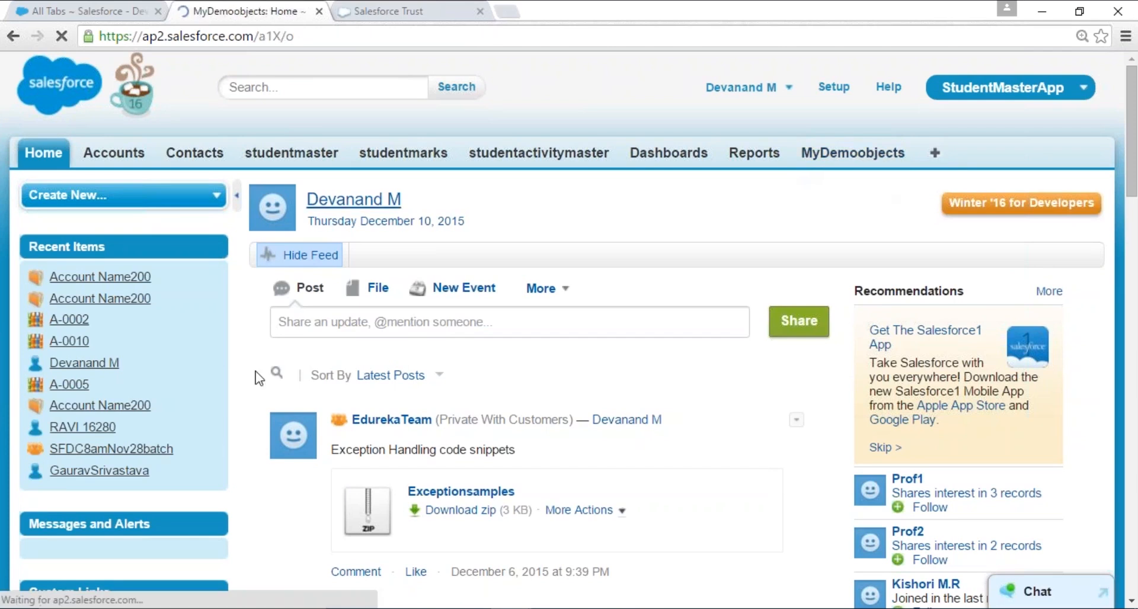
pyautogui.click(532, 307)
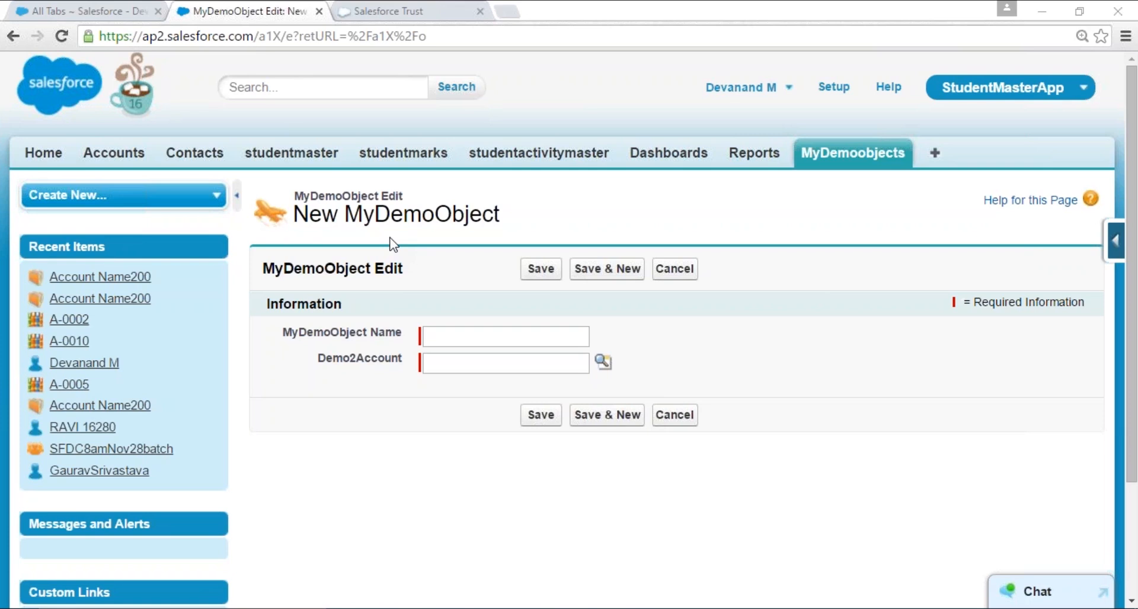
# - Switch through the Sales app to the Call Center app and start a new MyDemoObject record there
pyautogui.click(966, 89)
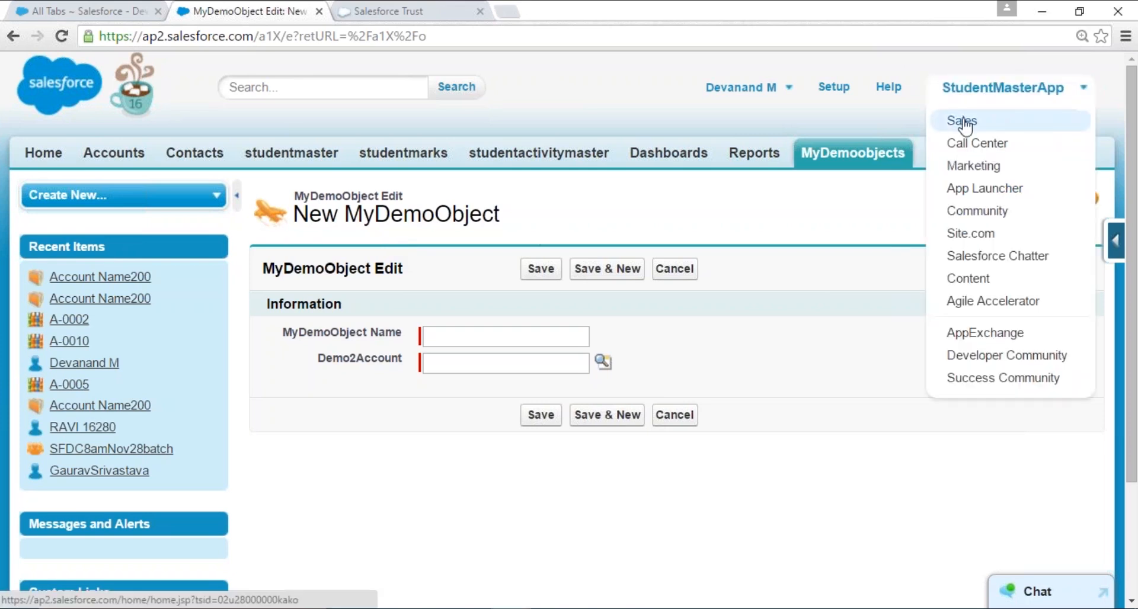
pyautogui.click(963, 122)
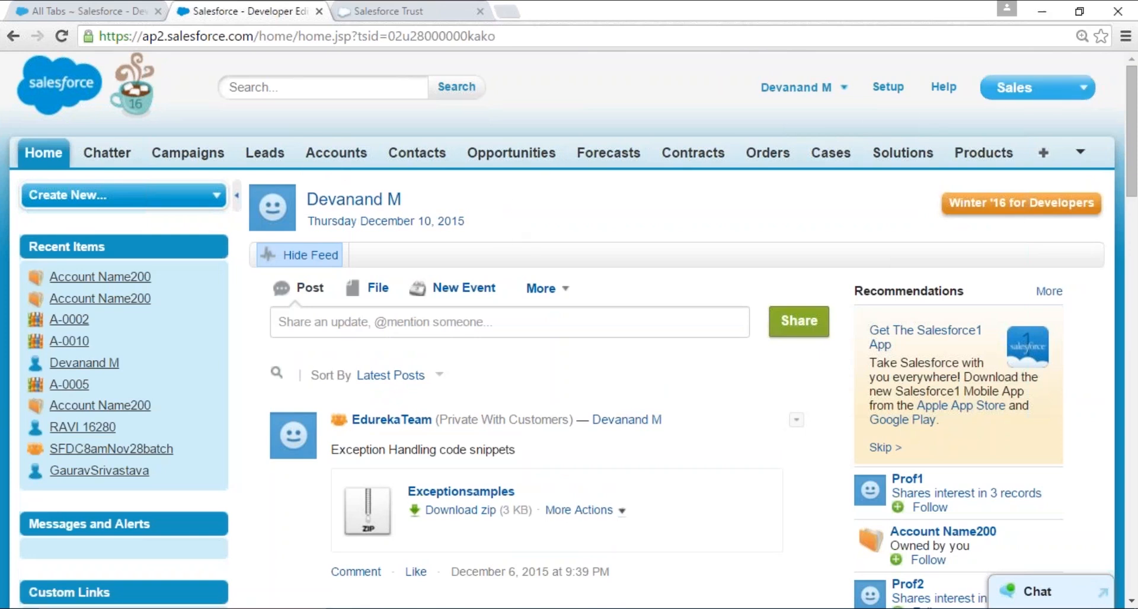
pyautogui.click(1034, 92)
pyautogui.click(984, 131)
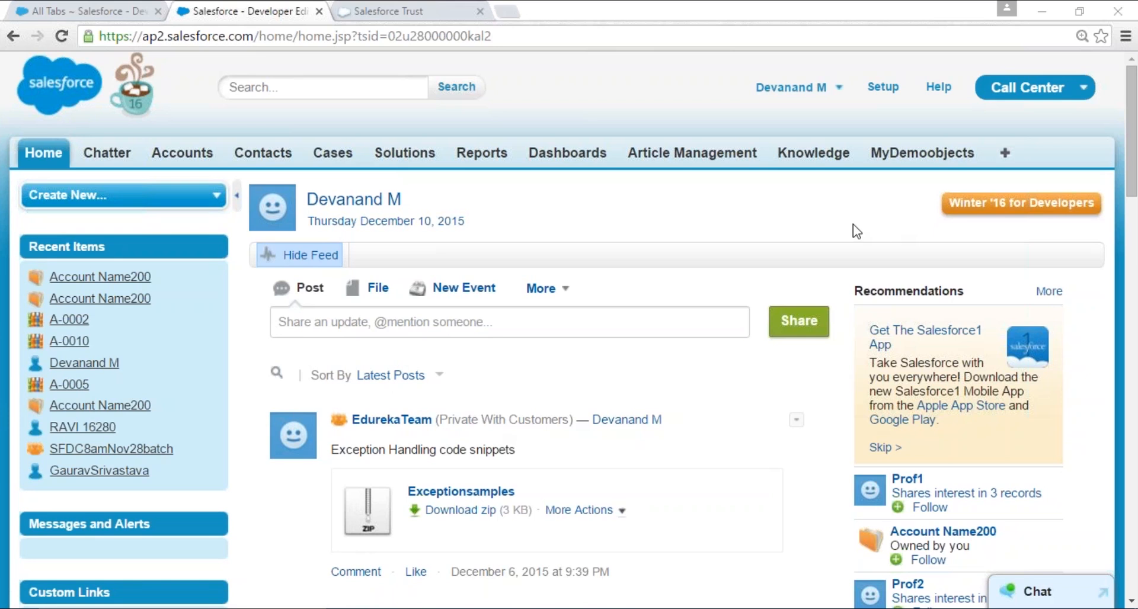
pyautogui.click(957, 153)
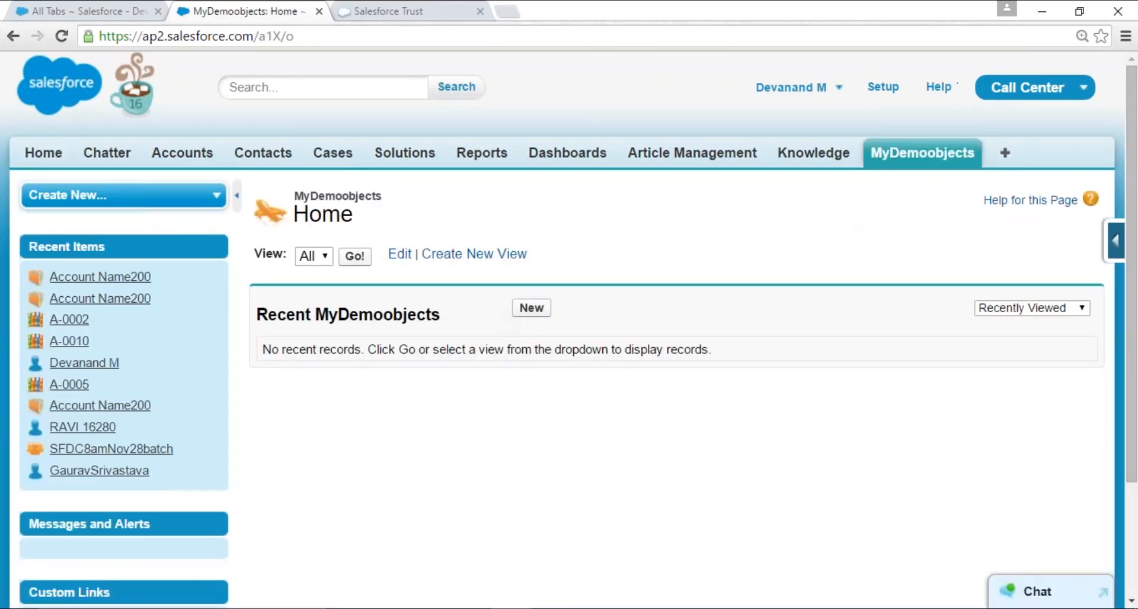
pyautogui.click(532, 308)
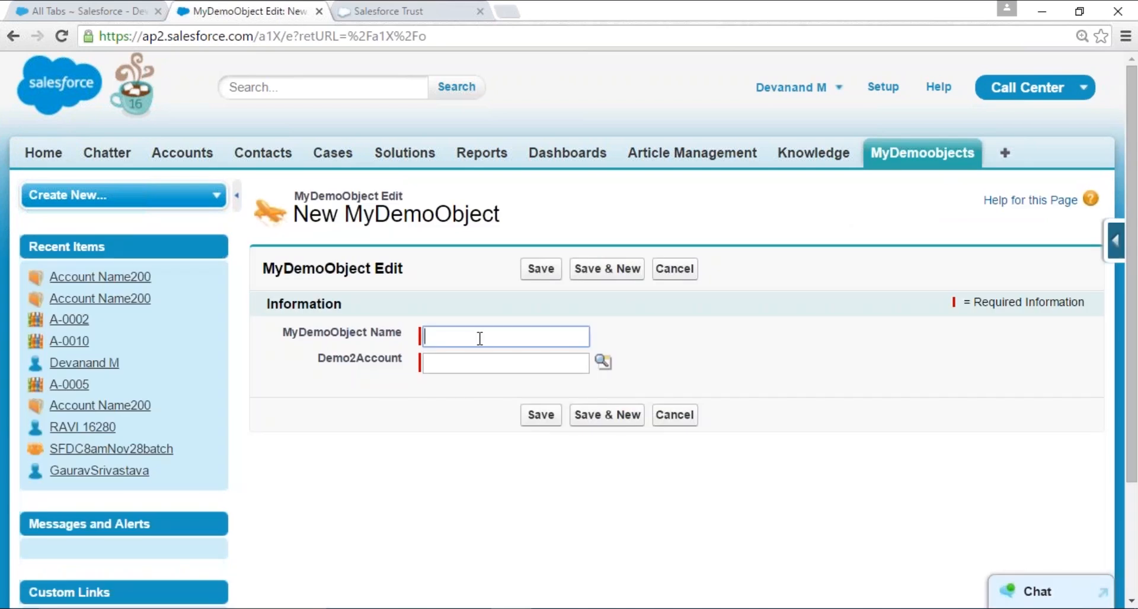
# - Name the new MyDemoObject record Test and open the Demo2Account lookup, closing it without choosing an account
pyautogui.write('Test')
pyautogui.press('Tab')
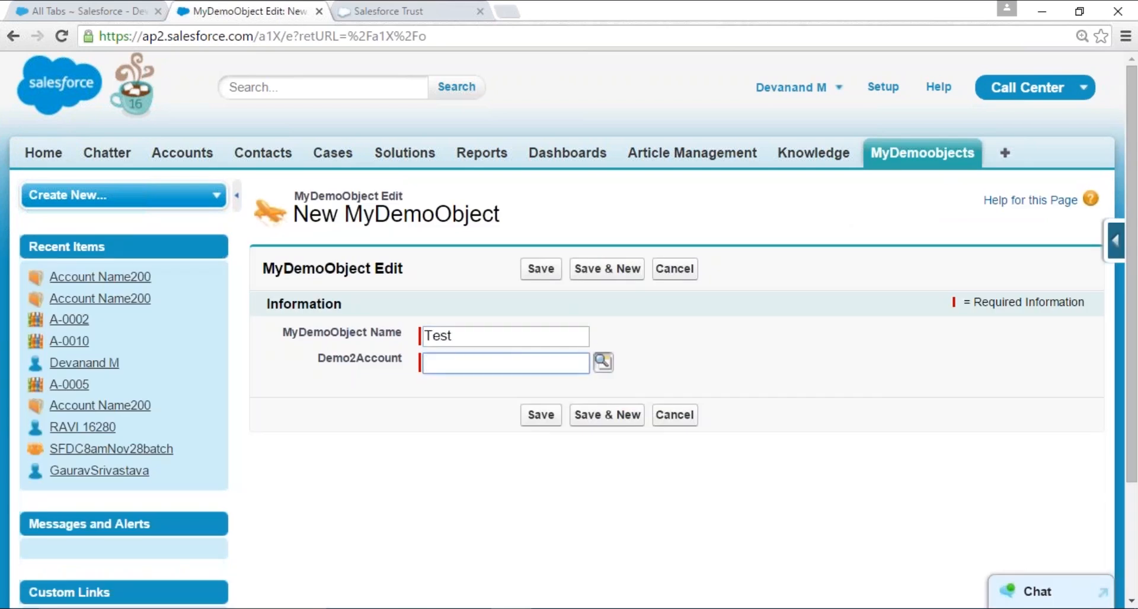
pyautogui.click(603, 362)
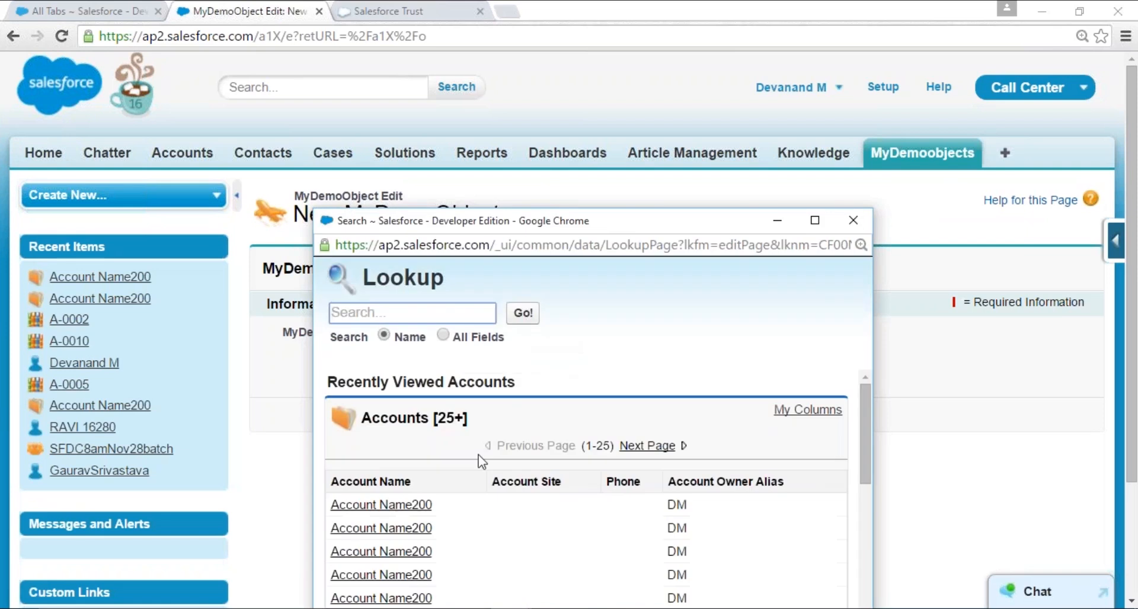
pyautogui.click(853, 220)
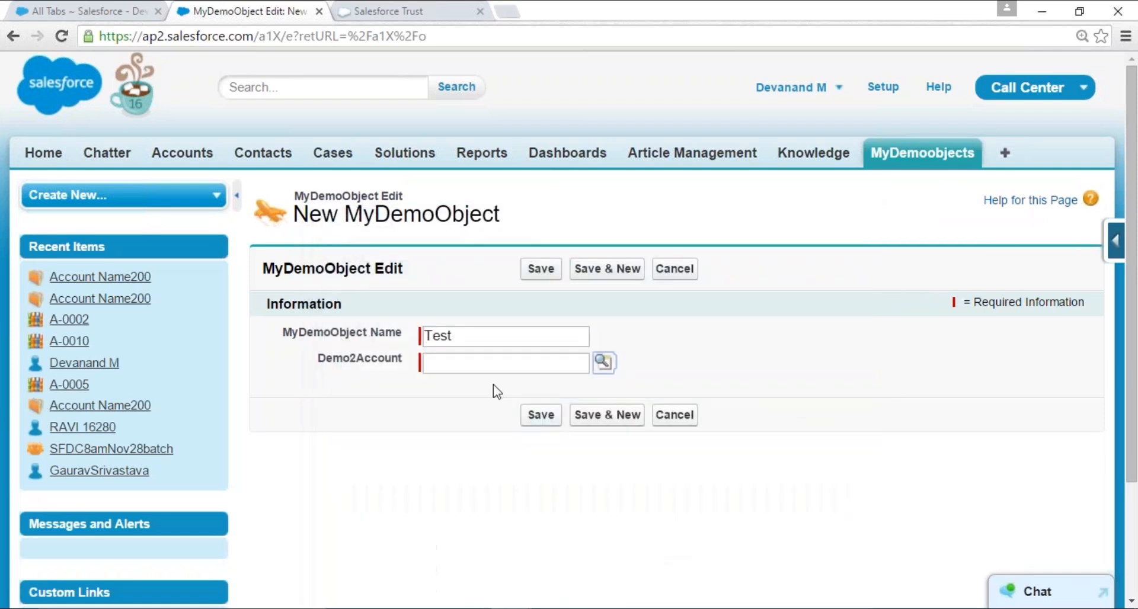
pyautogui.scroll(-2, 495, 391)
pyautogui.scroll(2, 480, 368)
# - Open the MyDemoObject Layout page layout for editing from the MyDemoObject custom object definition
pyautogui.click(121, 12)
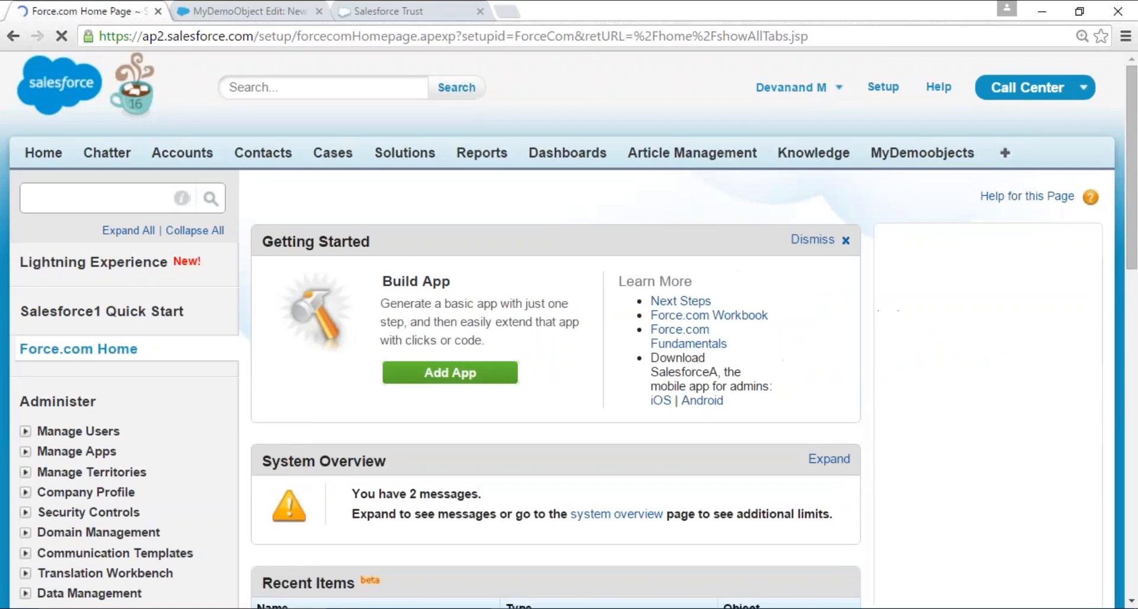
pyautogui.scroll(-6, 136, 407)
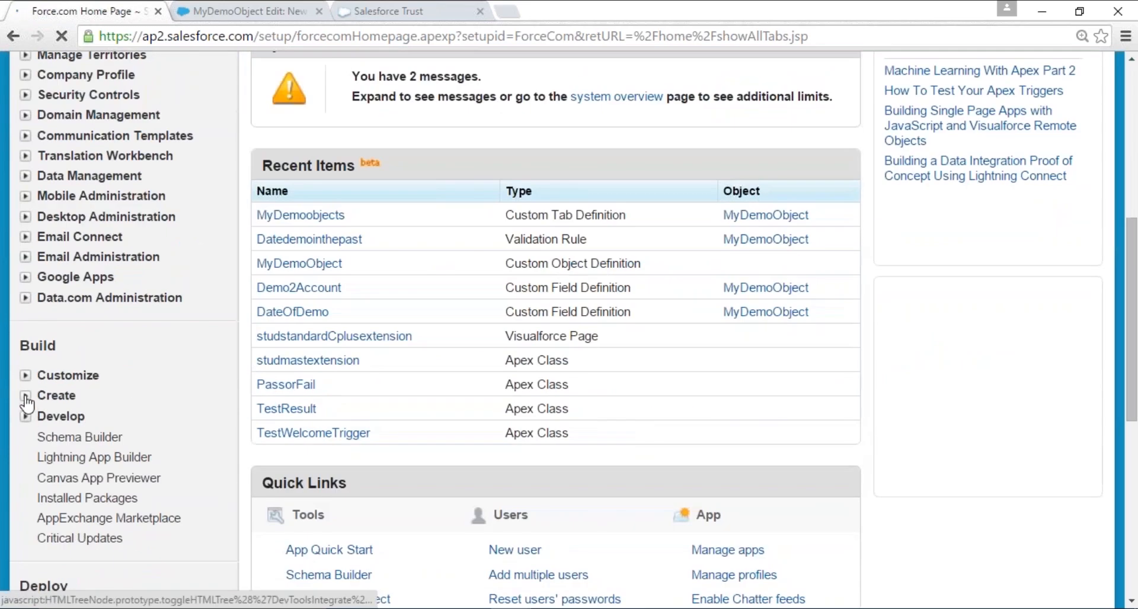
pyautogui.click(300, 214)
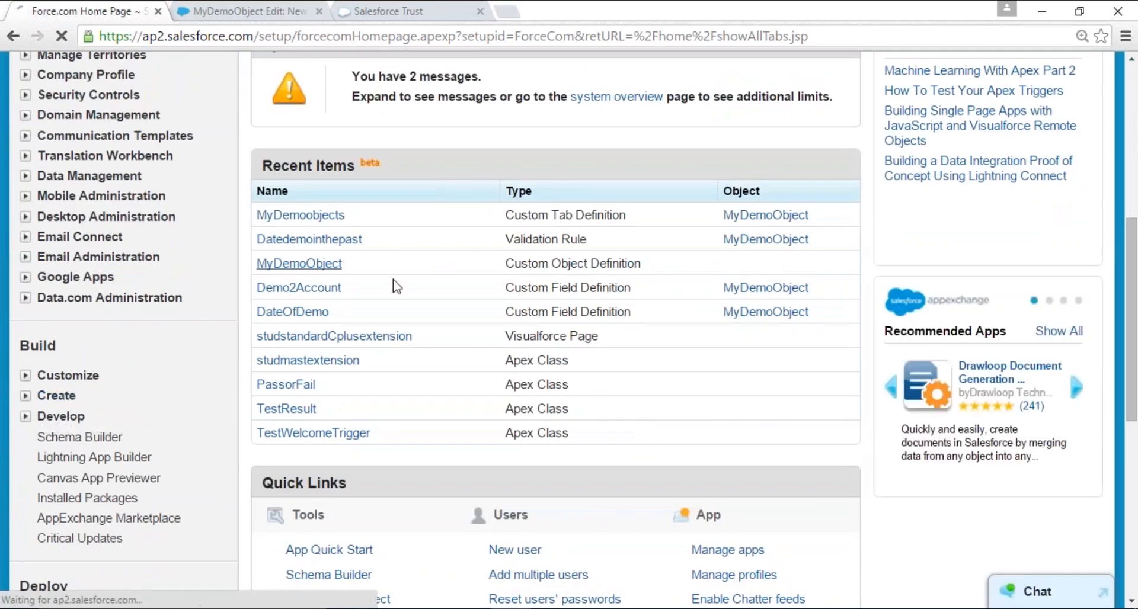
pyautogui.scroll(-3, 501, 215)
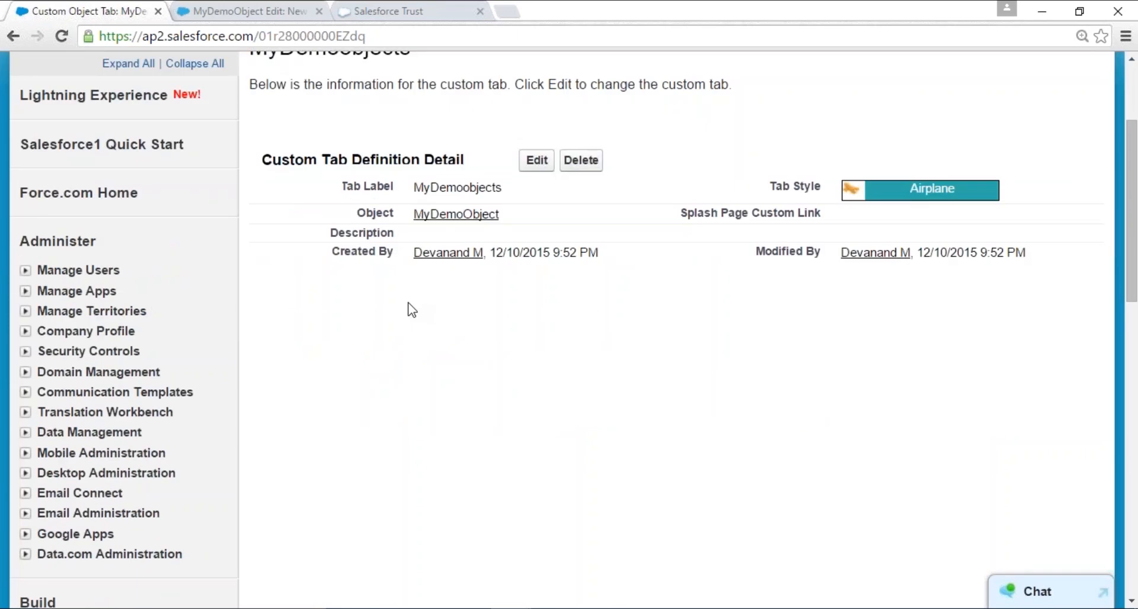
pyautogui.scroll(-4, 355, 358)
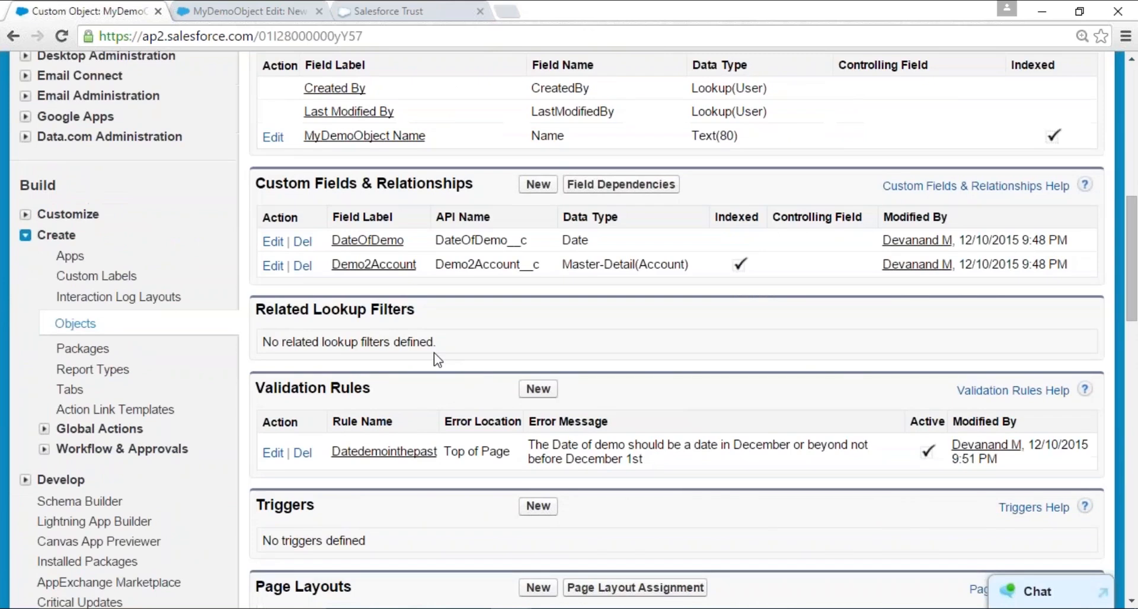
pyautogui.scroll(-4, 433, 353)
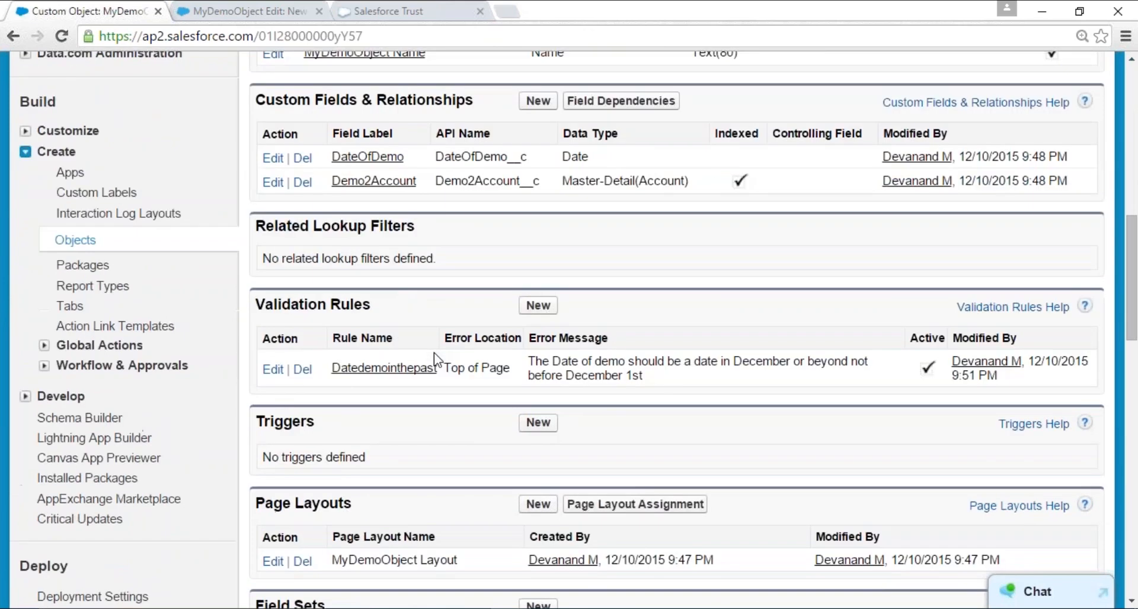
pyautogui.click(270, 397)
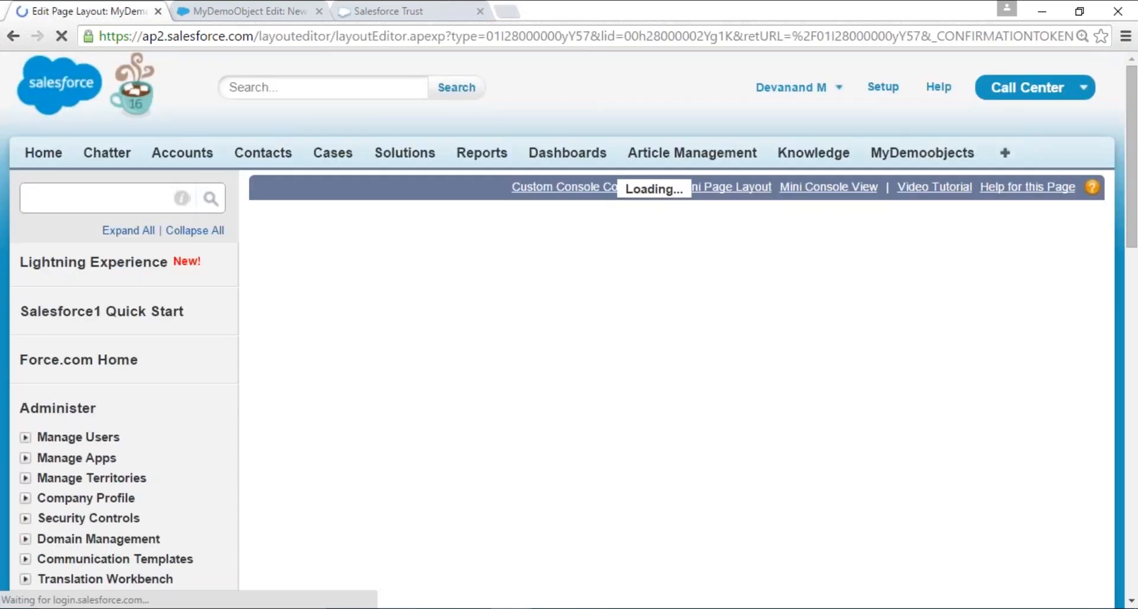
# - Add the DateOfDemo field to the layout's Information section beside MyDemoObject Name and save the layout
pyautogui.scroll(-5, 637, 412)
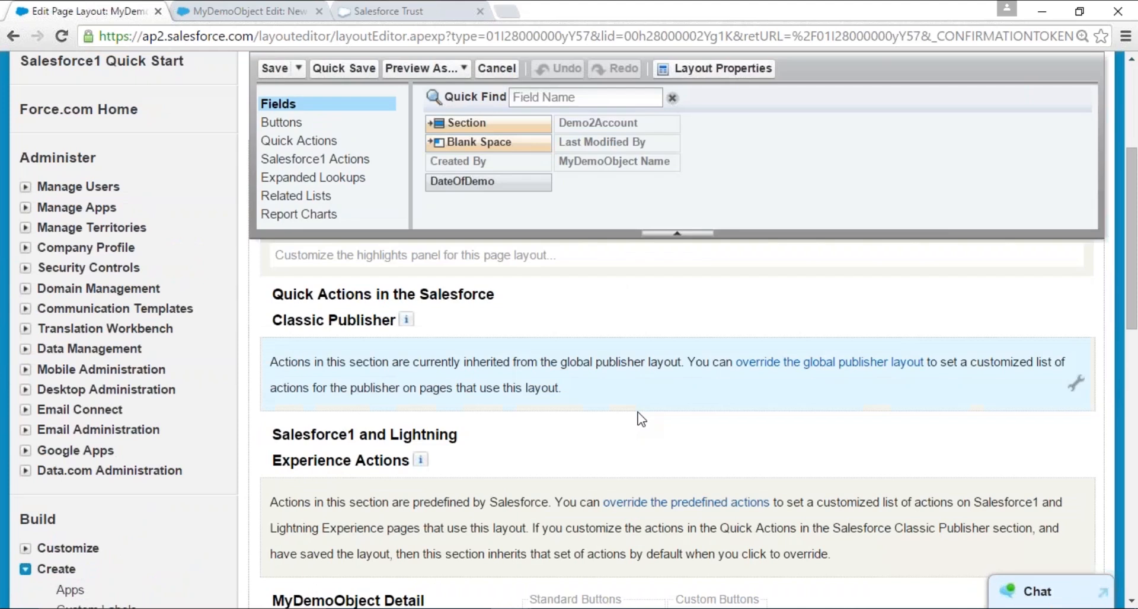
pyautogui.scroll(-3, 640, 418)
pyautogui.click(248, 11)
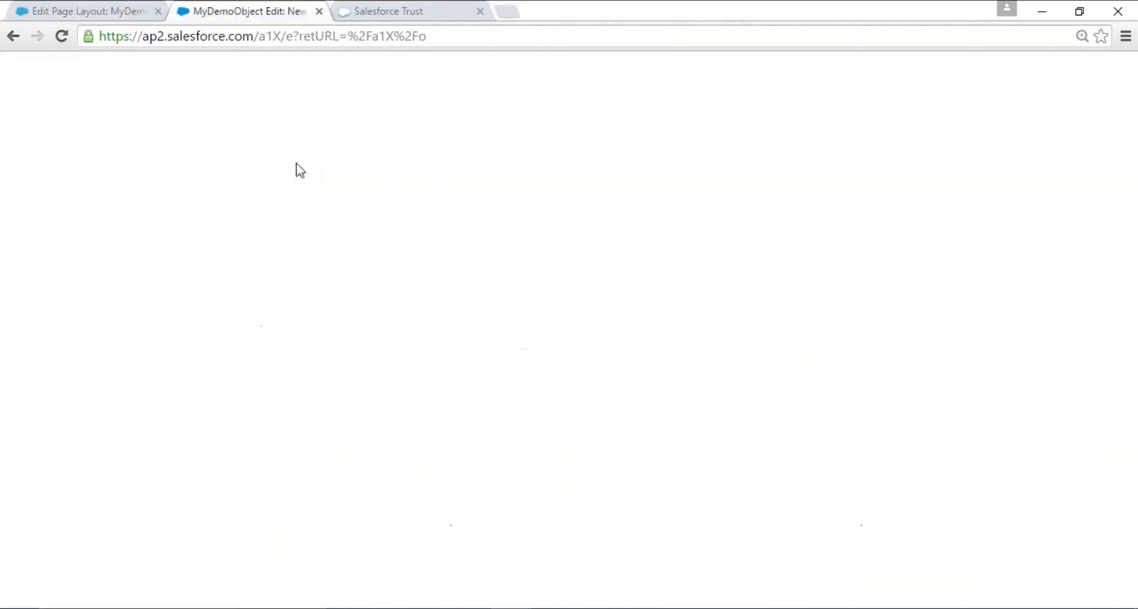
pyautogui.click(118, 10)
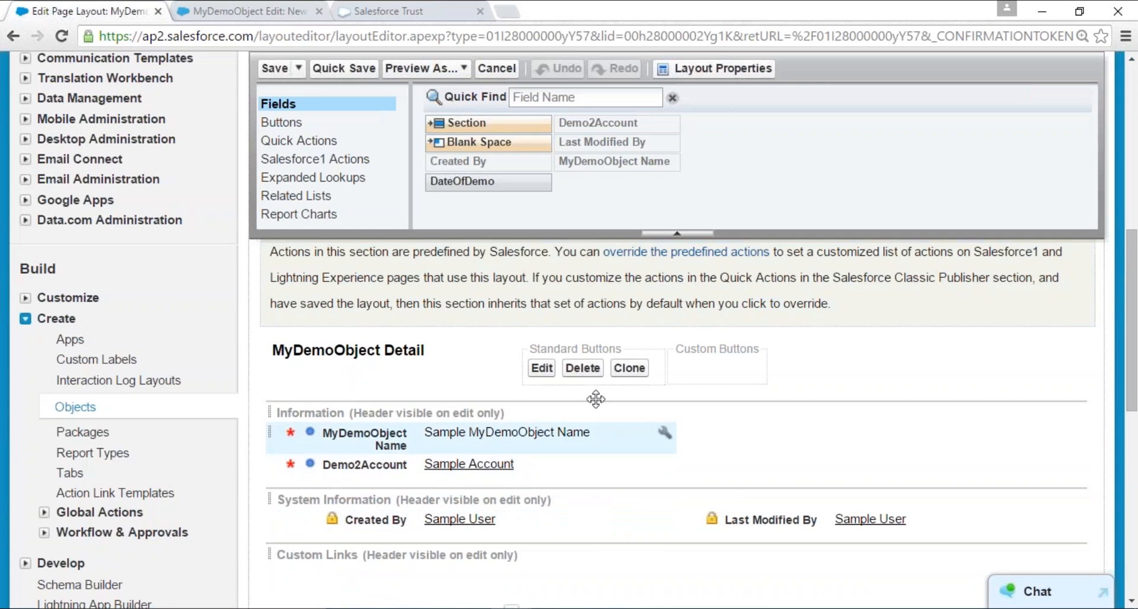
pyautogui.moveTo(509, 183); pyautogui.dragTo(725, 436)
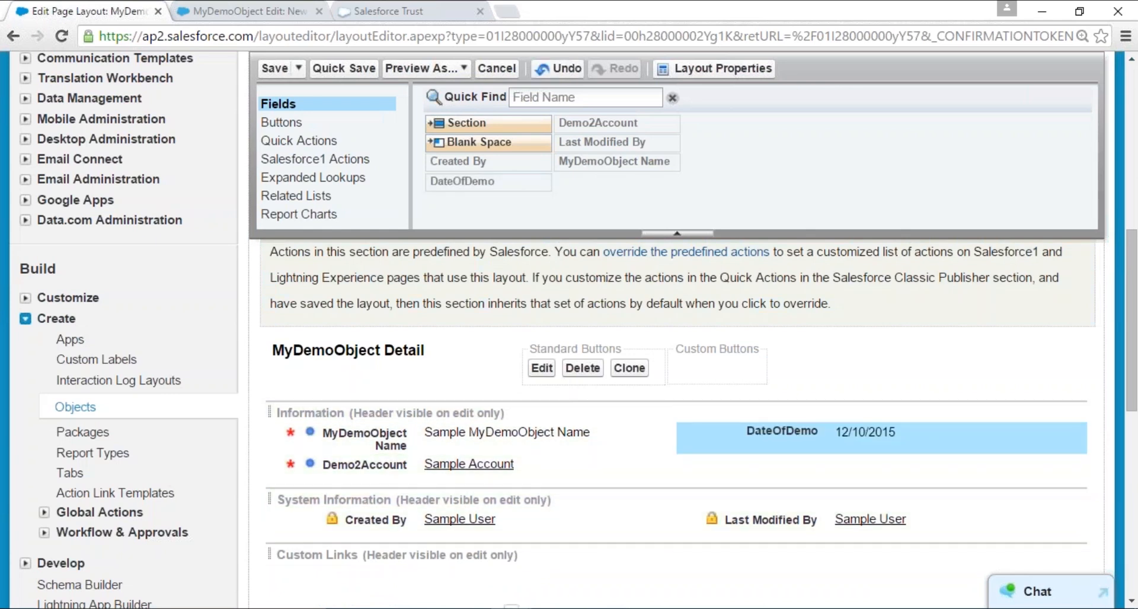
pyautogui.scroll(-4, 453, 377)
pyautogui.scroll(4, 444, 379)
pyautogui.click(274, 68)
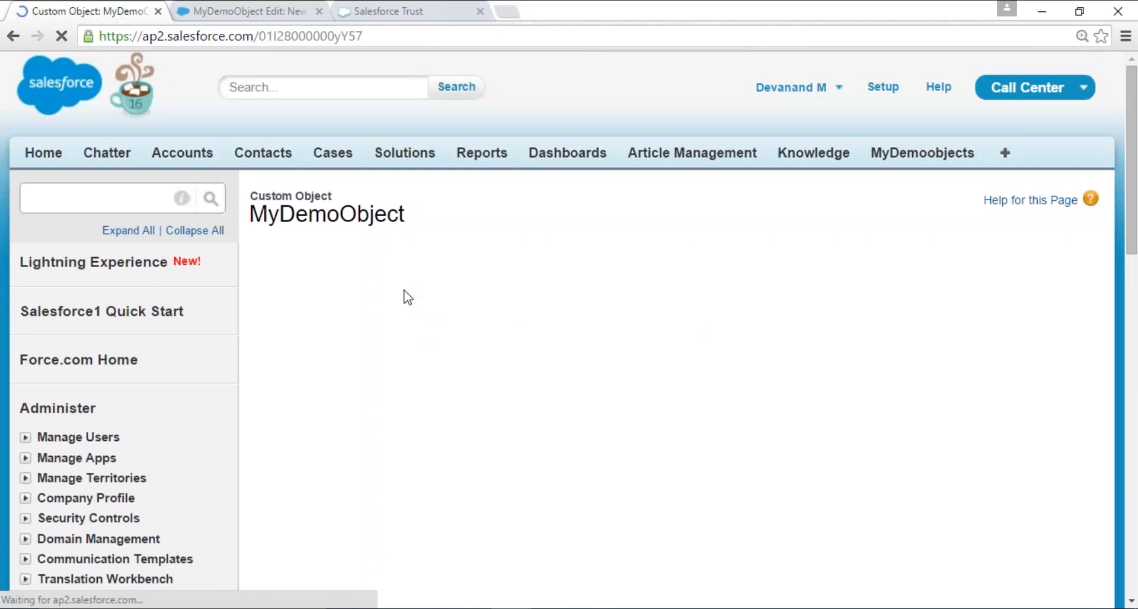
# - Reload the new MyDemoObject record form and set DateOfDemo to 3/2/2015
pyautogui.hotkey('ctrl', 'Tab')
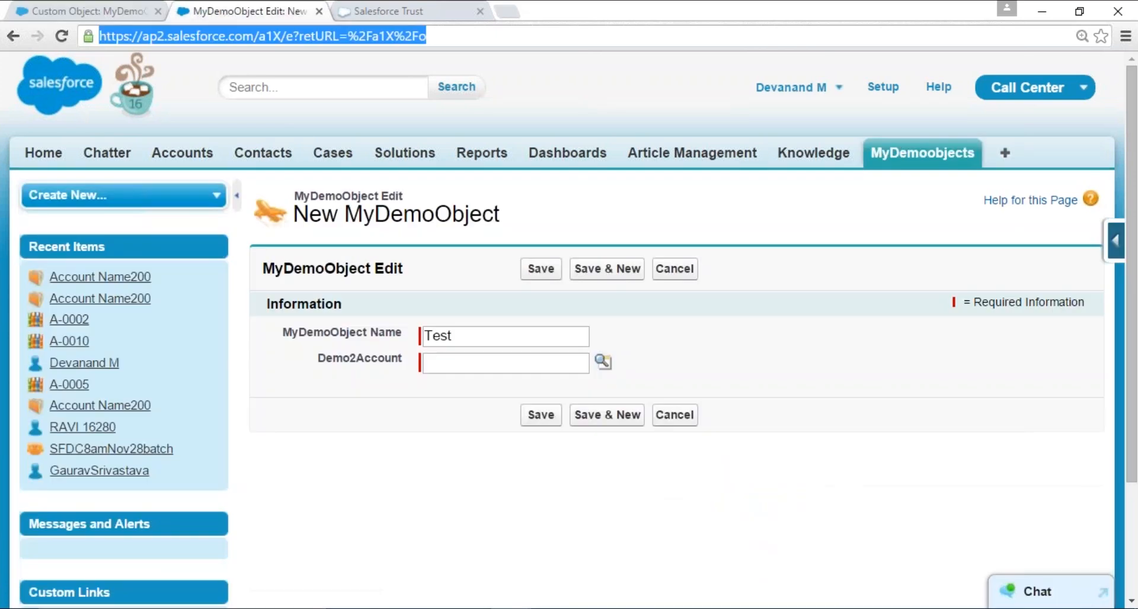
pyautogui.press('Return')
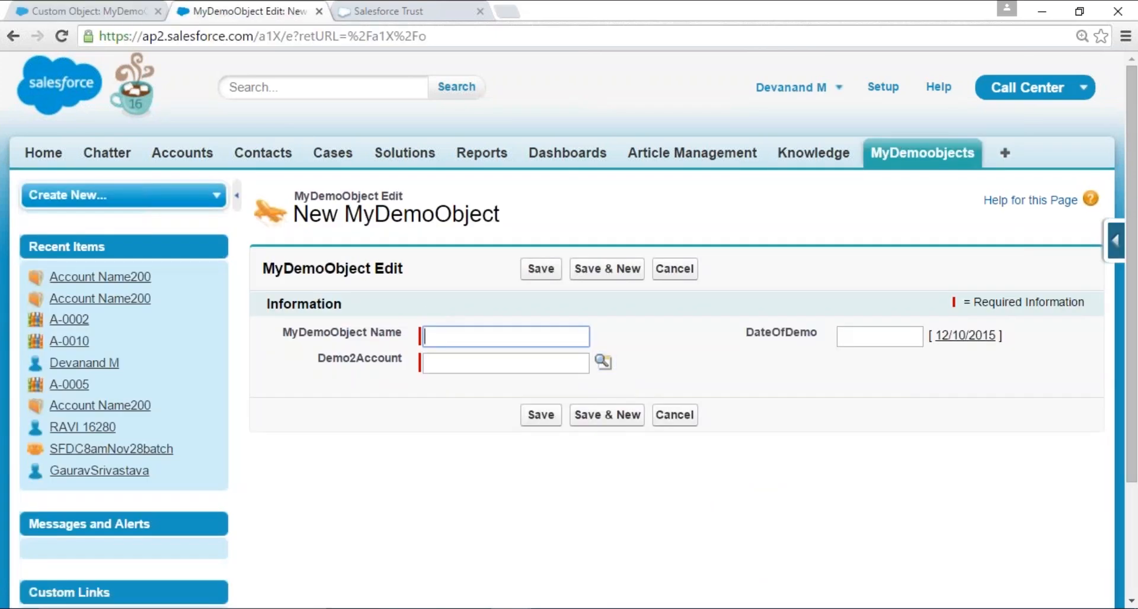
pyautogui.click(919, 336)
pyautogui.click(912, 364)
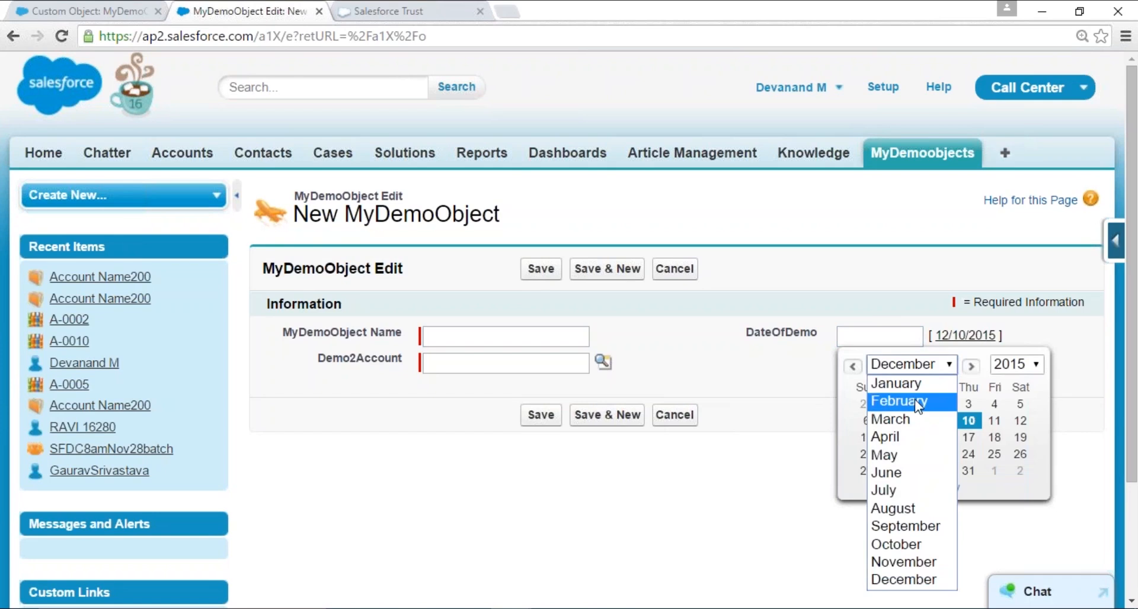
pyautogui.click(889, 419)
pyautogui.click(894, 406)
# - Name the record Sample, choose Account Name200 as its Demo2Account, and try to save it to test the date validation rule
pyautogui.click(517, 335)
pyautogui.write('Sample')
pyautogui.press('Tab')
pyautogui.click(602, 362)
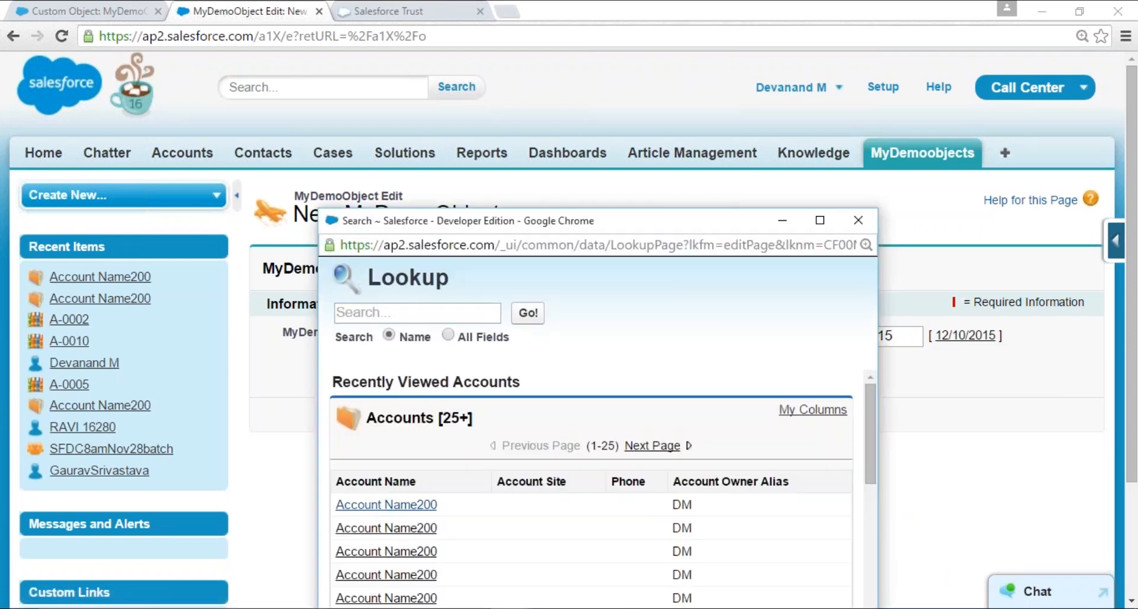
pyautogui.click(369, 505)
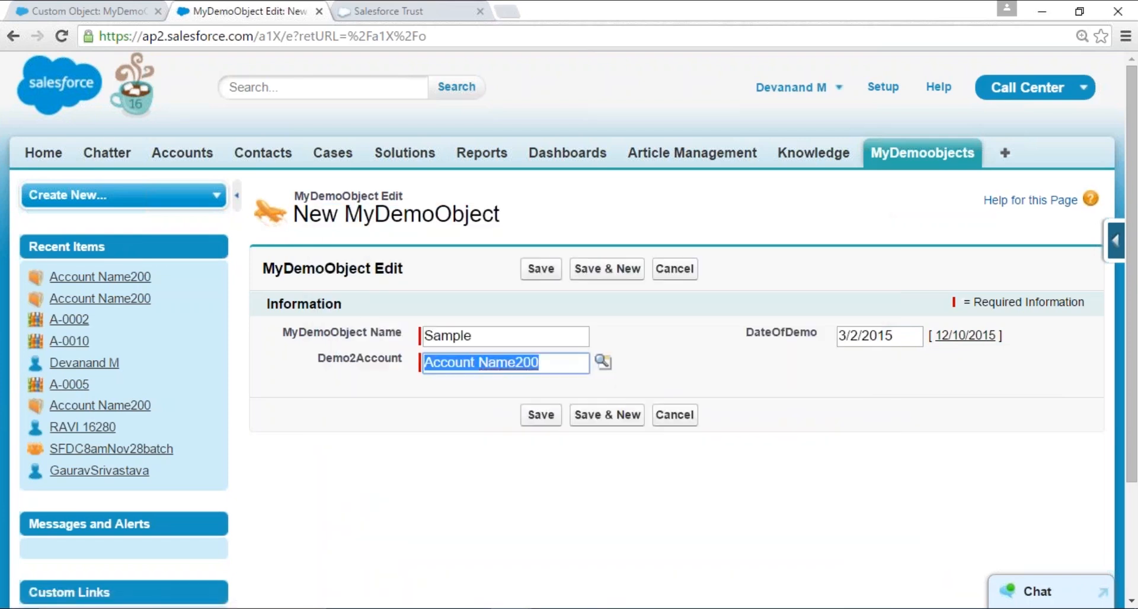
pyautogui.click(540, 415)
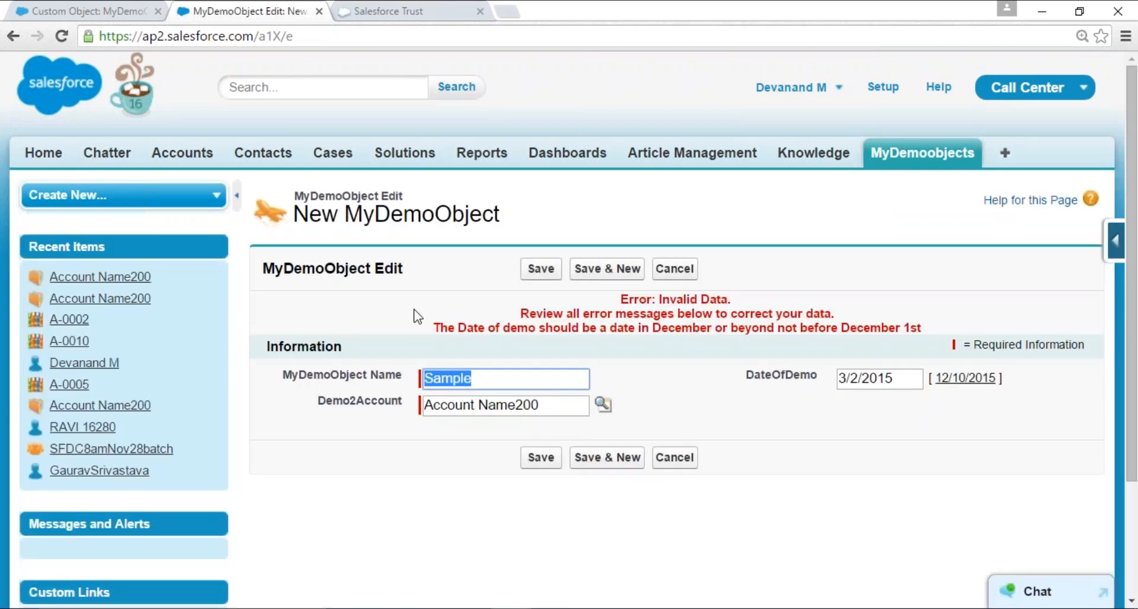
pyautogui.moveTo(414, 317); pyautogui.dragTo(936, 330)
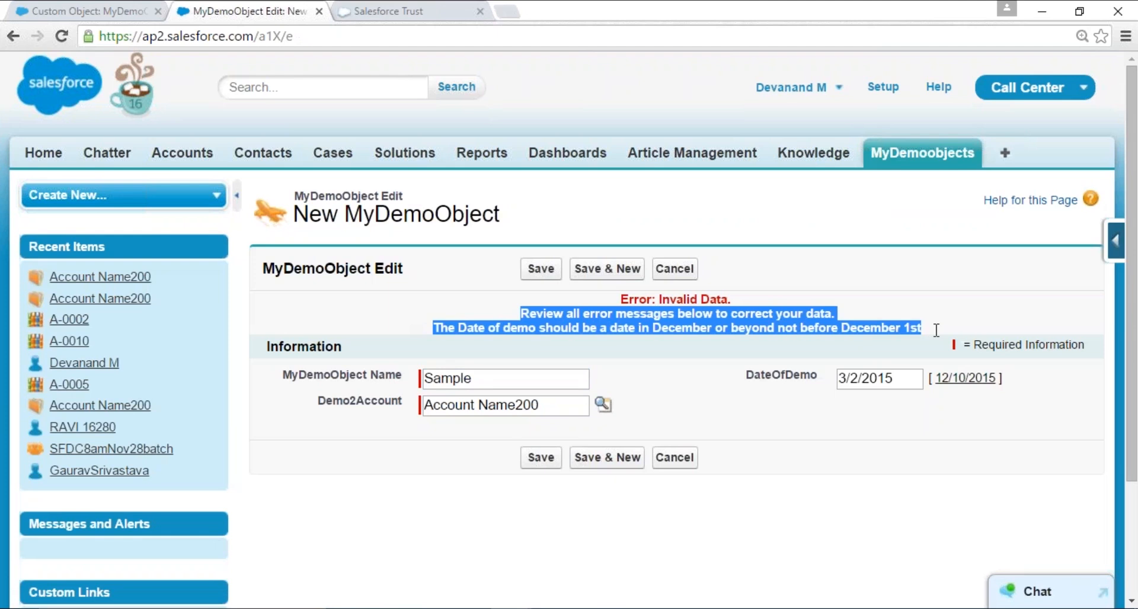
pyautogui.click(937, 330)
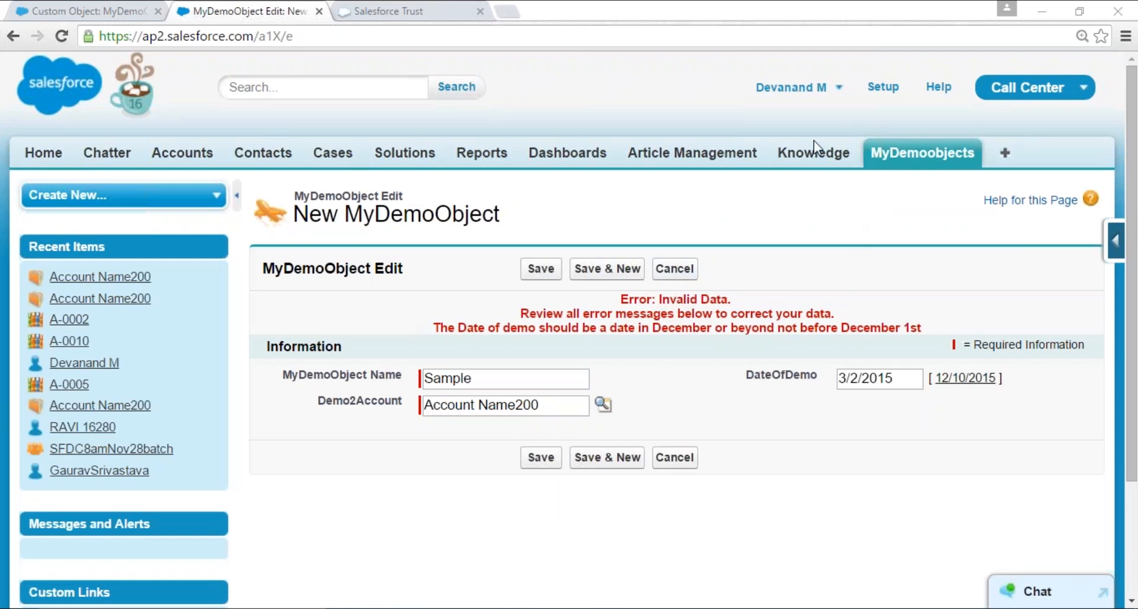
# - Switch to the StudentMasterApp and open the studentmaster records list
pyautogui.click(1025, 87)
pyautogui.click(994, 288)
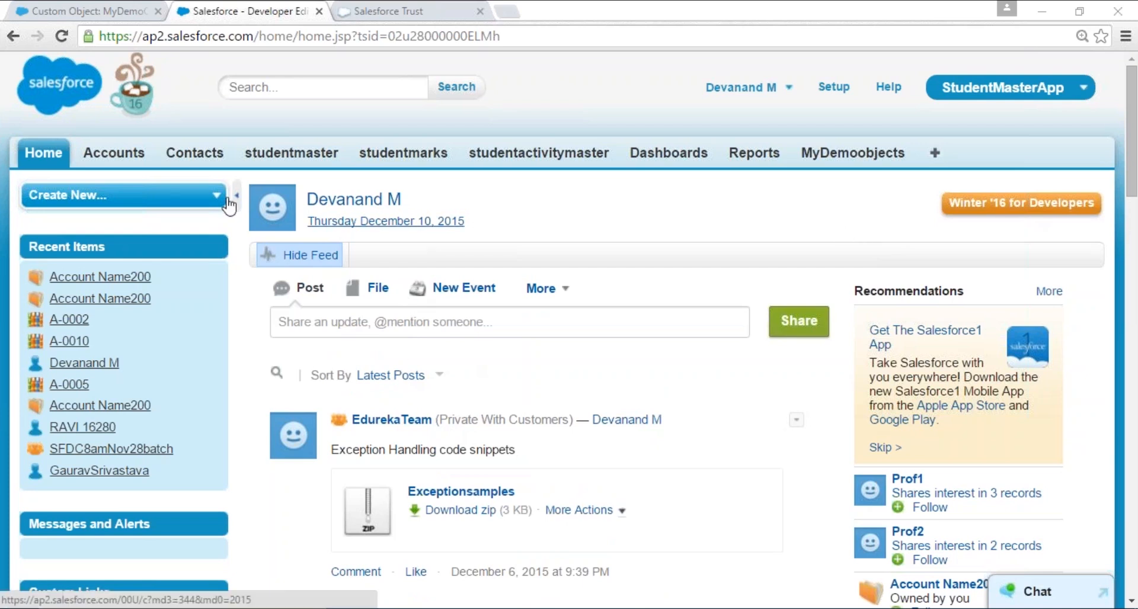
pyautogui.click(291, 153)
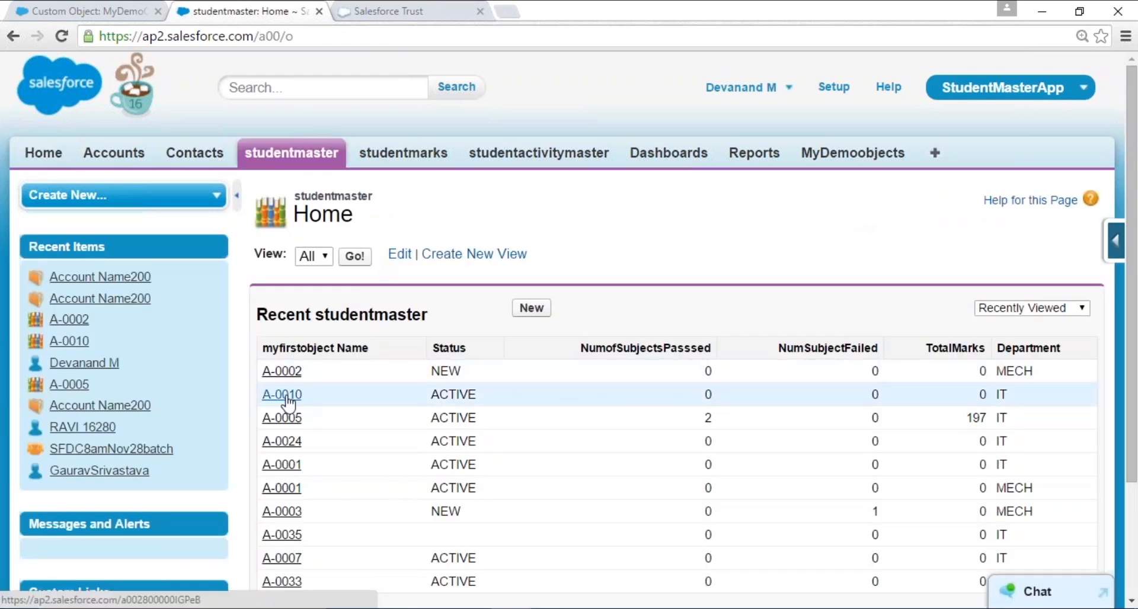
# - Open record A-0010 from the studentmaster list and bring up the custom fields in the studentmaster object definition
pyautogui.click(286, 395)
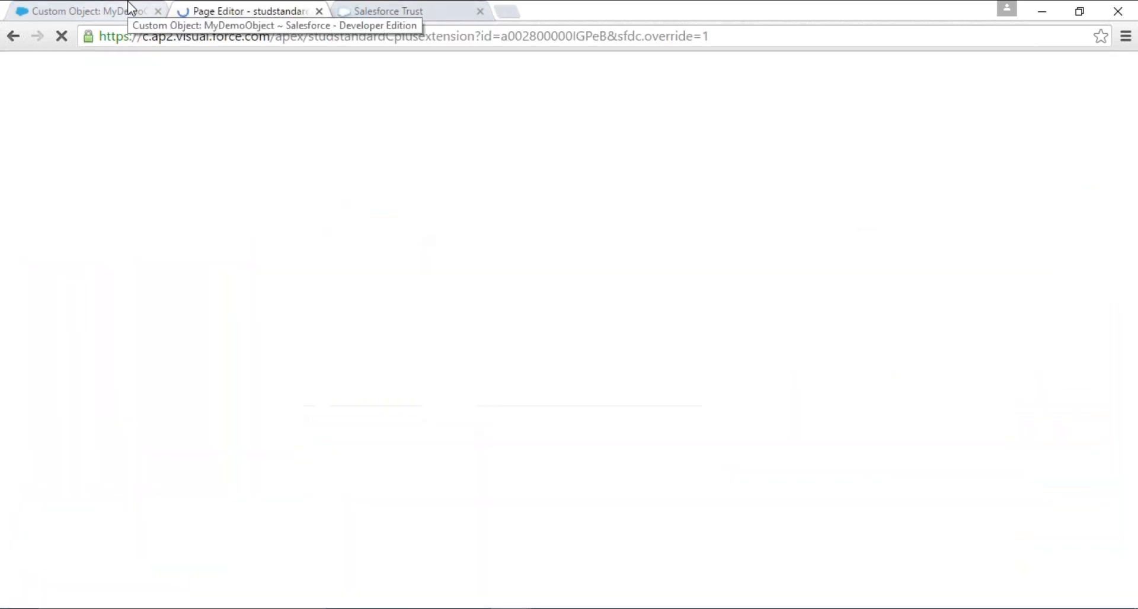
pyautogui.click(127, 4)
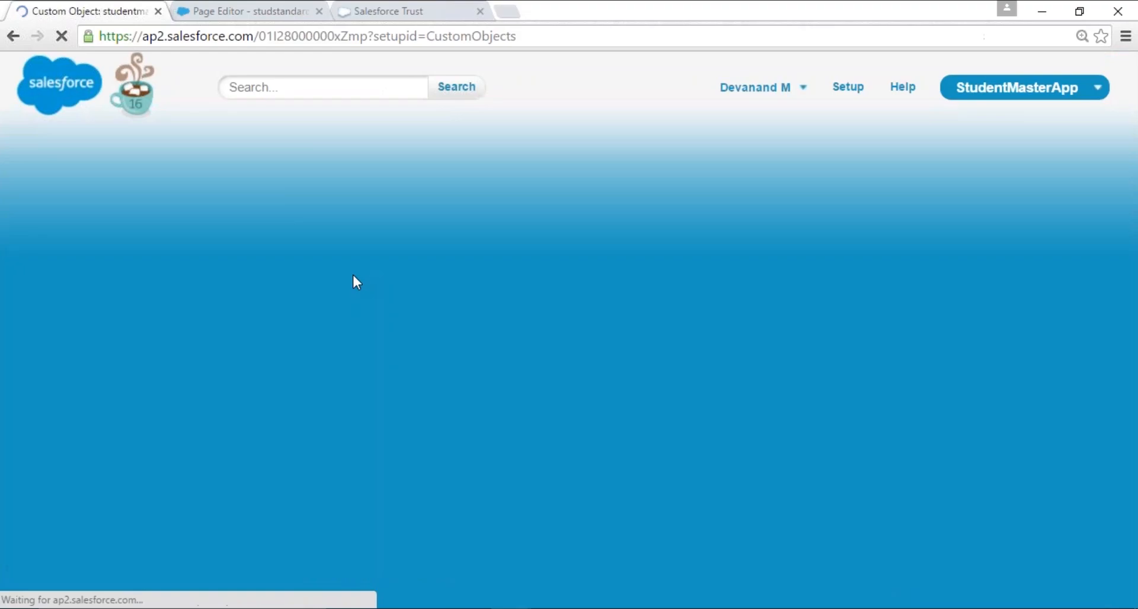
pyautogui.scroll(-3, 676, 356)
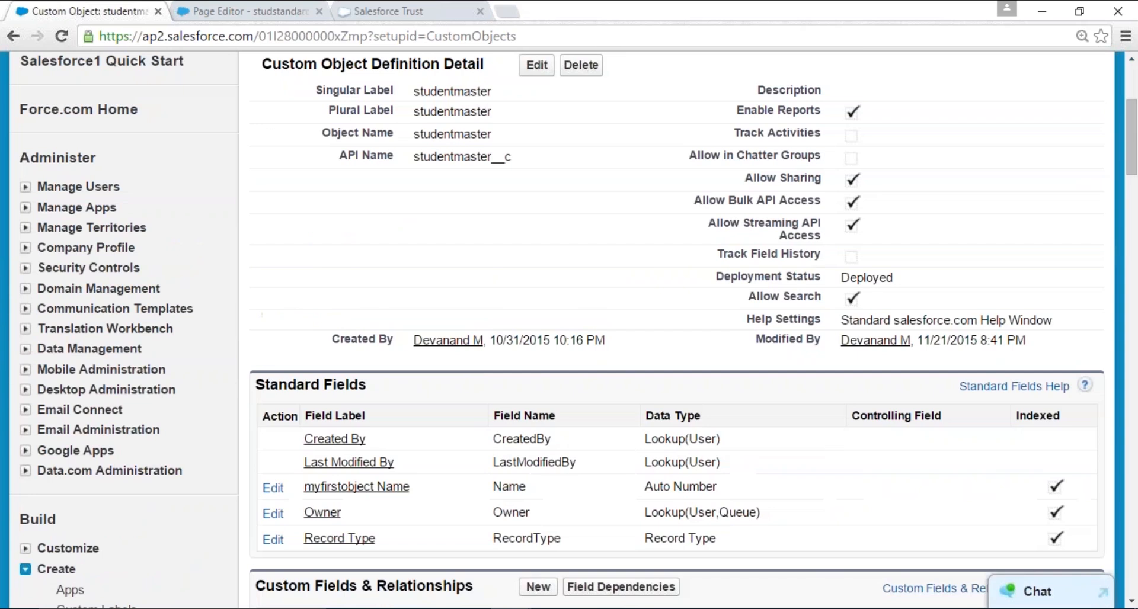
pyautogui.scroll(-7, 454, 389)
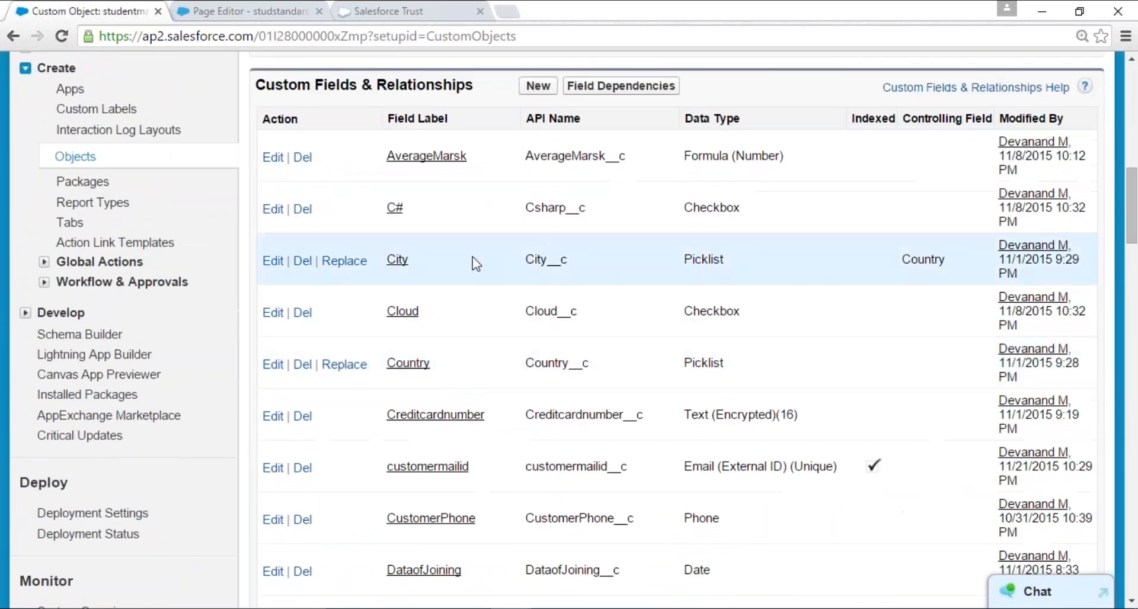
# - Examine the data types of studentmaster's custom fields, including AverageMarsk, C#, City and Department
pyautogui.doubleClick(711, 207)
pyautogui.doubleClick(707, 155)
pyautogui.doubleClick(704, 259)
pyautogui.click(730, 321)
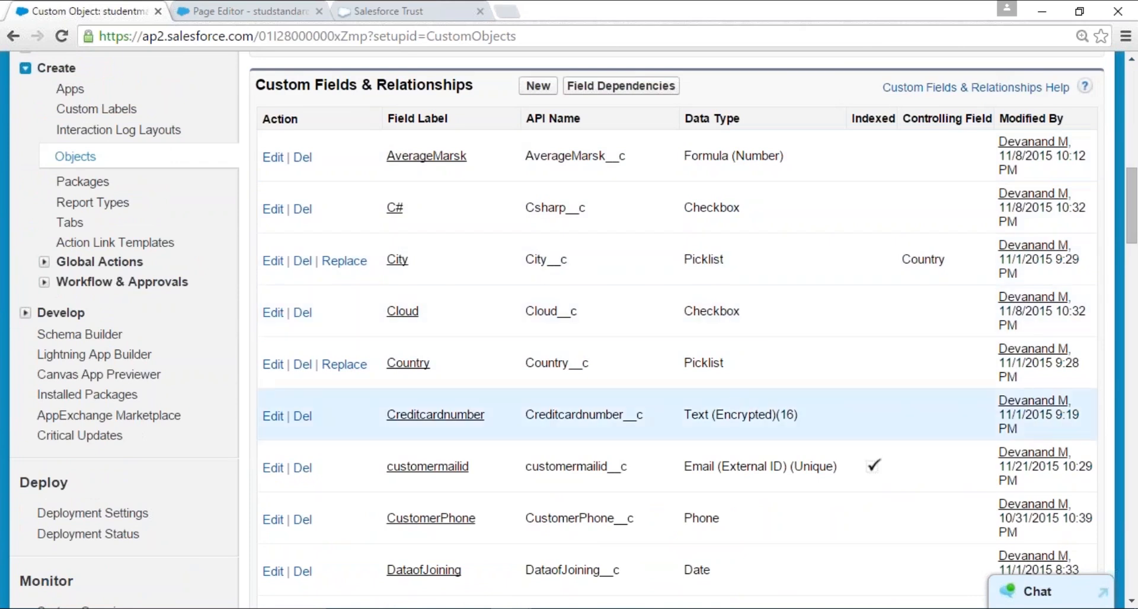
pyautogui.scroll(-3, 699, 416)
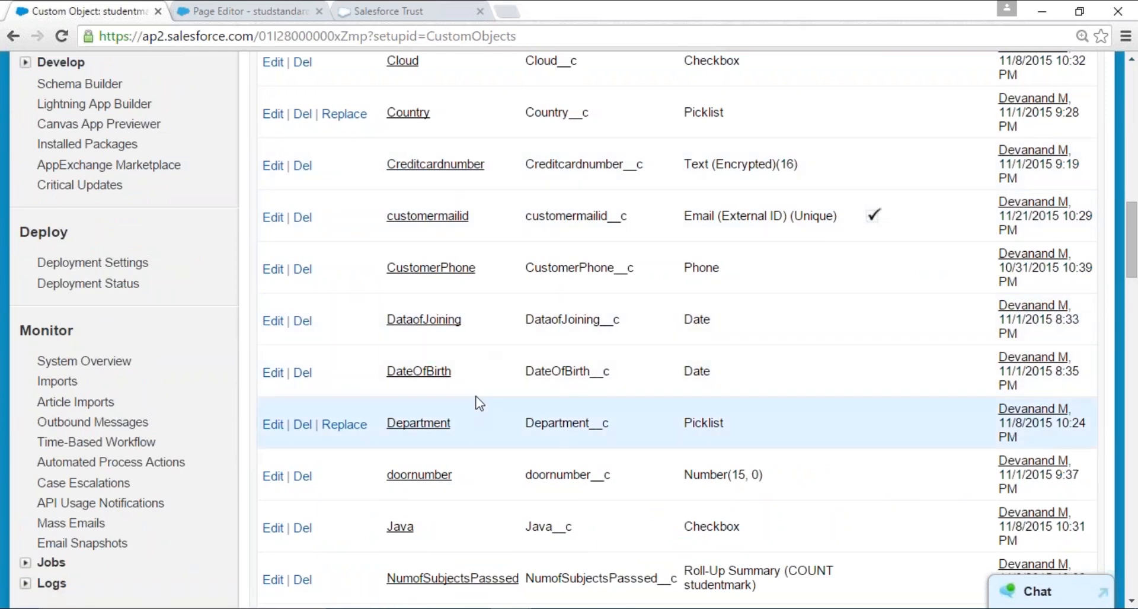
pyautogui.scroll(-3, 479, 403)
pyautogui.doubleClick(704, 174)
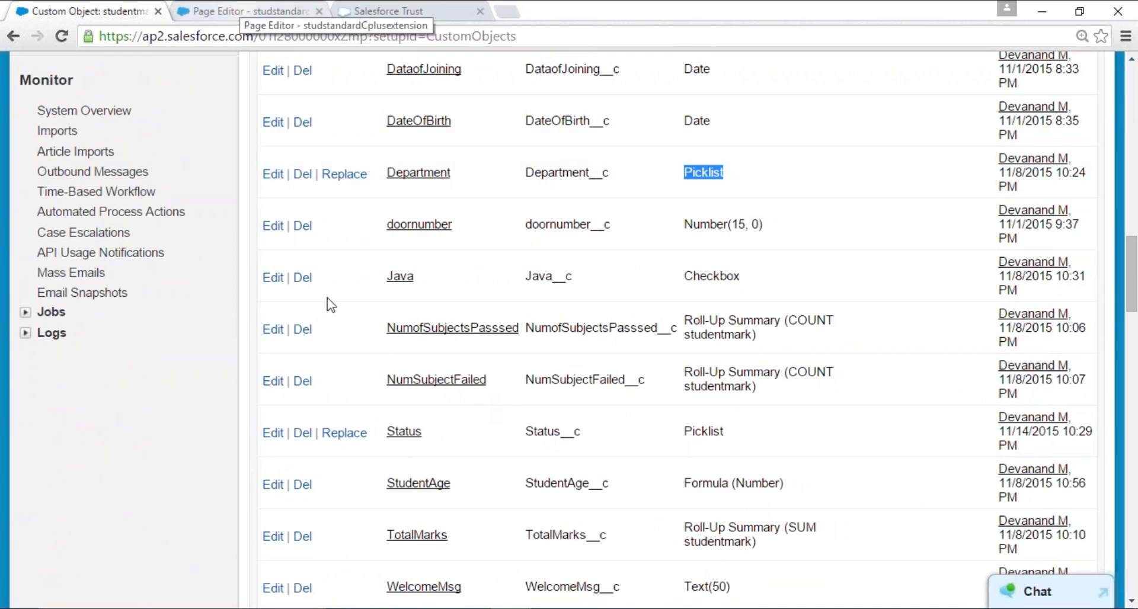
# - Review studentmaster's validation rules, triggers and page layouts, and return to the A-0010 record page
pyautogui.scroll(-6, 431, 480)
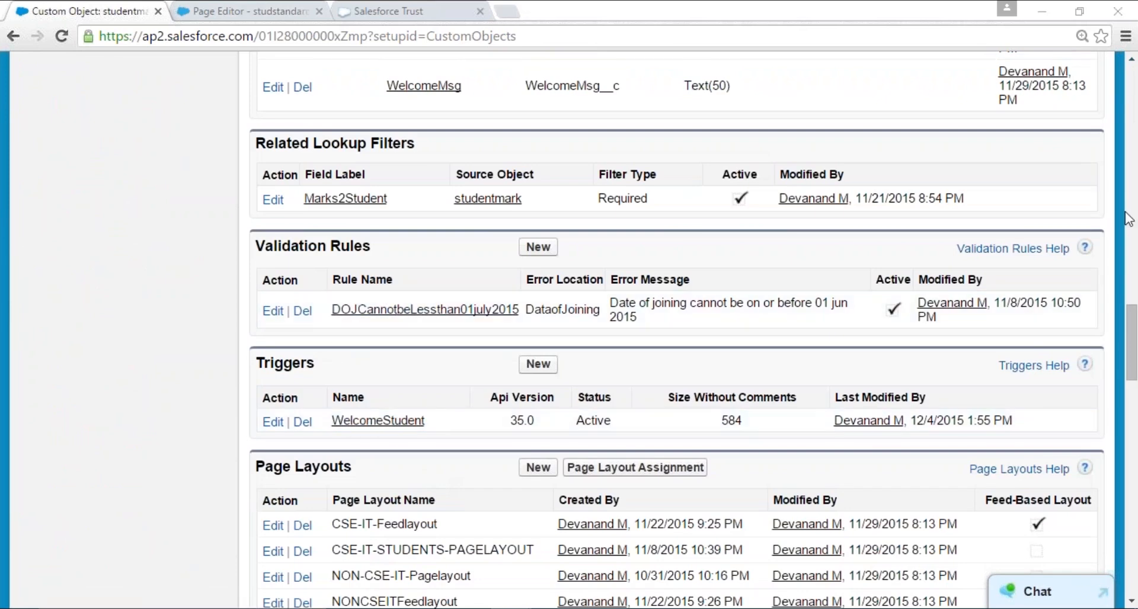
pyautogui.scroll(3, 326, 280)
pyautogui.scroll(5, 320, 254)
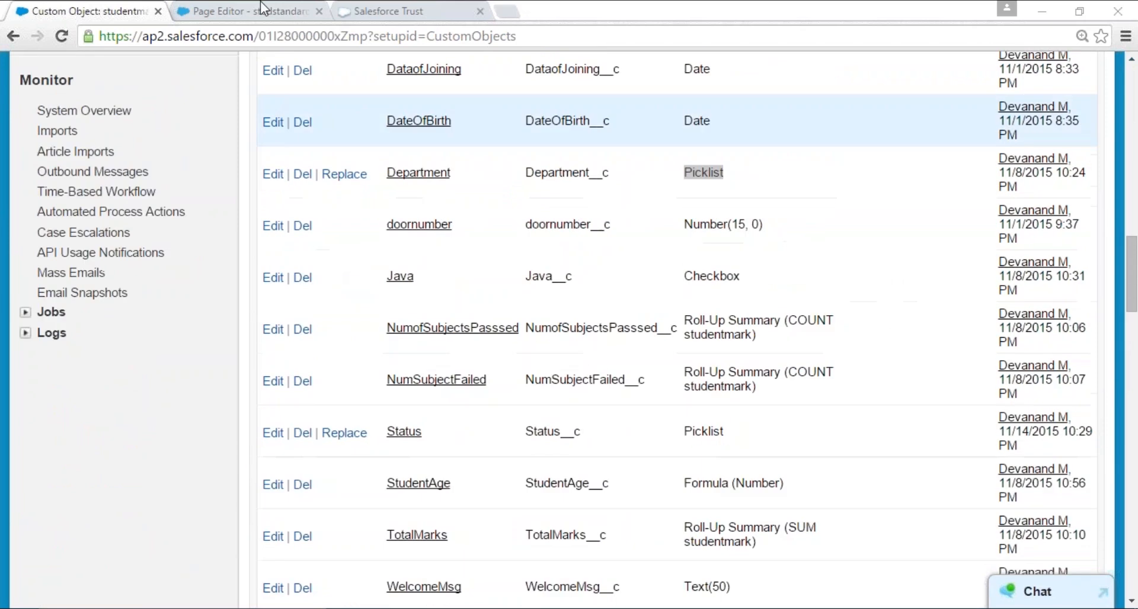
pyautogui.click(258, 7)
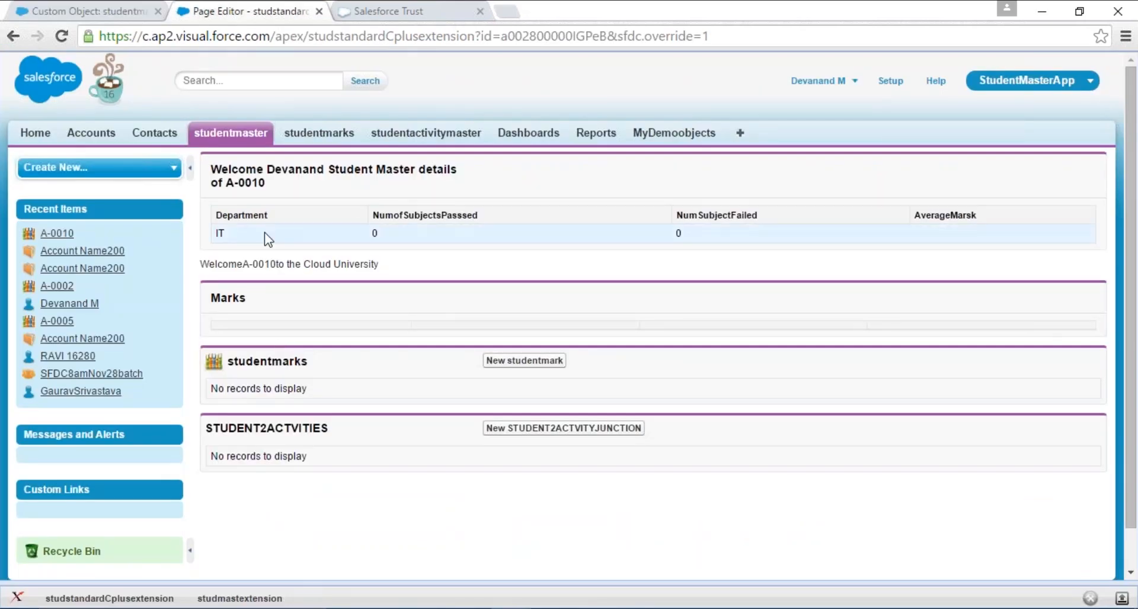
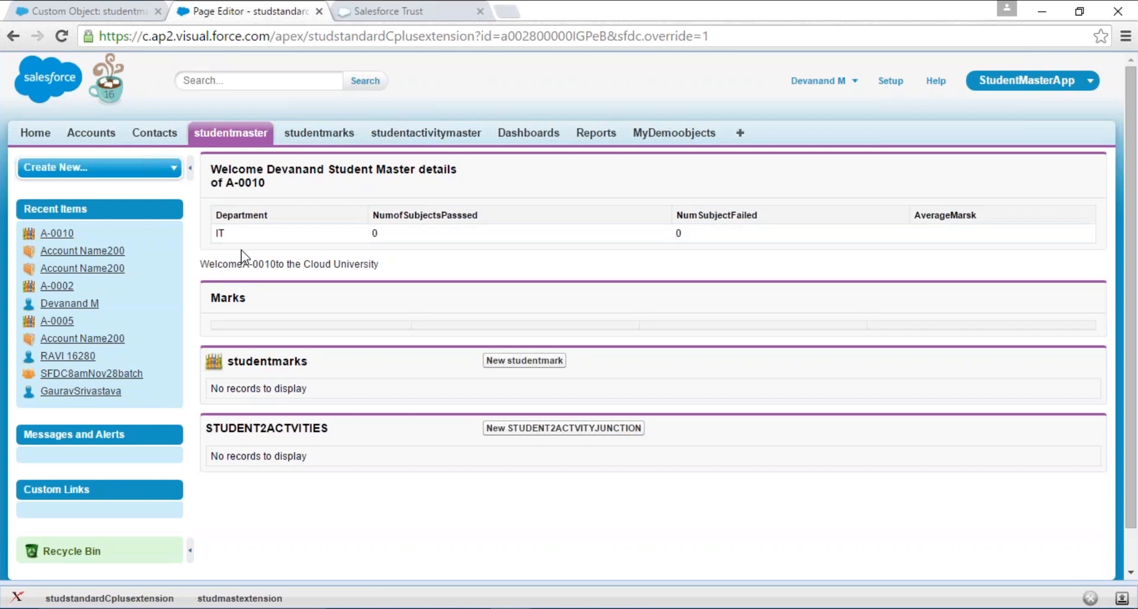
# - Open studentmark record M-0020, set its marksobtained to 23, save it and check the SubjectStatus field
pyautogui.click(319, 133)
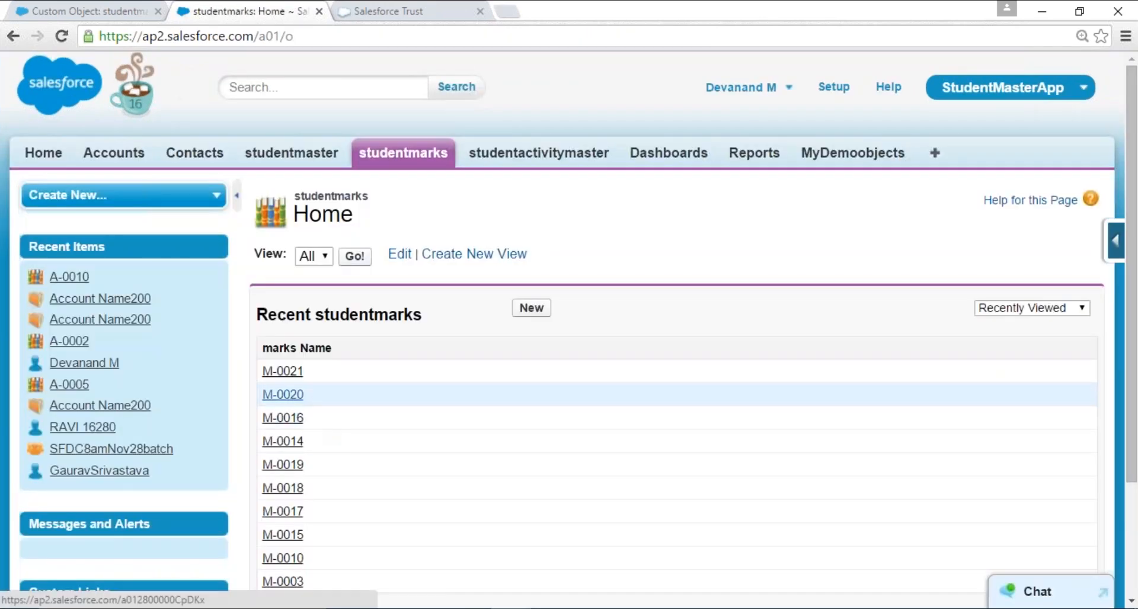
pyautogui.click(290, 396)
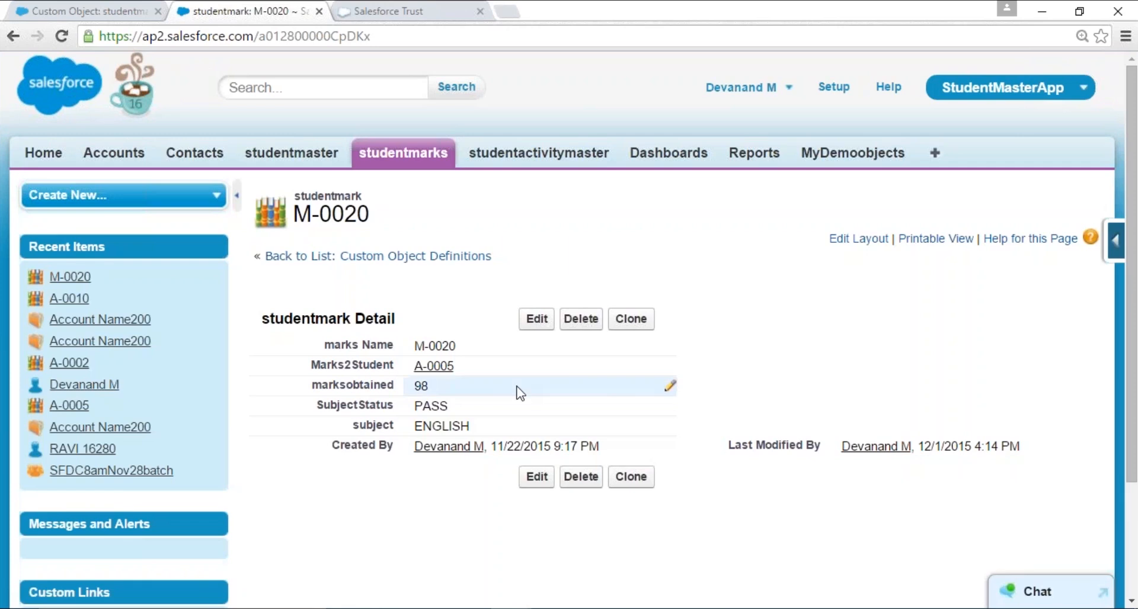
pyautogui.scroll(-2, 519, 392)
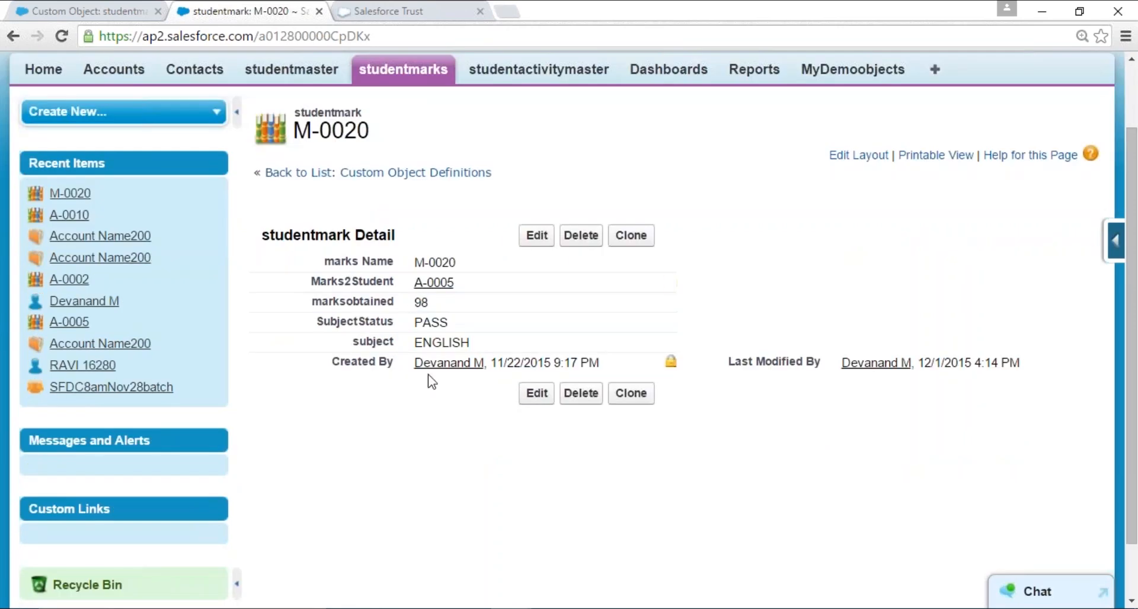
pyautogui.click(537, 235)
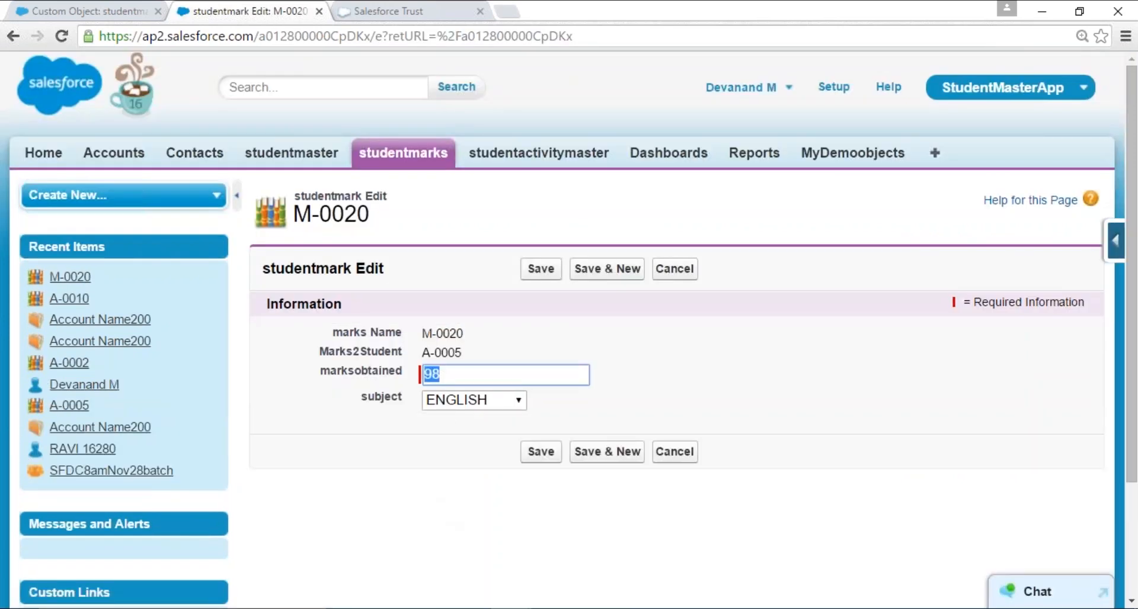
pyautogui.write('23')
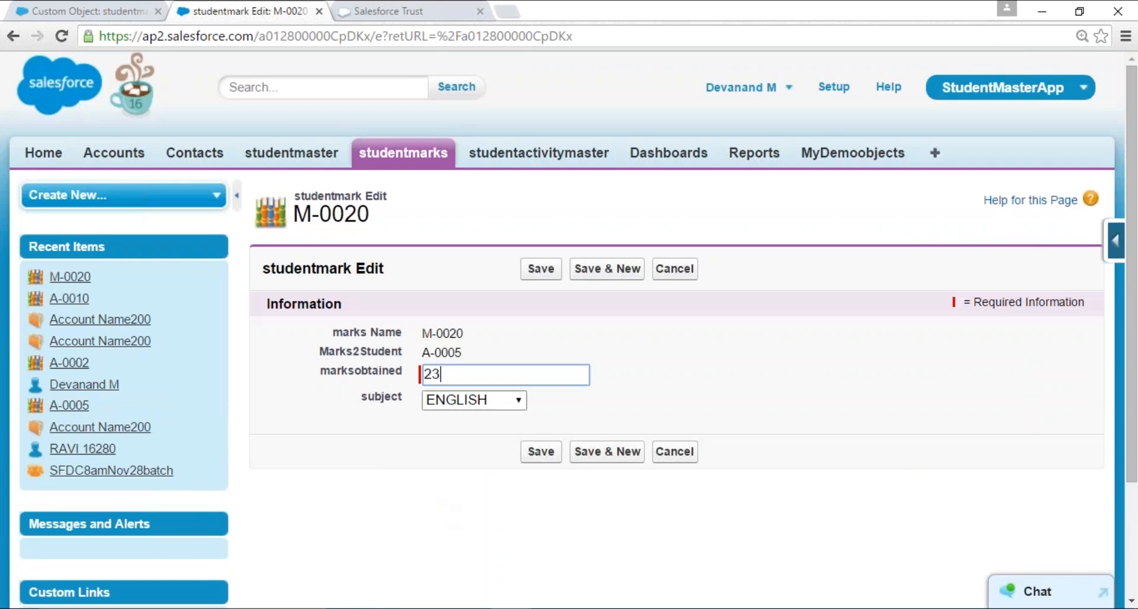
pyautogui.click(540, 269)
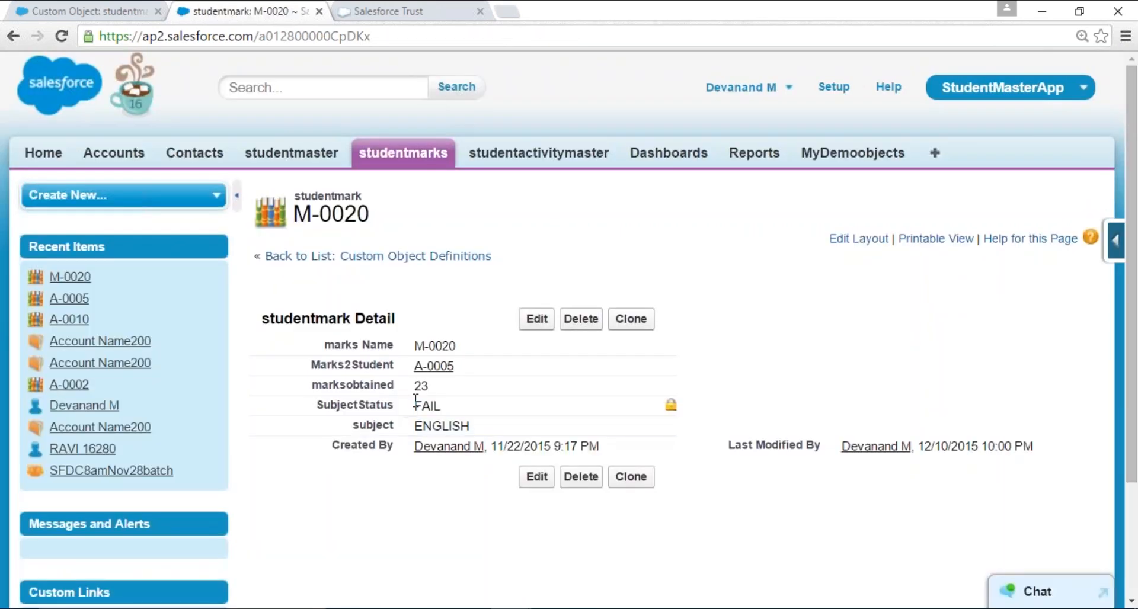
pyautogui.moveTo(415, 401); pyautogui.dragTo(468, 403)
pyautogui.click(399, 281)
# - View the studentmaster records list, then open the View button's override settings in the studentmaster object definition
pyautogui.click(297, 153)
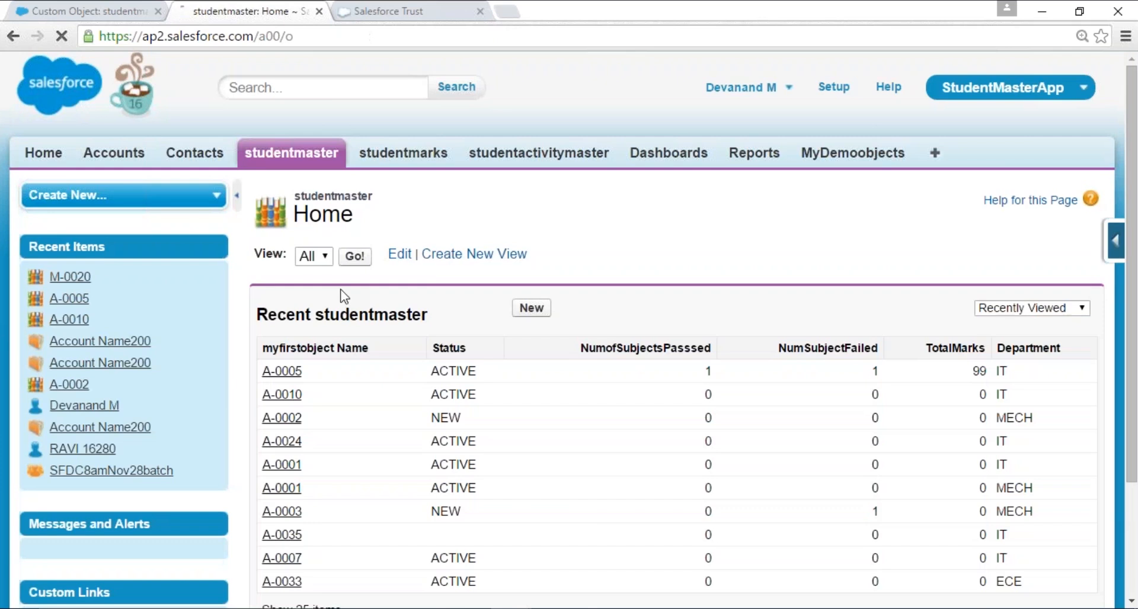
pyautogui.scroll(-3, 379, 397)
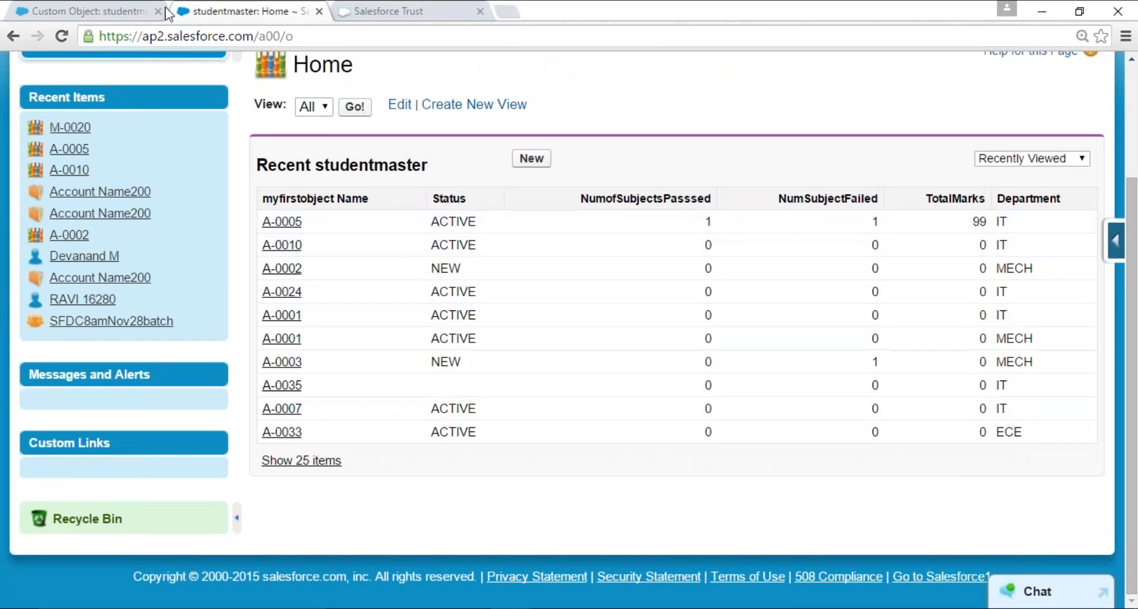
pyautogui.click(108, 4)
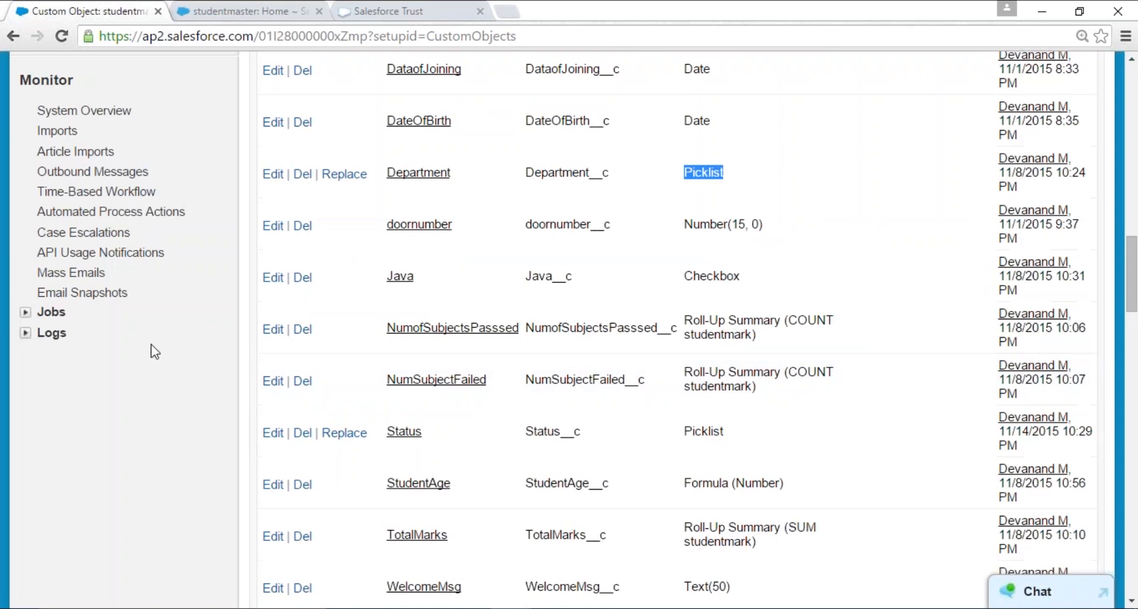
pyautogui.scroll(7, 156, 356)
pyautogui.scroll(-15, 156, 355)
pyautogui.scroll(-14, 404, 409)
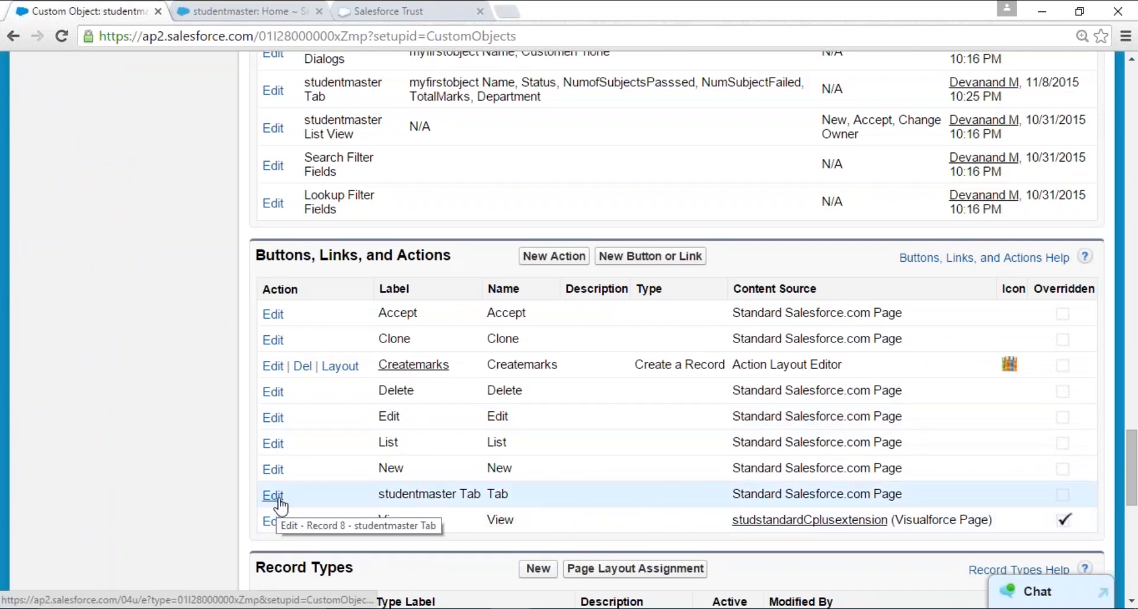
pyautogui.click(273, 522)
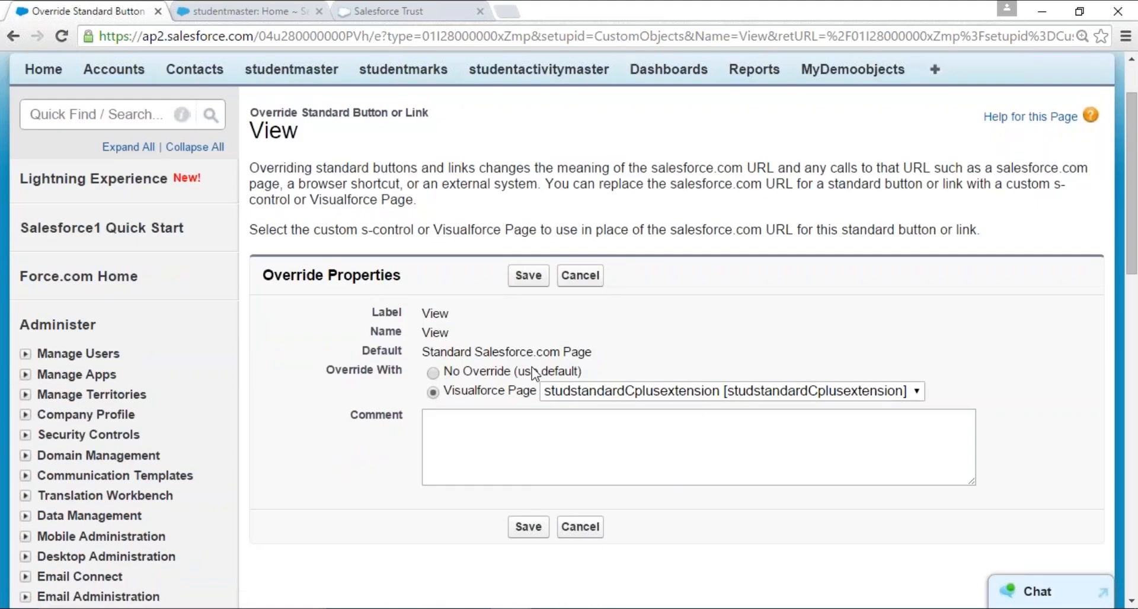
# - Set the studentmaster View button to No Override (use default) and save, accepting the reset
pyautogui.click(532, 370)
pyautogui.click(580, 394)
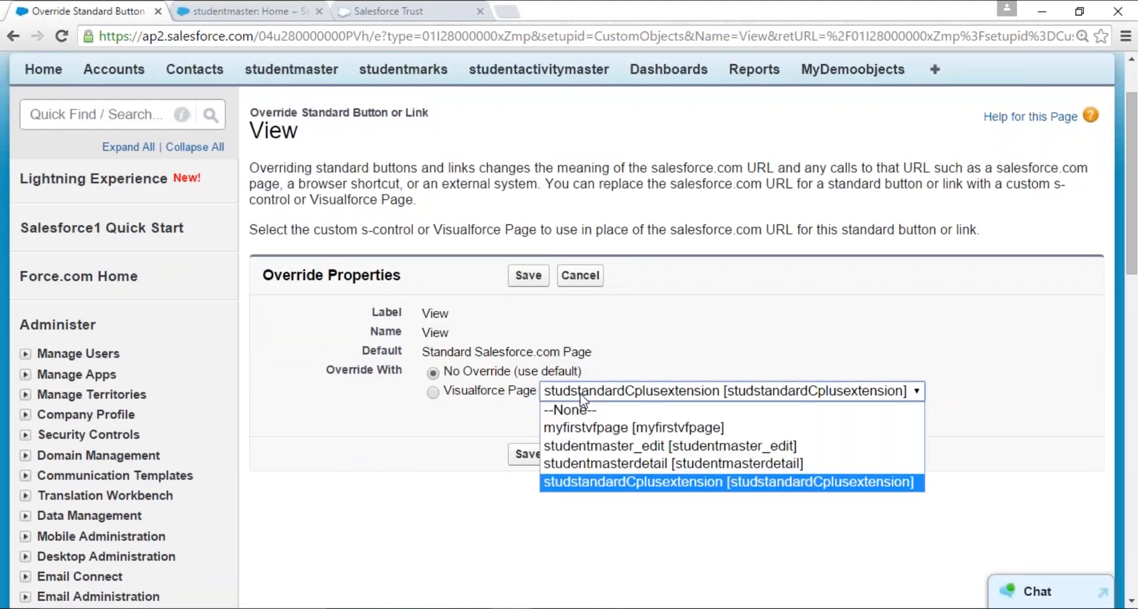
pyautogui.click(531, 379)
pyautogui.click(528, 454)
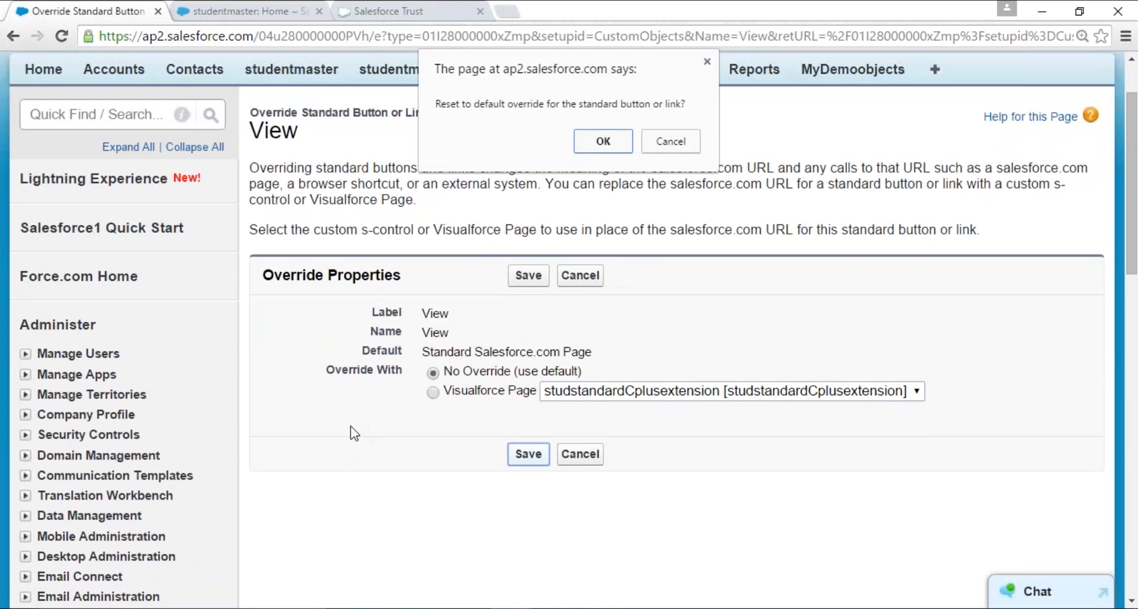
pyautogui.click(594, 145)
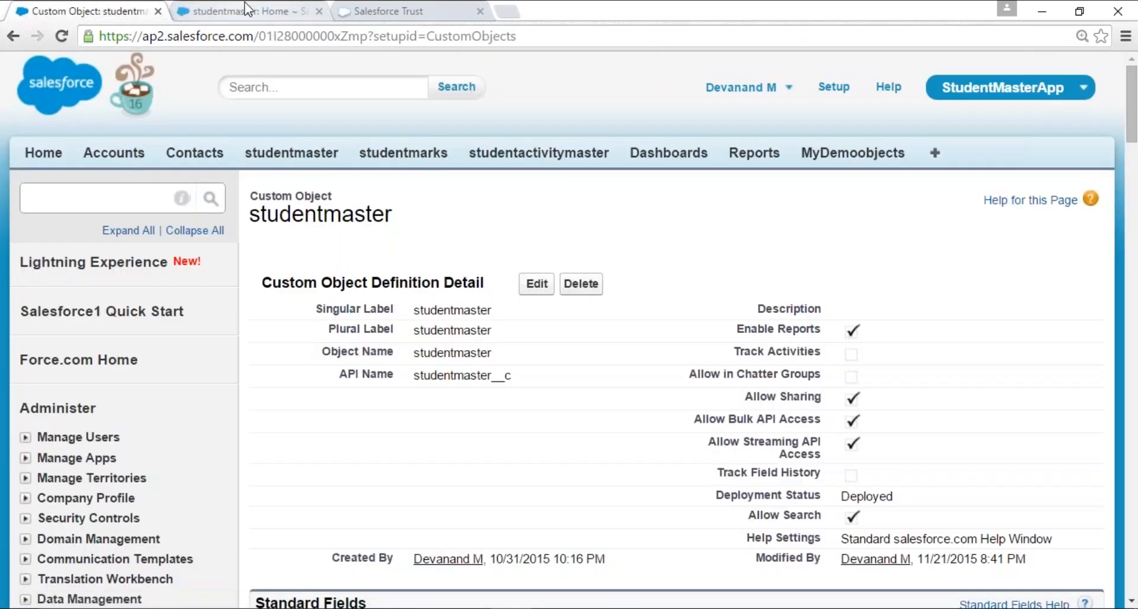
# - Open studentmaster record A-0005 and examine its Creditcardnumber, TotalMarks, AverageMarsk and Department fields
pyautogui.click(246, 13)
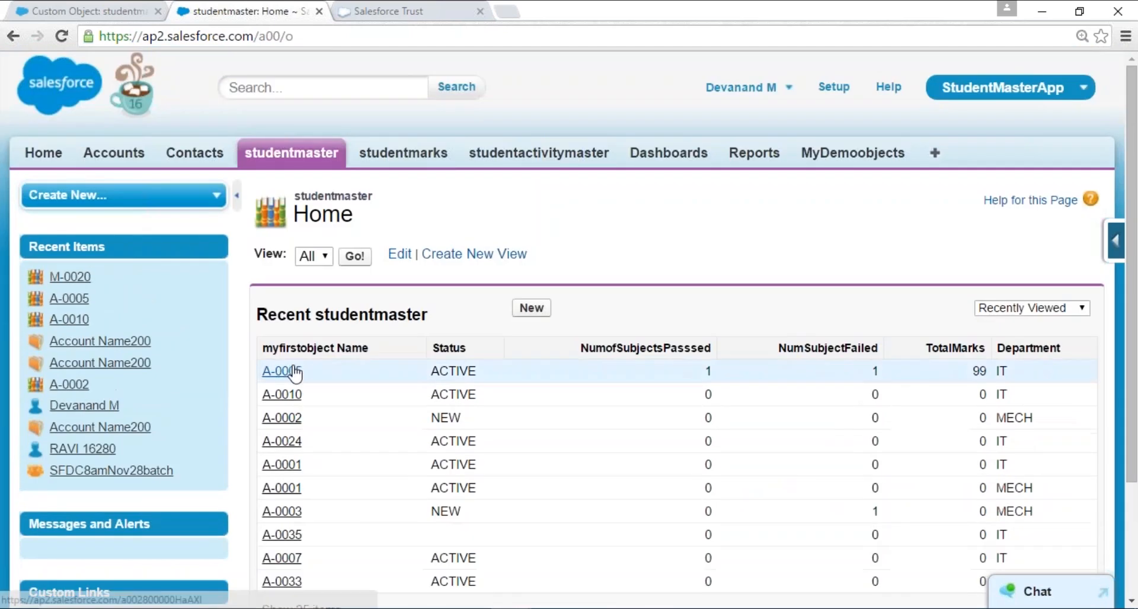
pyautogui.click(294, 373)
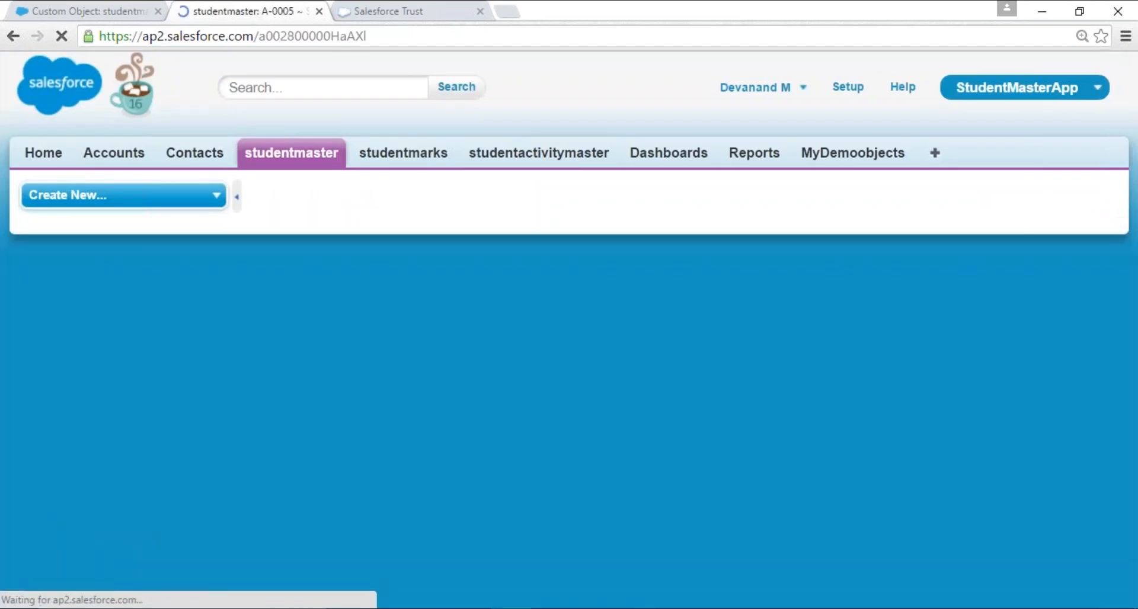
pyautogui.scroll(-1, 706, 354)
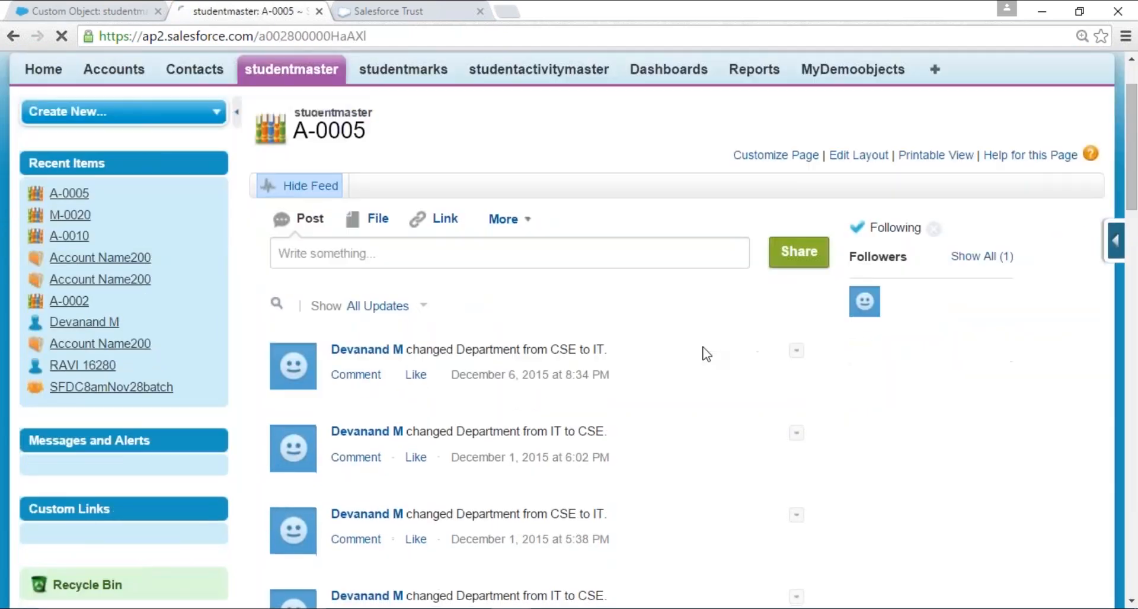
pyautogui.scroll(-15, 705, 354)
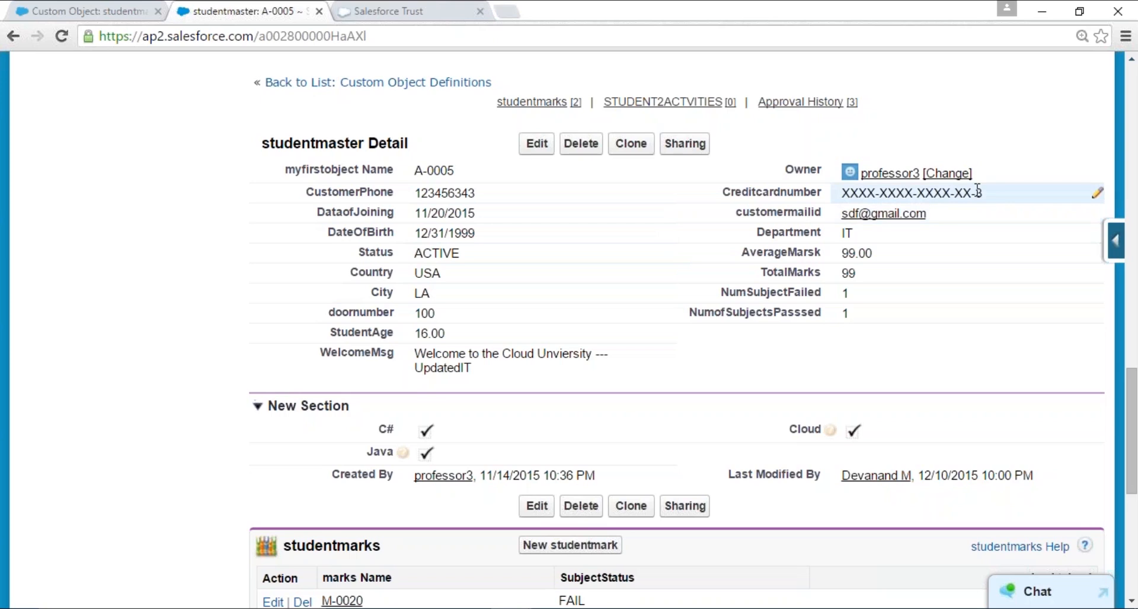
pyautogui.moveTo(986, 195); pyautogui.dragTo(840, 194)
pyautogui.click(820, 370)
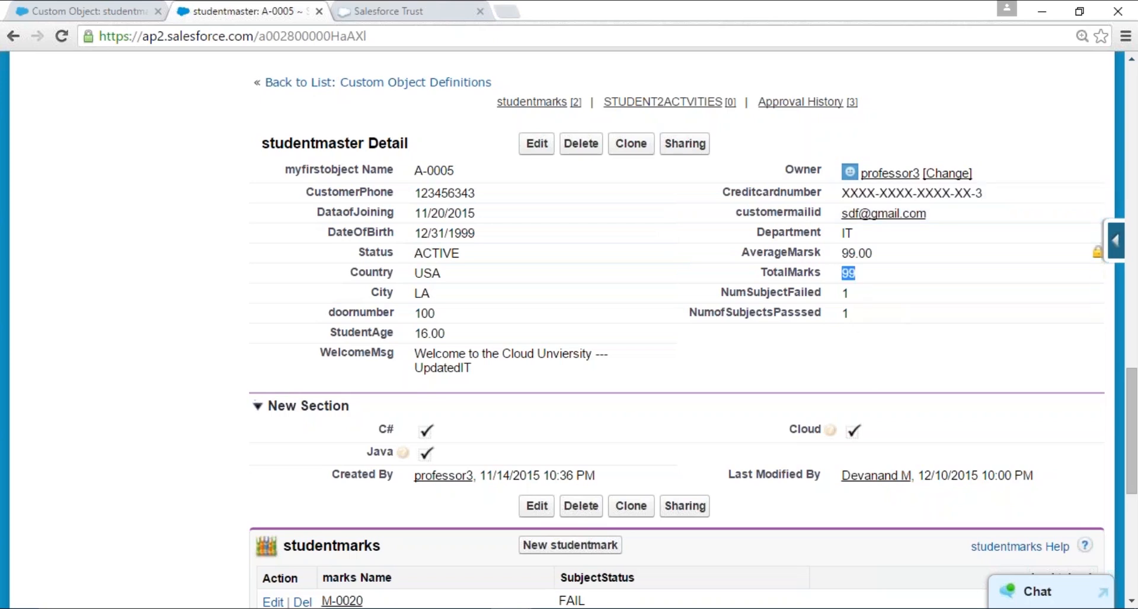
pyautogui.doubleClick(857, 253)
pyautogui.doubleClick(835, 233)
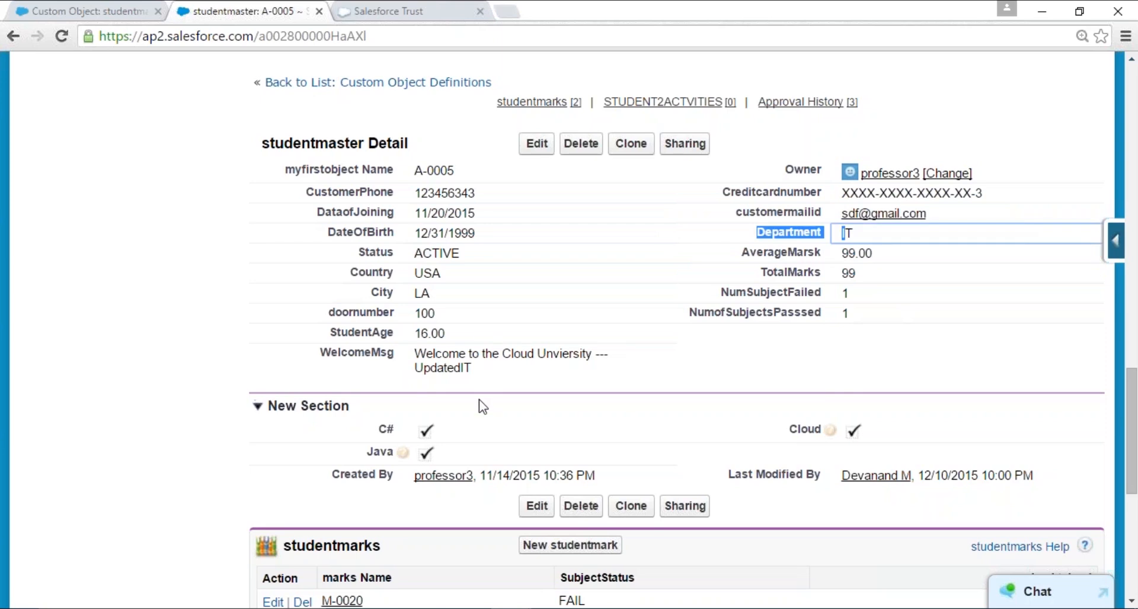
# - Review the WelcomeMsg field and the related studentmarks on record A-0005
pyautogui.scroll(-1, 481, 404)
pyautogui.scroll(1, 472, 373)
pyautogui.moveTo(309, 355); pyautogui.dragTo(492, 372)
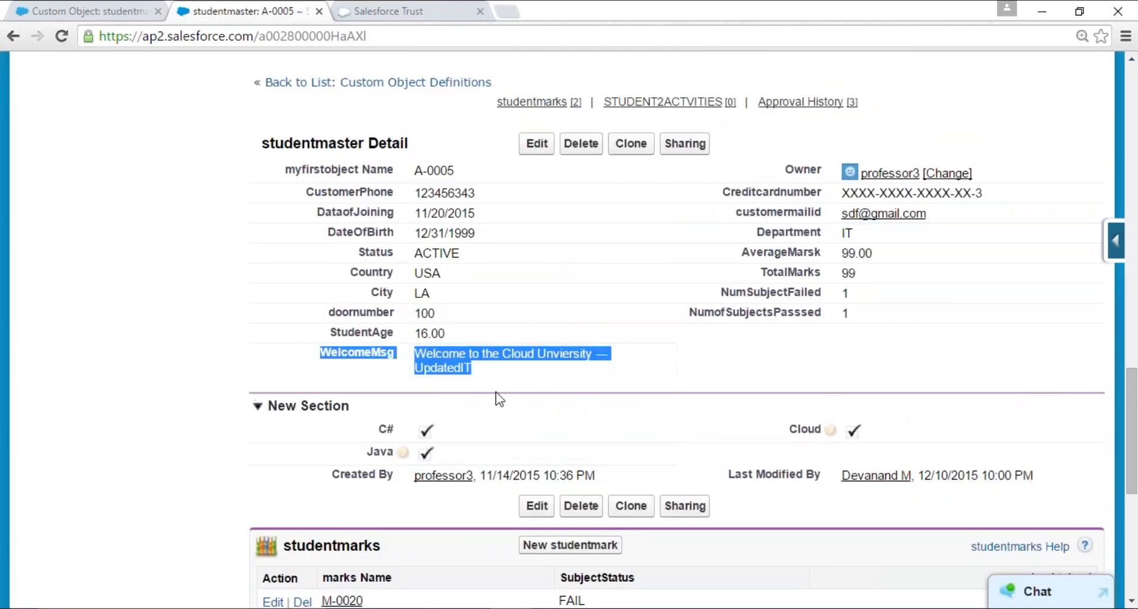
pyautogui.scroll(4, 492, 398)
pyautogui.scroll(-5, 492, 399)
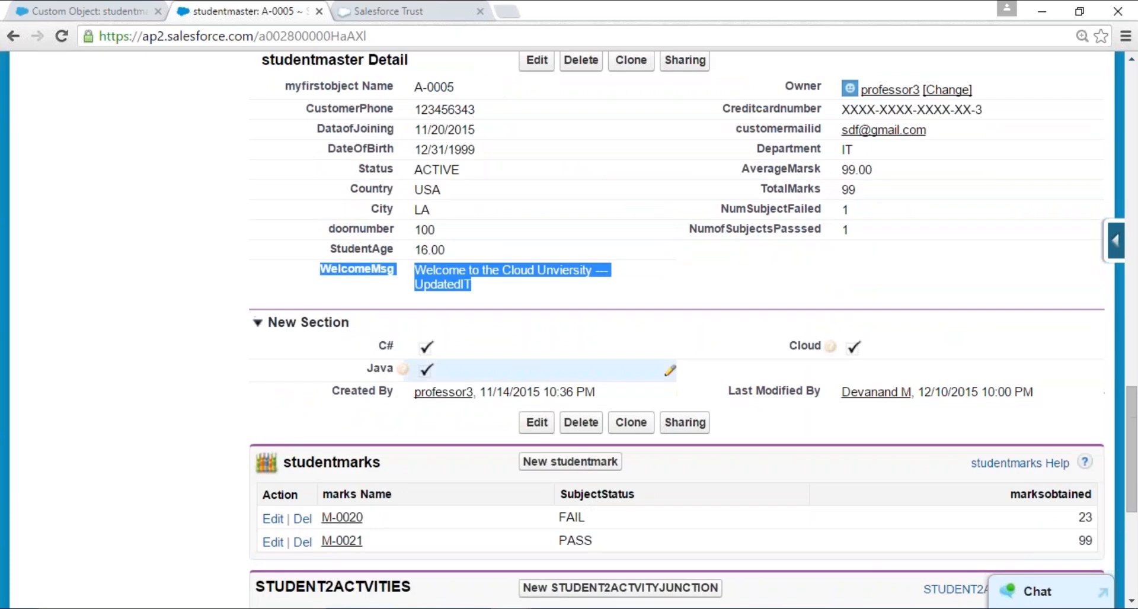
pyautogui.click(367, 288)
pyautogui.moveTo(357, 271); pyautogui.dragTo(488, 289)
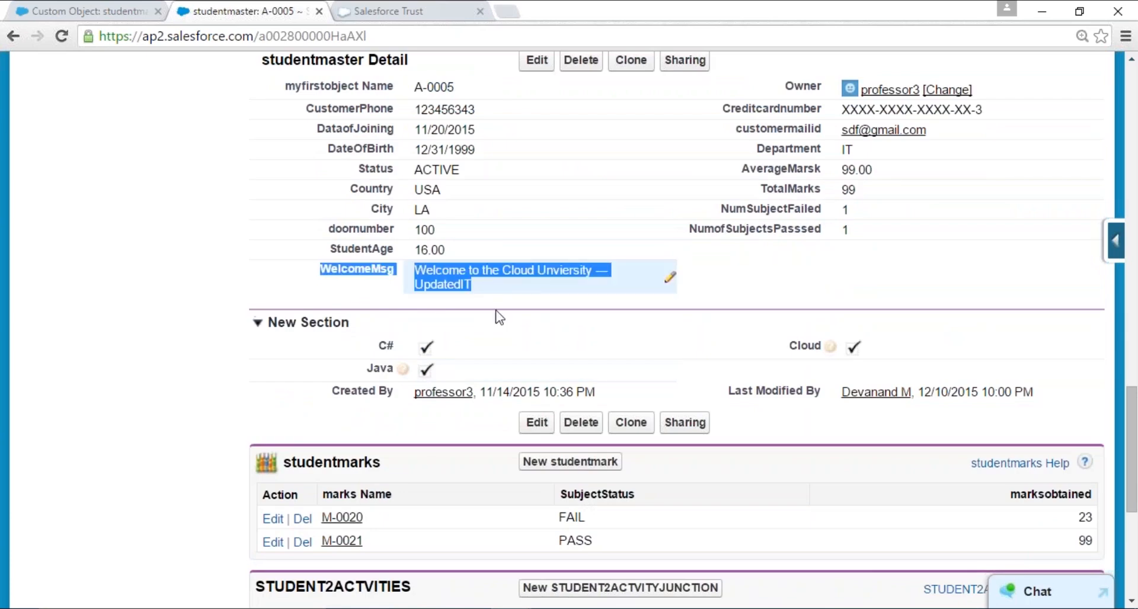
# - Edit record A-0005 to set its Department to CSE, and save the record
pyautogui.click(536, 60)
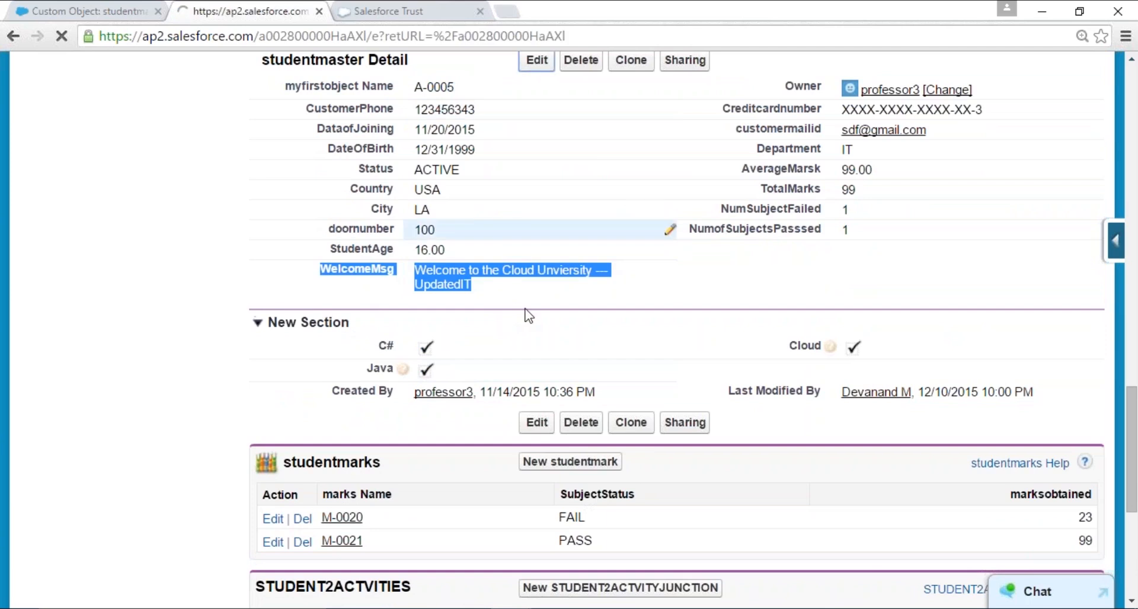
pyautogui.scroll(-2, 612, 444)
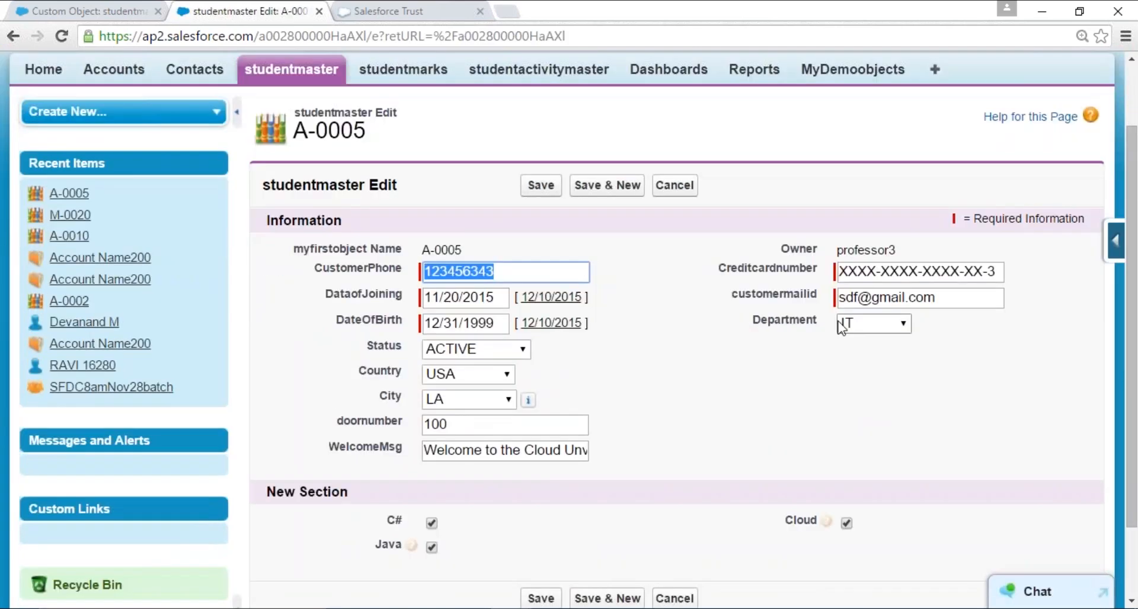
pyautogui.click(874, 324)
pyautogui.click(855, 360)
pyautogui.scroll(-2, 670, 368)
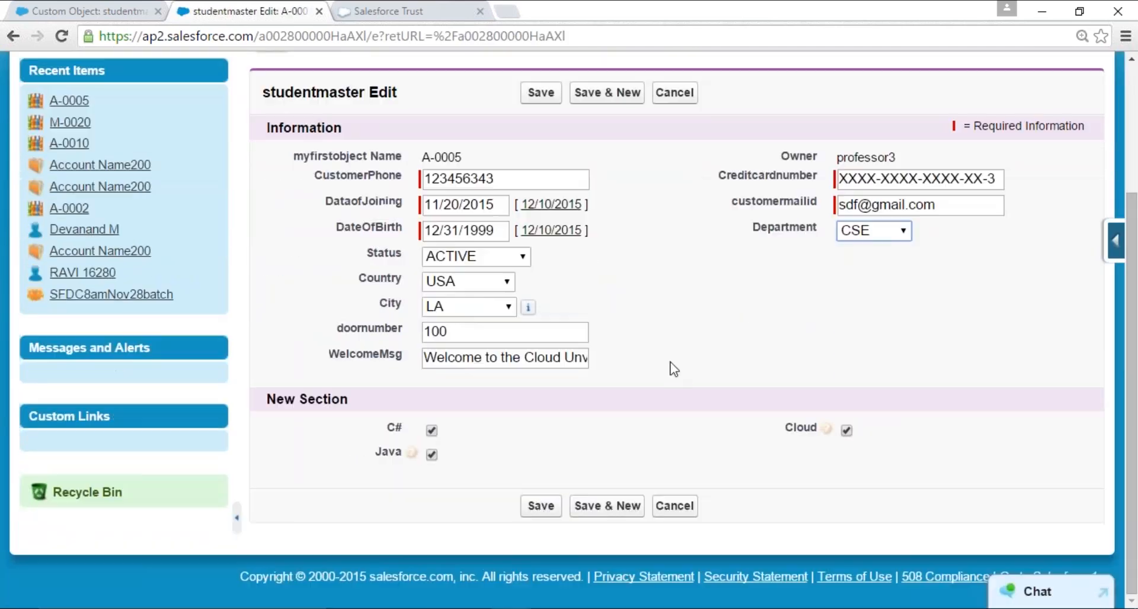
pyautogui.click(539, 94)
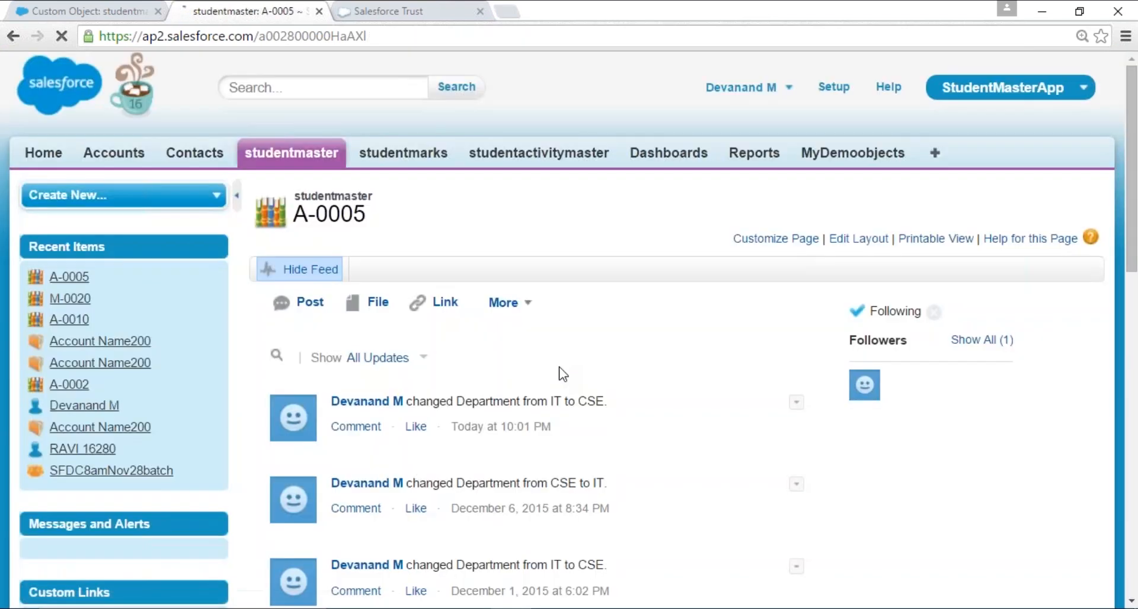
# - Check the WelcomeMsg text in the detail section of the saved A-0005 record
pyautogui.scroll(-18, 563, 374)
pyautogui.scroll(-10, 563, 374)
pyautogui.scroll(4, 557, 376)
pyautogui.doubleClick(420, 263)
pyautogui.moveTo(416, 268); pyautogui.dragTo(487, 284)
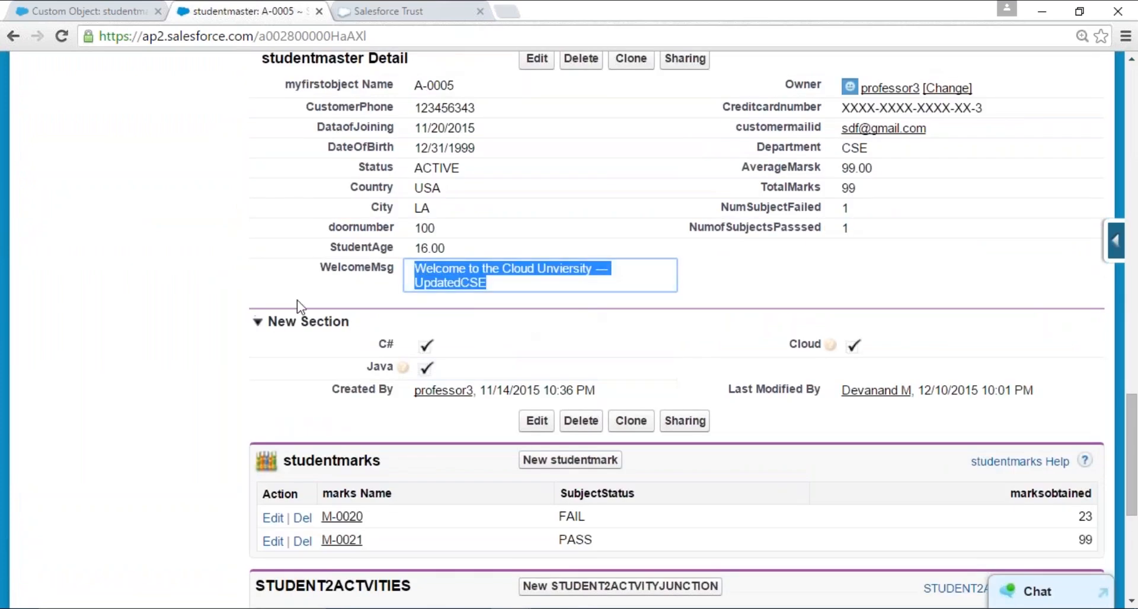
pyautogui.click(278, 295)
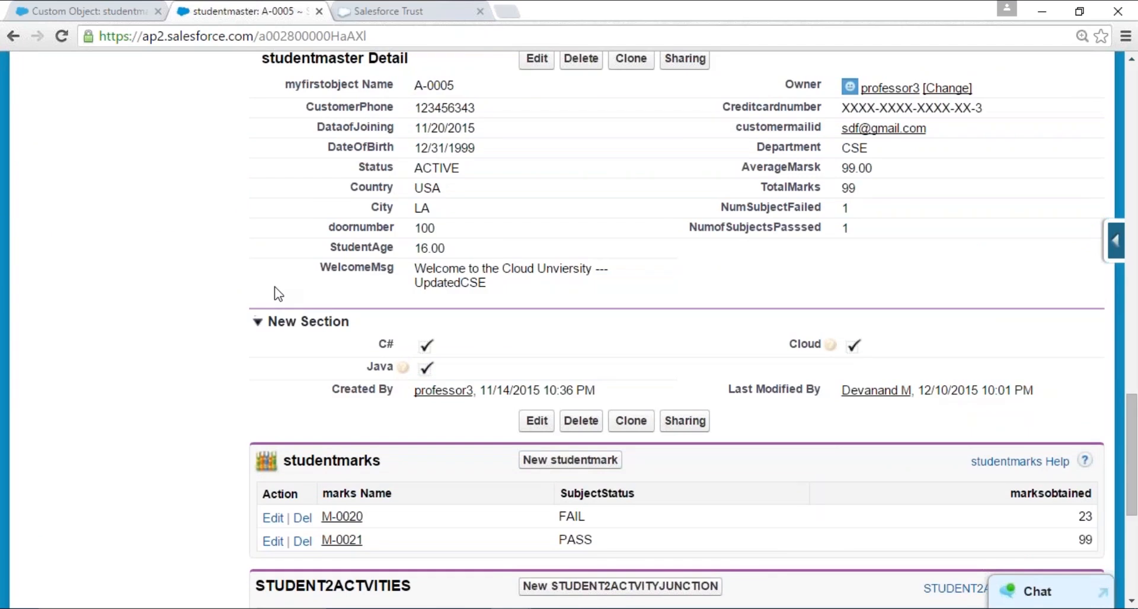
# - Go back to the studentmaster setup and open the Workflow Rules introduction under Workflow & Approvals to read it
pyautogui.click(89, 10)
pyautogui.scroll(-8, 195, 427)
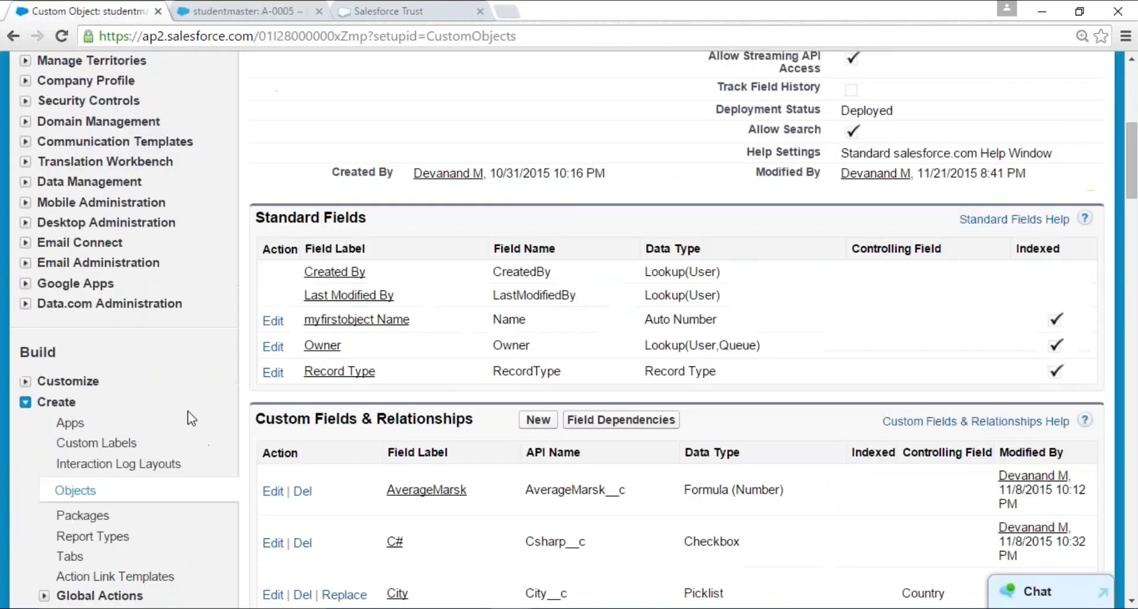
pyautogui.scroll(-3, 191, 418)
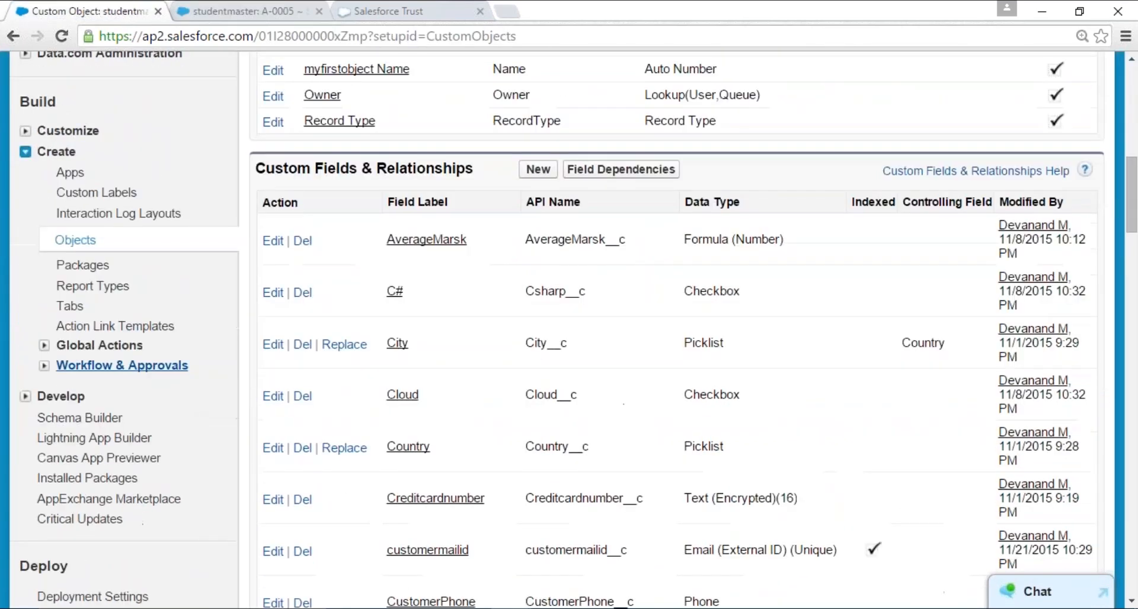
pyautogui.click(43, 365)
pyautogui.click(113, 388)
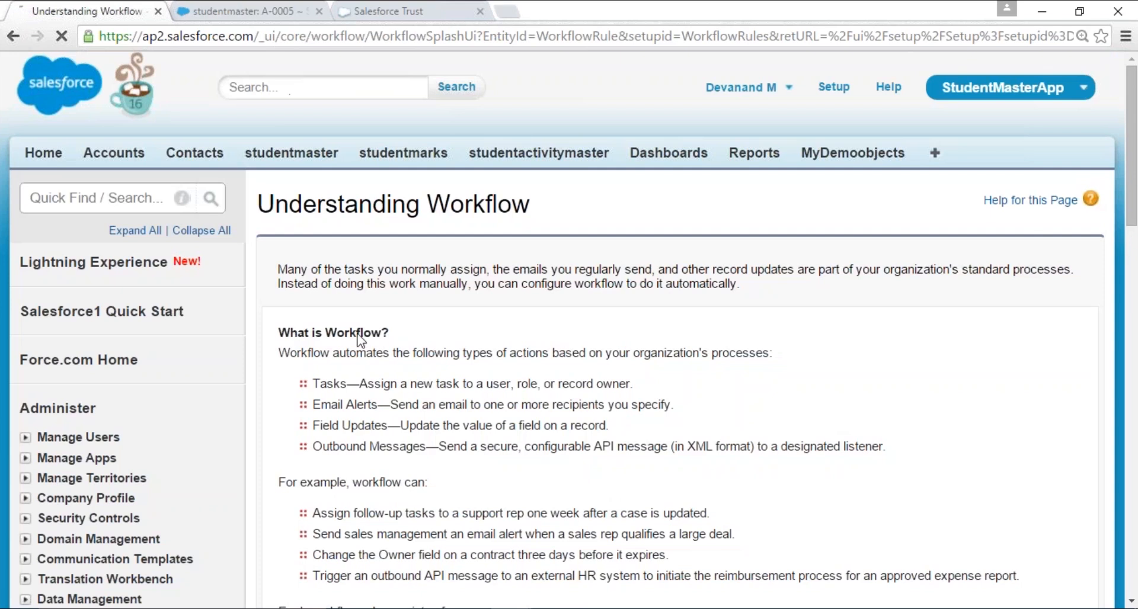
pyautogui.scroll(-3, 569, 332)
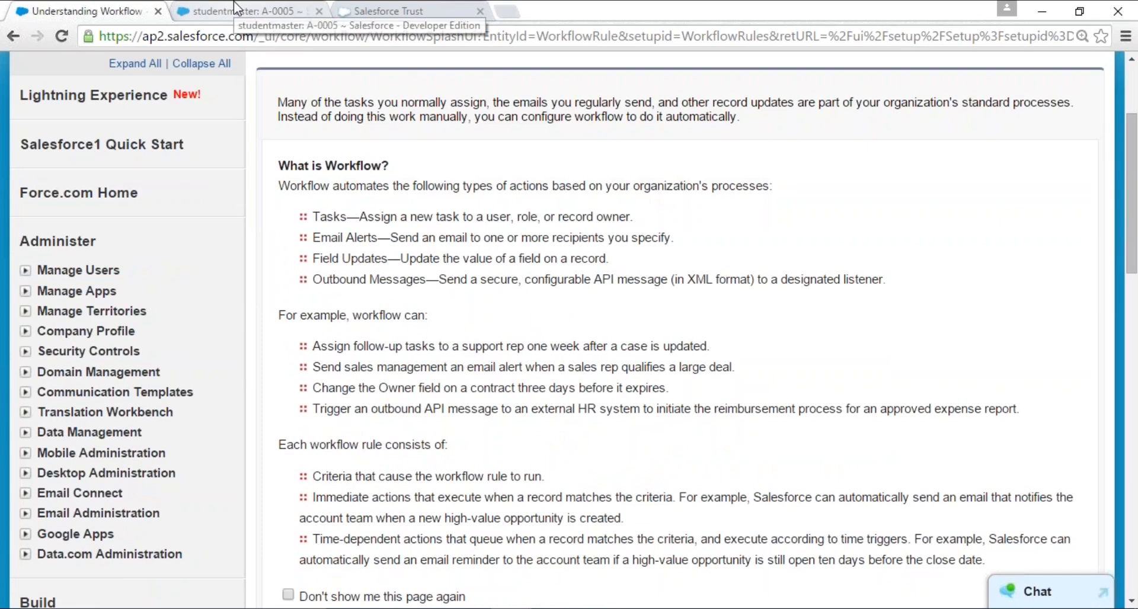
# - Collapse the Create section of the setup tree and expand Develop to show the Apex options
pyautogui.scroll(-5, 113, 392)
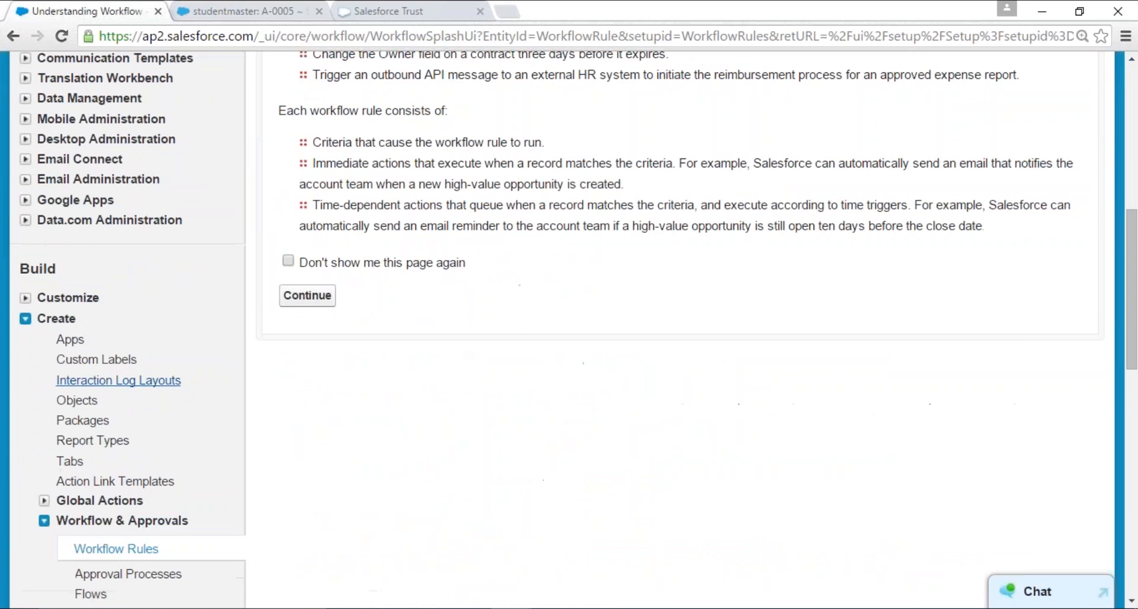
pyautogui.click(25, 318)
pyautogui.click(25, 338)
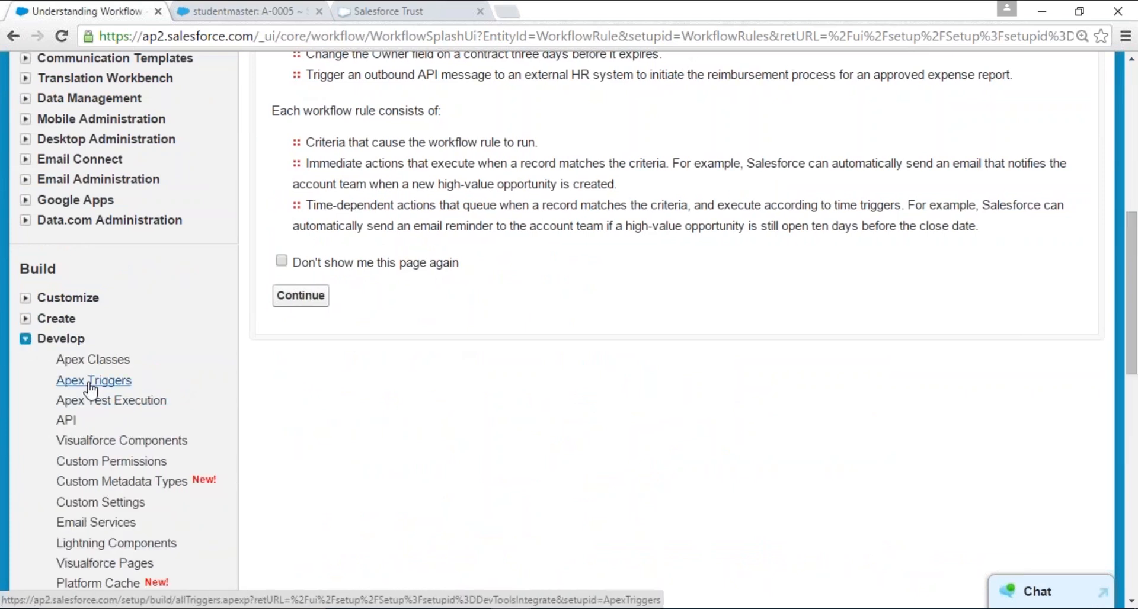
# - Switch to the Force.com Developer Console, open the WelcomeStudent.apxt trigger and enlarge the code area
pyautogui.hotkey('alt', 'Tab')
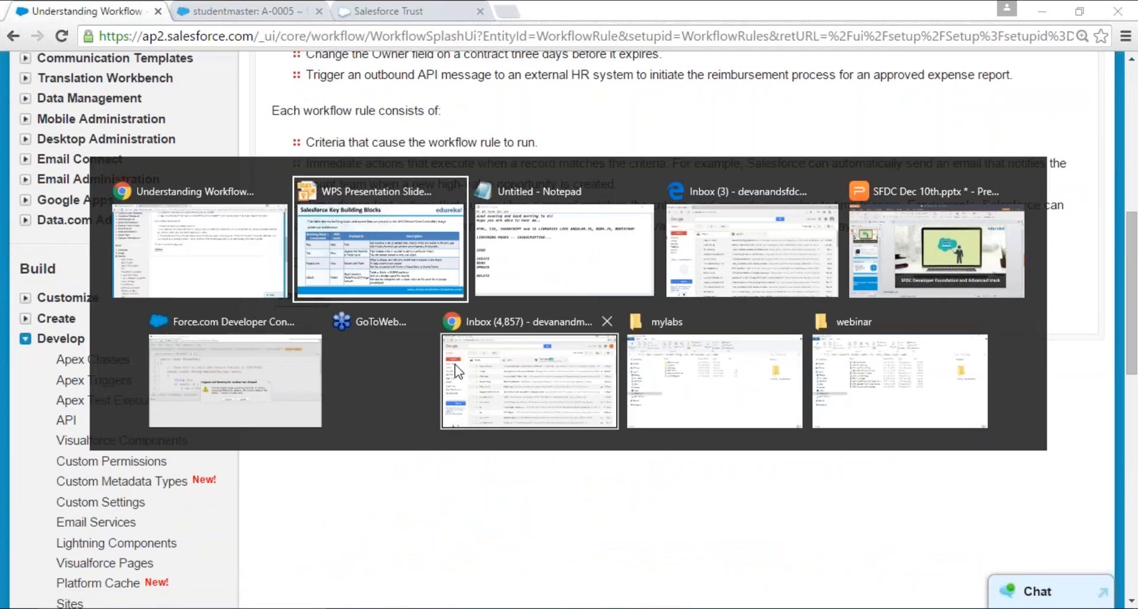
pyautogui.hotkey('alt', 'Tab')
pyautogui.hotkey('alt', 'Tab')
pyautogui.hotkey('alt', 'Tab')
pyautogui.hotkey('alt', 'Tab')
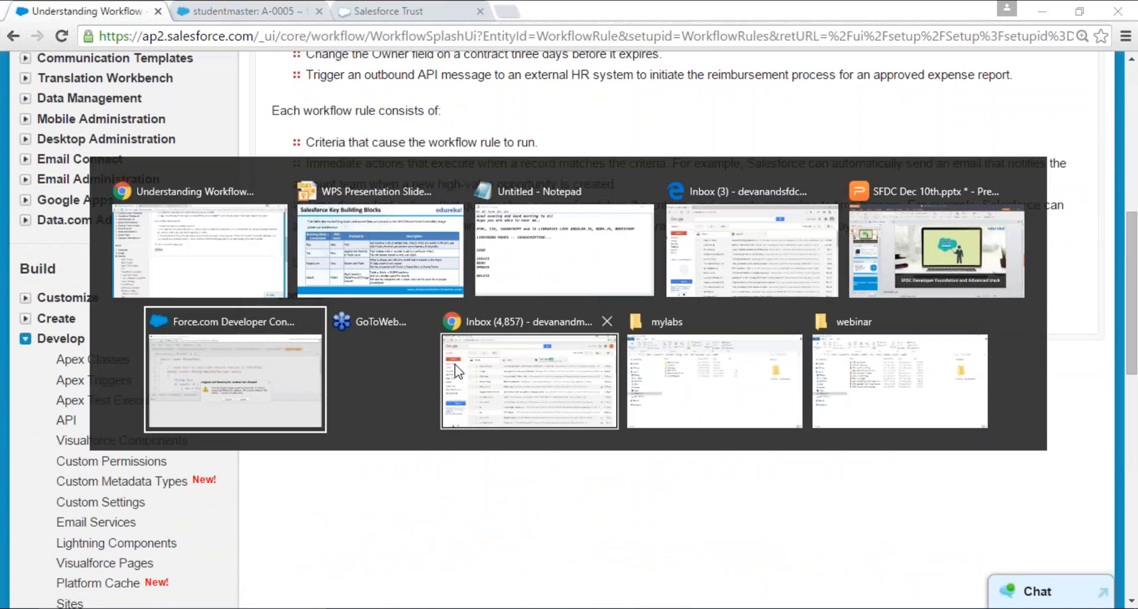
pyautogui.click(477, 390)
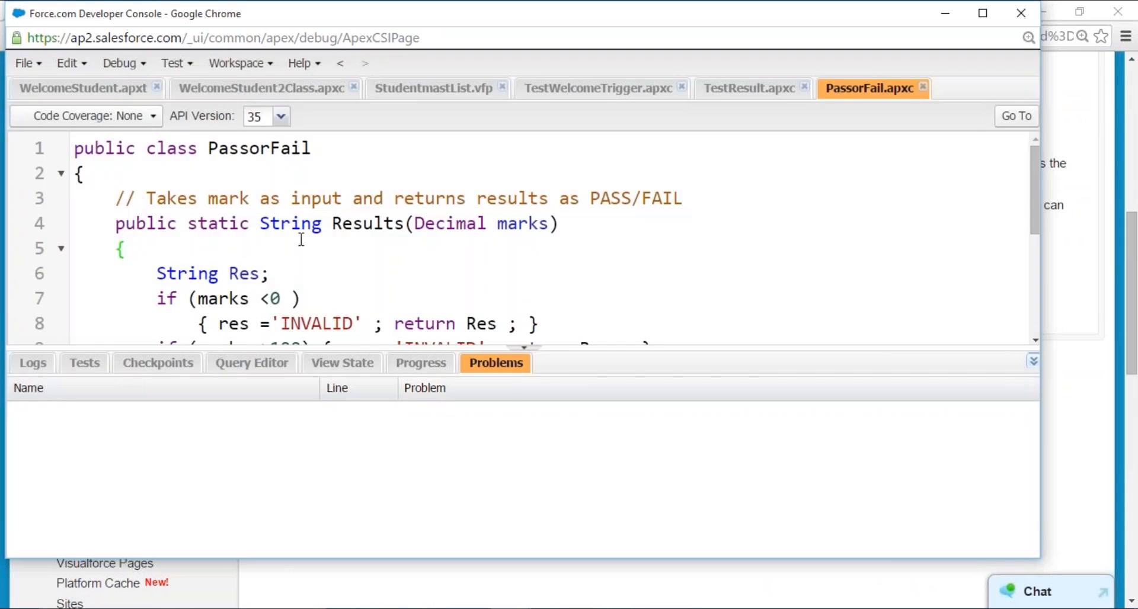
pyautogui.click(94, 95)
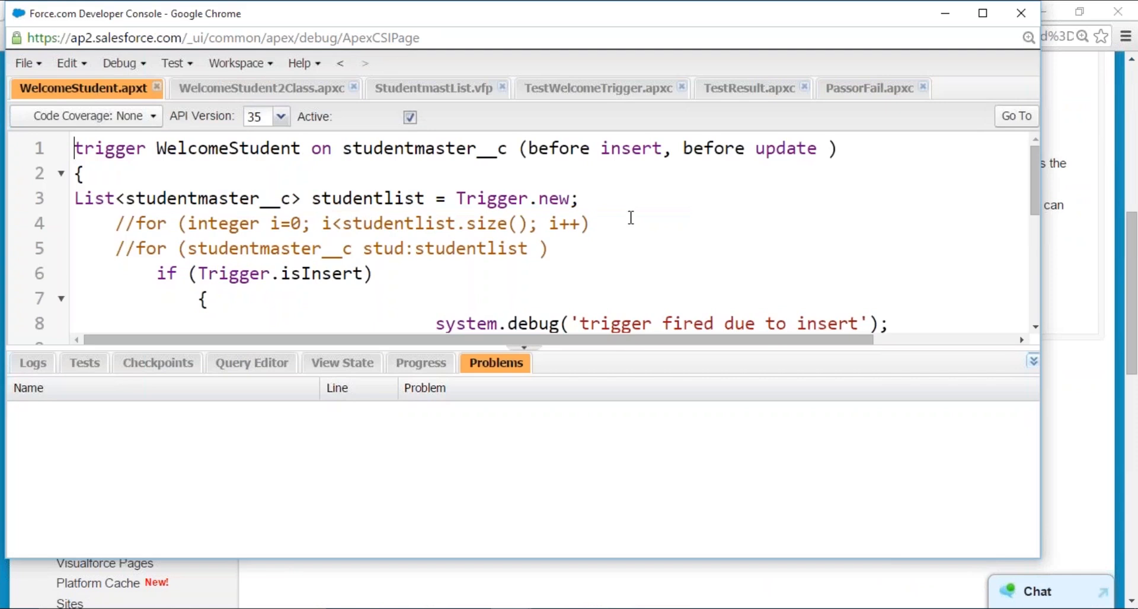
pyautogui.moveTo(617, 348); pyautogui.dragTo(624, 414)
# - Examine the WelcomeStudent trigger's name, object and before insert/update events, and its call to WelcomeStudent2Class.welcome2classInsert
pyautogui.doubleClick(87, 153)
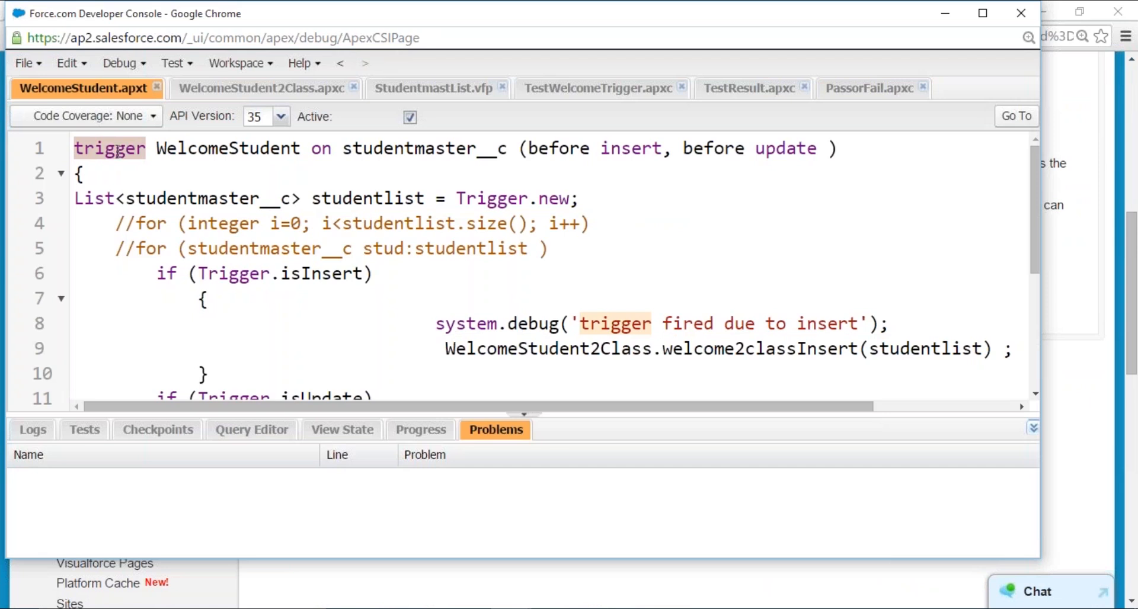
pyautogui.doubleClick(204, 150)
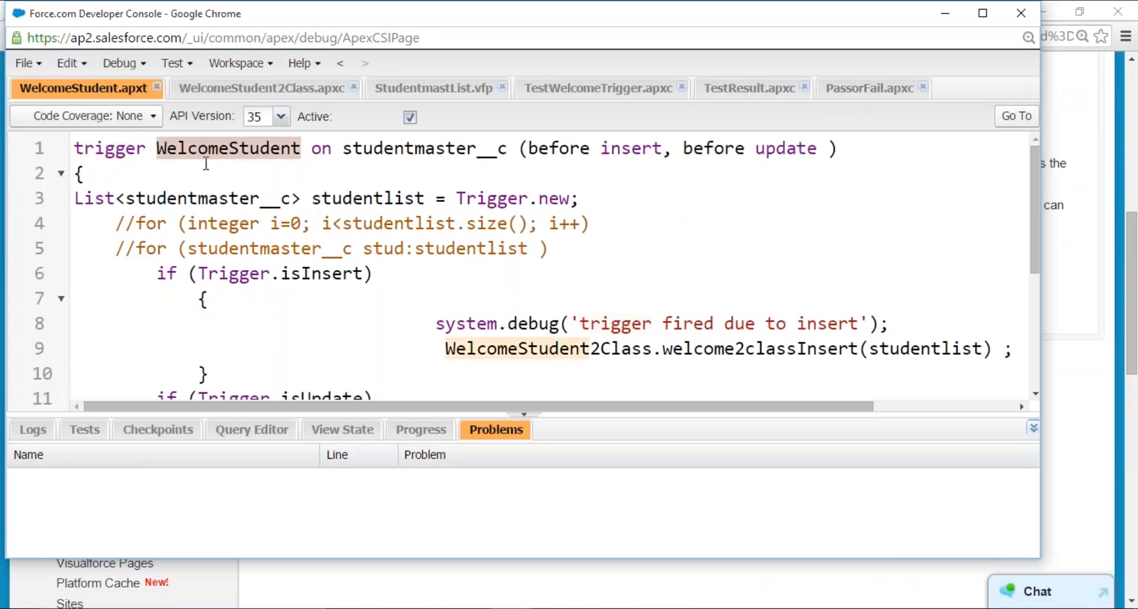
pyautogui.doubleClick(421, 158)
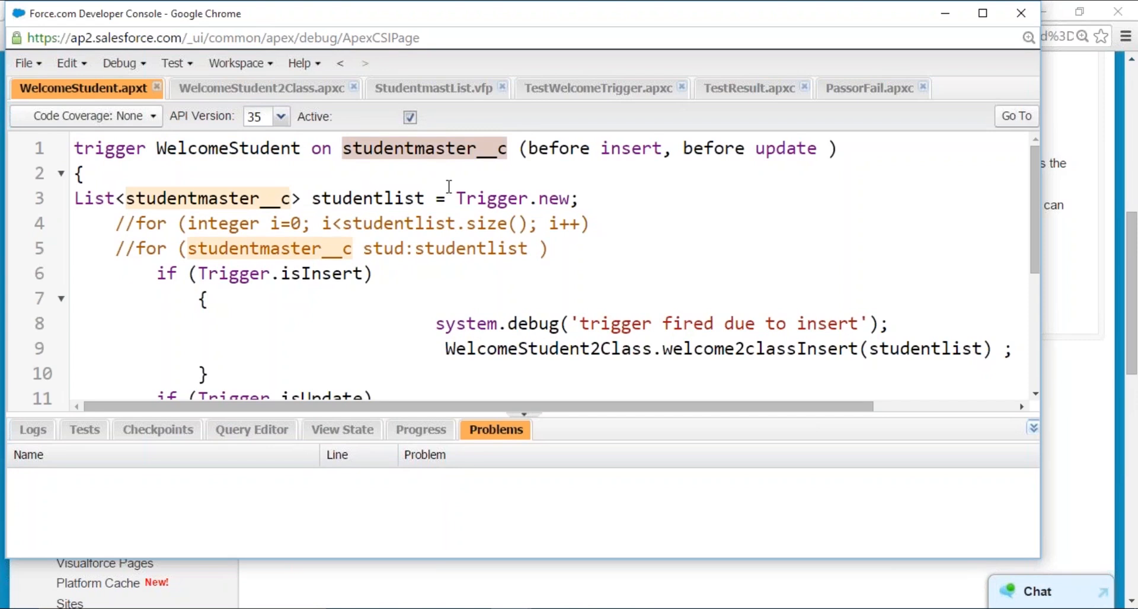
pyautogui.moveTo(528, 148); pyautogui.dragTo(816, 149)
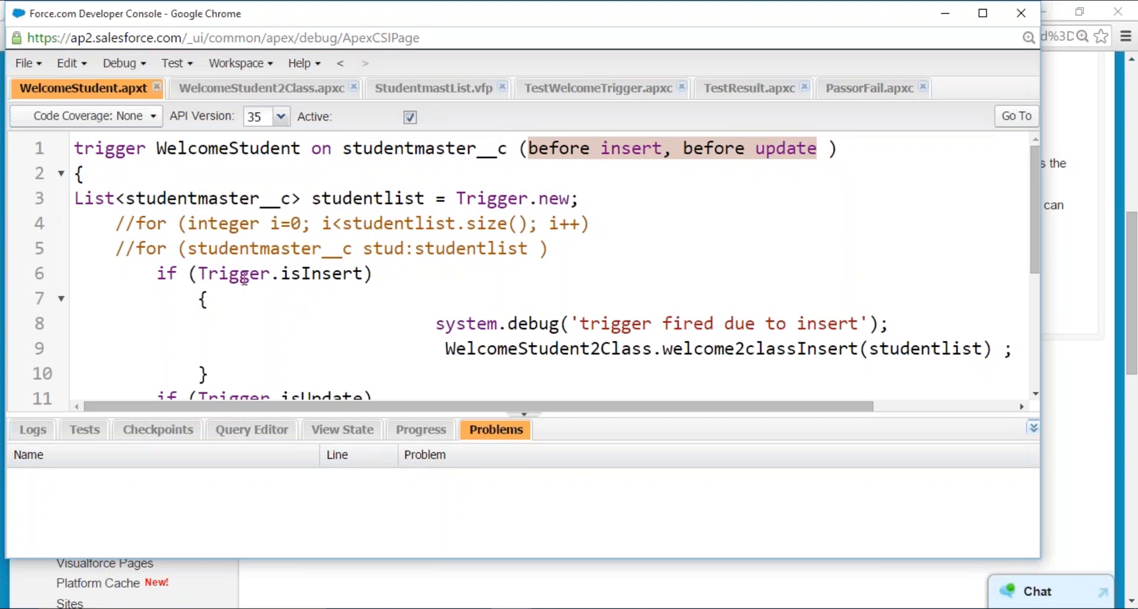
pyautogui.scroll(-1, 345, 341)
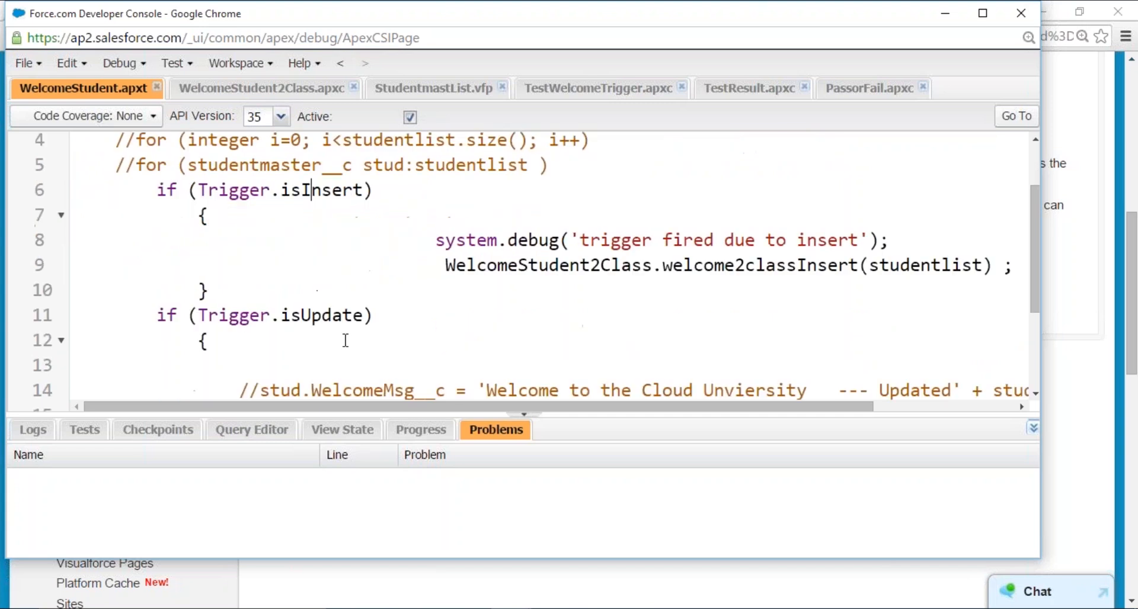
pyautogui.moveTo(445, 265); pyautogui.dragTo(857, 270)
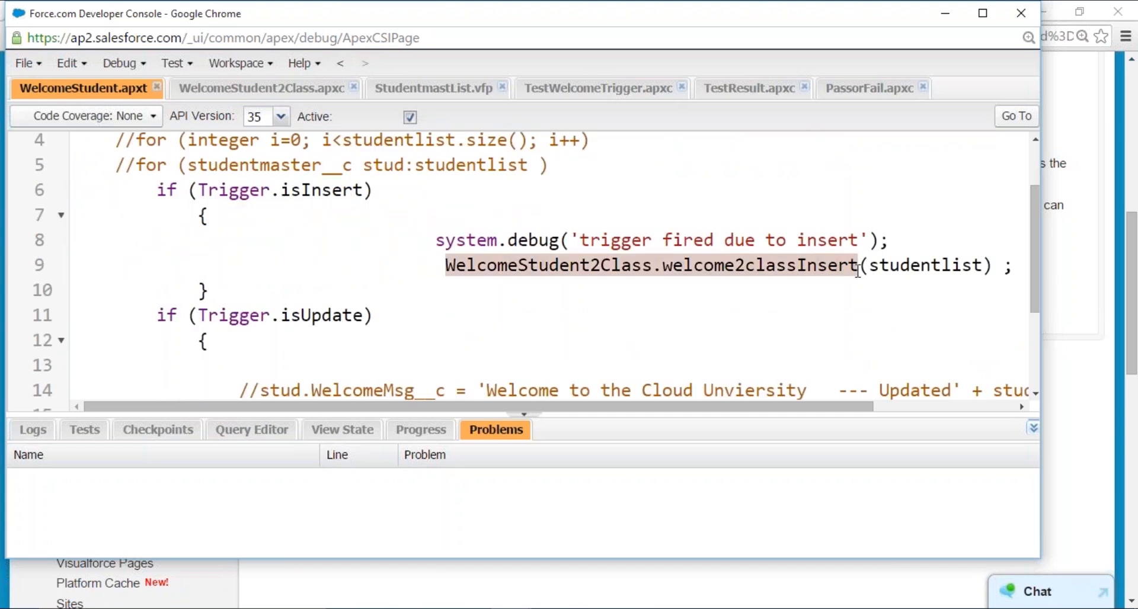
pyautogui.doubleClick(717, 264)
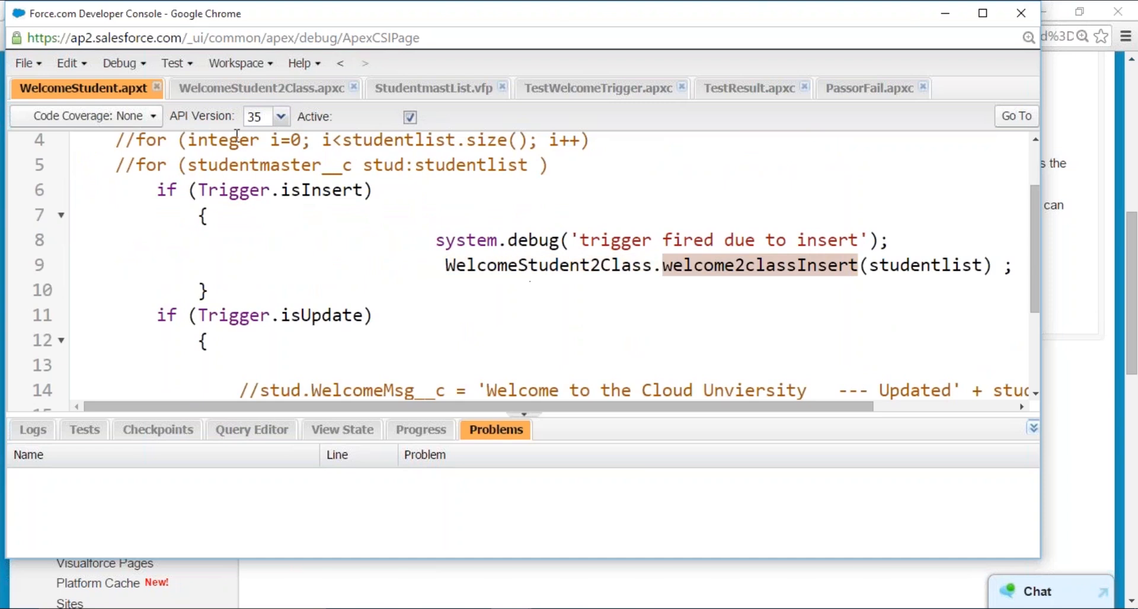
# - Open WelcomeStudent2Class.apxc and read its welcome2classInsert and welcome2classUpdate methods, highlighting the welcome text assigned on insert
pyautogui.click(254, 94)
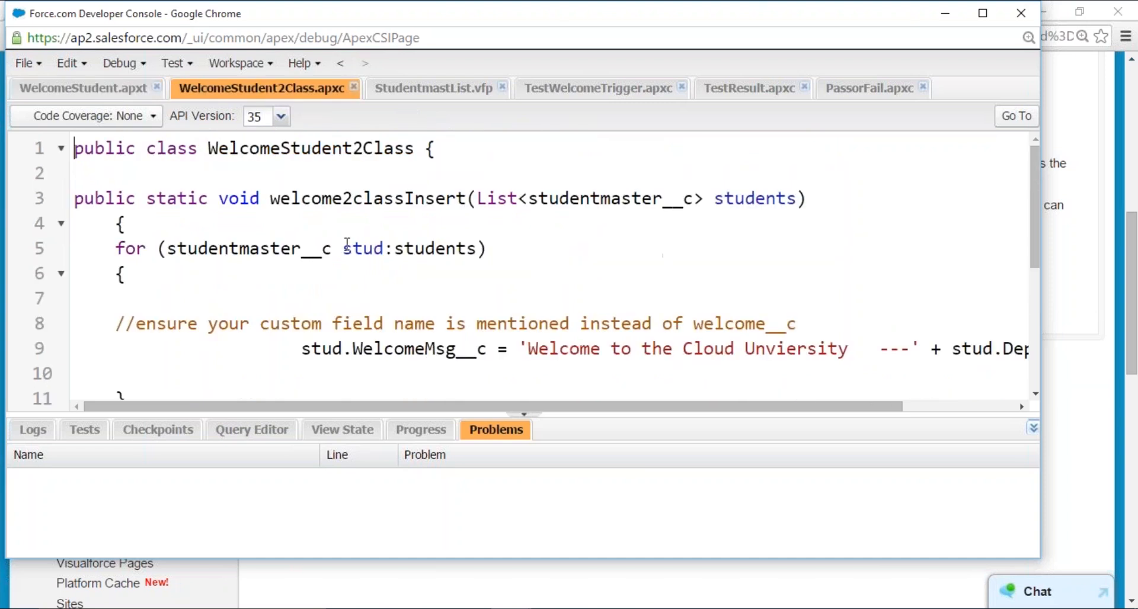
pyautogui.doubleClick(285, 149)
pyautogui.doubleClick(326, 202)
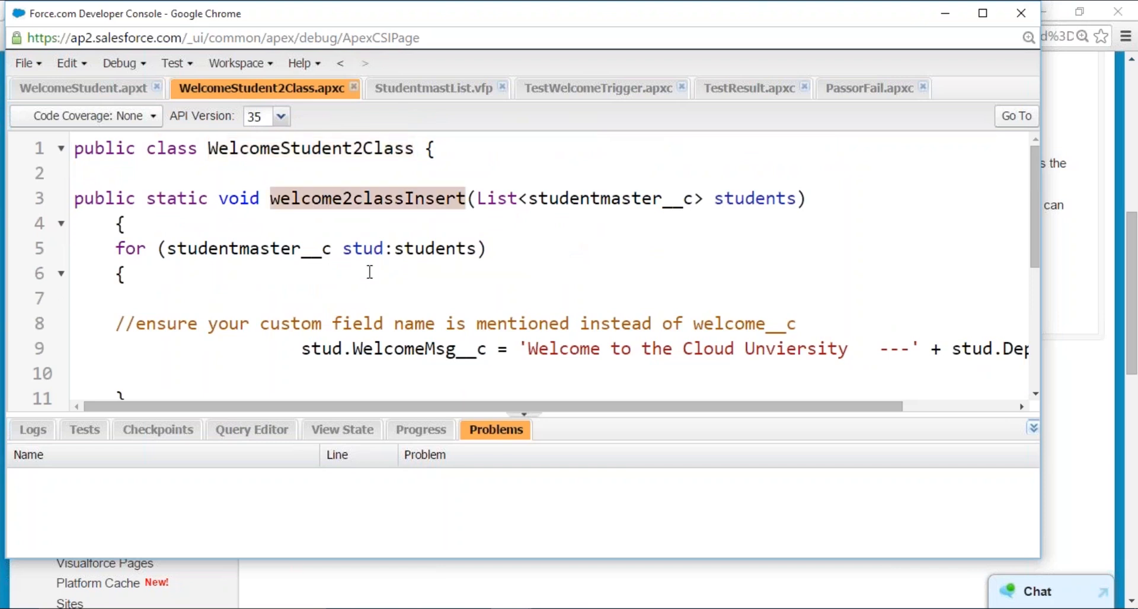
pyautogui.scroll(-3, 370, 272)
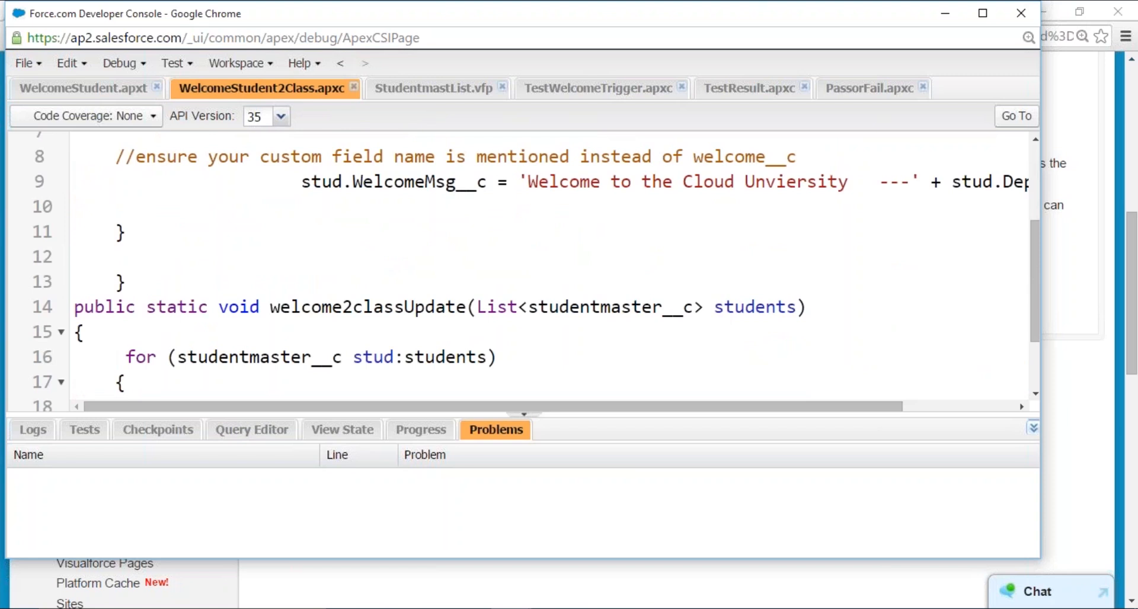
pyautogui.scroll(-2, 466, 350)
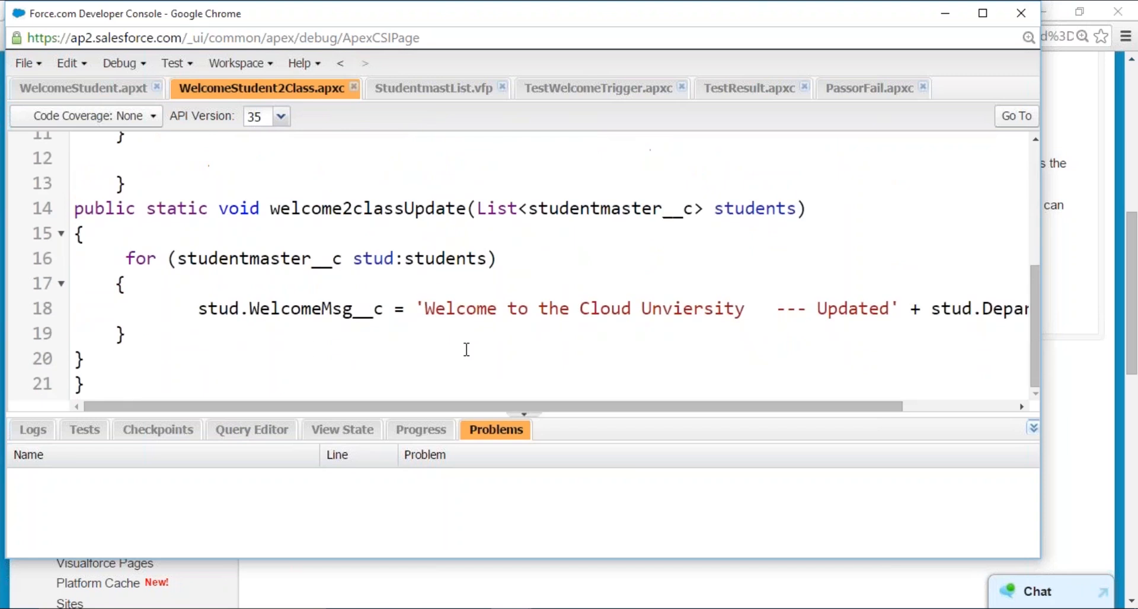
pyautogui.scroll(4, 466, 350)
pyautogui.moveTo(525, 348); pyautogui.dragTo(858, 348)
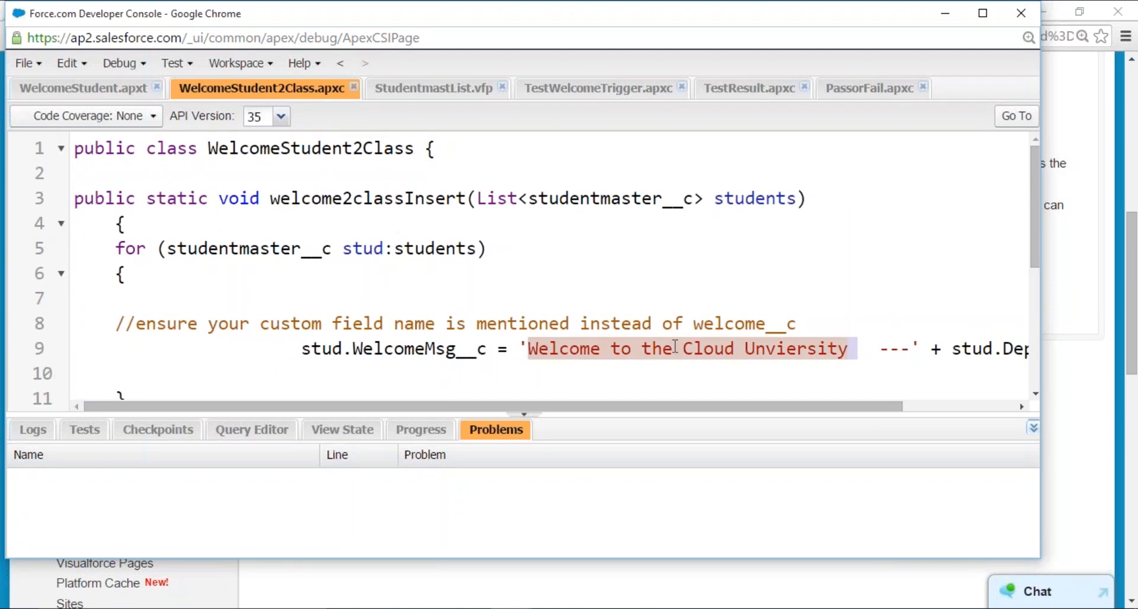
# - Switch to the browser with studentmaster record A-0005 and highlight its WelcomeMsg text for comparison with the code
pyautogui.hotkey('alt', 'Tab')
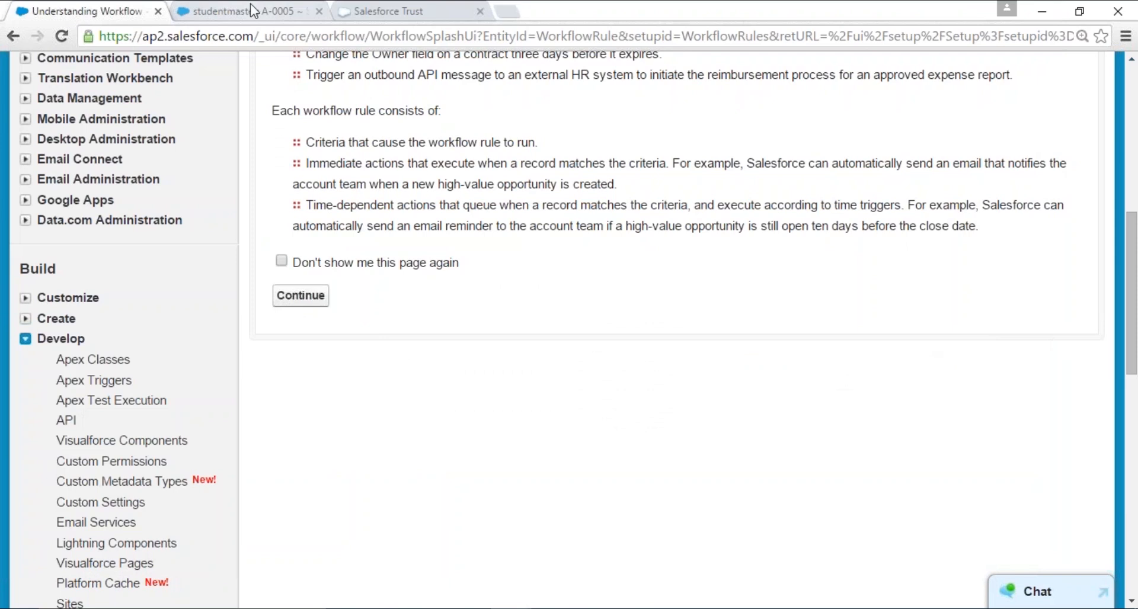
pyautogui.click(249, 11)
pyautogui.doubleClick(419, 266)
pyautogui.moveTo(420, 266); pyautogui.dragTo(521, 297)
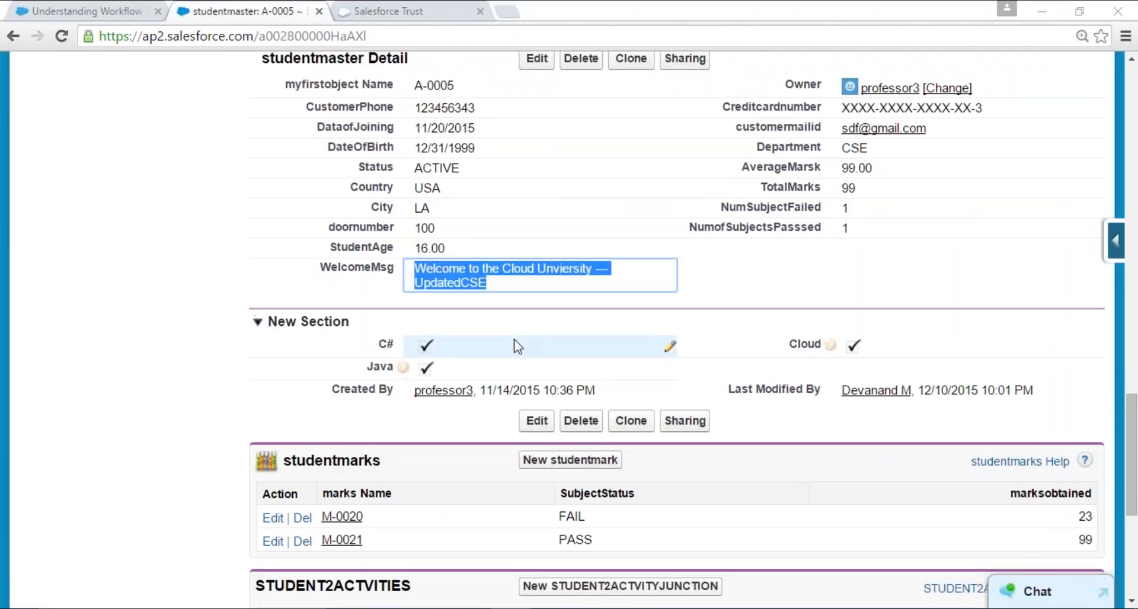
# - Return to the Developer Console and highlight stud.Department__c in the WelcomeMsg__c assignment of welcome2classInsert
pyautogui.hotkey('alt', 'Tab')
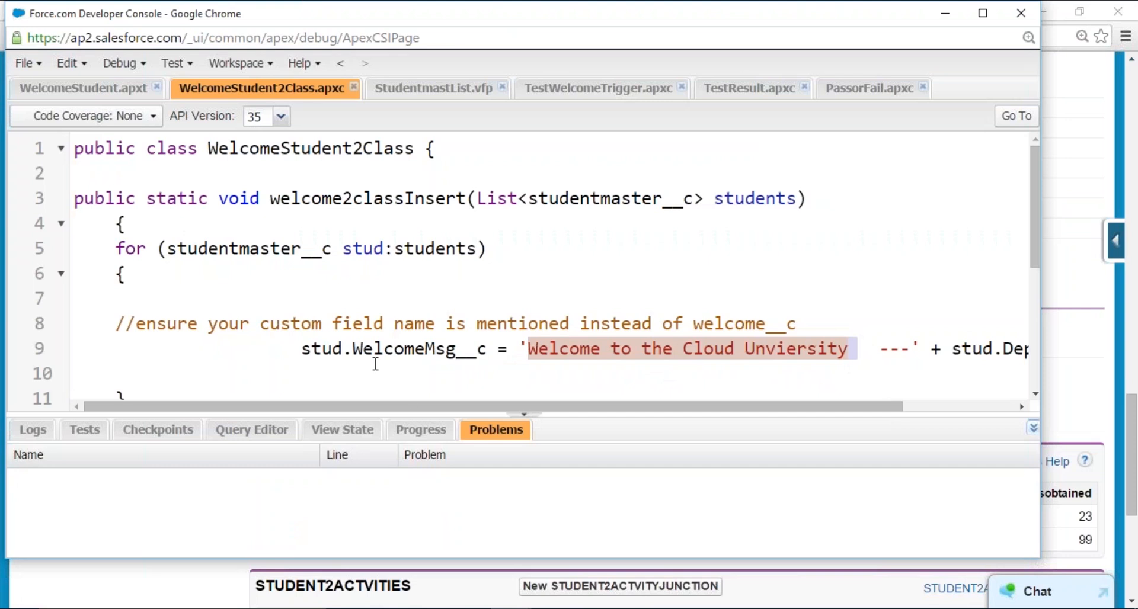
pyautogui.click(408, 344)
pyautogui.moveTo(812, 407); pyautogui.dragTo(978, 407)
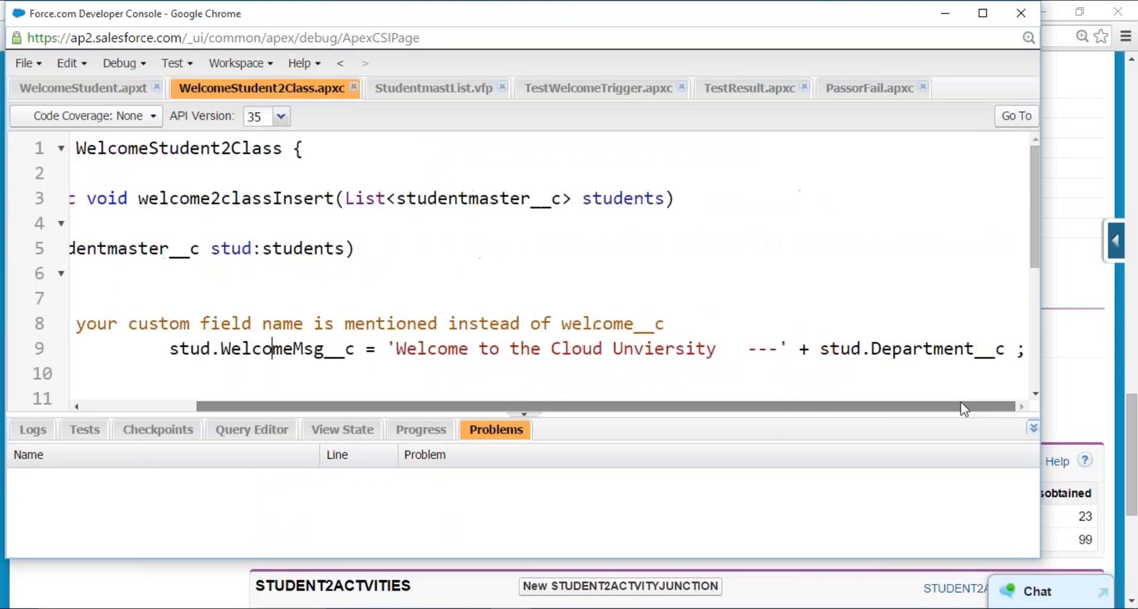
pyautogui.moveTo(823, 349); pyautogui.dragTo(1004, 350)
# - Go back to record A-0005 to point out the department in its WelcomeMsg, cancelling the inline edit
pyautogui.hotkey('alt', 'Tab')
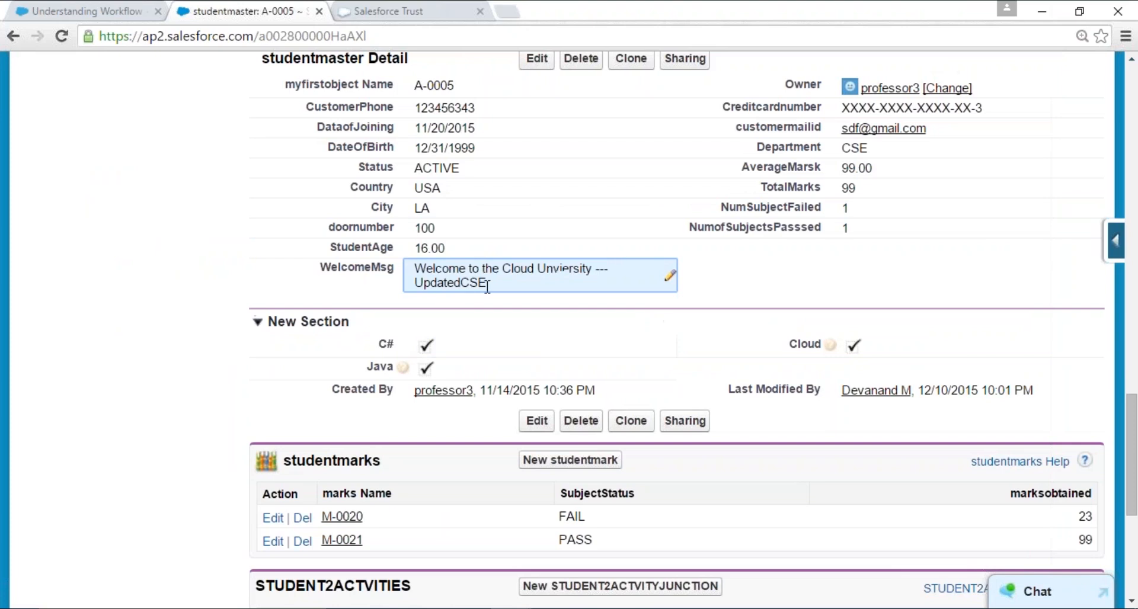
pyautogui.doubleClick(473, 286)
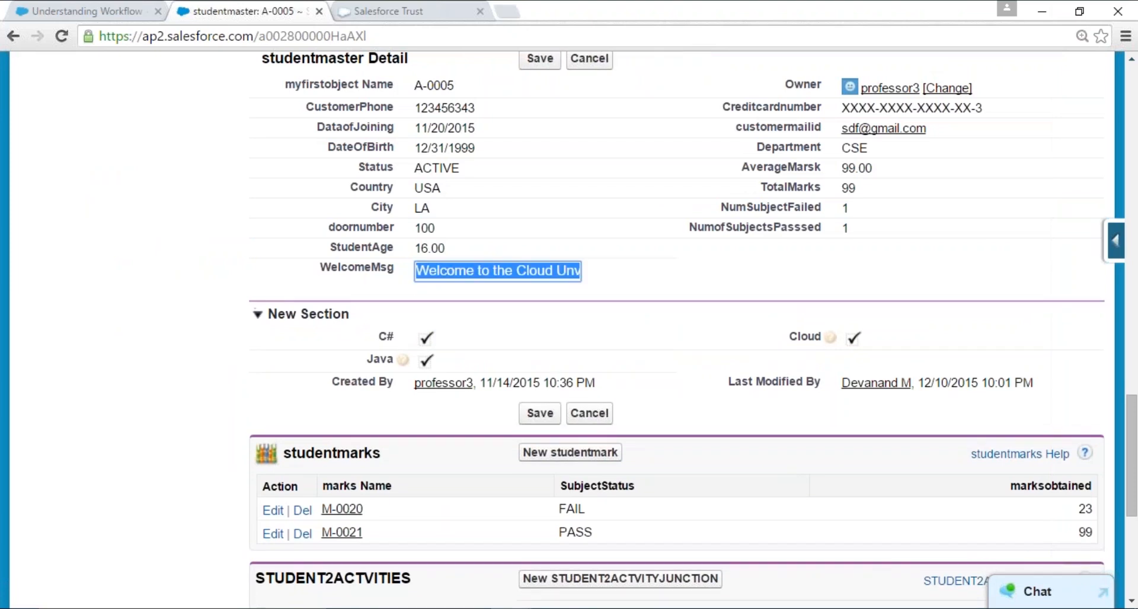
pyautogui.click(589, 61)
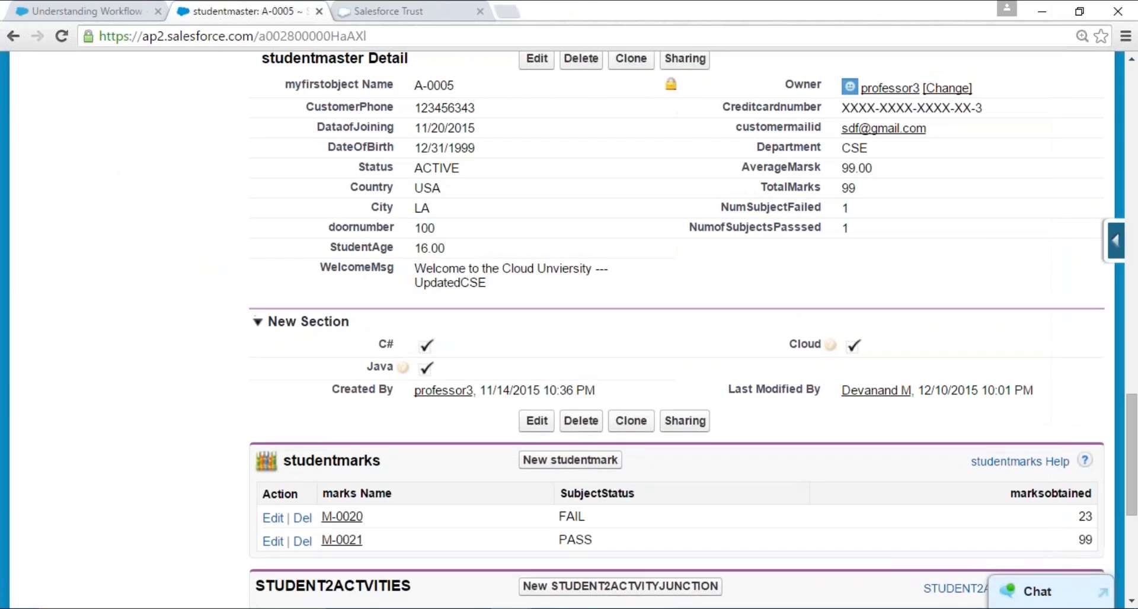
# - Edit record A-0005 to set its Department to IT, and save the record
pyautogui.click(537, 59)
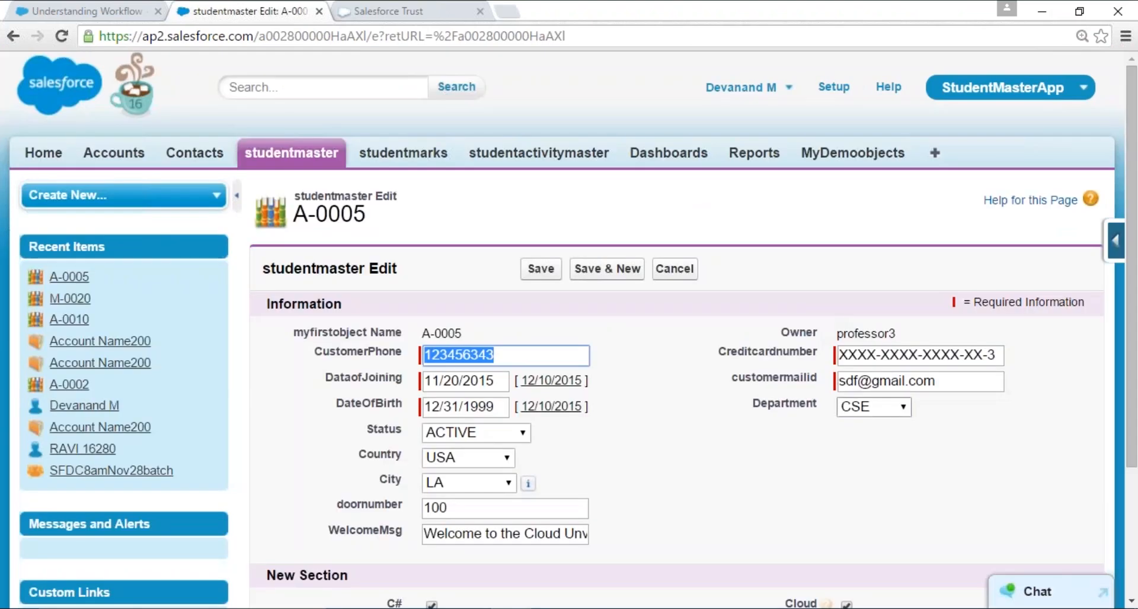
pyautogui.click(859, 407)
pyautogui.click(864, 462)
pyautogui.click(542, 269)
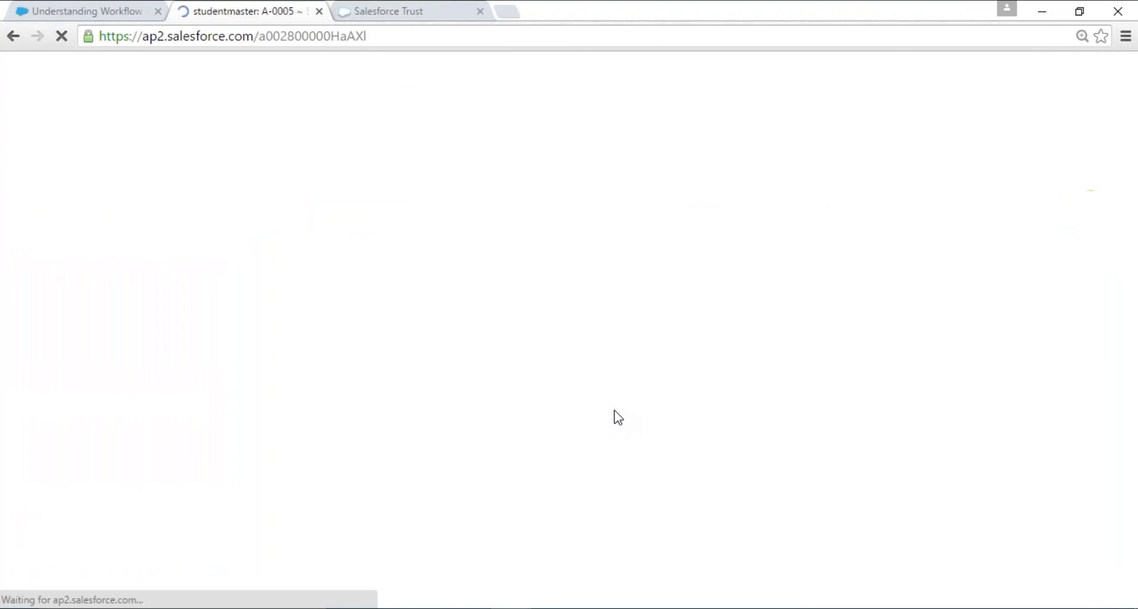
# - Check the WelcomeMsg text and the NumSubjectFailed and NumofSubjectsPasssed fields on the saved A-0005 record
pyautogui.scroll(-5, 618, 418)
pyautogui.scroll(-15, 617, 412)
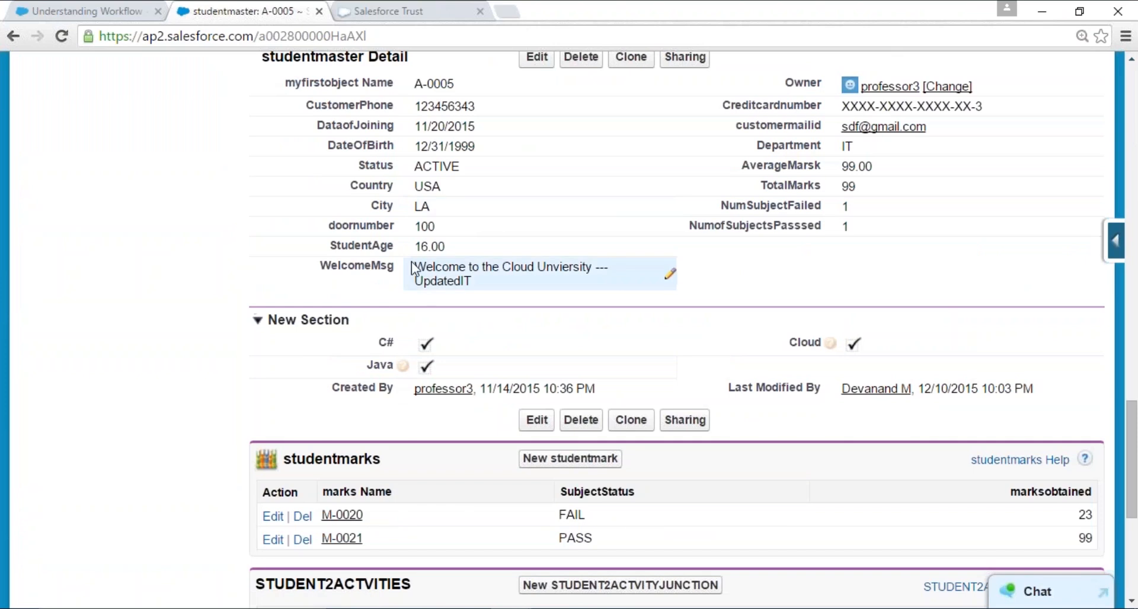
pyautogui.moveTo(413, 268); pyautogui.dragTo(498, 278)
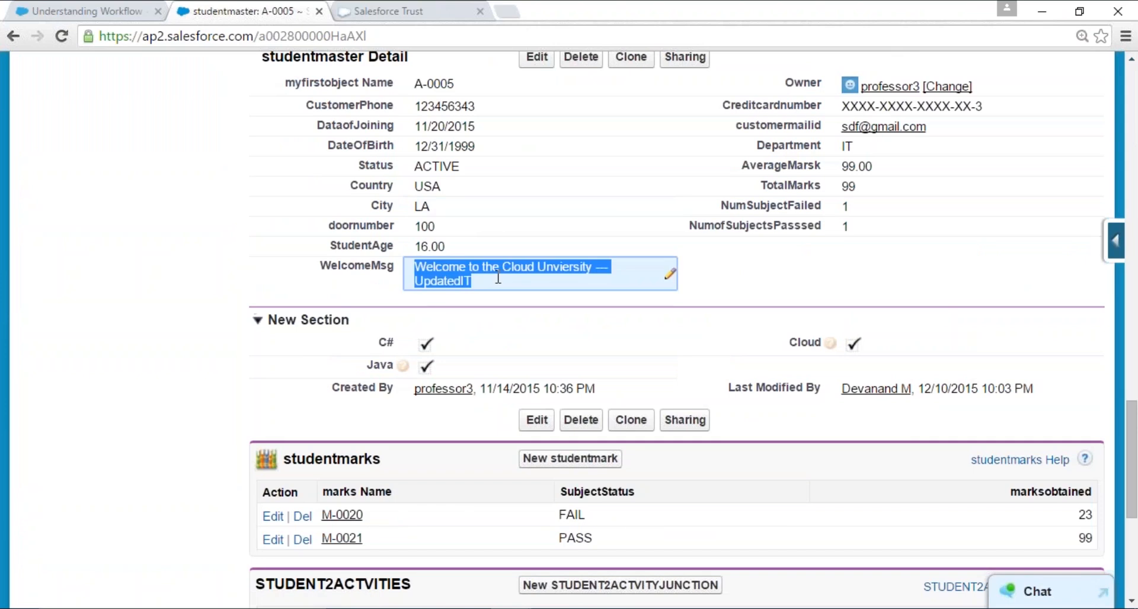
pyautogui.click(503, 339)
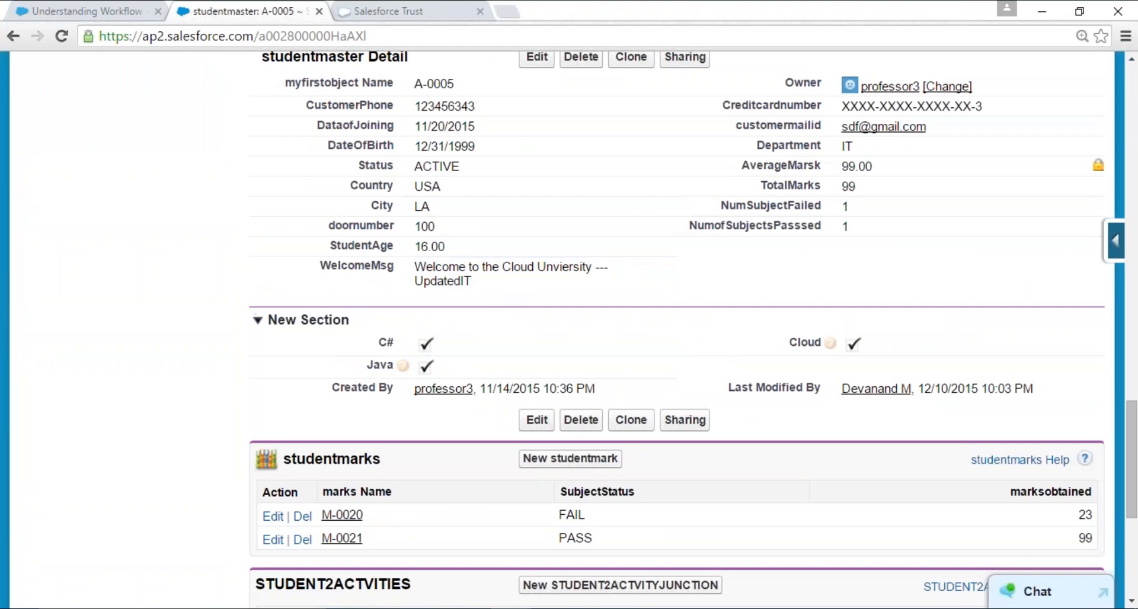
pyautogui.doubleClick(855, 211)
pyautogui.doubleClick(855, 229)
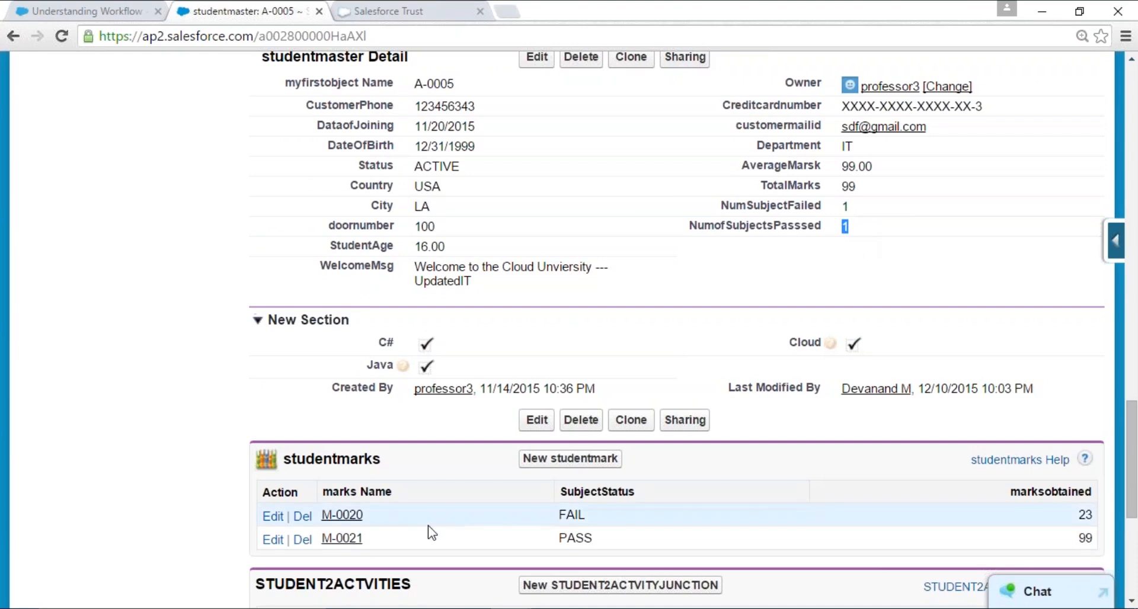
# - Create a new studentmark for A-0005 with marksobtained 23 and subject ENGLISH, and save it
pyautogui.scroll(-2, 432, 531)
pyautogui.click(562, 384)
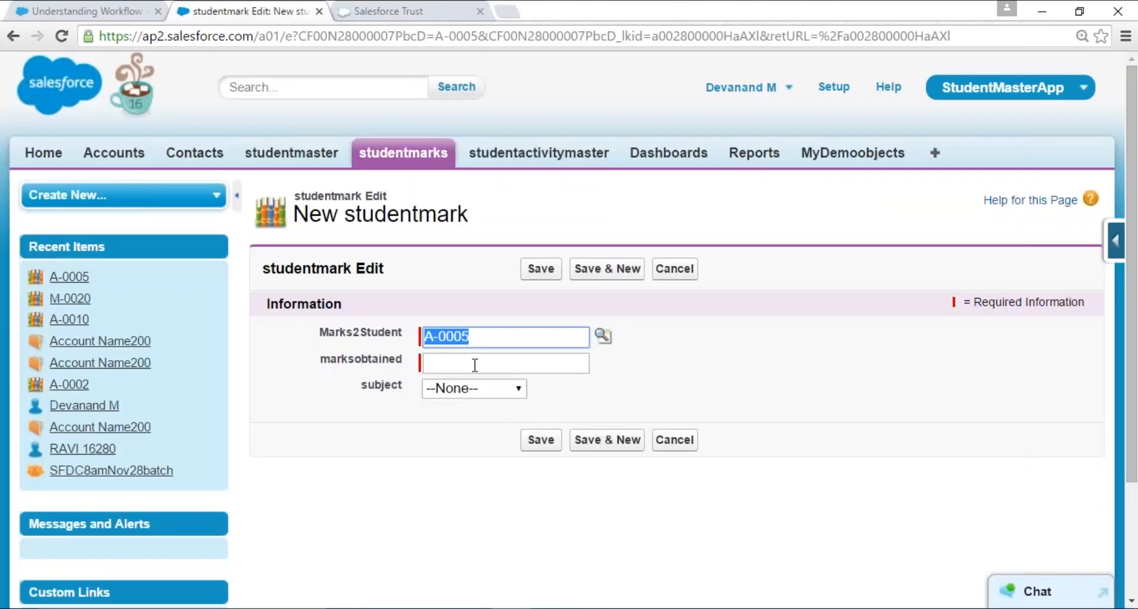
pyautogui.click(475, 365)
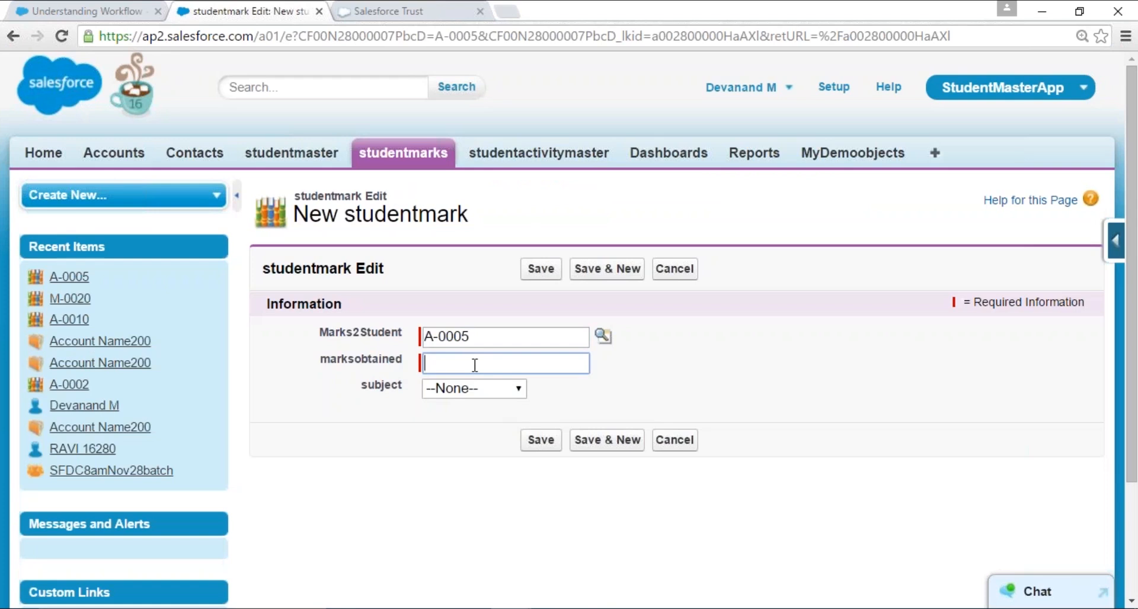
pyautogui.write('23')
pyautogui.click(474, 389)
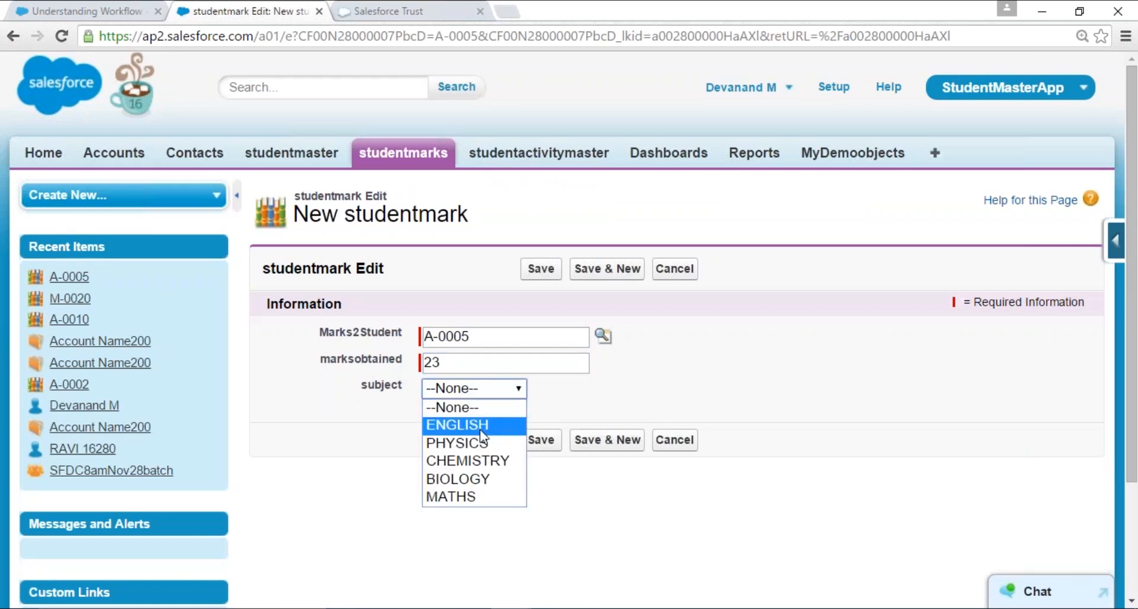
pyautogui.click(480, 430)
pyautogui.click(537, 440)
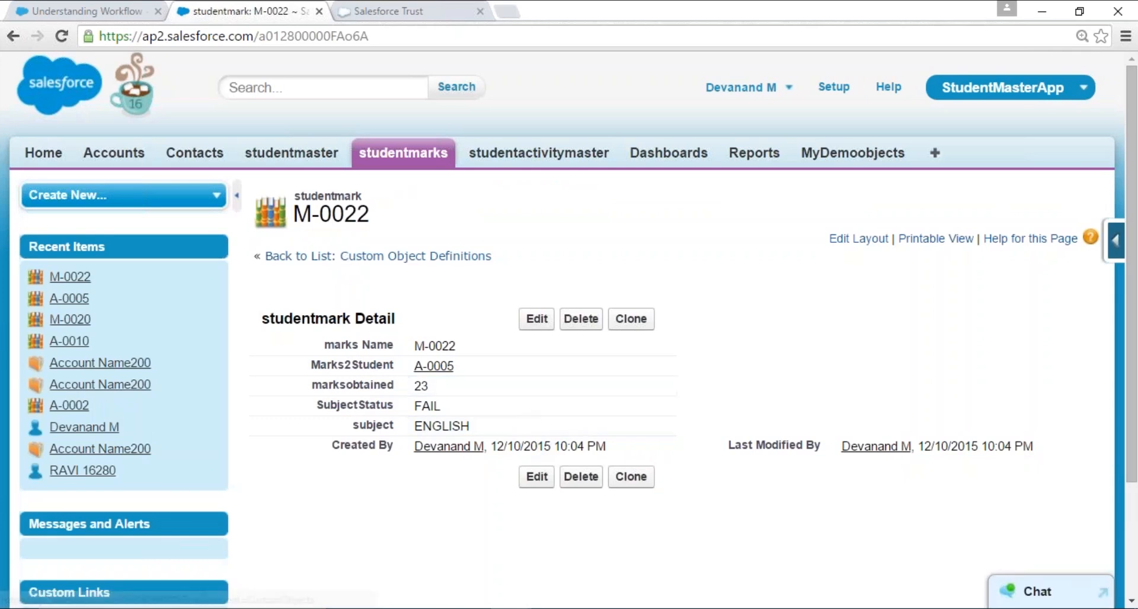
# - Return to studentmaster record A-0005 to check NumSubjectFailed, NumofSubjectsPasssed and the studentmarks related list
pyautogui.click(318, 159)
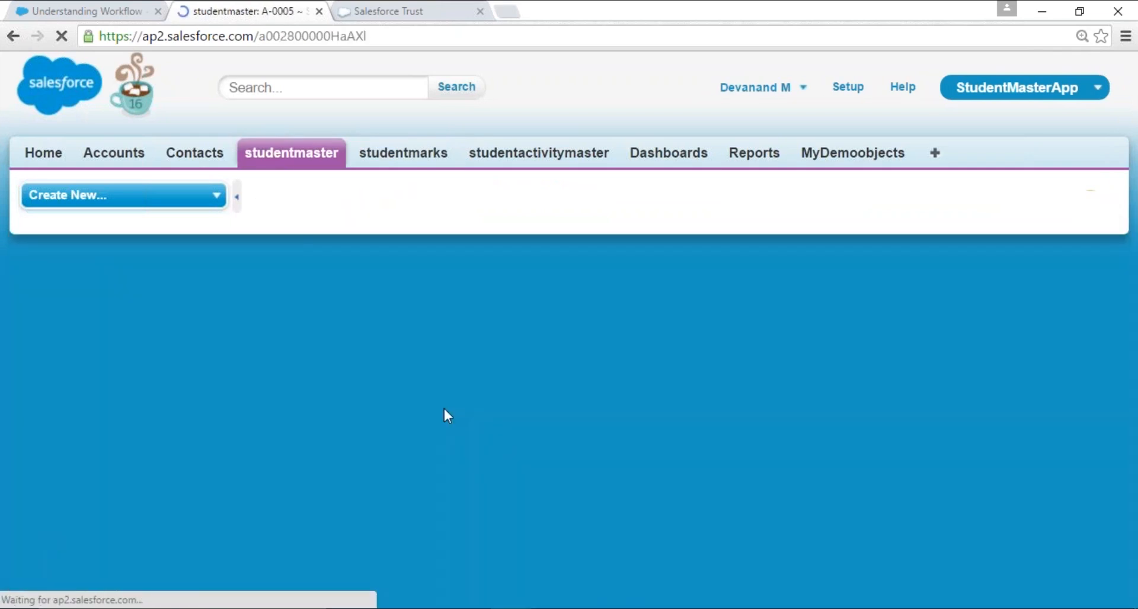
pyautogui.scroll(-6, 619, 455)
pyautogui.scroll(-15, 623, 454)
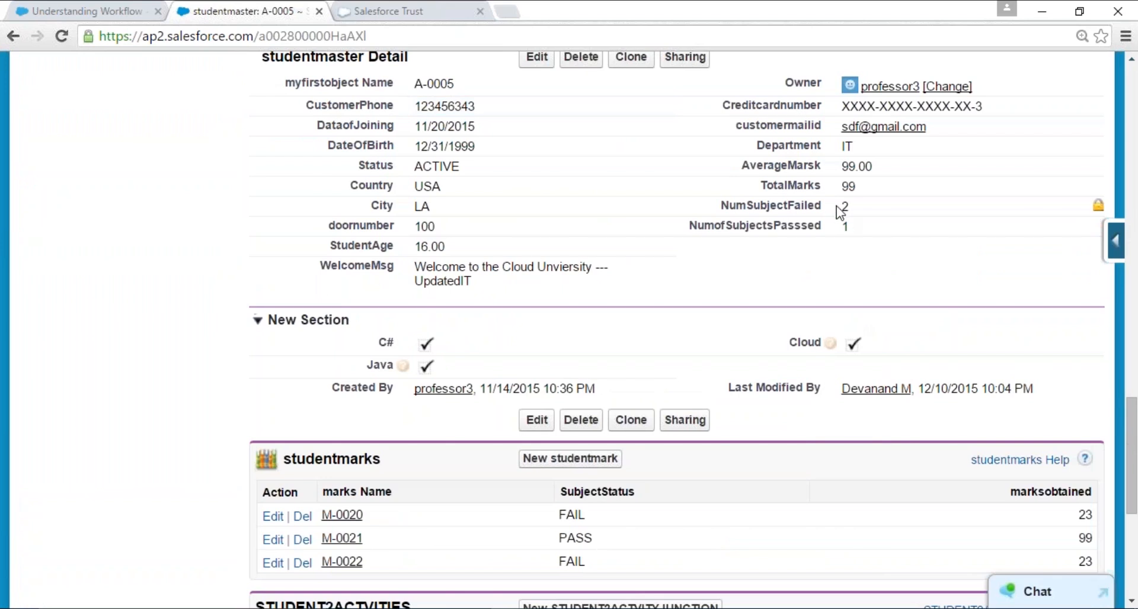
pyautogui.doubleClick(839, 225)
pyautogui.scroll(-4, 519, 391)
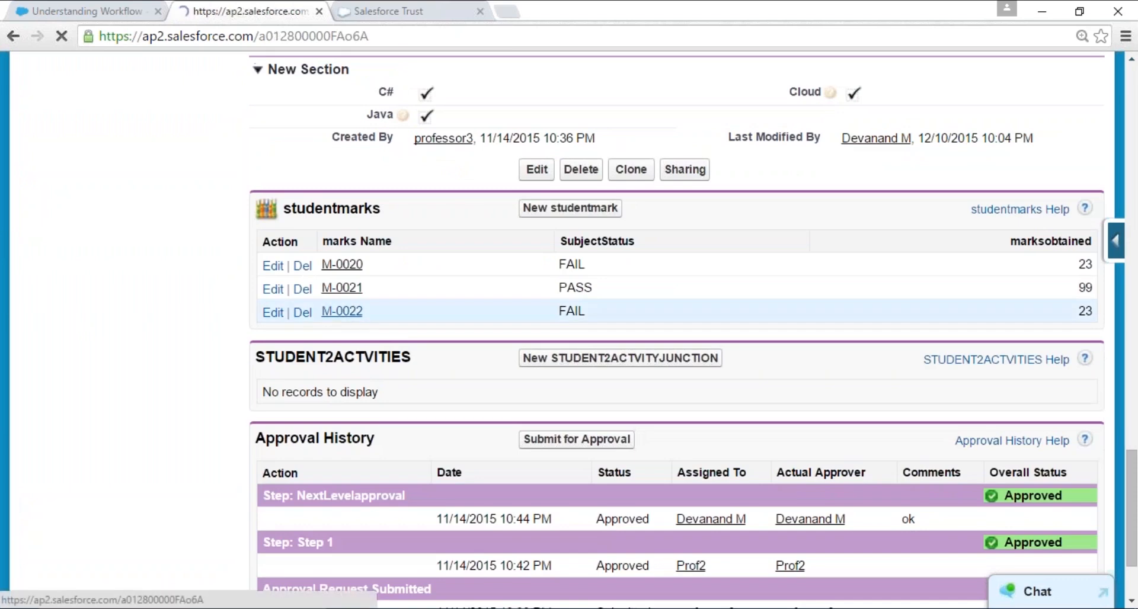
# - Edit studentmark M-0022 of A-0005 to set its marksobtained to 77, and save it
pyautogui.click(341, 312)
pyautogui.click(537, 319)
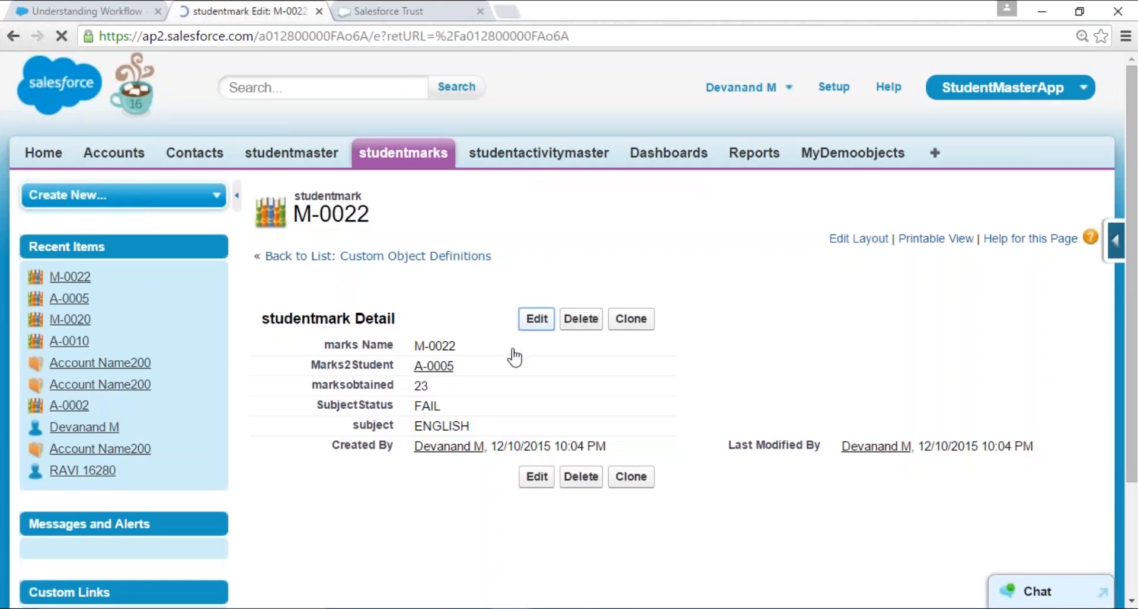
pyautogui.write('77')
pyautogui.click(557, 269)
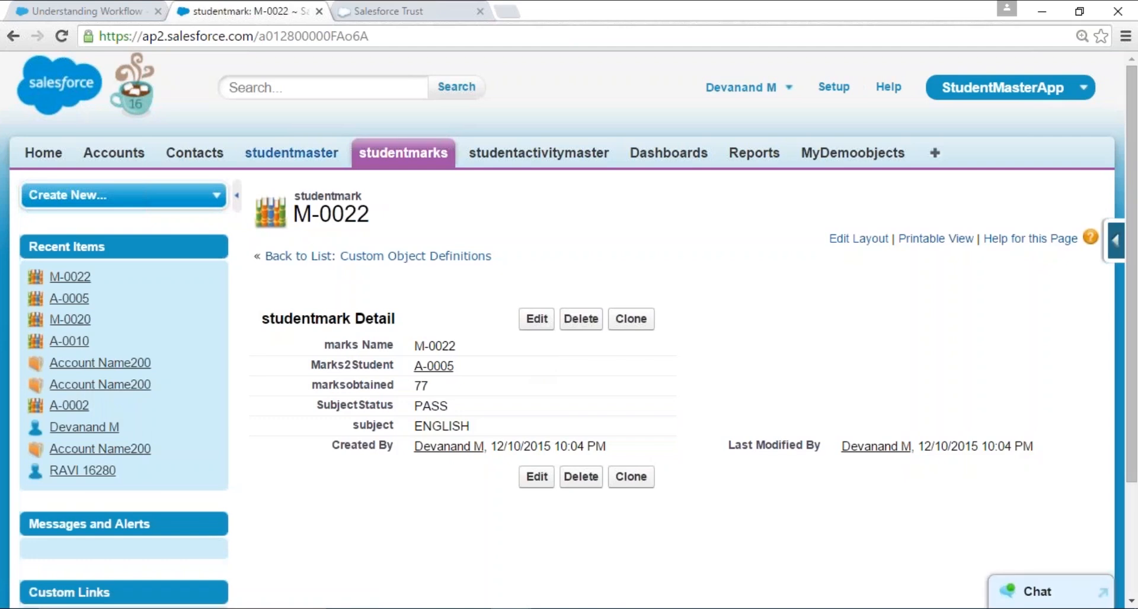
# - Reopen studentmaster record A-0005 to check its TotalMarks, pass and fail counts and the M-0022 row in studentmarks
pyautogui.click(317, 157)
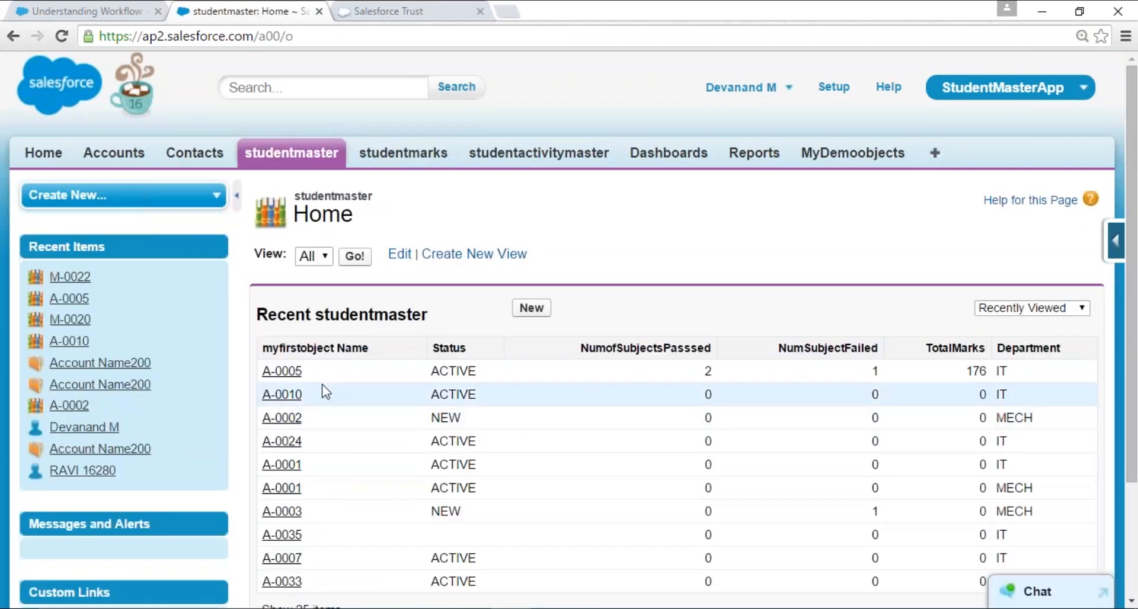
pyautogui.click(283, 371)
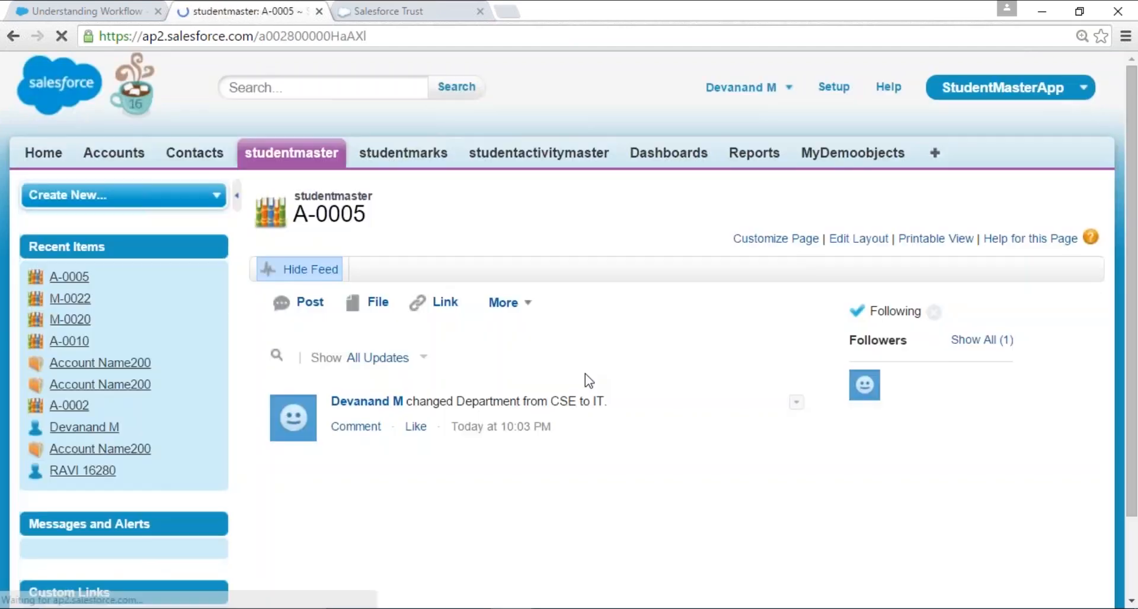
pyautogui.scroll(-20, 584, 381)
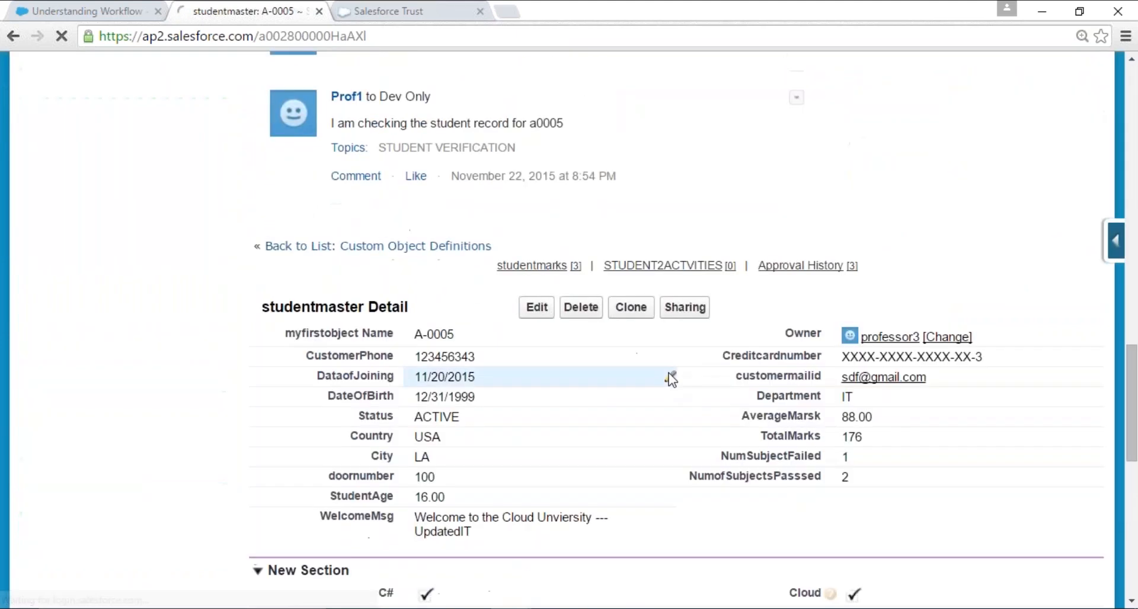
pyautogui.scroll(-3, 671, 379)
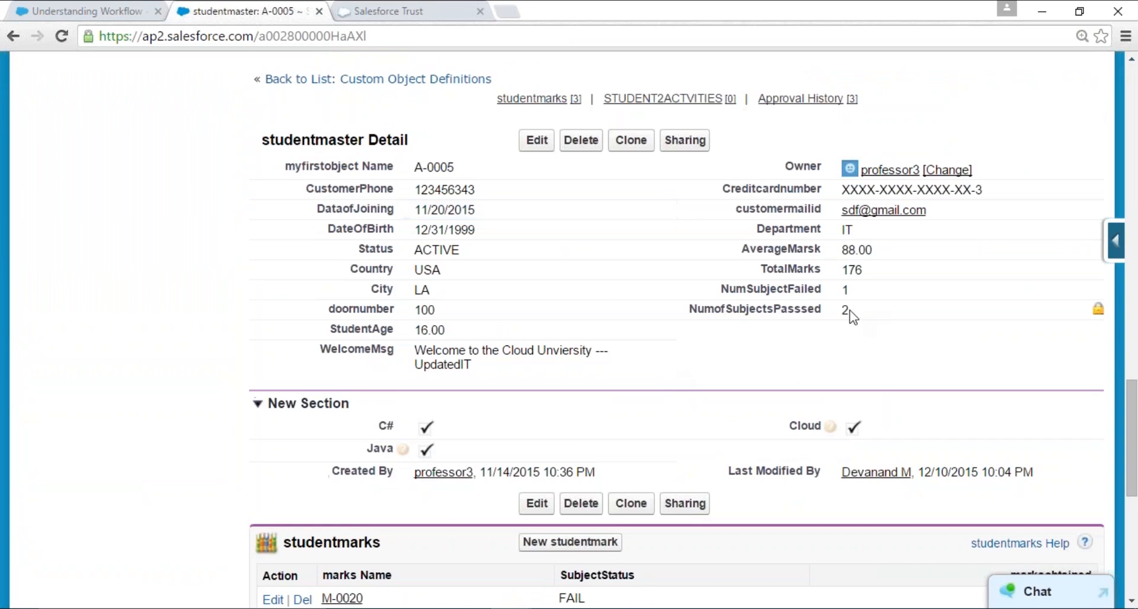
pyautogui.doubleClick(851, 270)
pyautogui.scroll(-7, 508, 450)
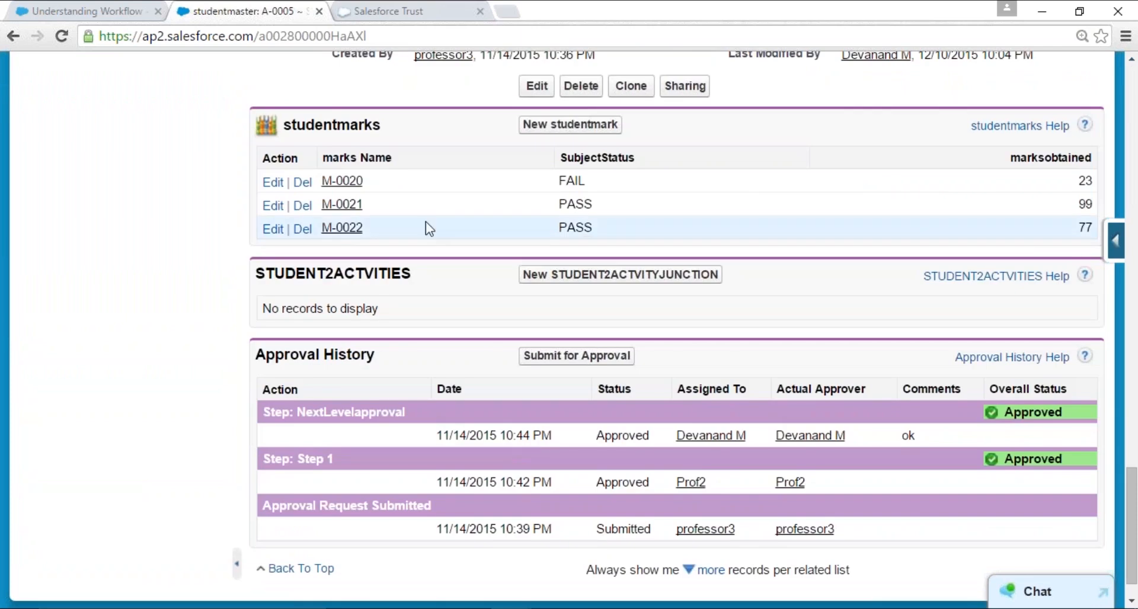
pyautogui.moveTo(255, 233); pyautogui.dragTo(1100, 231)
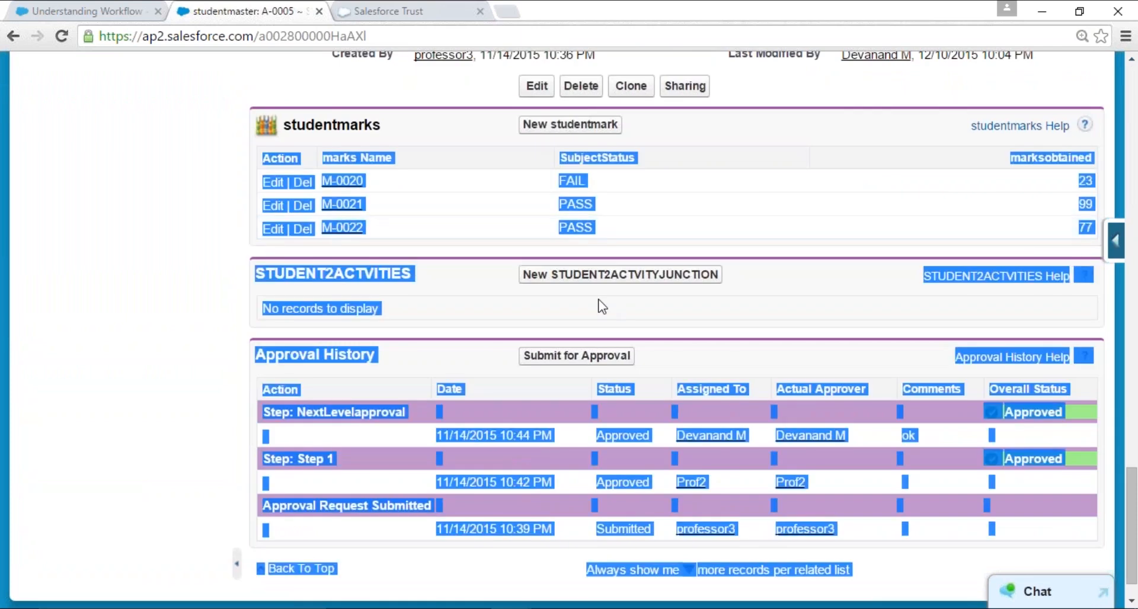
pyautogui.click(497, 229)
# - Highlight AverageMarsk, TotalMarks, NumSubjectFailed, NumofSubjectsPasssed and WelcomeMsg one by one in the A-0005 details
pyautogui.scroll(4, 511, 399)
pyautogui.scroll(3, 889, 186)
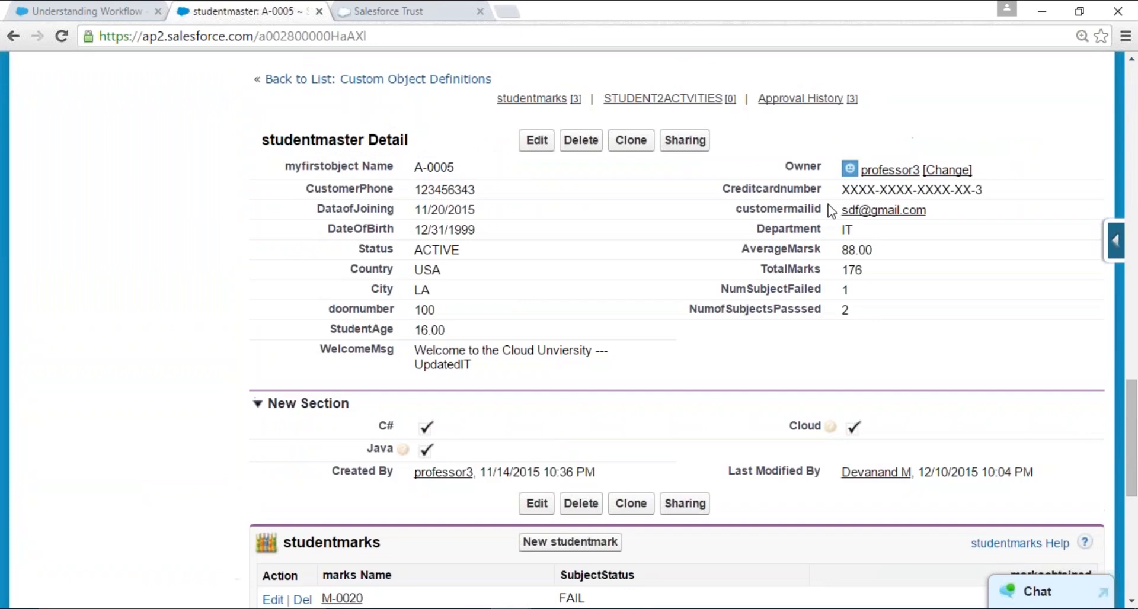
pyautogui.moveTo(863, 320); pyautogui.dragTo(702, 294)
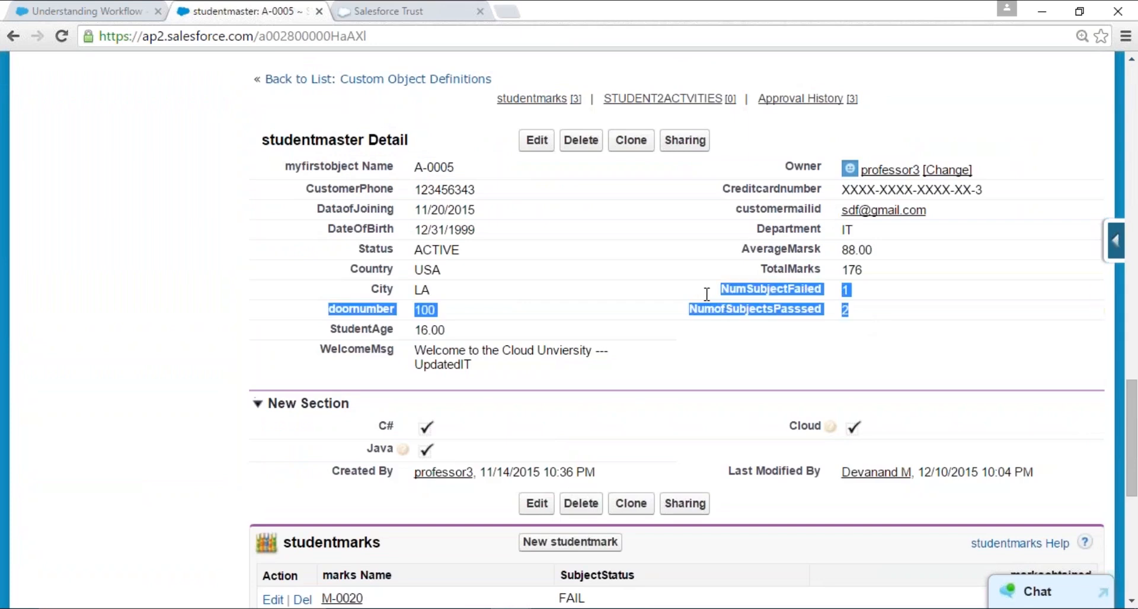
pyautogui.click(765, 290)
pyautogui.moveTo(746, 246); pyautogui.dragTo(899, 254)
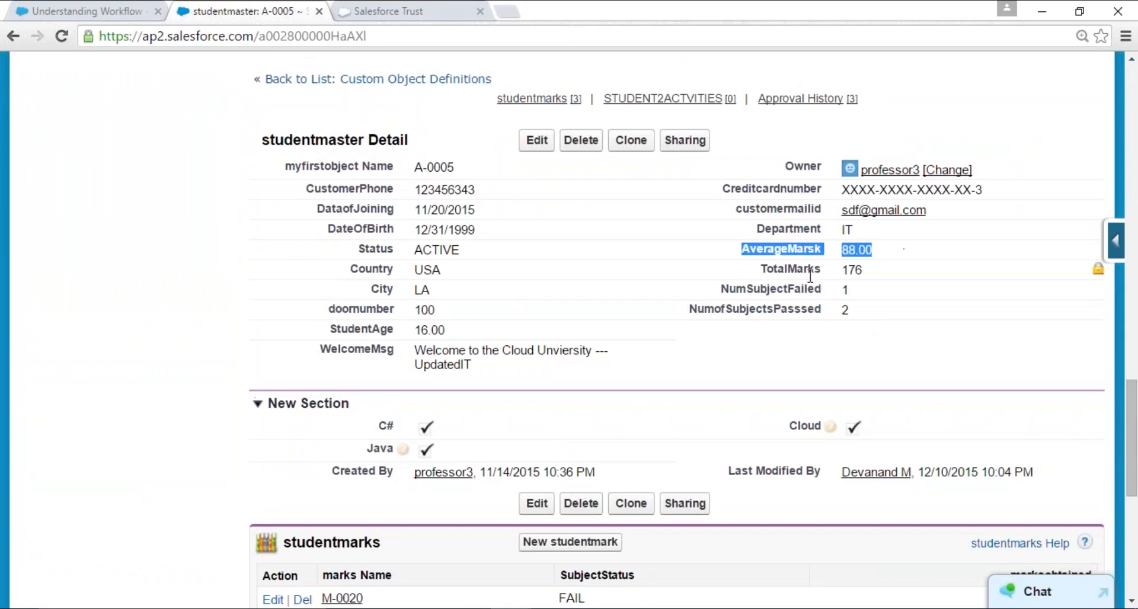
pyautogui.moveTo(760, 269); pyautogui.dragTo(919, 269)
pyautogui.moveTo(722, 291); pyautogui.dragTo(852, 290)
pyautogui.moveTo(690, 310); pyautogui.dragTo(877, 308)
pyautogui.moveTo(308, 350); pyautogui.dragTo(490, 367)
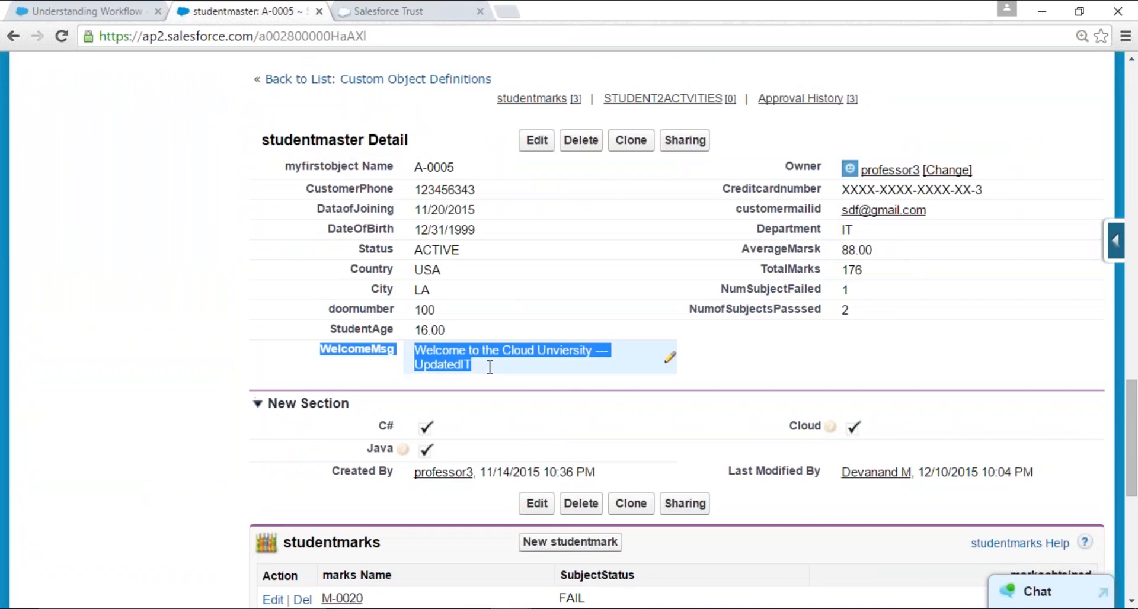
# - Glance at the WelcomeStudent2Class code in the Developer Console, return to record A-0005, and clear the WelcomeMsg highlight
pyautogui.hotkey('alt', 'Tab')
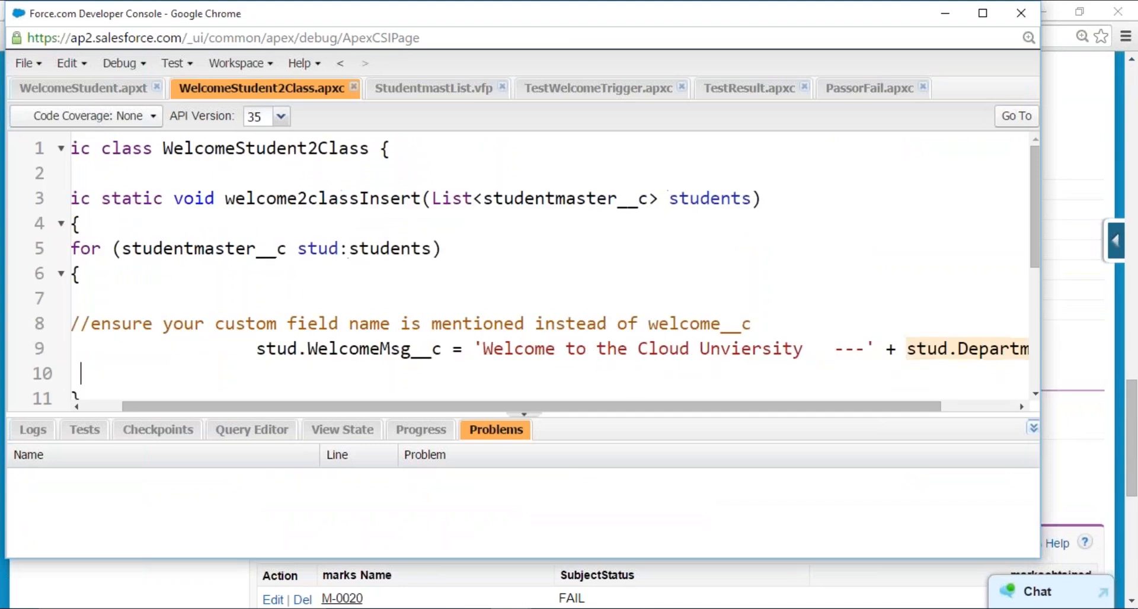
pyautogui.hotkey('alt', 'Tab')
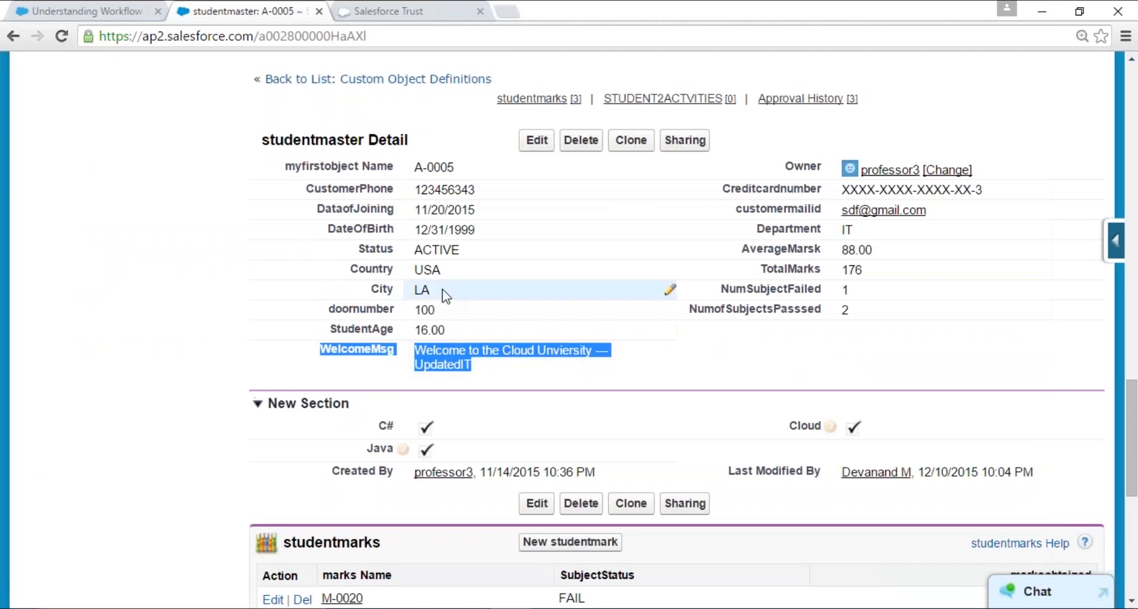
pyautogui.click(207, 285)
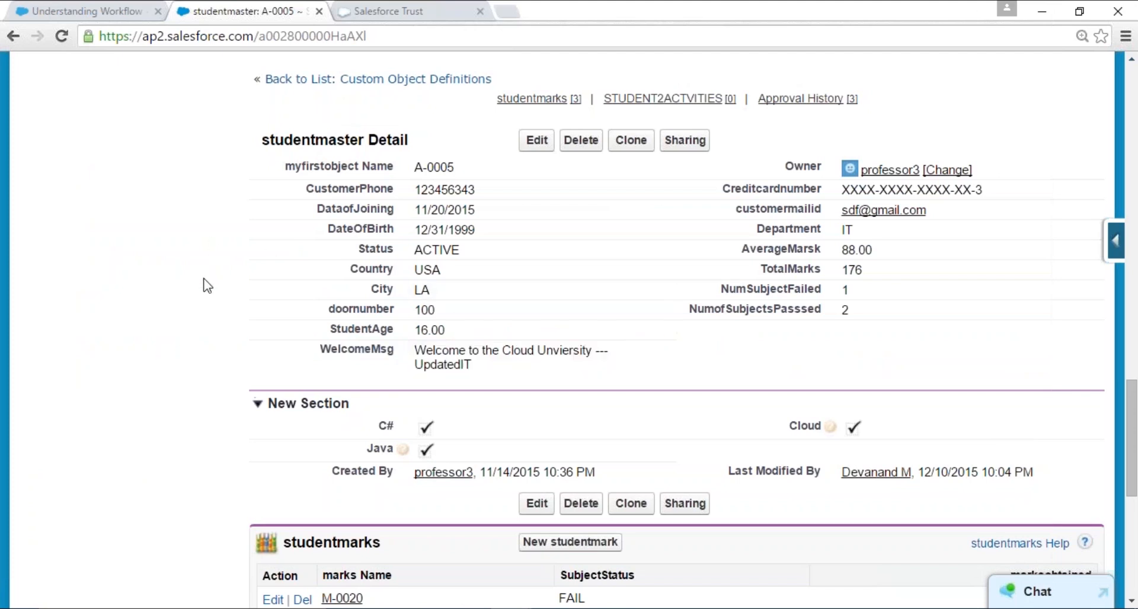
# - Switch to the Developer Console and examine the PassorFail class's mark conditions for INVALID, QUALIFIED and NOT QUALIFIED
pyautogui.hotkey('alt', 'Tab')
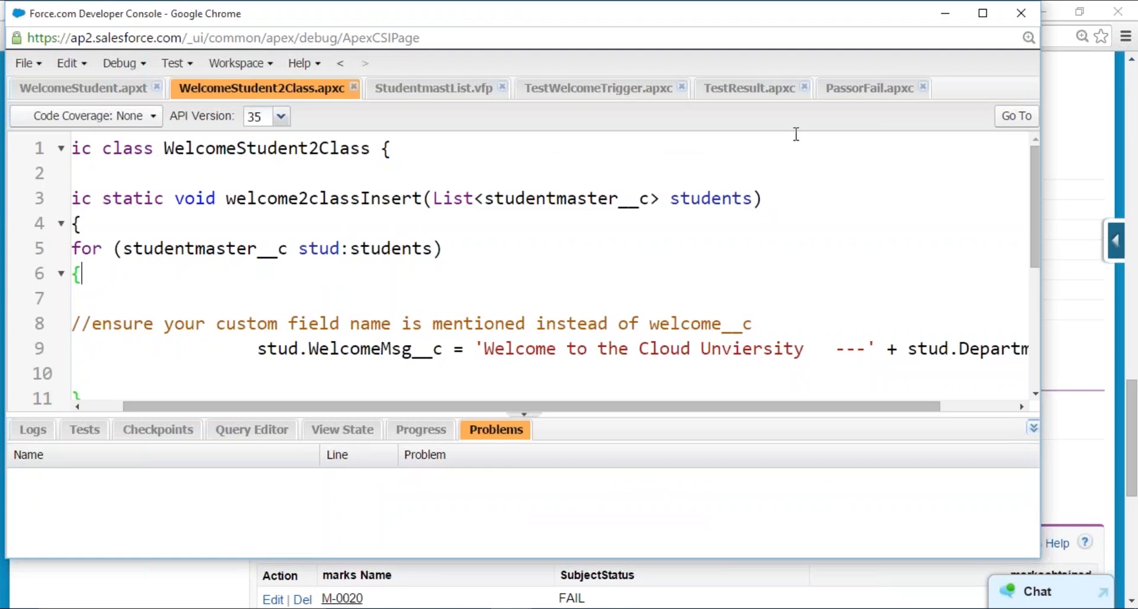
pyautogui.click(852, 90)
pyautogui.click(387, 285)
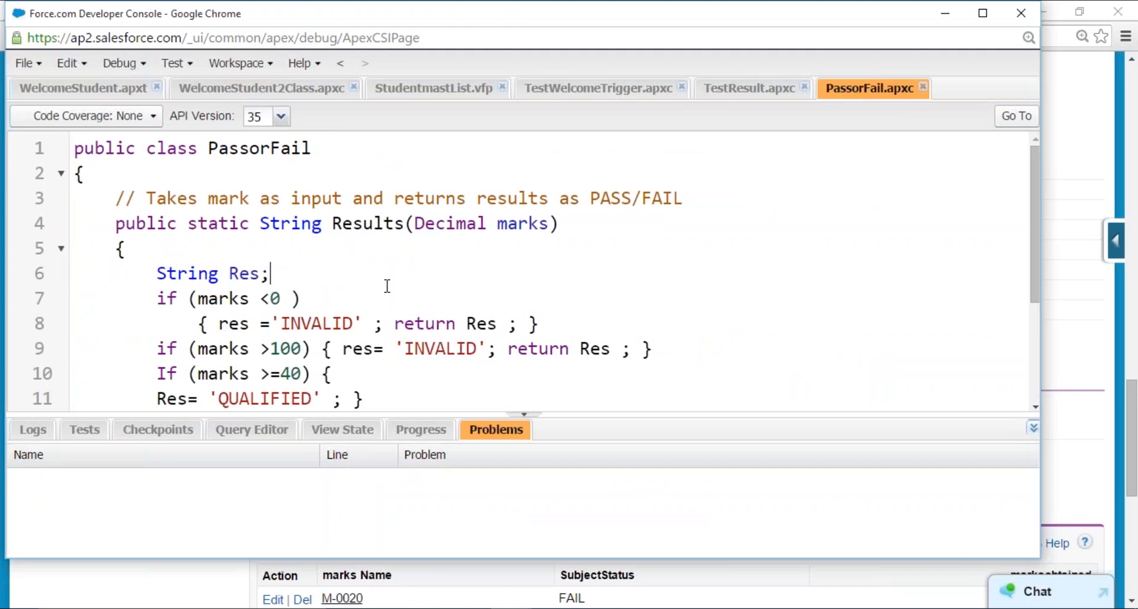
pyautogui.scroll(-1, 387, 286)
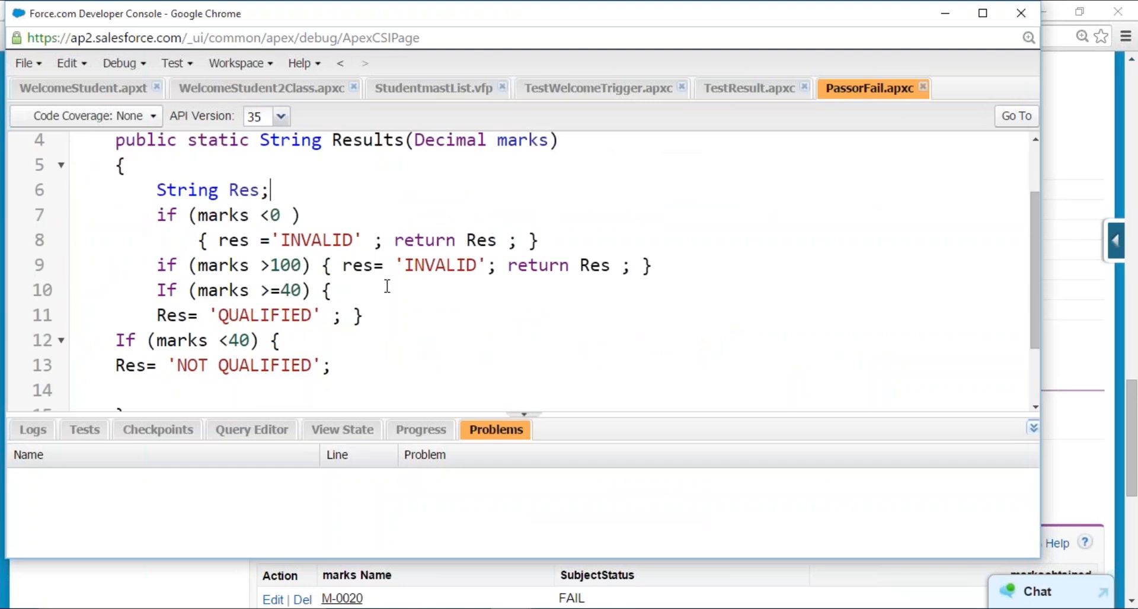
pyautogui.moveTo(136, 217); pyautogui.dragTo(281, 216)
pyautogui.moveTo(427, 240); pyautogui.dragTo(440, 347)
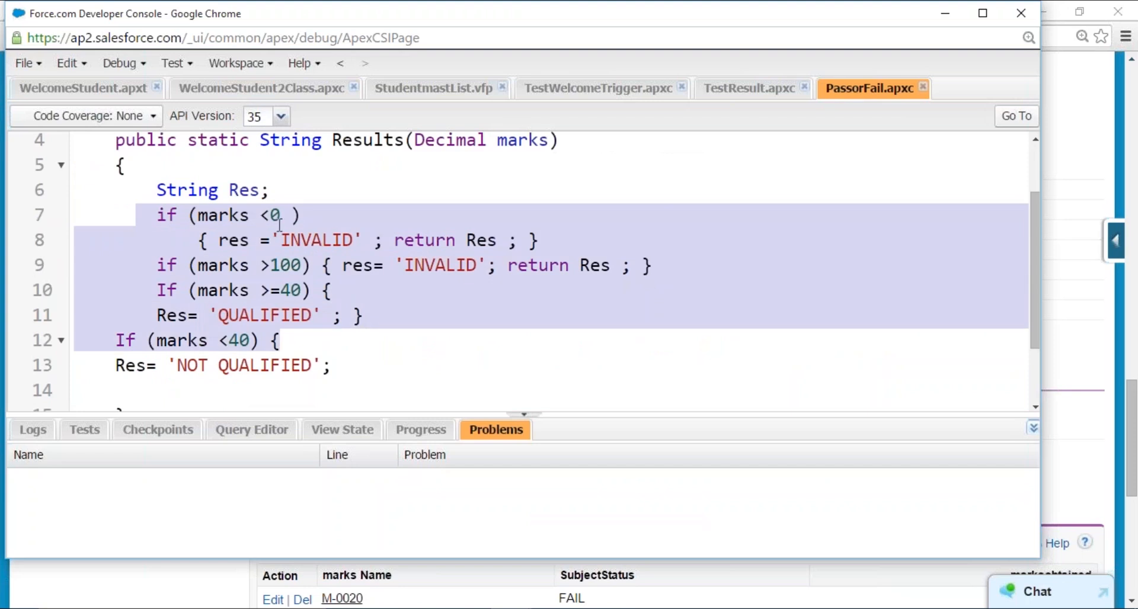
pyautogui.click(259, 214)
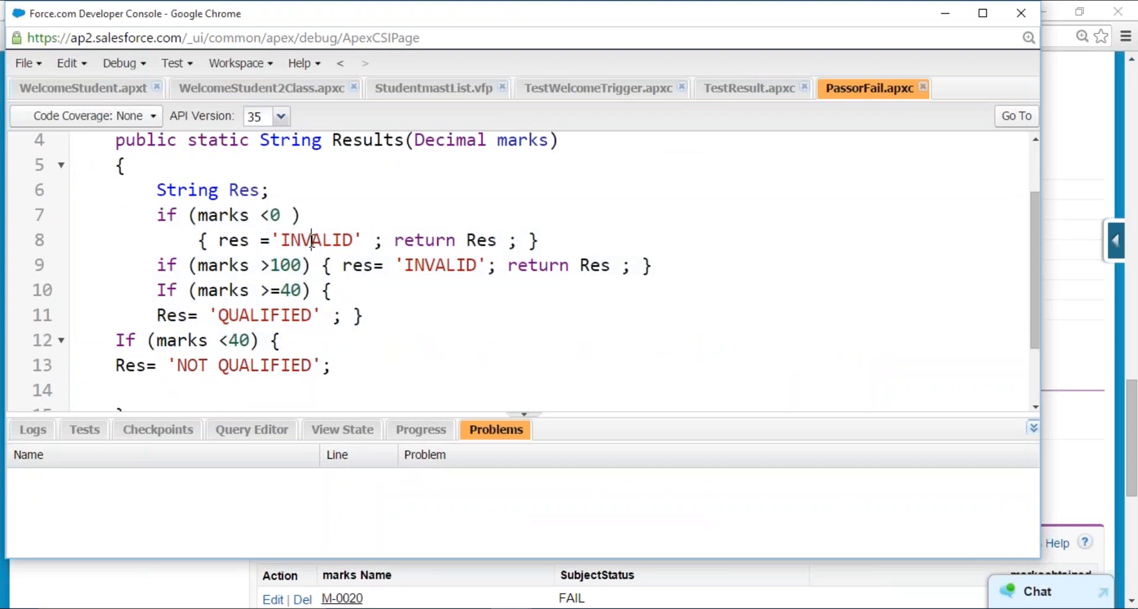
pyautogui.click(446, 265)
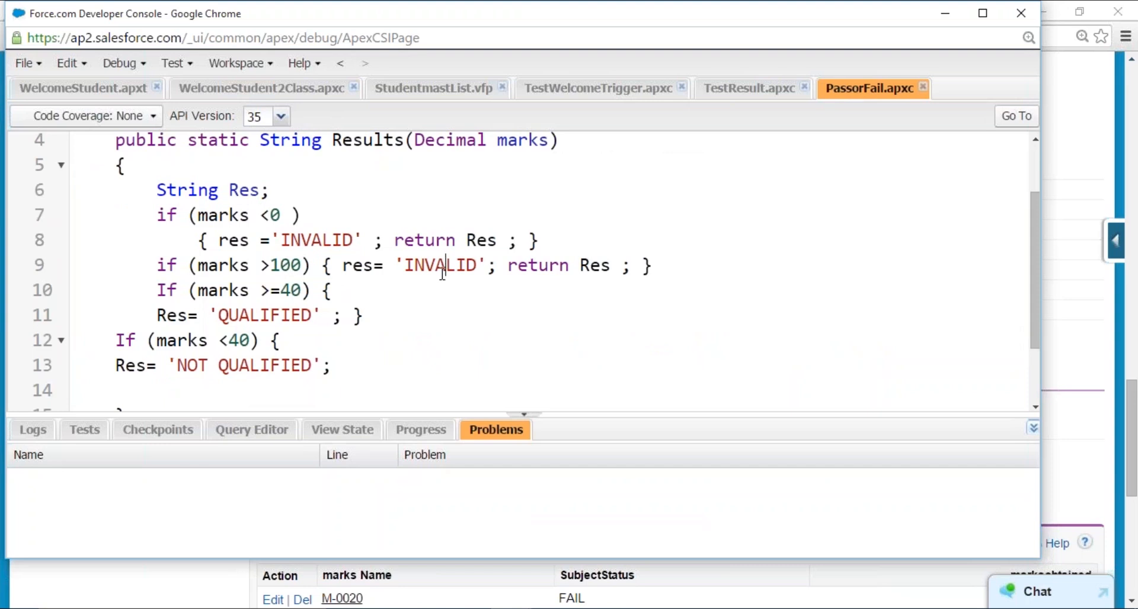
pyautogui.moveTo(261, 290); pyautogui.dragTo(309, 292)
pyautogui.click(280, 312)
pyautogui.click(1133, 216)
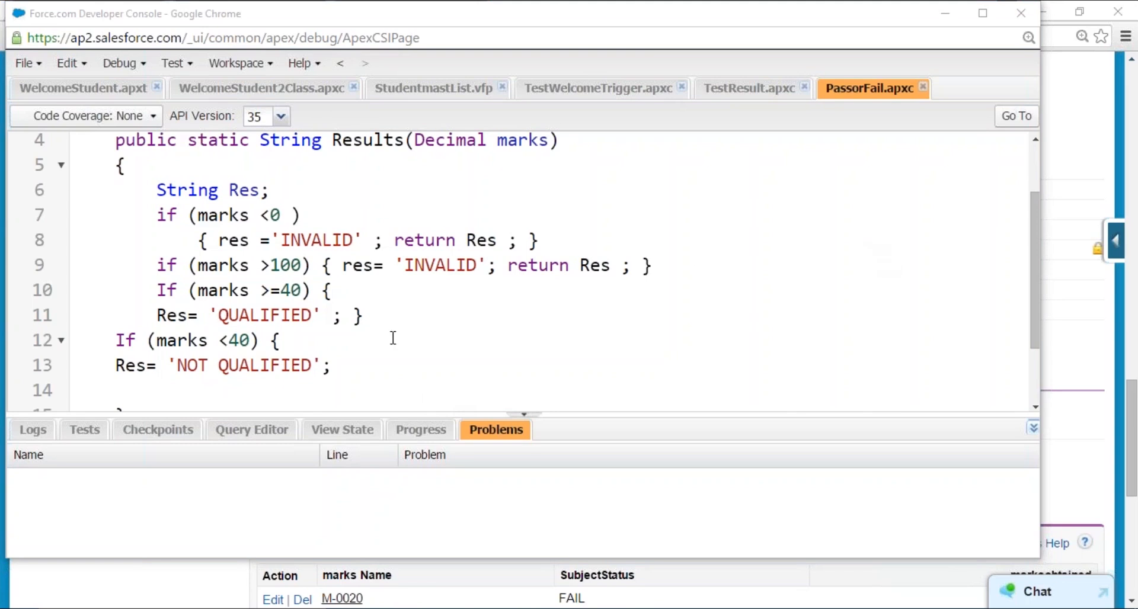
pyautogui.click(349, 356)
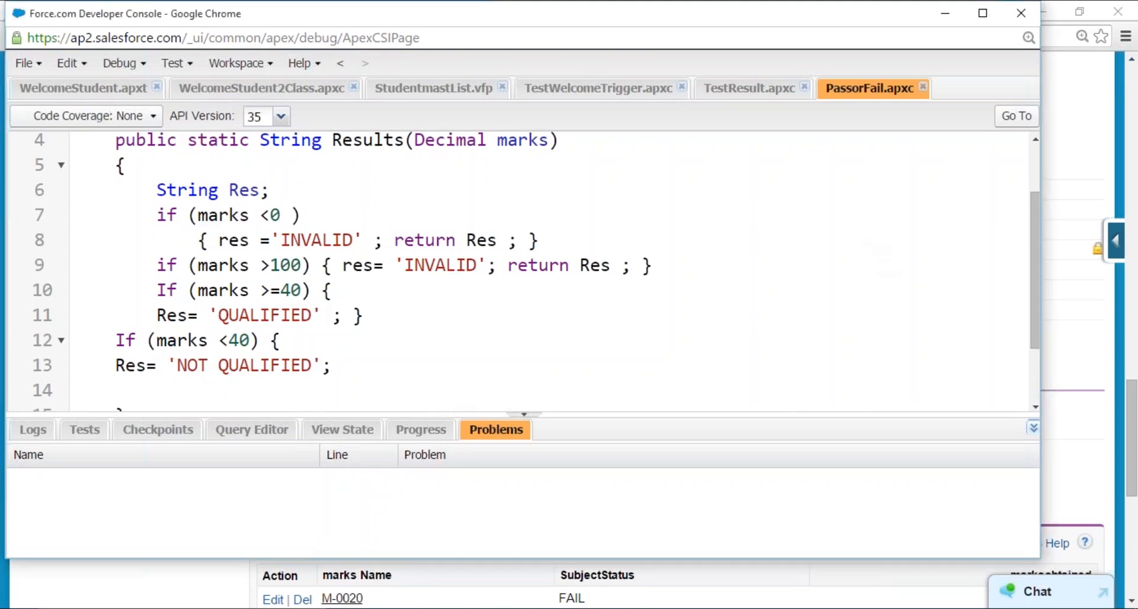
pyautogui.click(1127, 39)
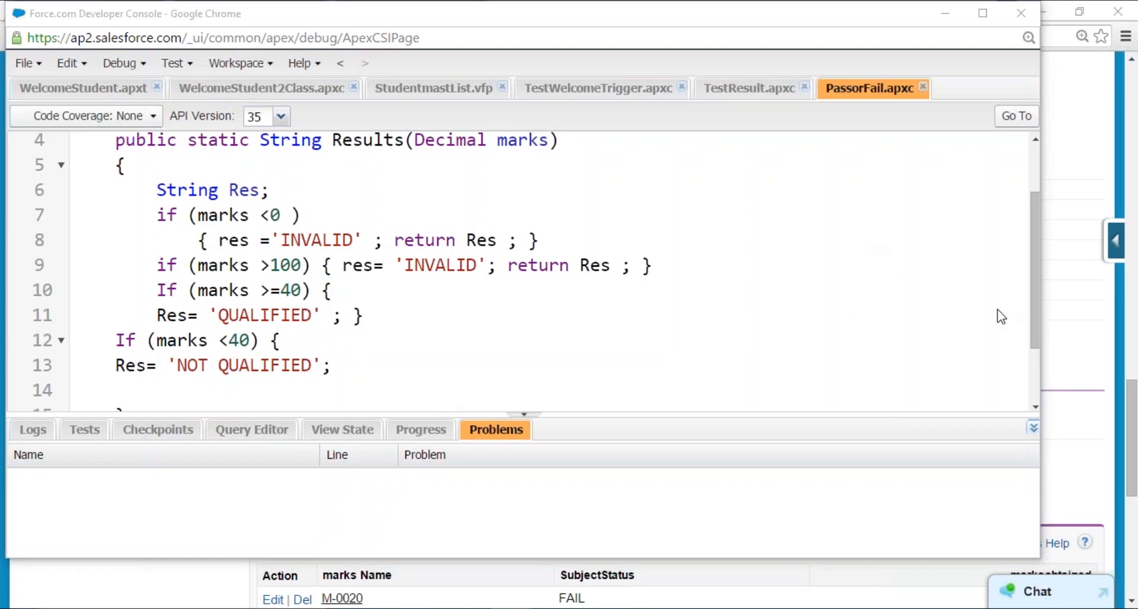
pyautogui.click(896, 52)
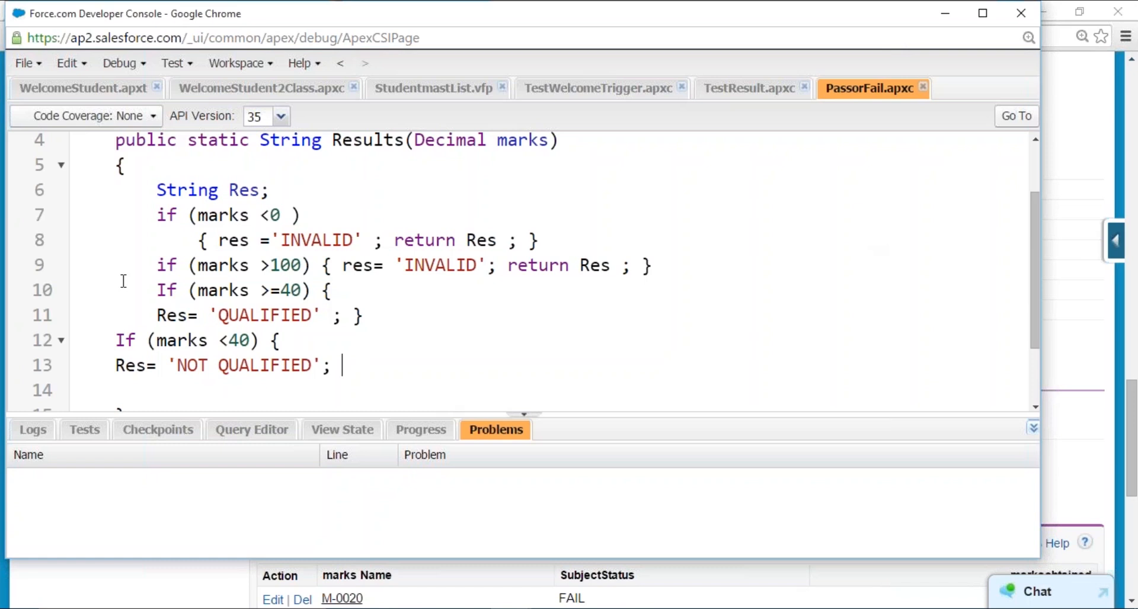
# - View the code coverage options for the PassorFail class, dismiss them, and go back to the class declaration
pyautogui.click(111, 250)
pyautogui.click(152, 116)
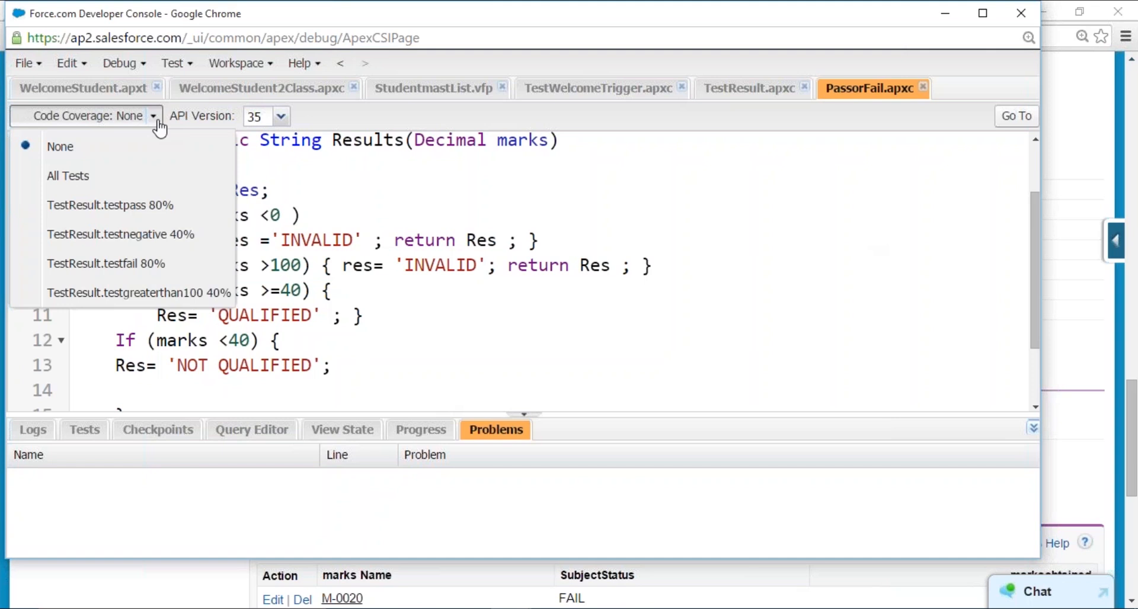
pyautogui.click(420, 318)
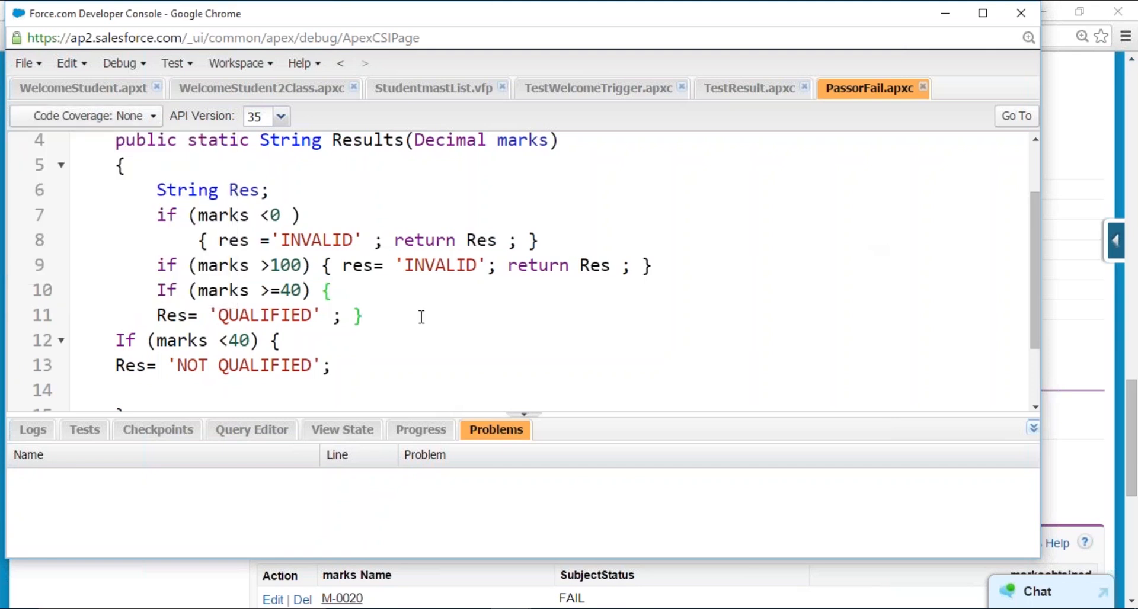
pyautogui.click(188, 190)
pyautogui.scroll(2, 254, 342)
pyautogui.click(248, 149)
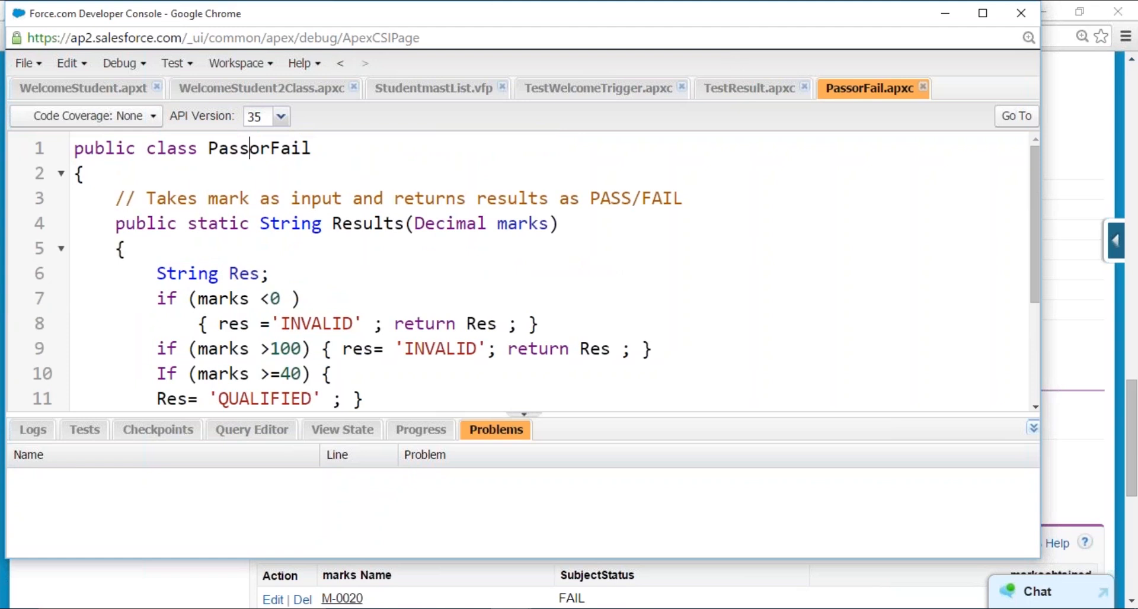
# - Compare the TestResult test methods with the PassorFail class and point out the Run Test command
pyautogui.click(749, 87)
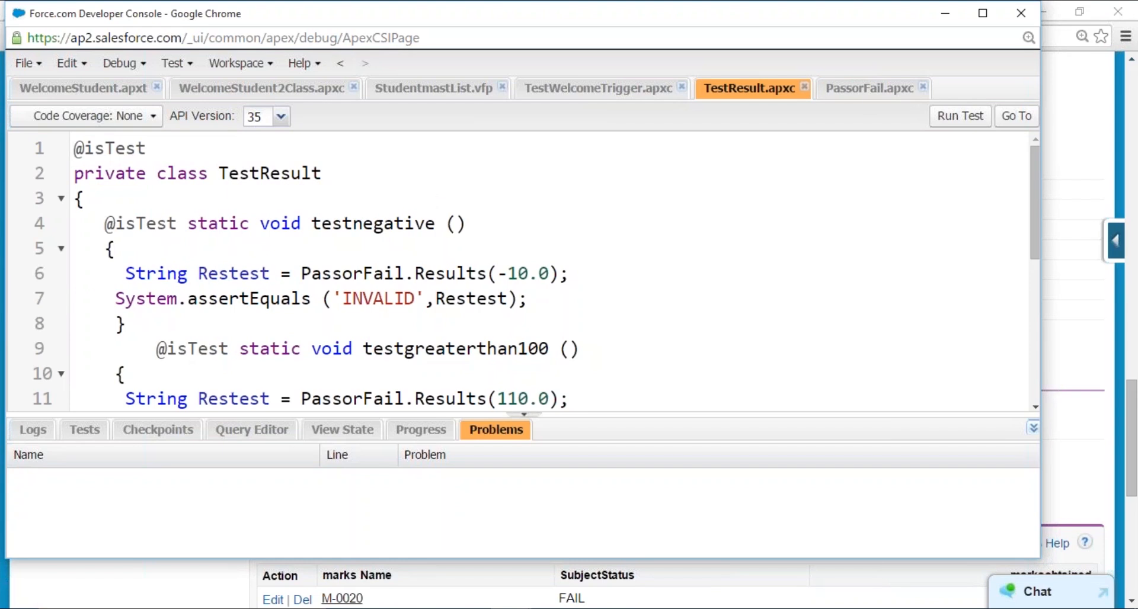
pyautogui.click(854, 90)
pyautogui.scroll(-1, 187, 266)
pyautogui.scroll(1, 188, 266)
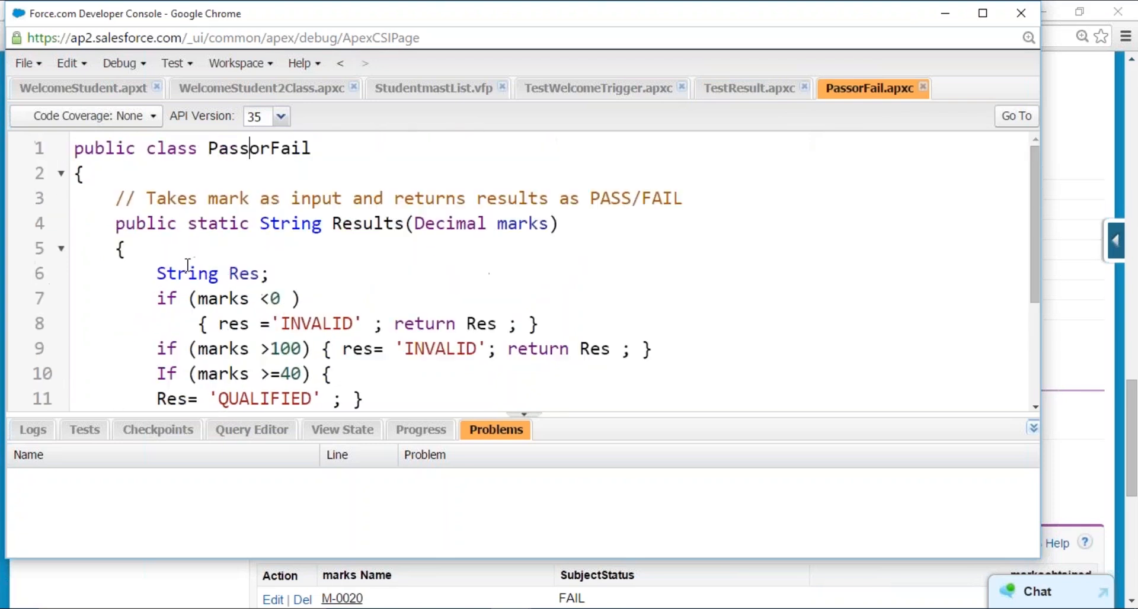
pyautogui.click(756, 91)
pyautogui.scroll(-2, 331, 252)
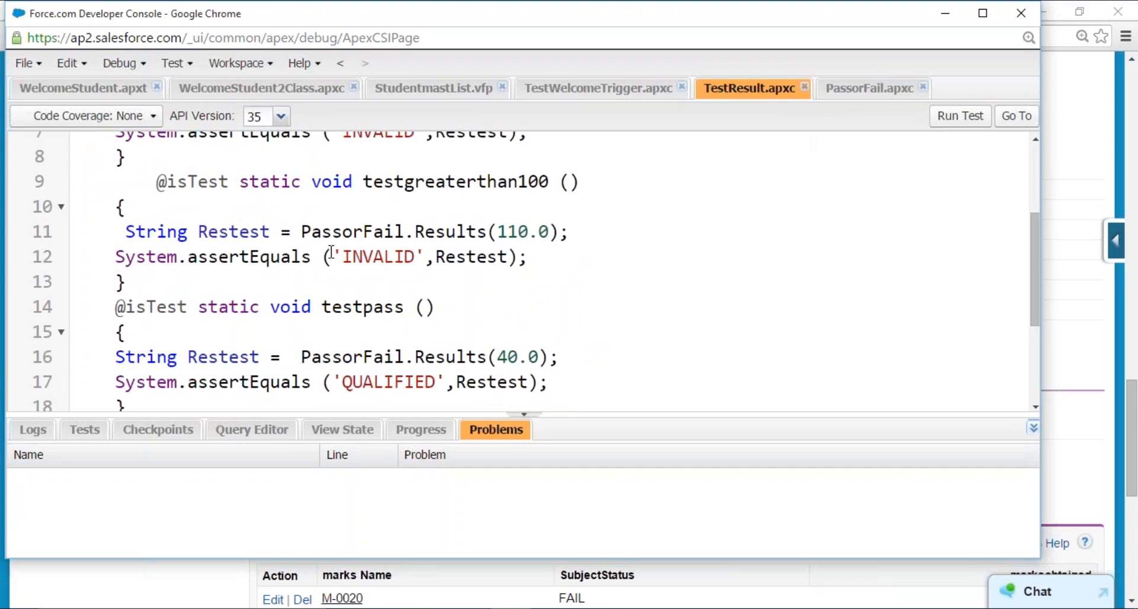
pyautogui.scroll(-2, 472, 309)
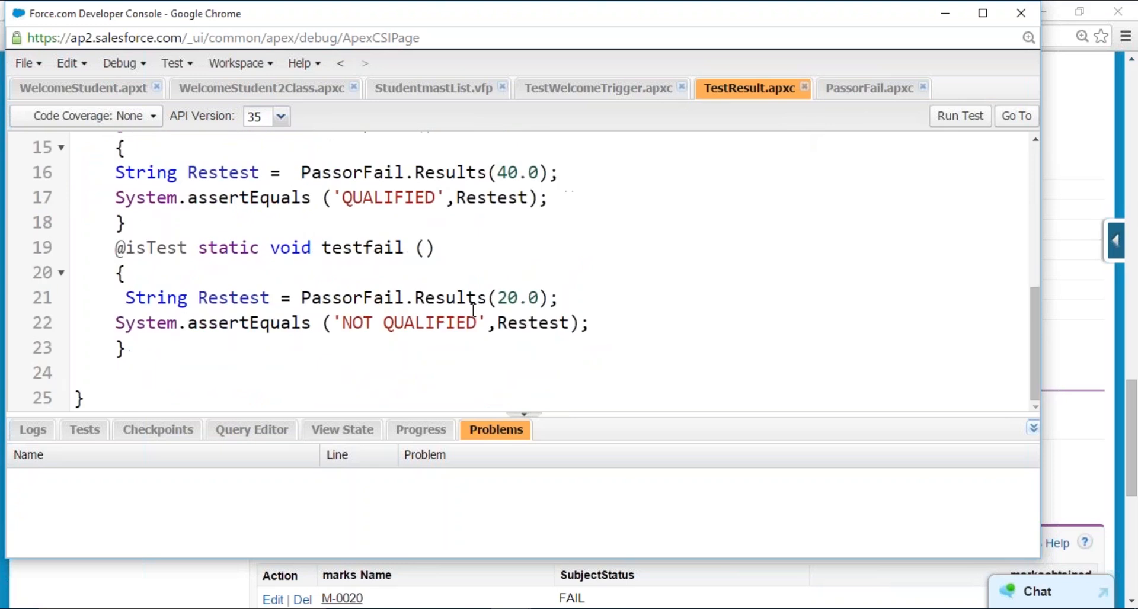
pyautogui.scroll(4, 473, 310)
pyautogui.click(960, 116)
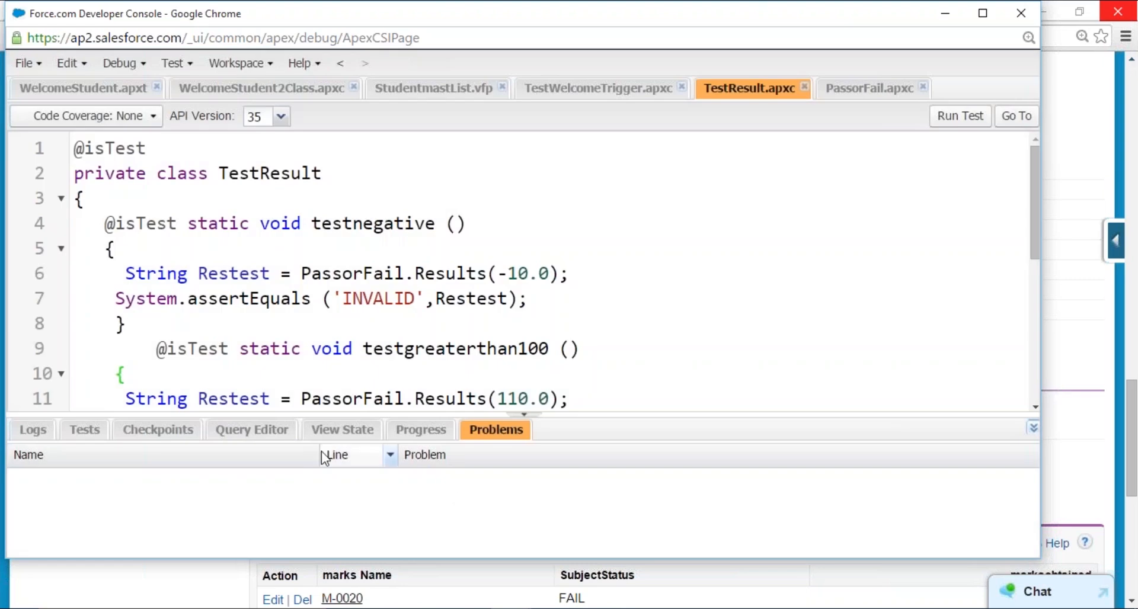
# - Expand the latest test run down to the individual TestResult methods and review the status of each one
pyautogui.click(97, 429)
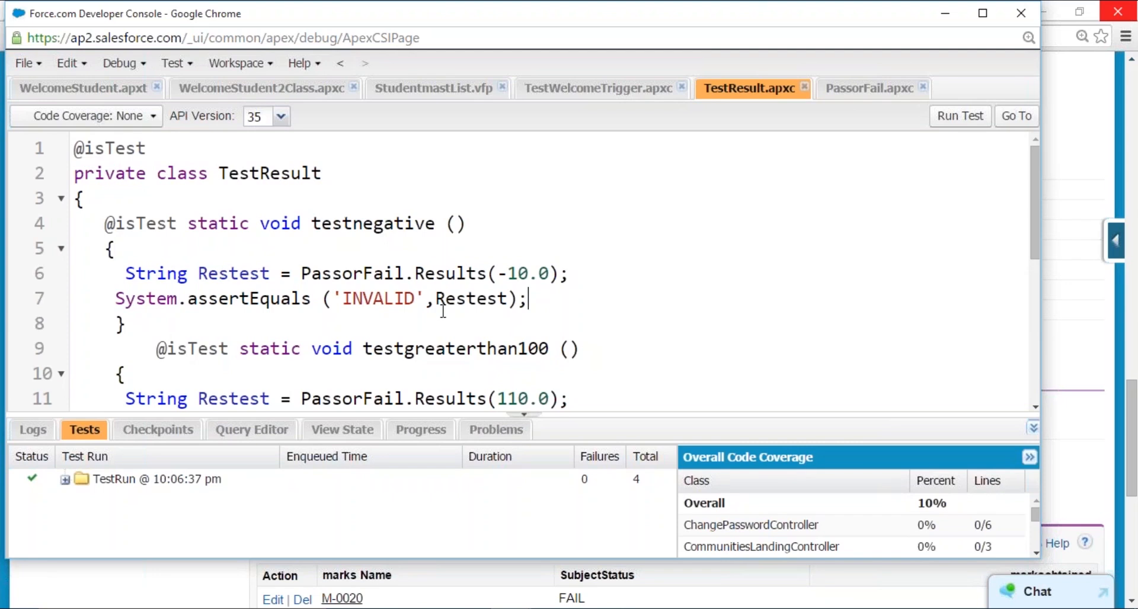
pyautogui.click(66, 481)
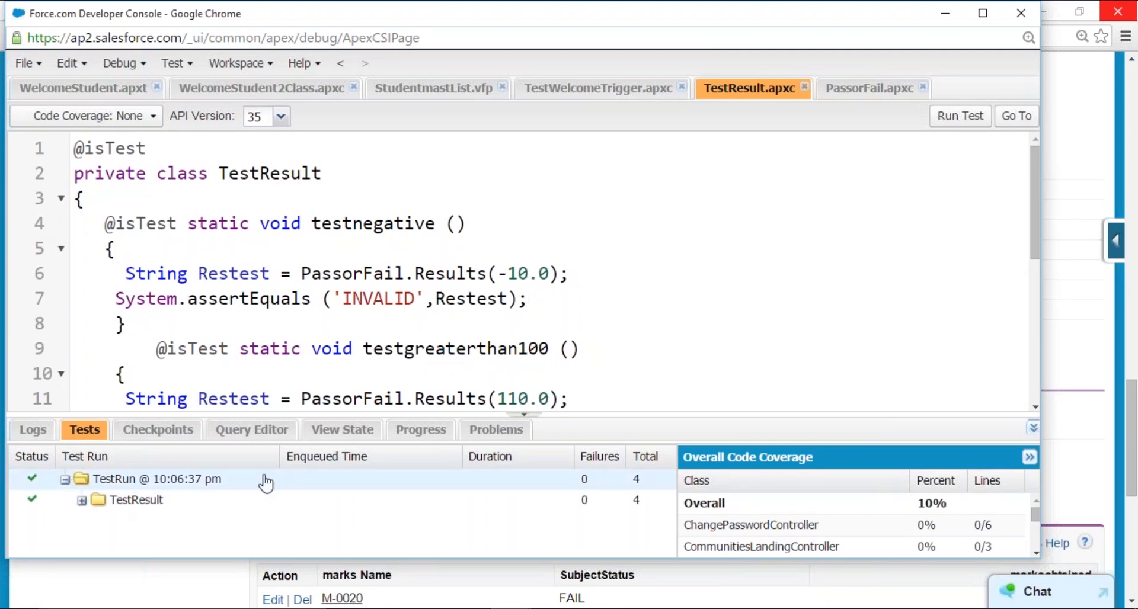
pyautogui.click(83, 501)
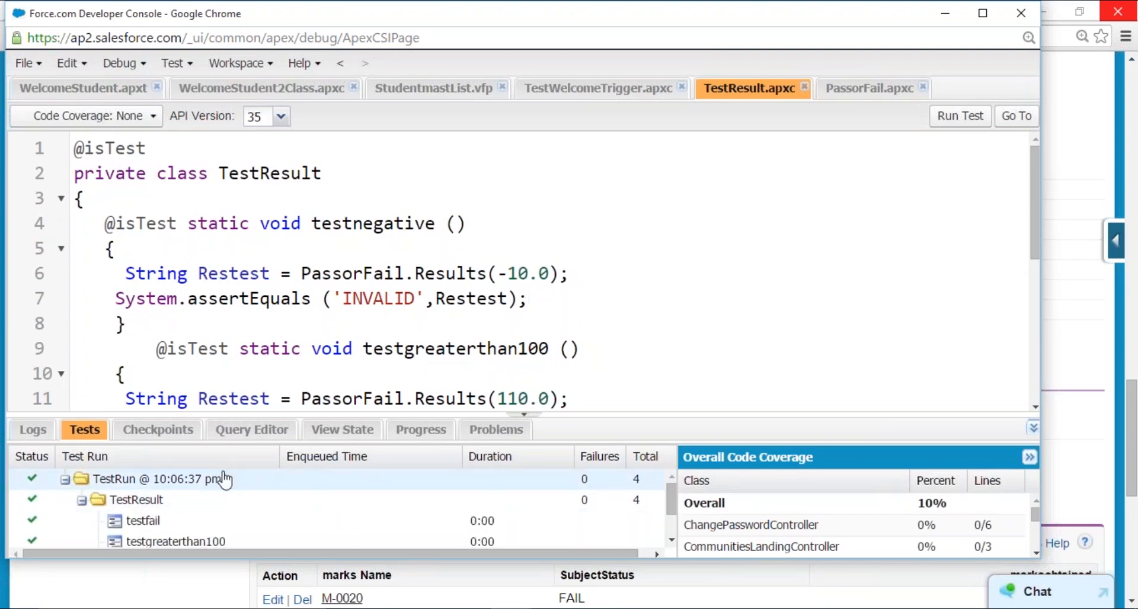
pyautogui.scroll(-2, 223, 477)
pyautogui.scroll(2, 304, 500)
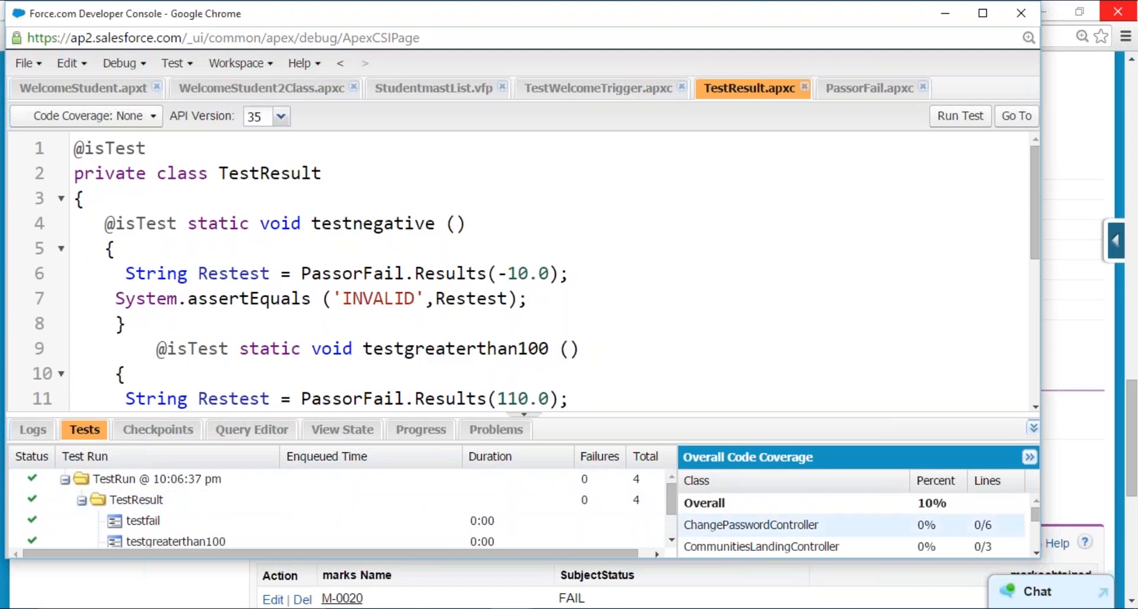
pyautogui.scroll(-2, 312, 523)
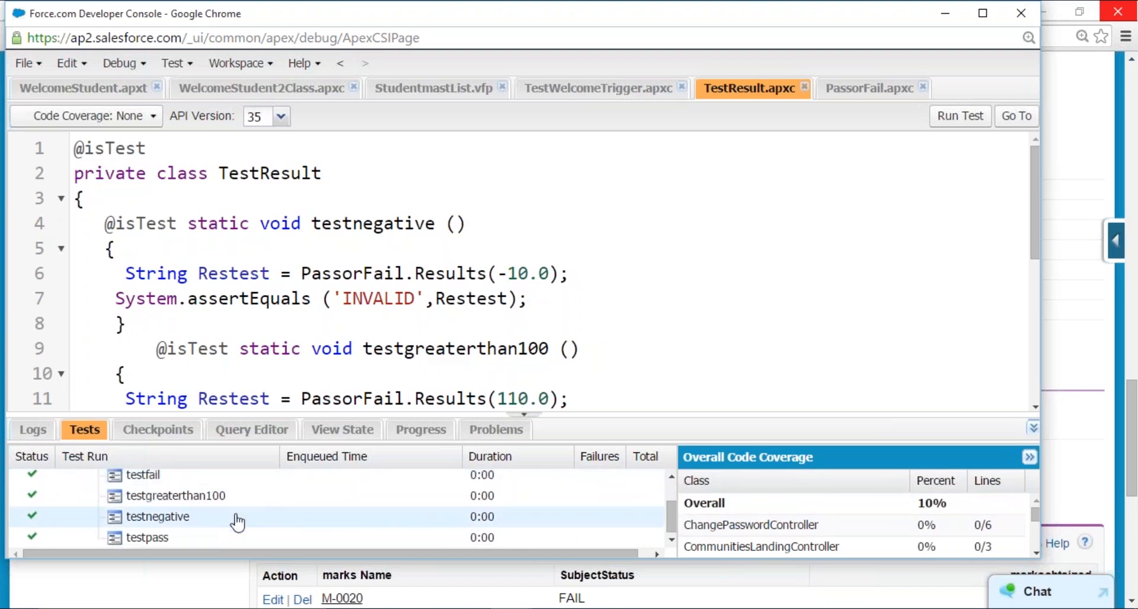
pyautogui.scroll(2, 285, 526)
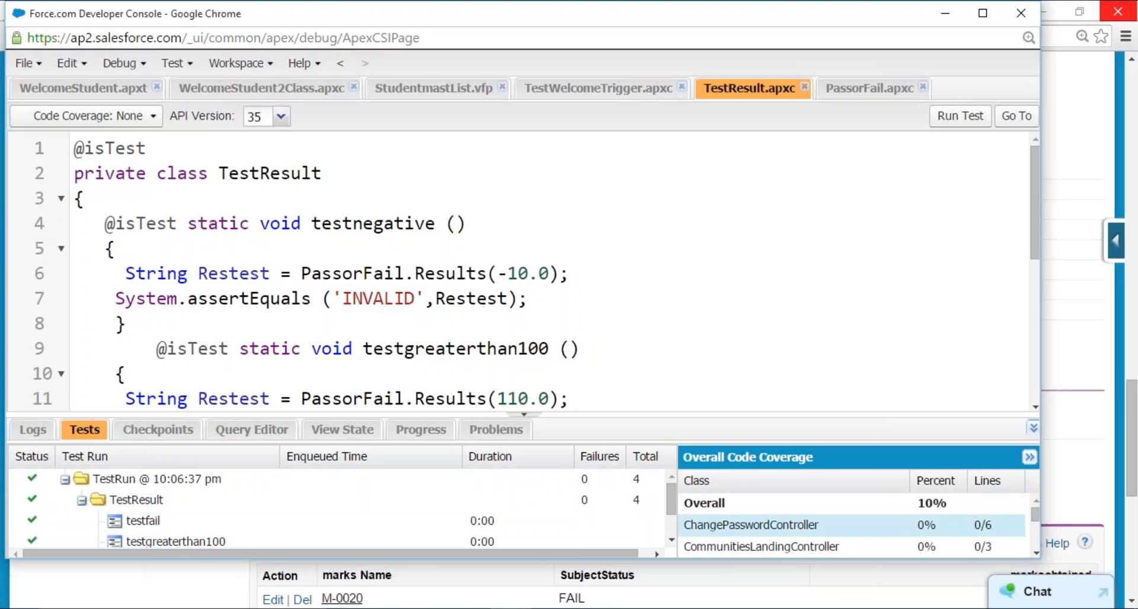
# - Look through the per-class percentages and line counts in the overall code coverage list
pyautogui.scroll(-5, 781, 513)
pyautogui.scroll(-2, 781, 512)
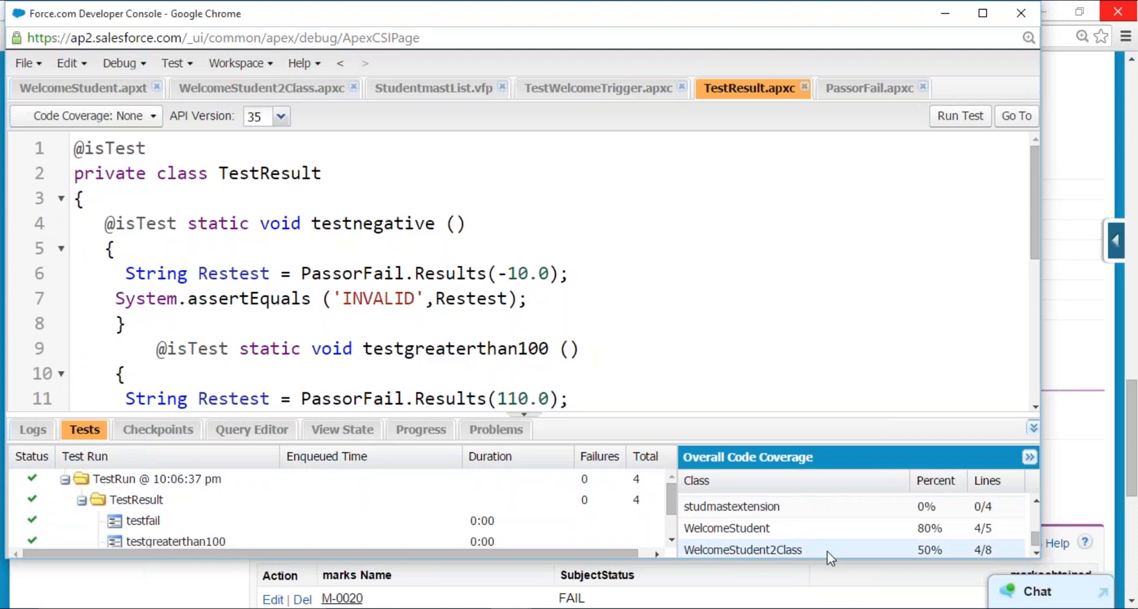
pyautogui.scroll(5, 791, 527)
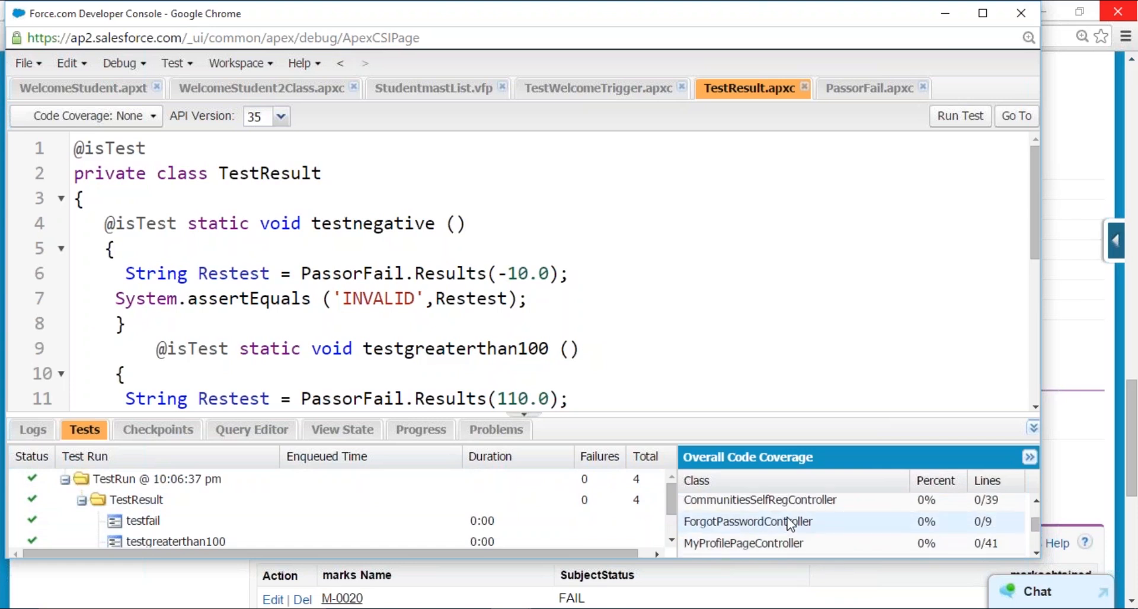
pyautogui.scroll(1, 790, 523)
pyautogui.scroll(-5, 790, 524)
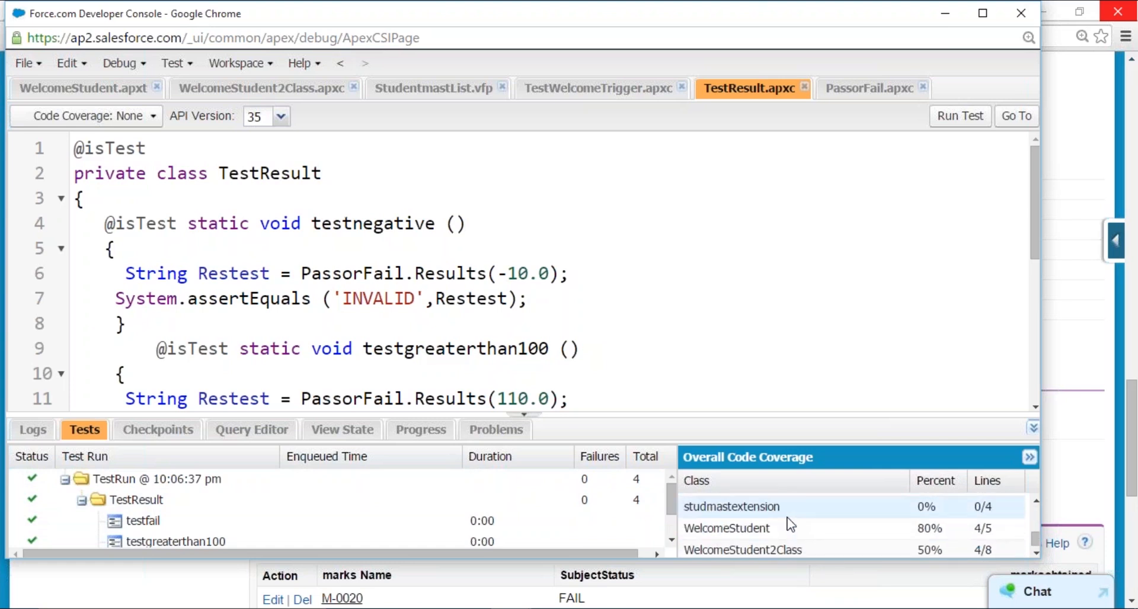
# - Check the TestResult class's code coverage options and compare its test methods with the covered lines highlighted in the PassorFail class
pyautogui.click(154, 117)
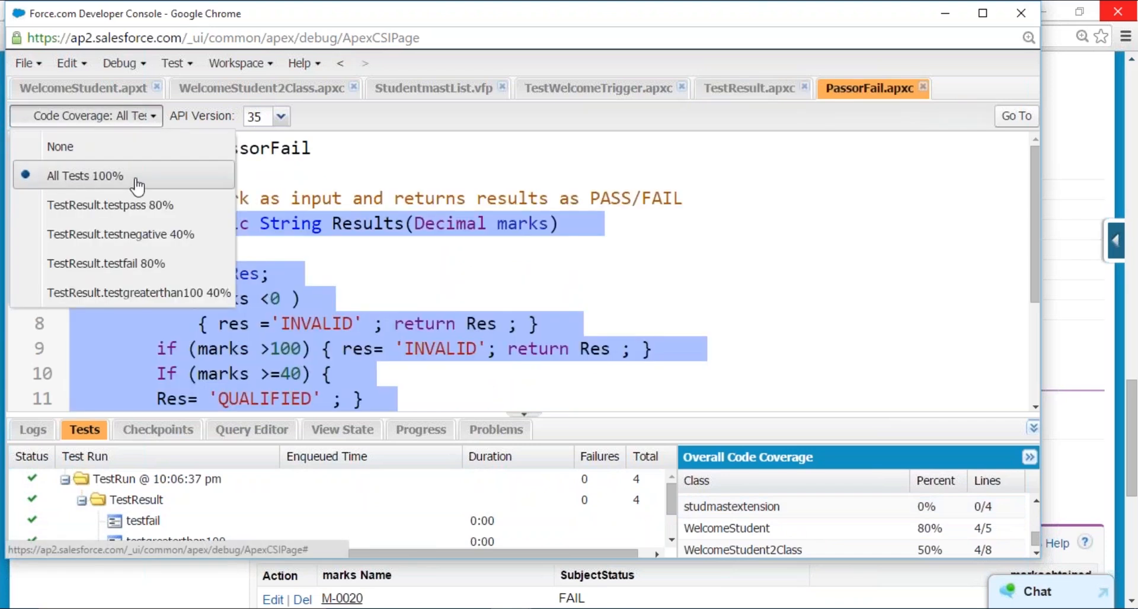
pyautogui.click(133, 173)
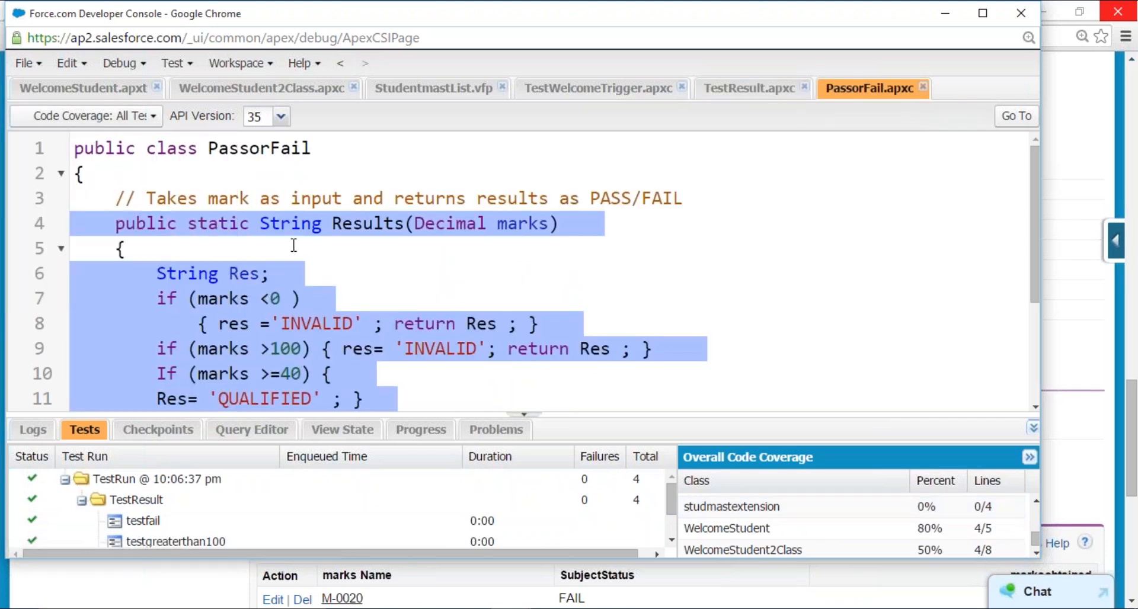
pyautogui.scroll(-3, 584, 282)
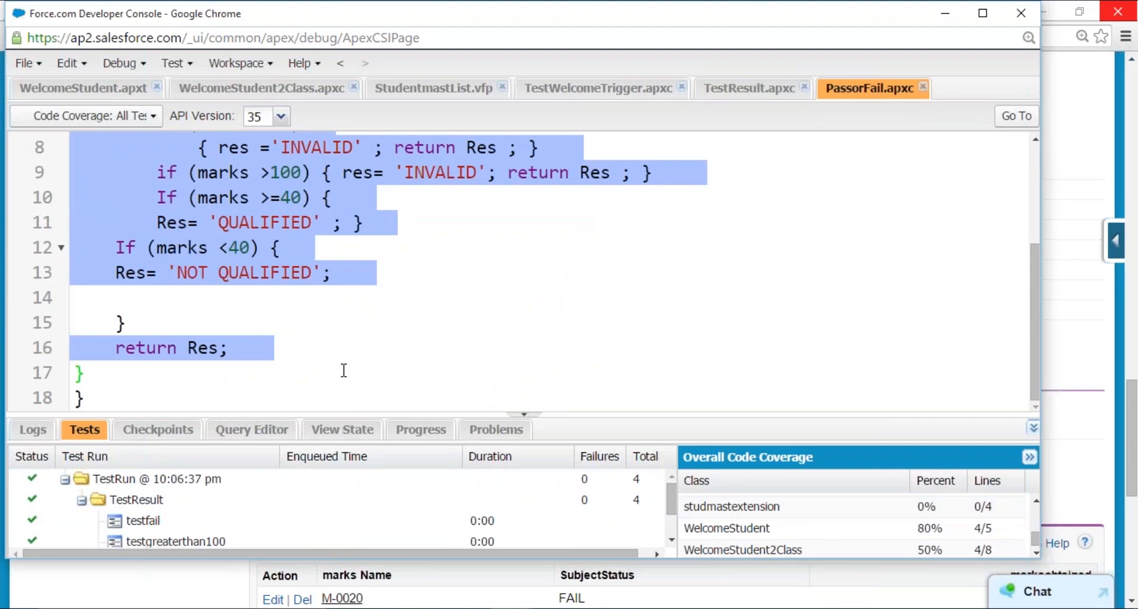
pyautogui.scroll(3, 222, 354)
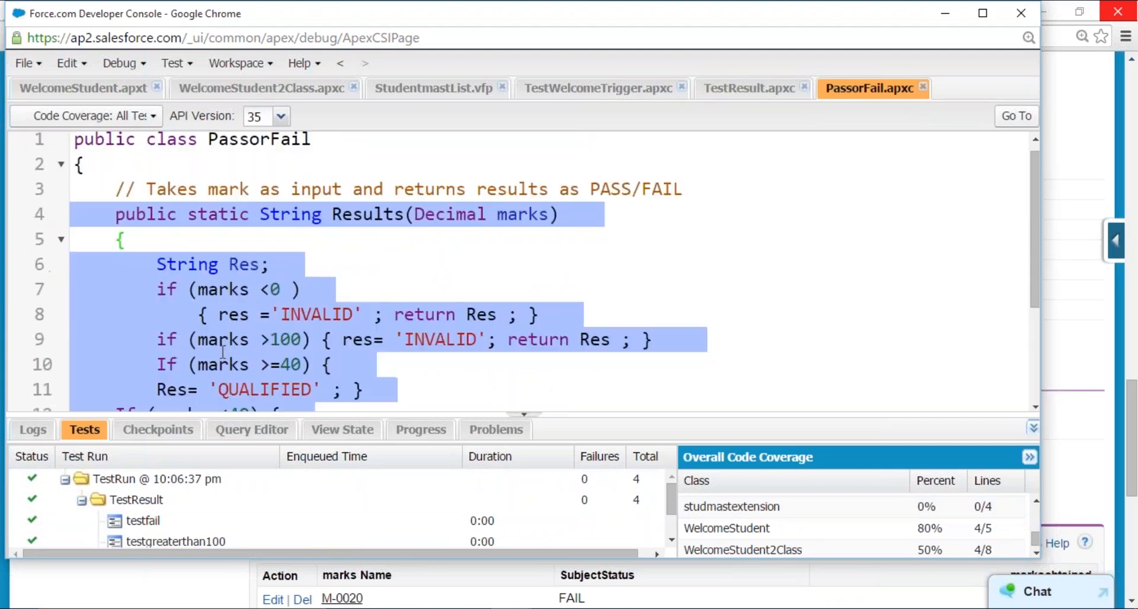
pyautogui.click(748, 87)
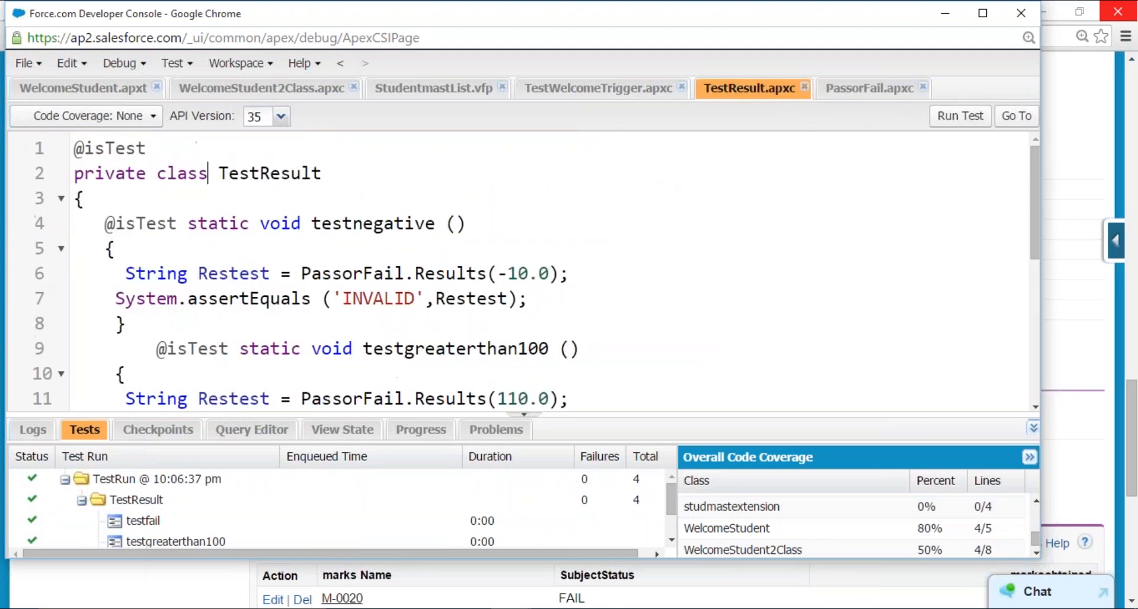
pyautogui.click(866, 95)
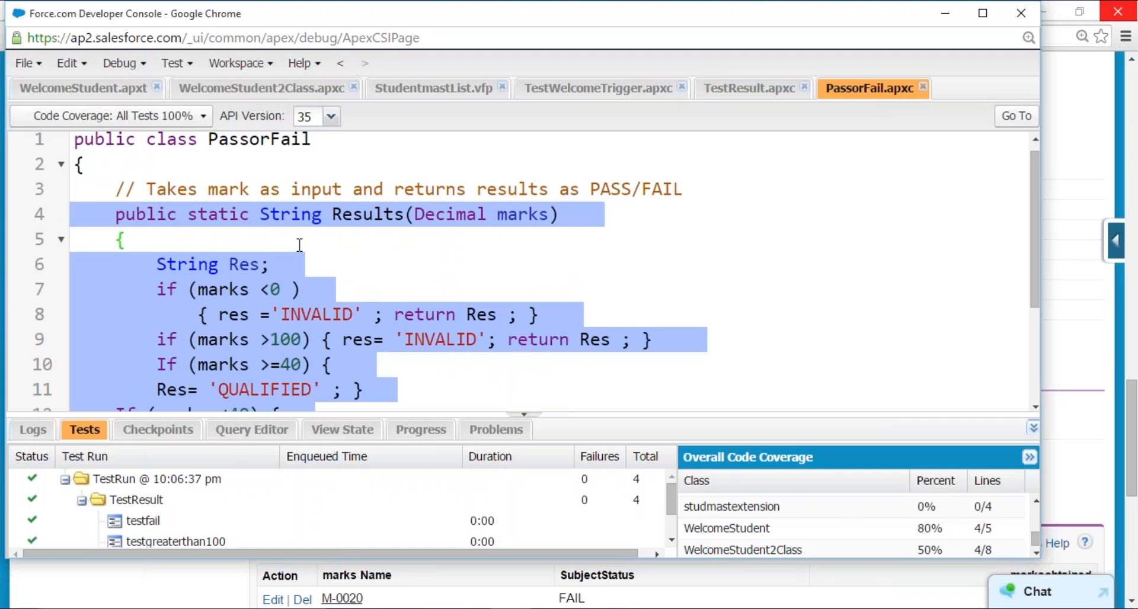
# - View the per-test coverage options for the PassorFail class and select the PassorFail entry in the overall code coverage list
pyautogui.click(203, 116)
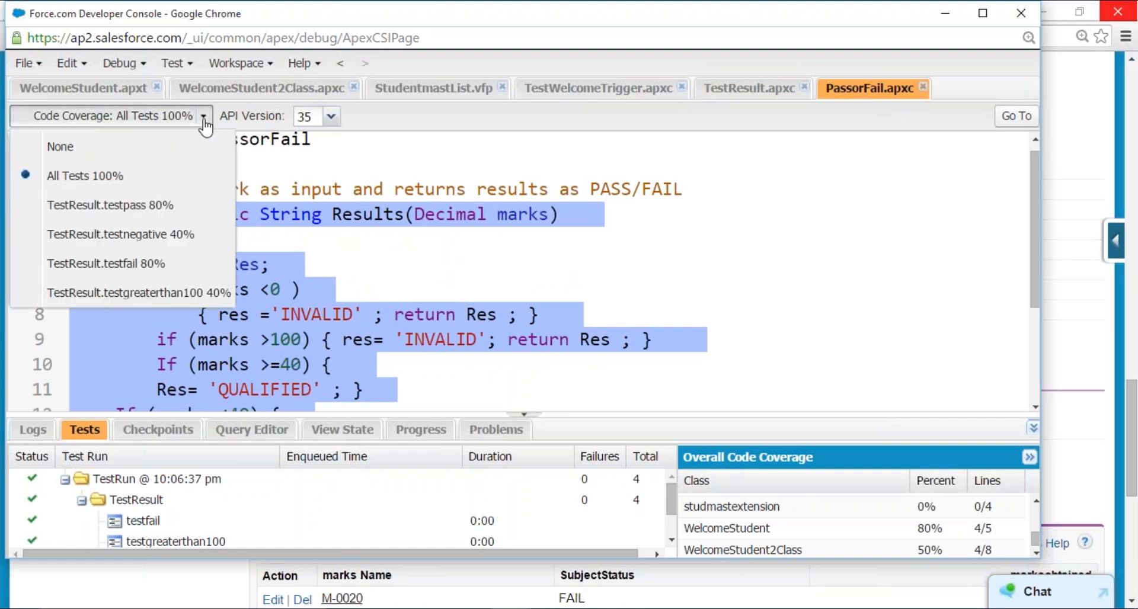
pyautogui.click(163, 230)
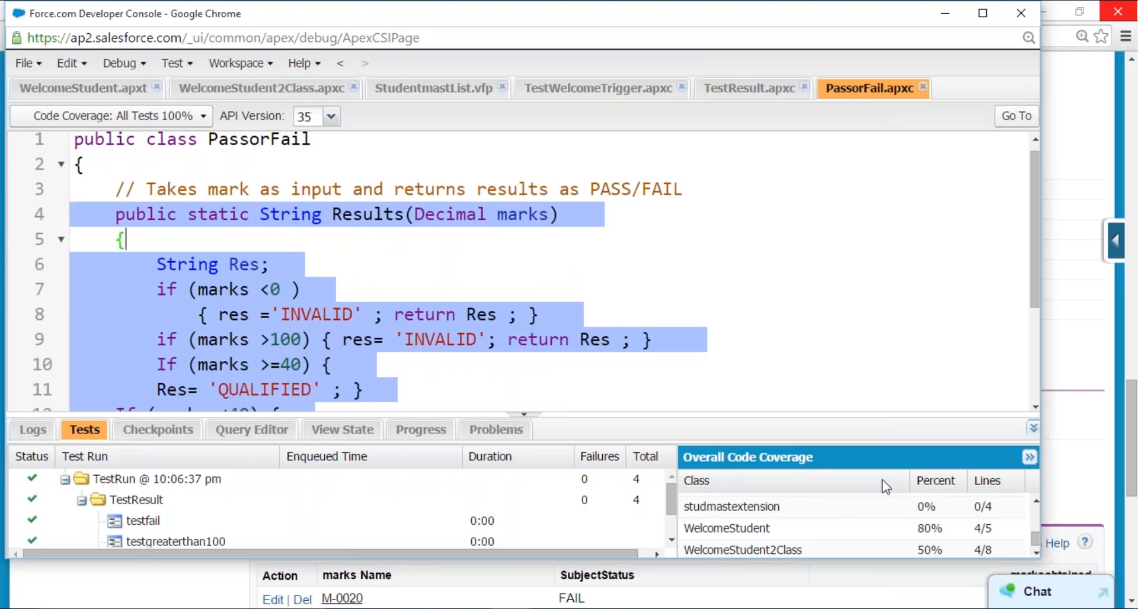
pyautogui.scroll(10, 888, 503)
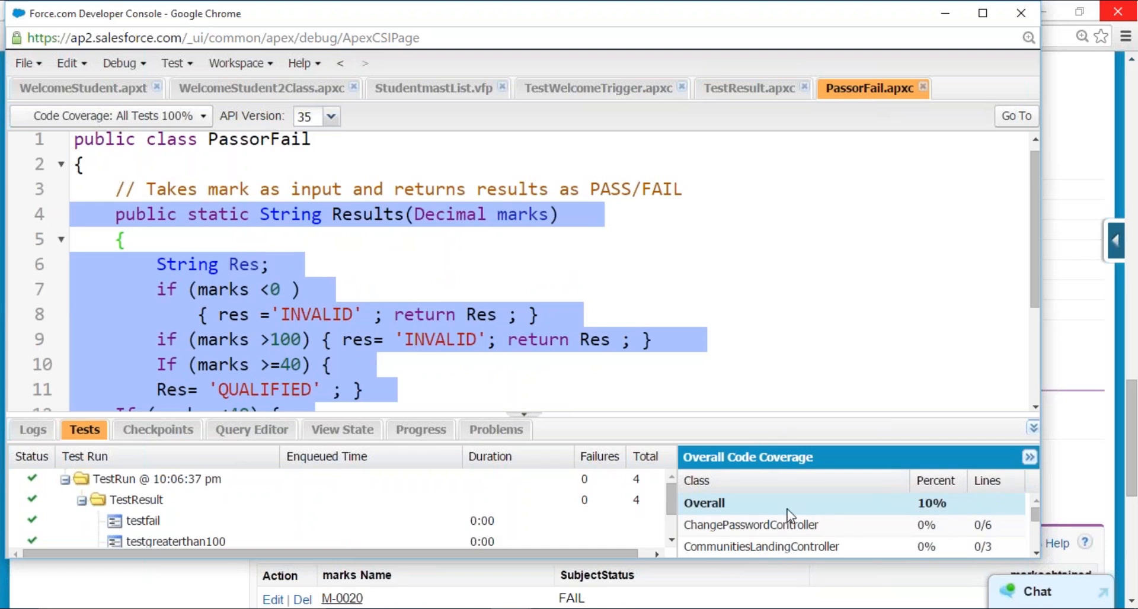
pyautogui.scroll(-5, 932, 508)
pyautogui.click(742, 510)
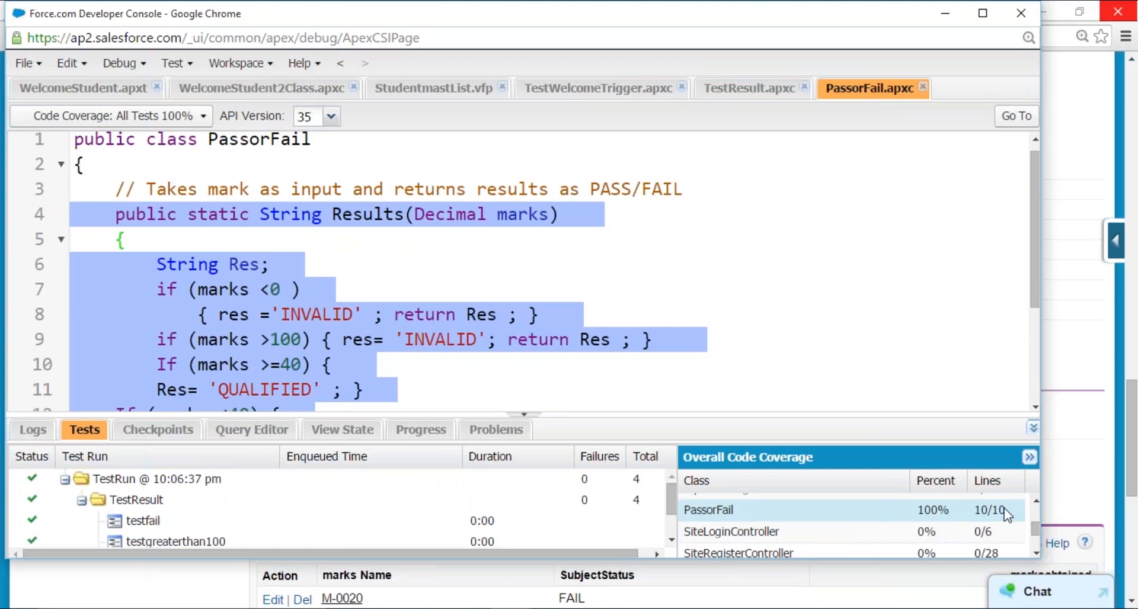
pyautogui.click(362, 390)
# - Show PassorFail's line coverage for TestResult.testpass and for TestResult.testnegative, checking the highlighted lines
pyautogui.scroll(1, 343, 330)
pyautogui.click(207, 121)
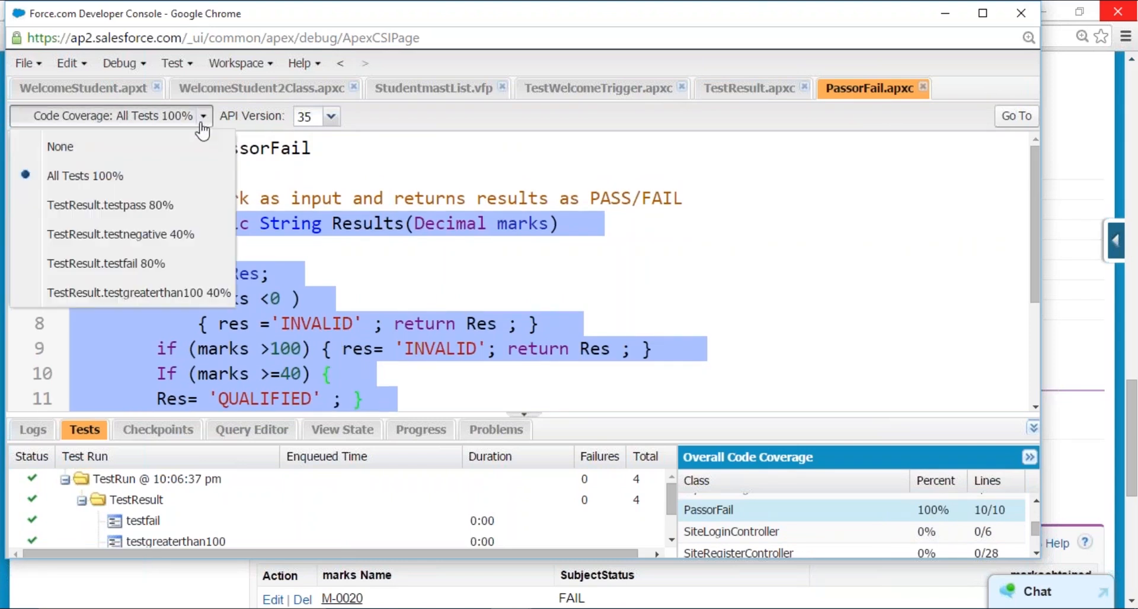
pyautogui.click(169, 204)
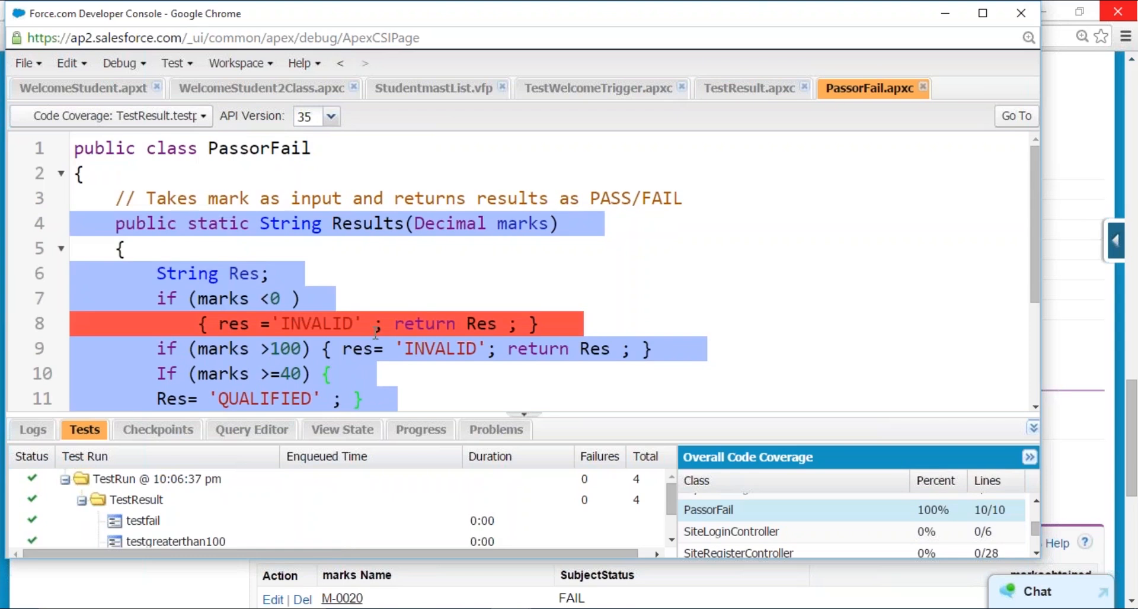
pyautogui.click(204, 118)
pyautogui.click(175, 243)
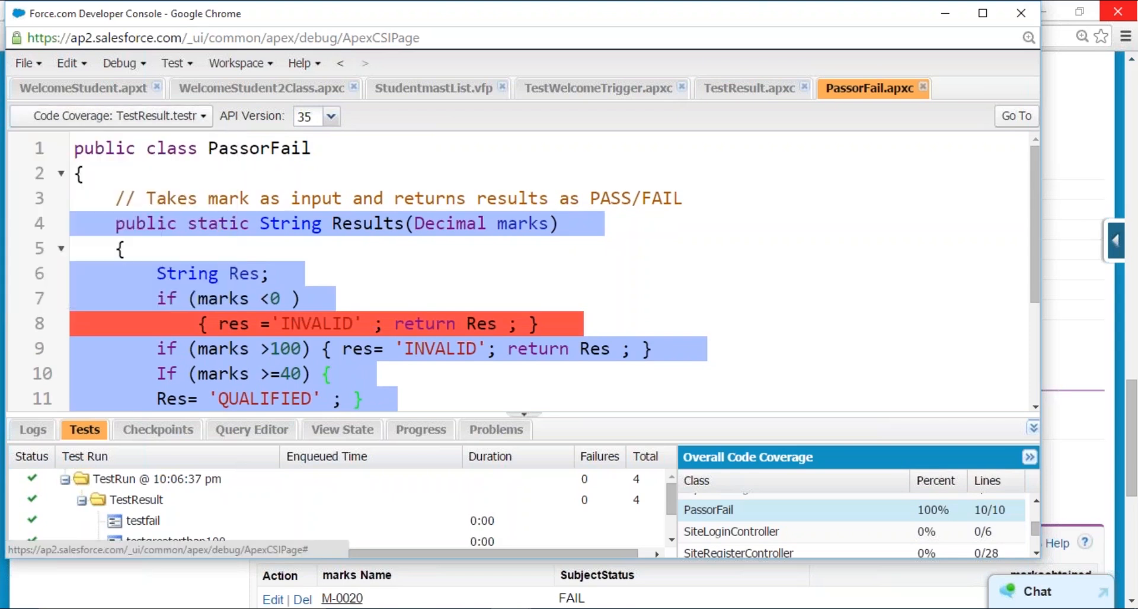
pyautogui.scroll(-3, 314, 365)
pyautogui.scroll(3, 315, 365)
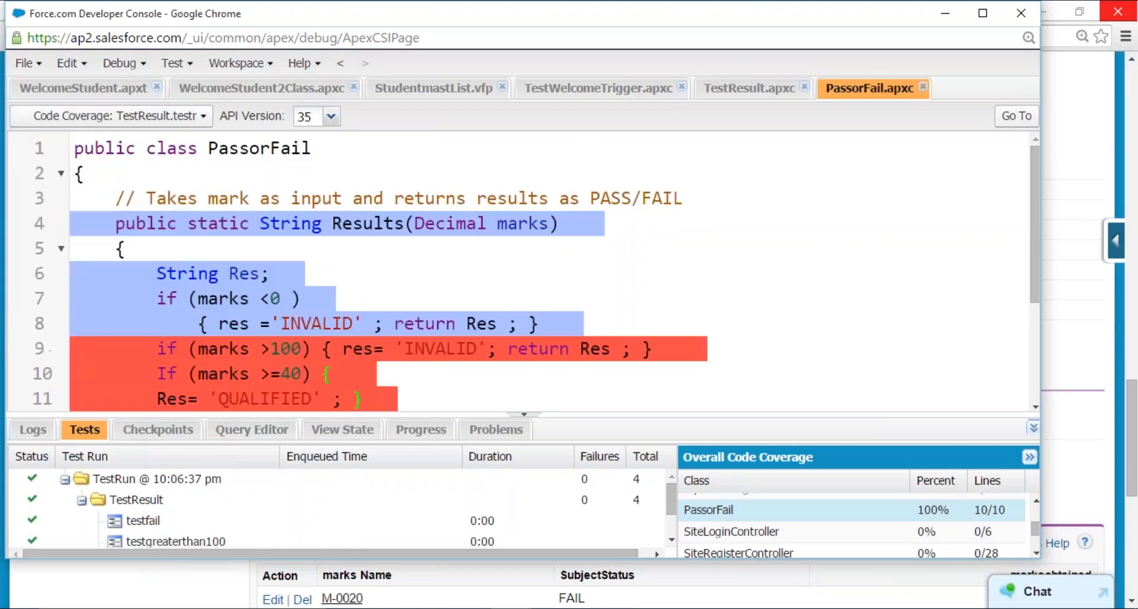
# - Show PassorFail's line coverage for TestResult.testgreaterthan100, and set the coverage display back to All Tests
pyautogui.click(202, 116)
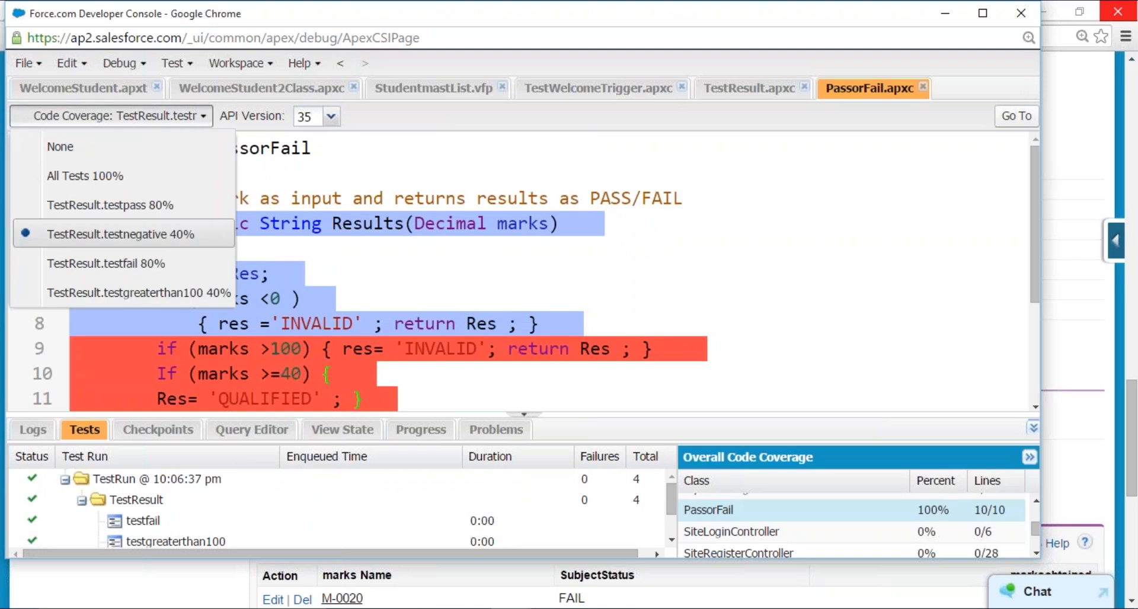
pyautogui.click(157, 297)
pyautogui.scroll(-3, 400, 360)
pyautogui.scroll(3, 401, 356)
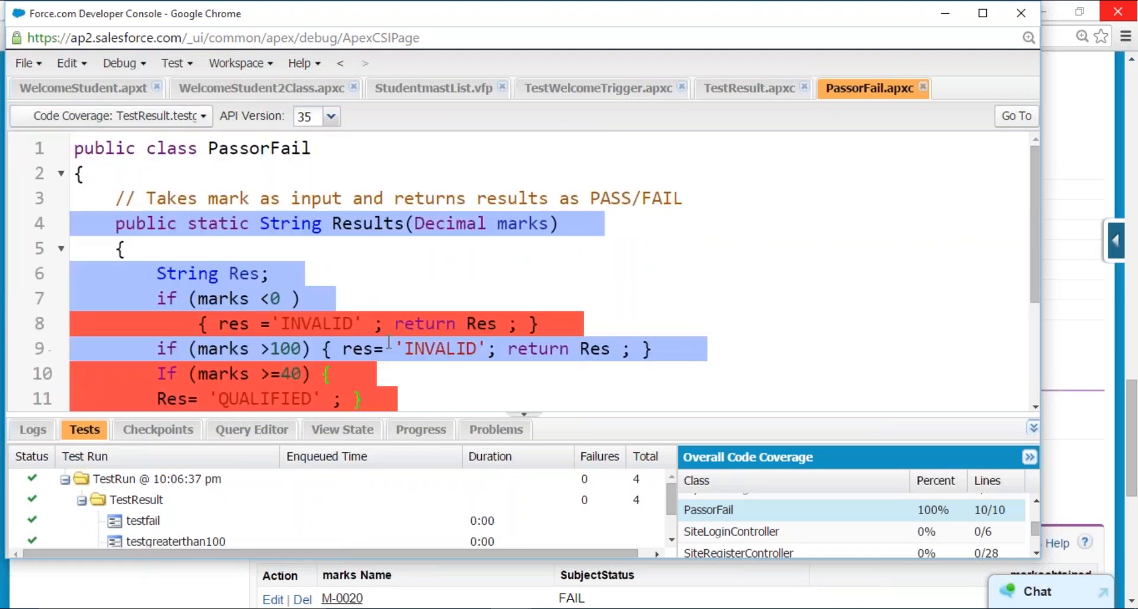
pyautogui.click(203, 116)
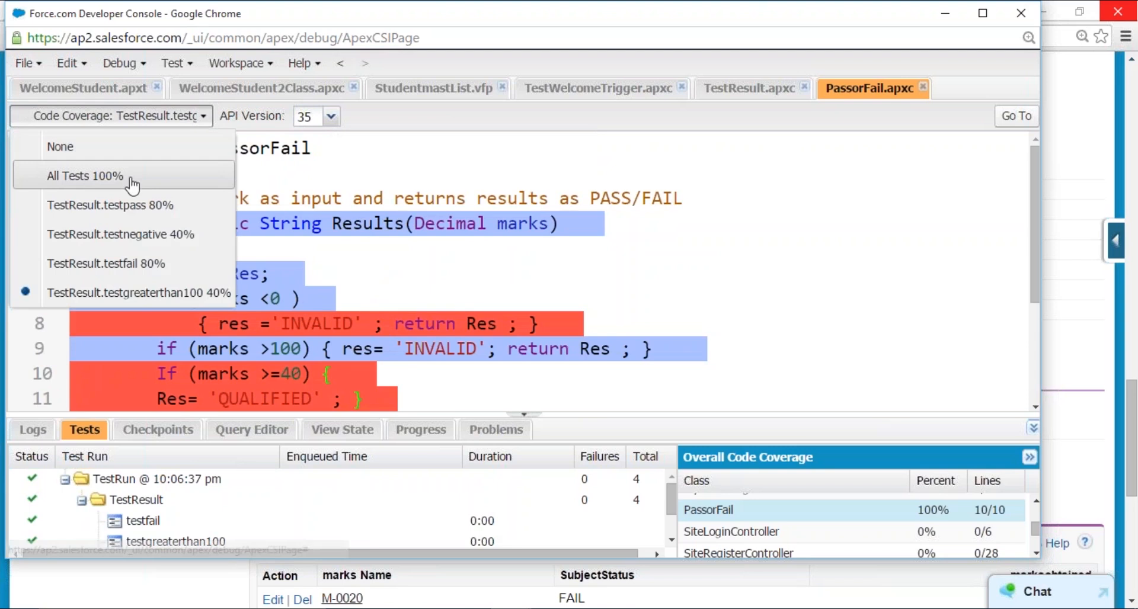
pyautogui.click(125, 175)
pyautogui.scroll(-3, 407, 320)
pyautogui.scroll(3, 407, 320)
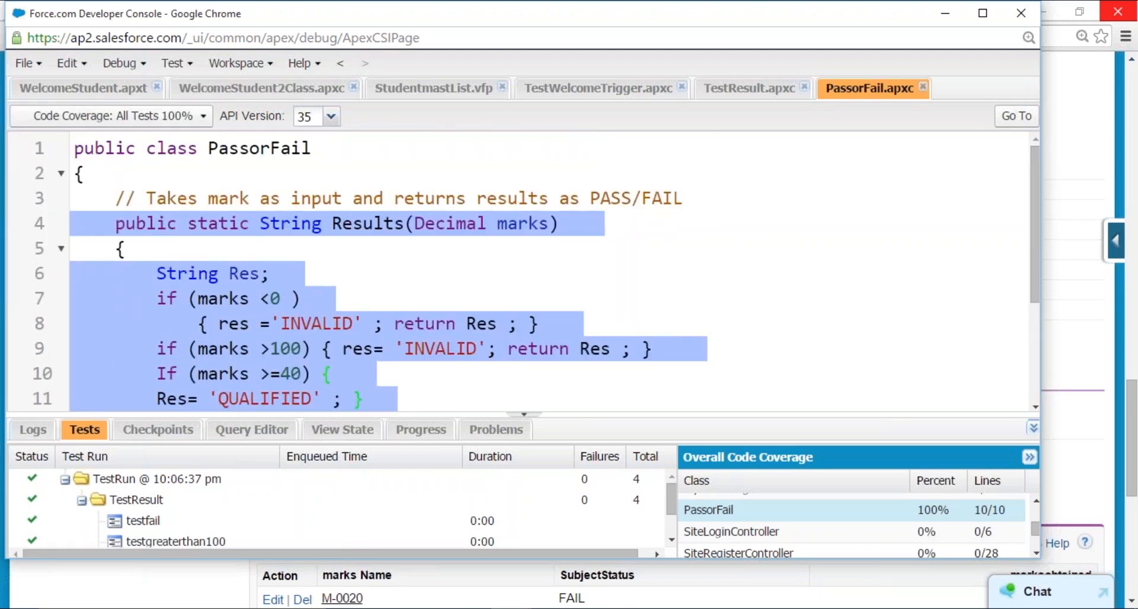
# - Return to the TestResult class and minimize the Developer Console to reveal studentmaster record A-0005
pyautogui.click(726, 89)
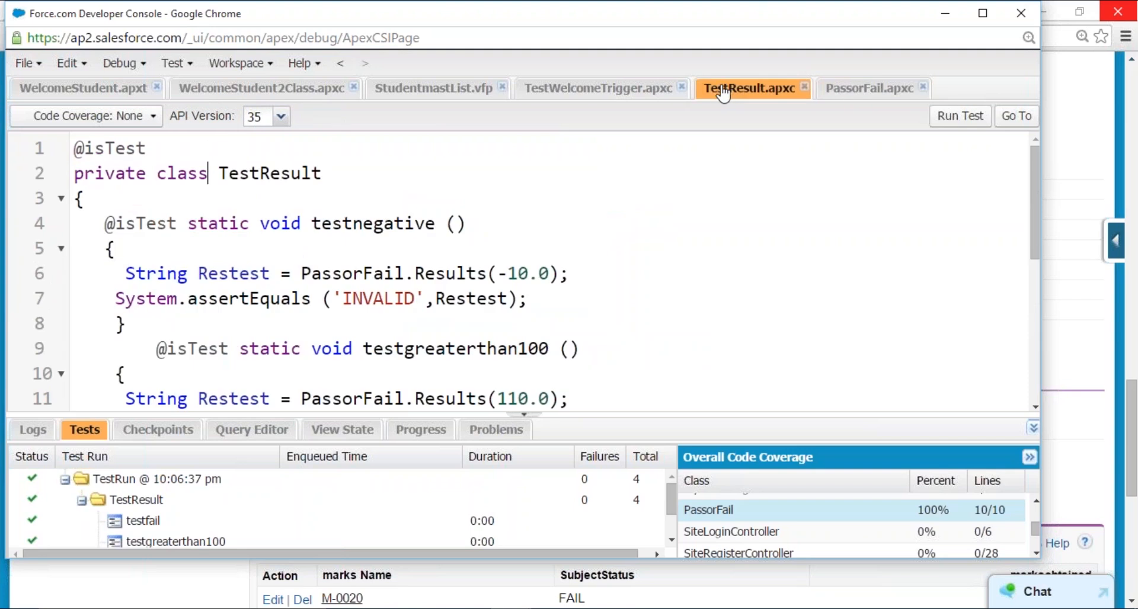
pyautogui.click(478, 257)
pyautogui.click(932, 16)
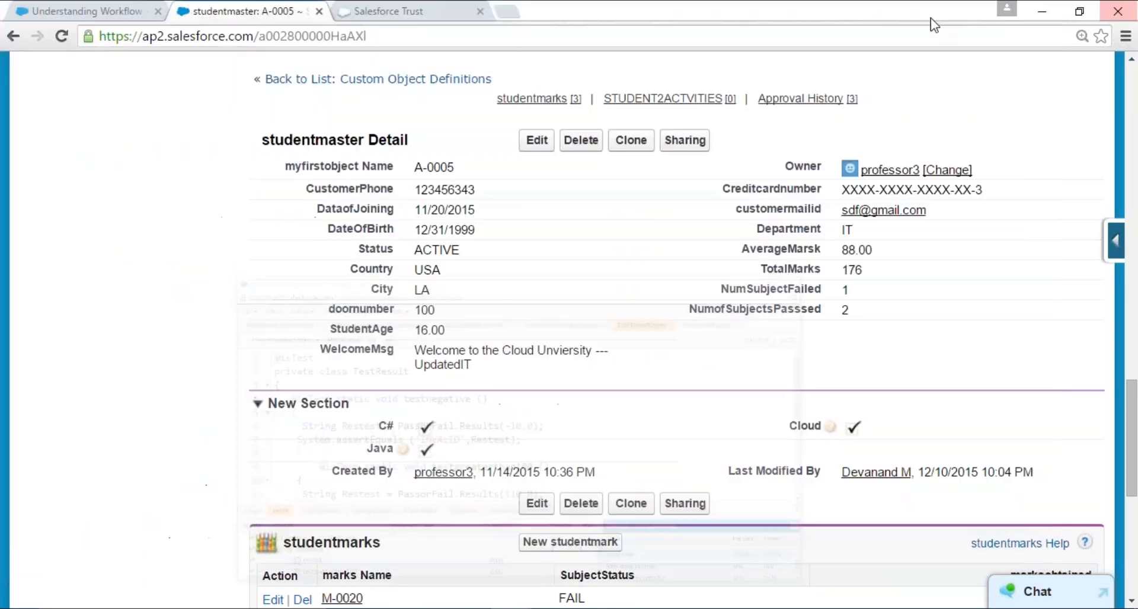
# - Switch from StudentMasterApp to the Salesforce Chatter app
pyautogui.scroll(15, 527, 305)
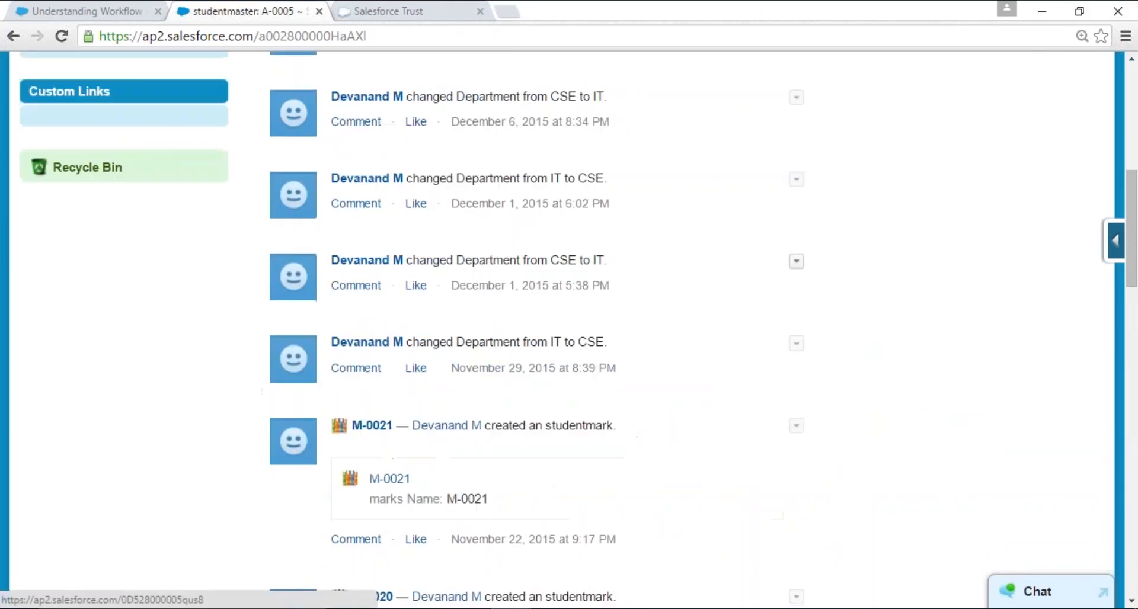
pyautogui.scroll(2, 528, 304)
pyautogui.click(970, 88)
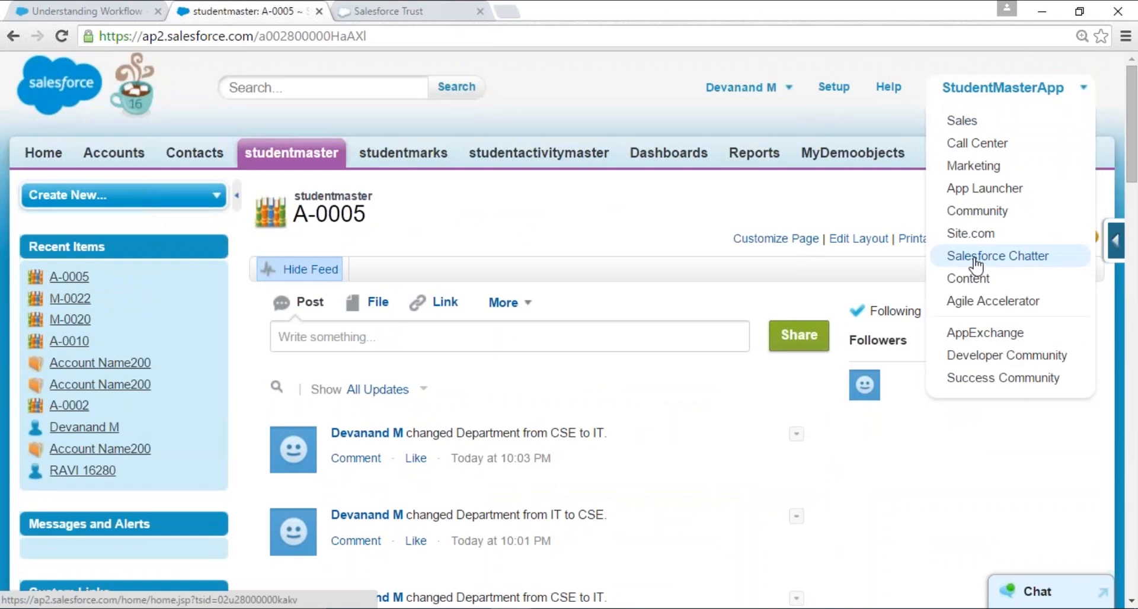
pyautogui.click(957, 256)
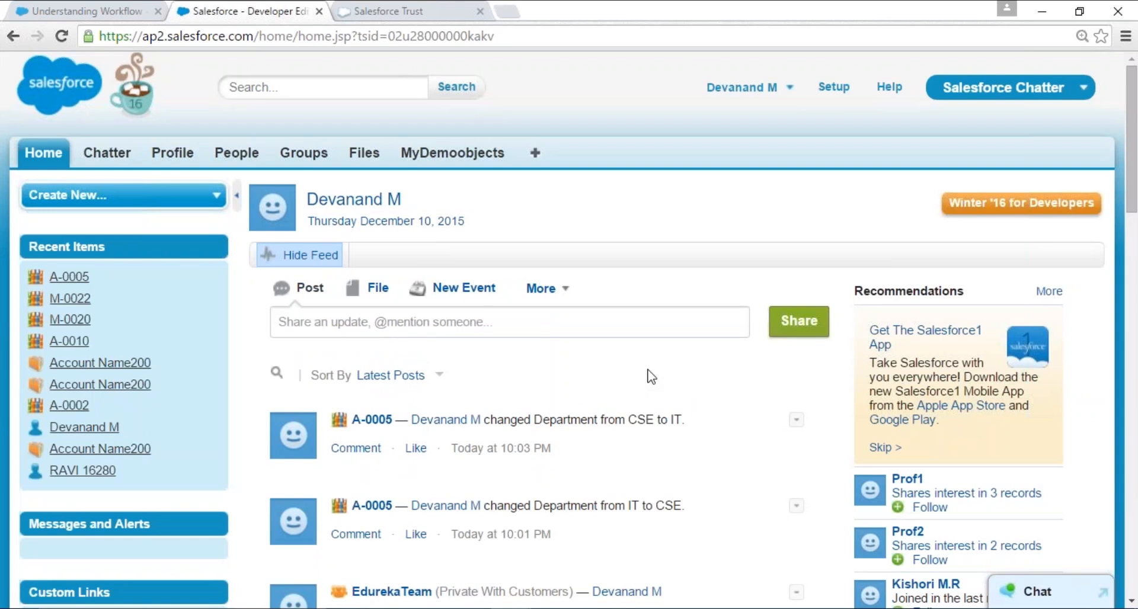
# - Look through the home feed, the Chatter page and the recently viewed Groups, and return to the Home page
pyautogui.scroll(-3, 651, 376)
pyautogui.scroll(3, 651, 376)
pyautogui.scroll(-6, 651, 376)
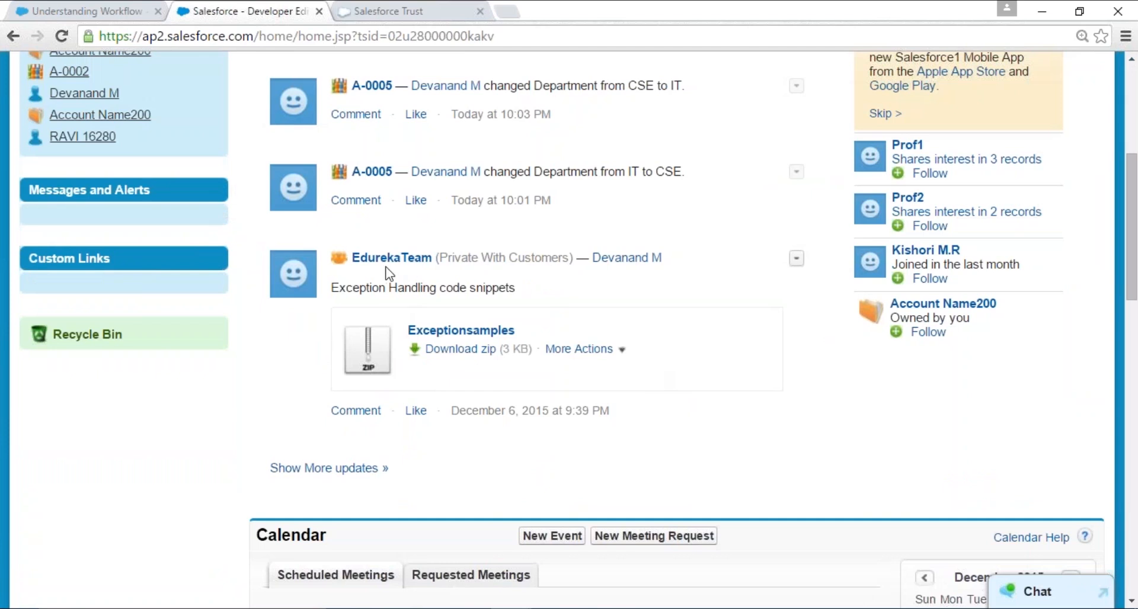
pyautogui.scroll(6, 690, 363)
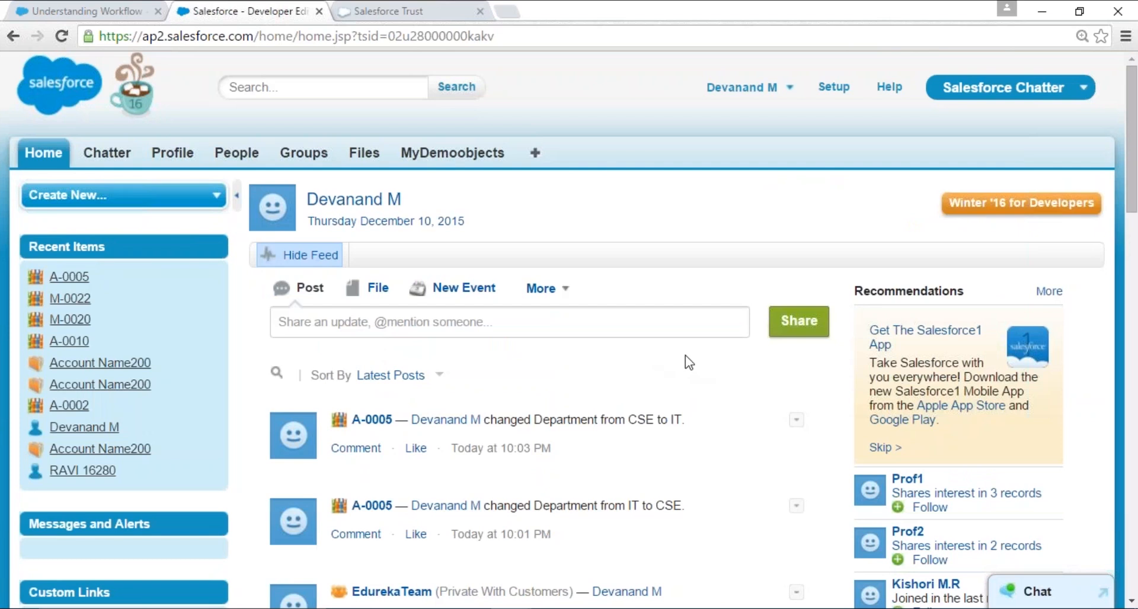
pyautogui.click(107, 153)
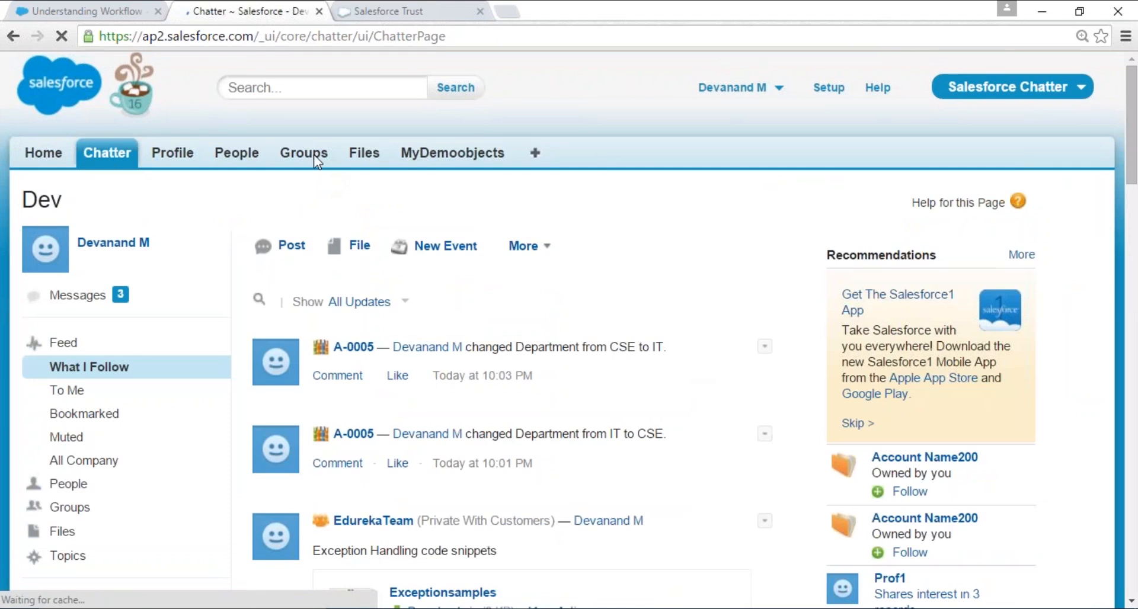
pyautogui.click(314, 154)
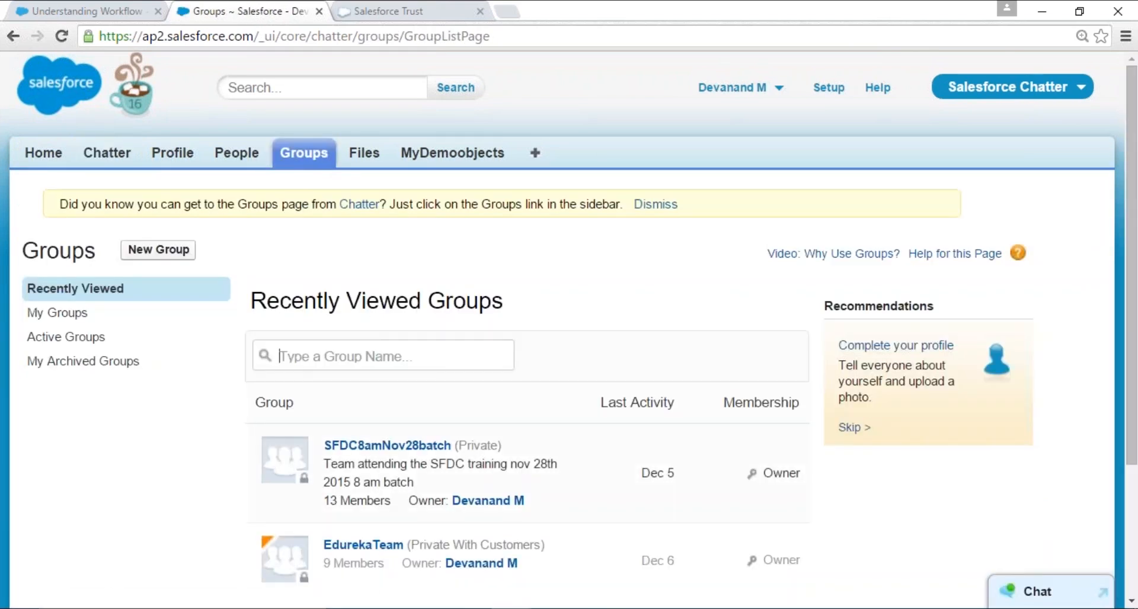
pyautogui.click(44, 153)
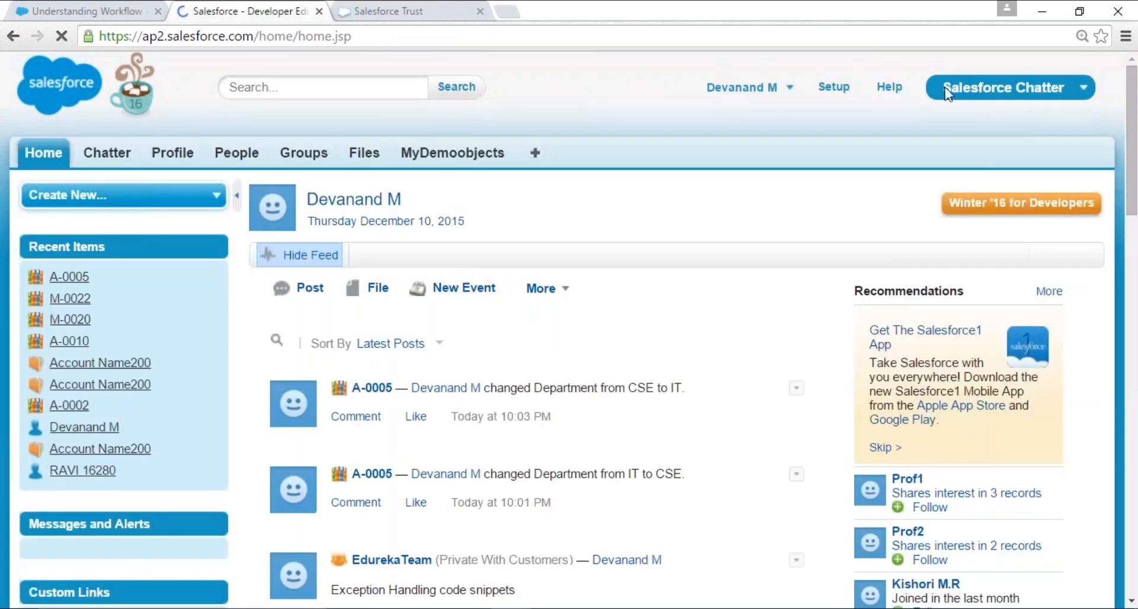
# - Switch to the Sales app and minimize the browser to return to the Salesforce Key Building Blocks slide
pyautogui.click(1001, 88)
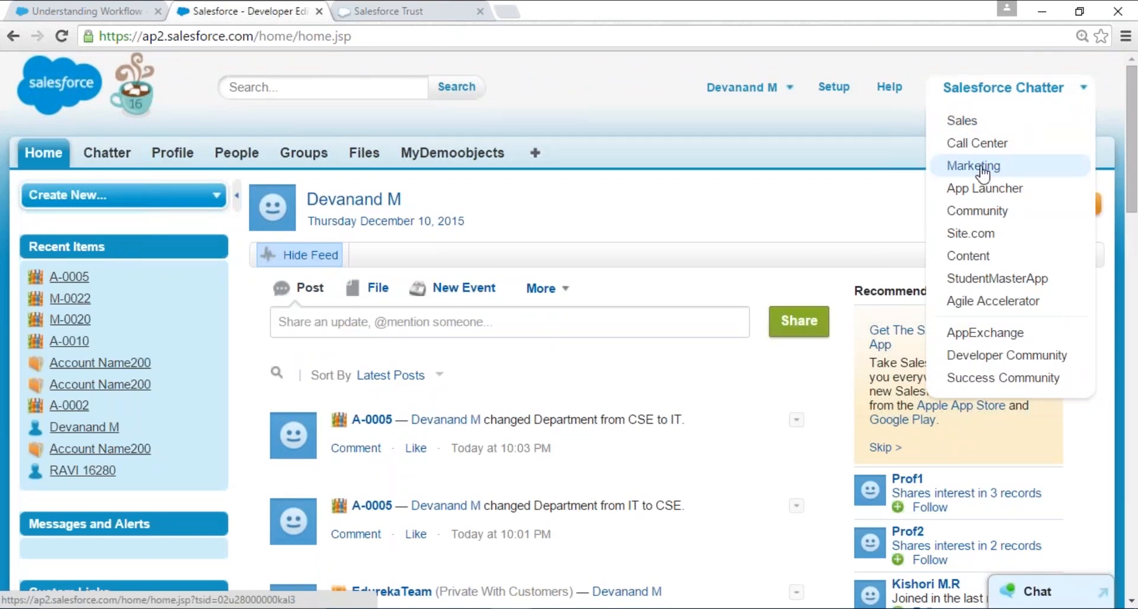
pyautogui.click(966, 121)
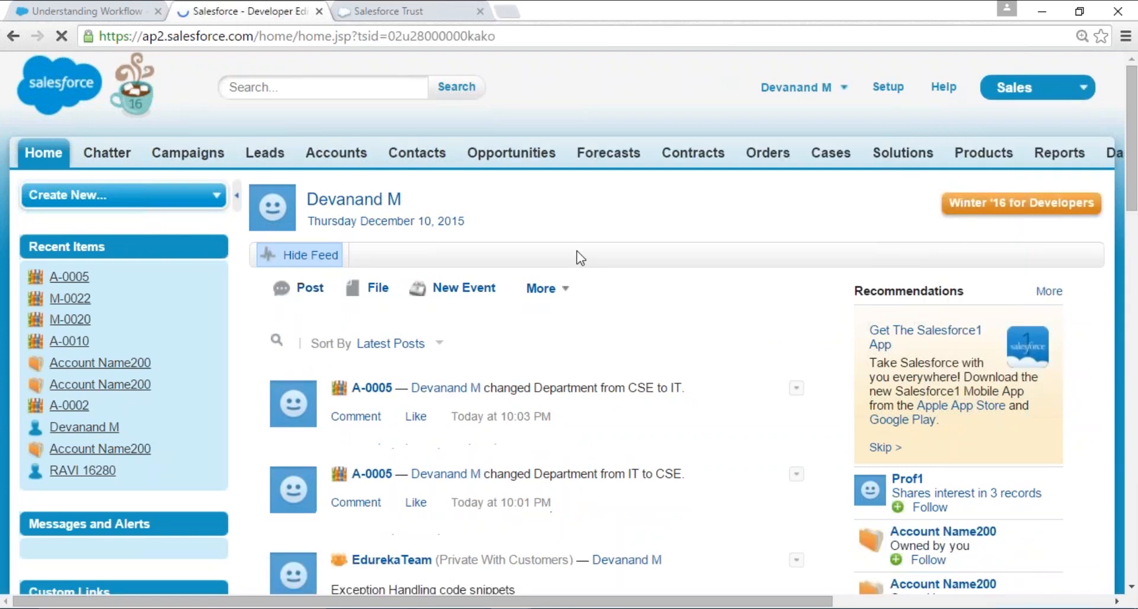
pyautogui.click(1044, 15)
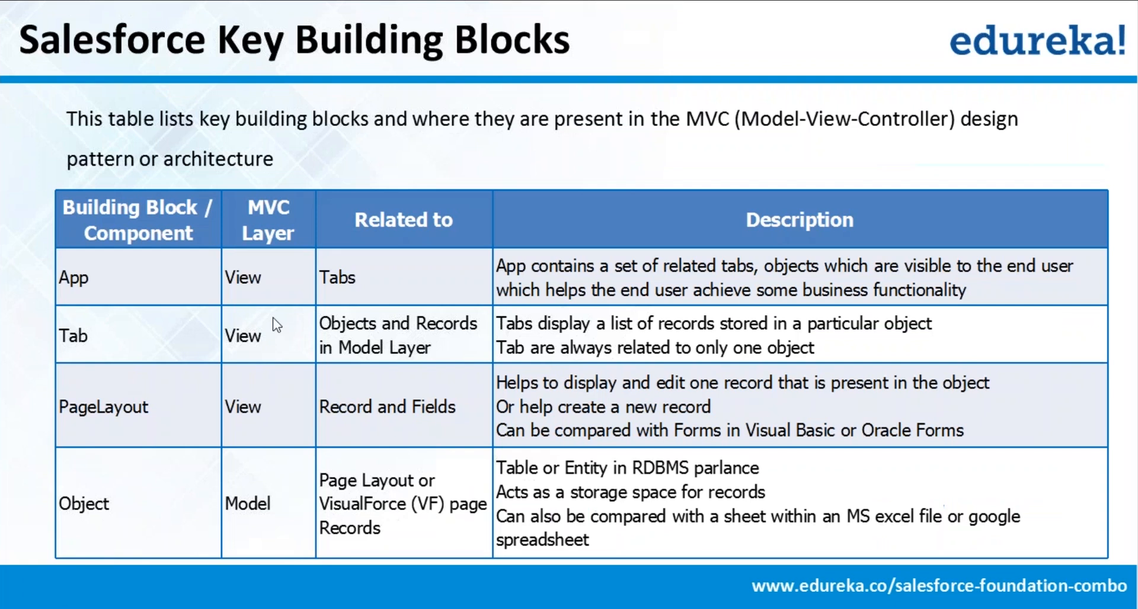